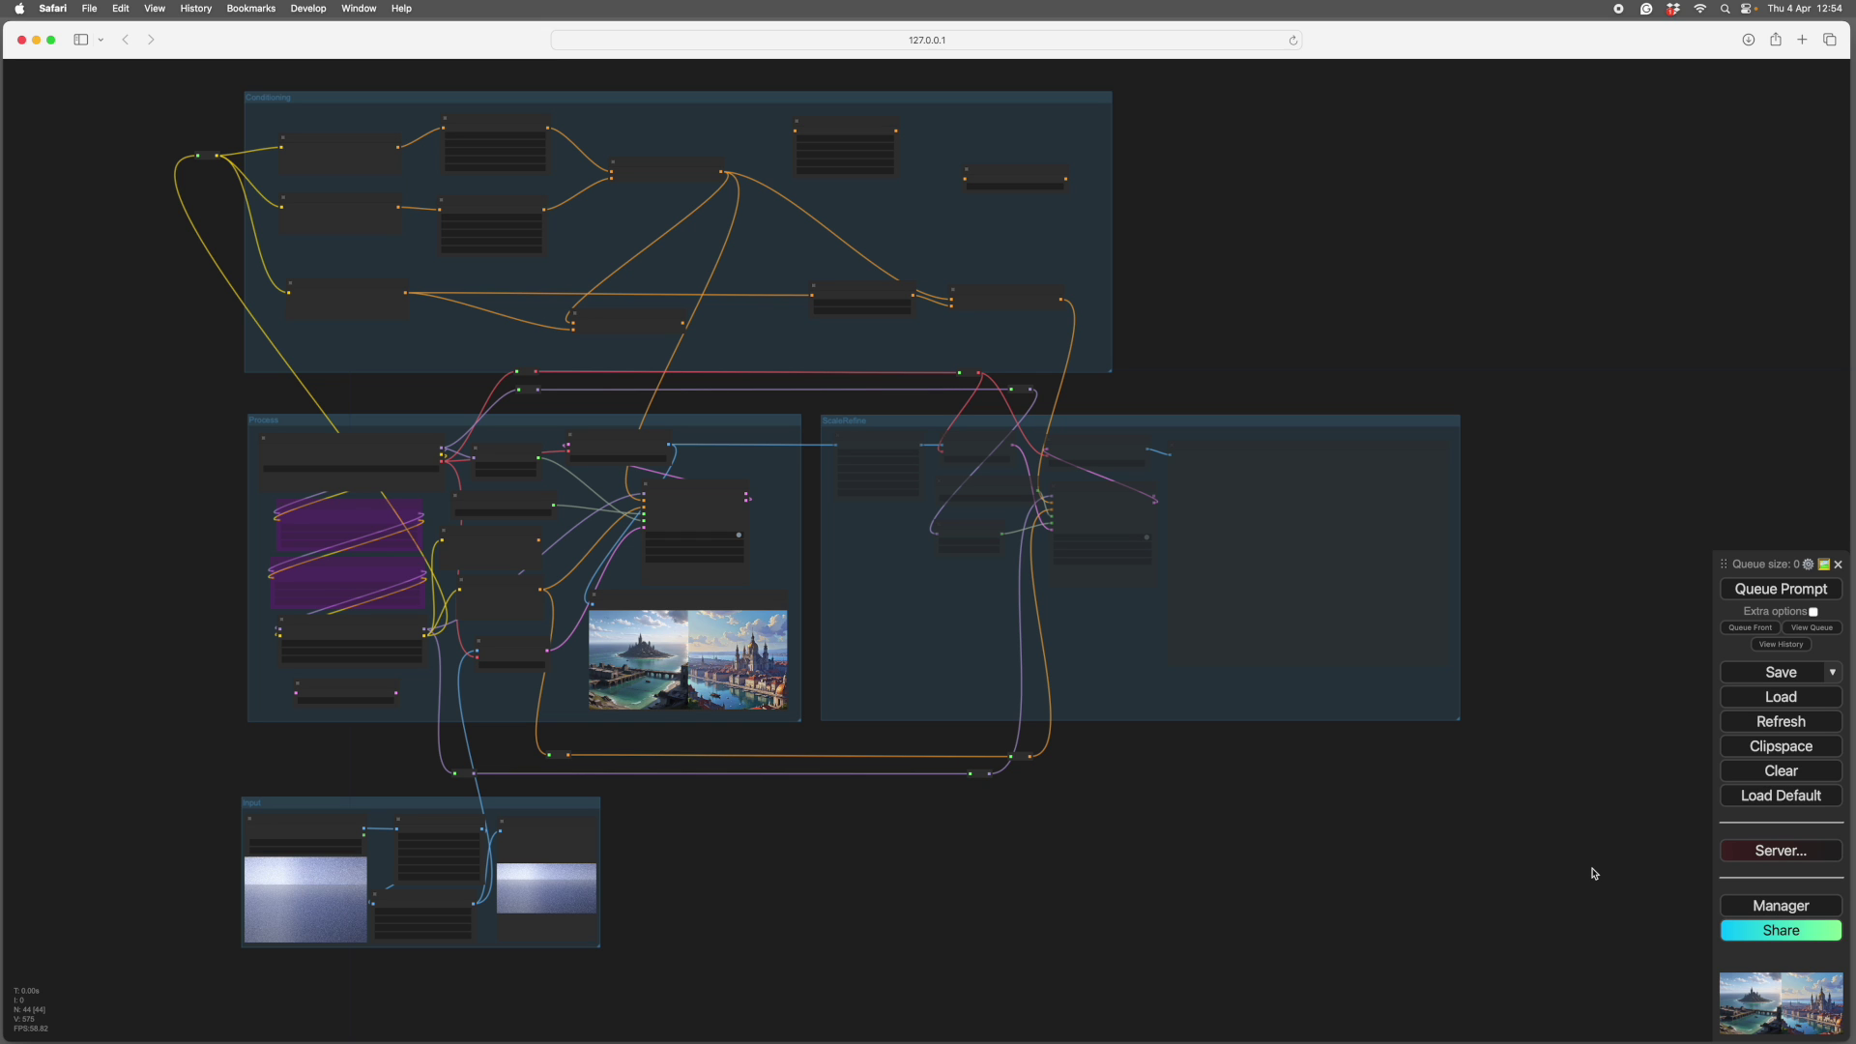
Step: Look over the whole workflow and examine the Input group's Load Image, Image Resize, ImageCrop and Preview Image nodes
drag(1346, 284, 1354, 295)
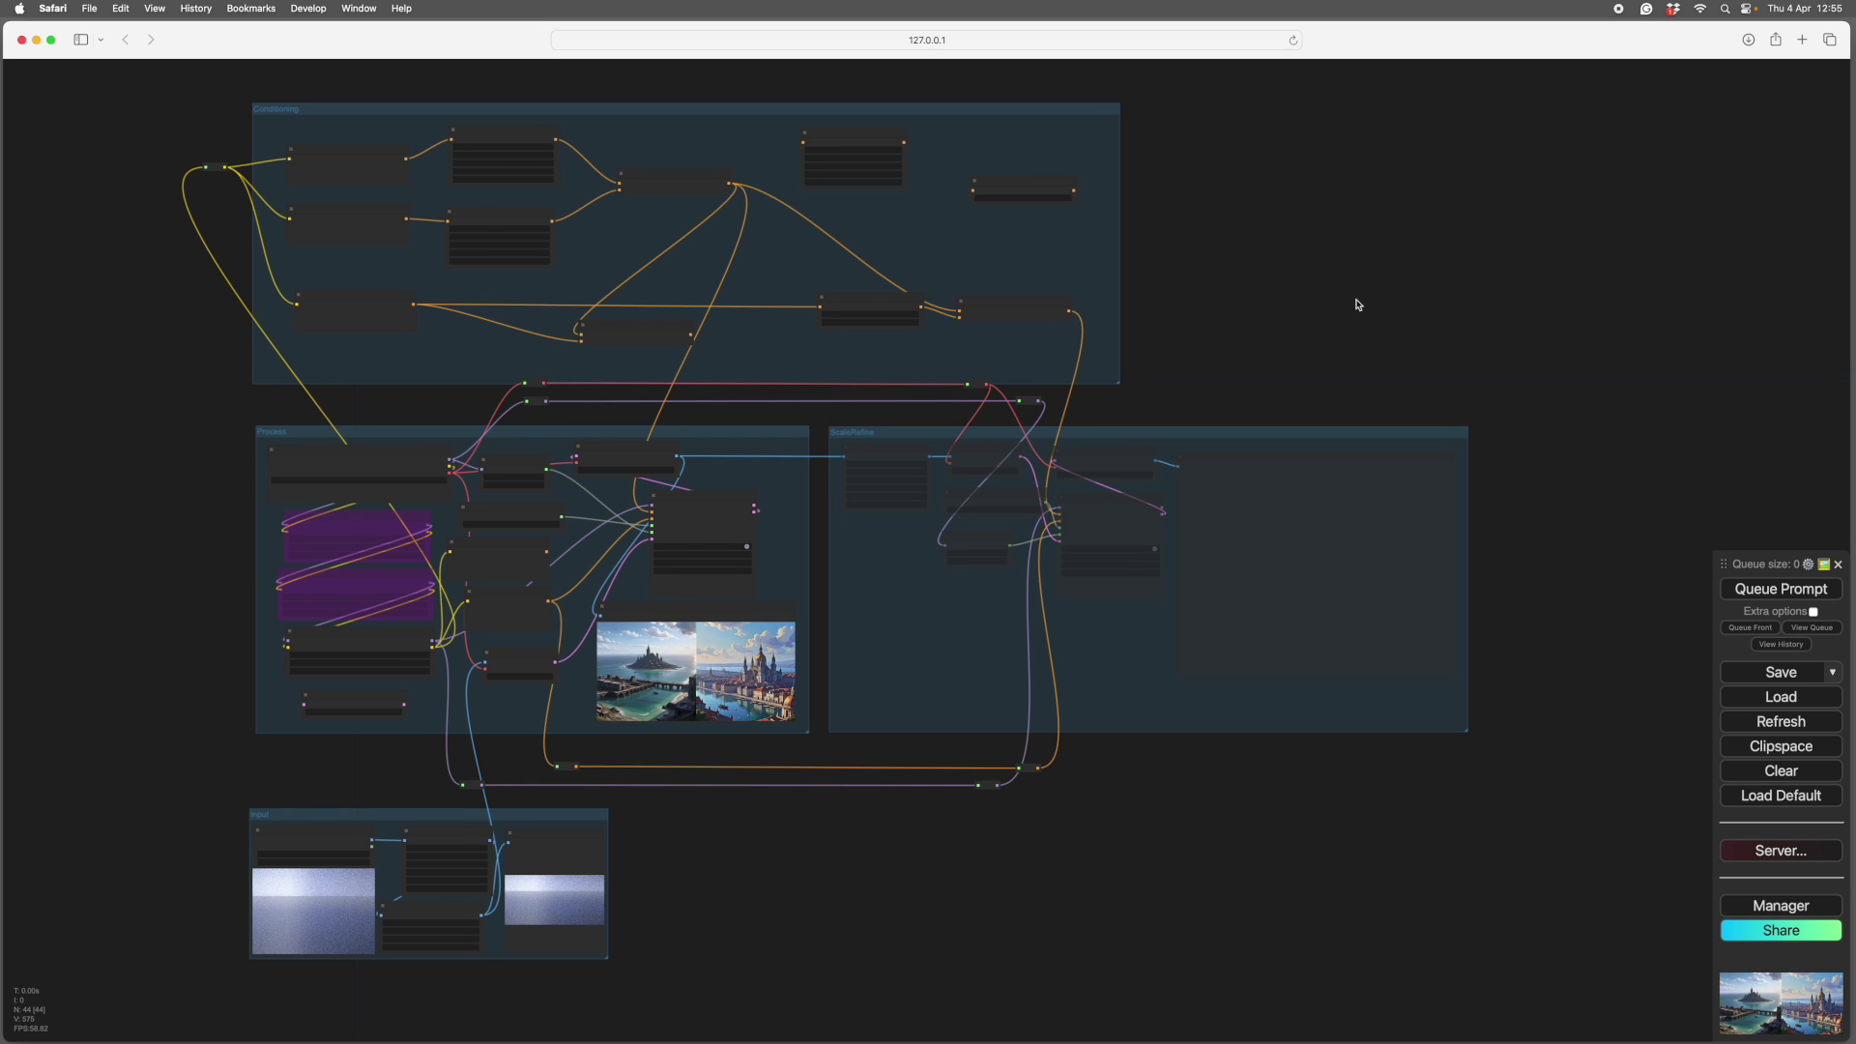
click(1311, 267)
click(1263, 296)
drag(1263, 296, 1434, 328)
drag(1192, 889, 1197, 861)
scroll(992, 870, up, 7)
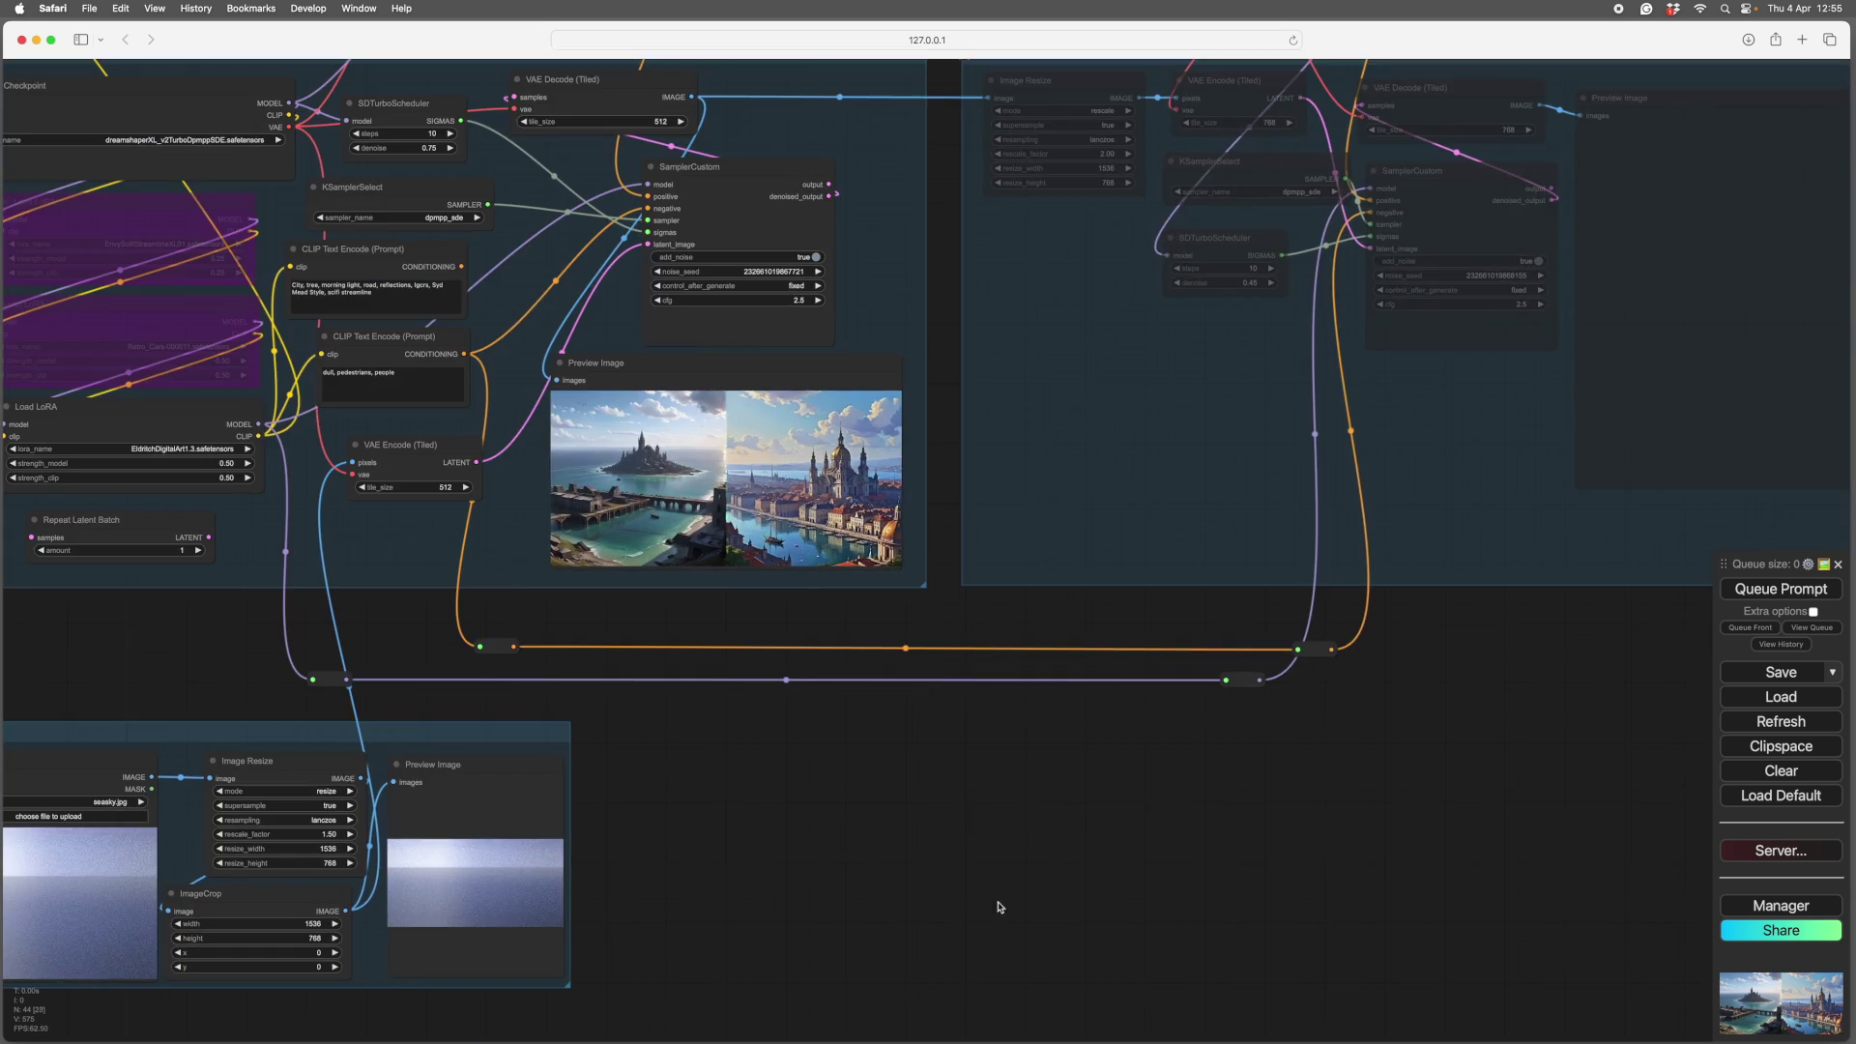
drag(973, 905, 1498, 714)
mouse_move(1267, 833)
mouse_down()
mouse_move(1285, 826)
mouse_move(1243, 830)
mouse_up()
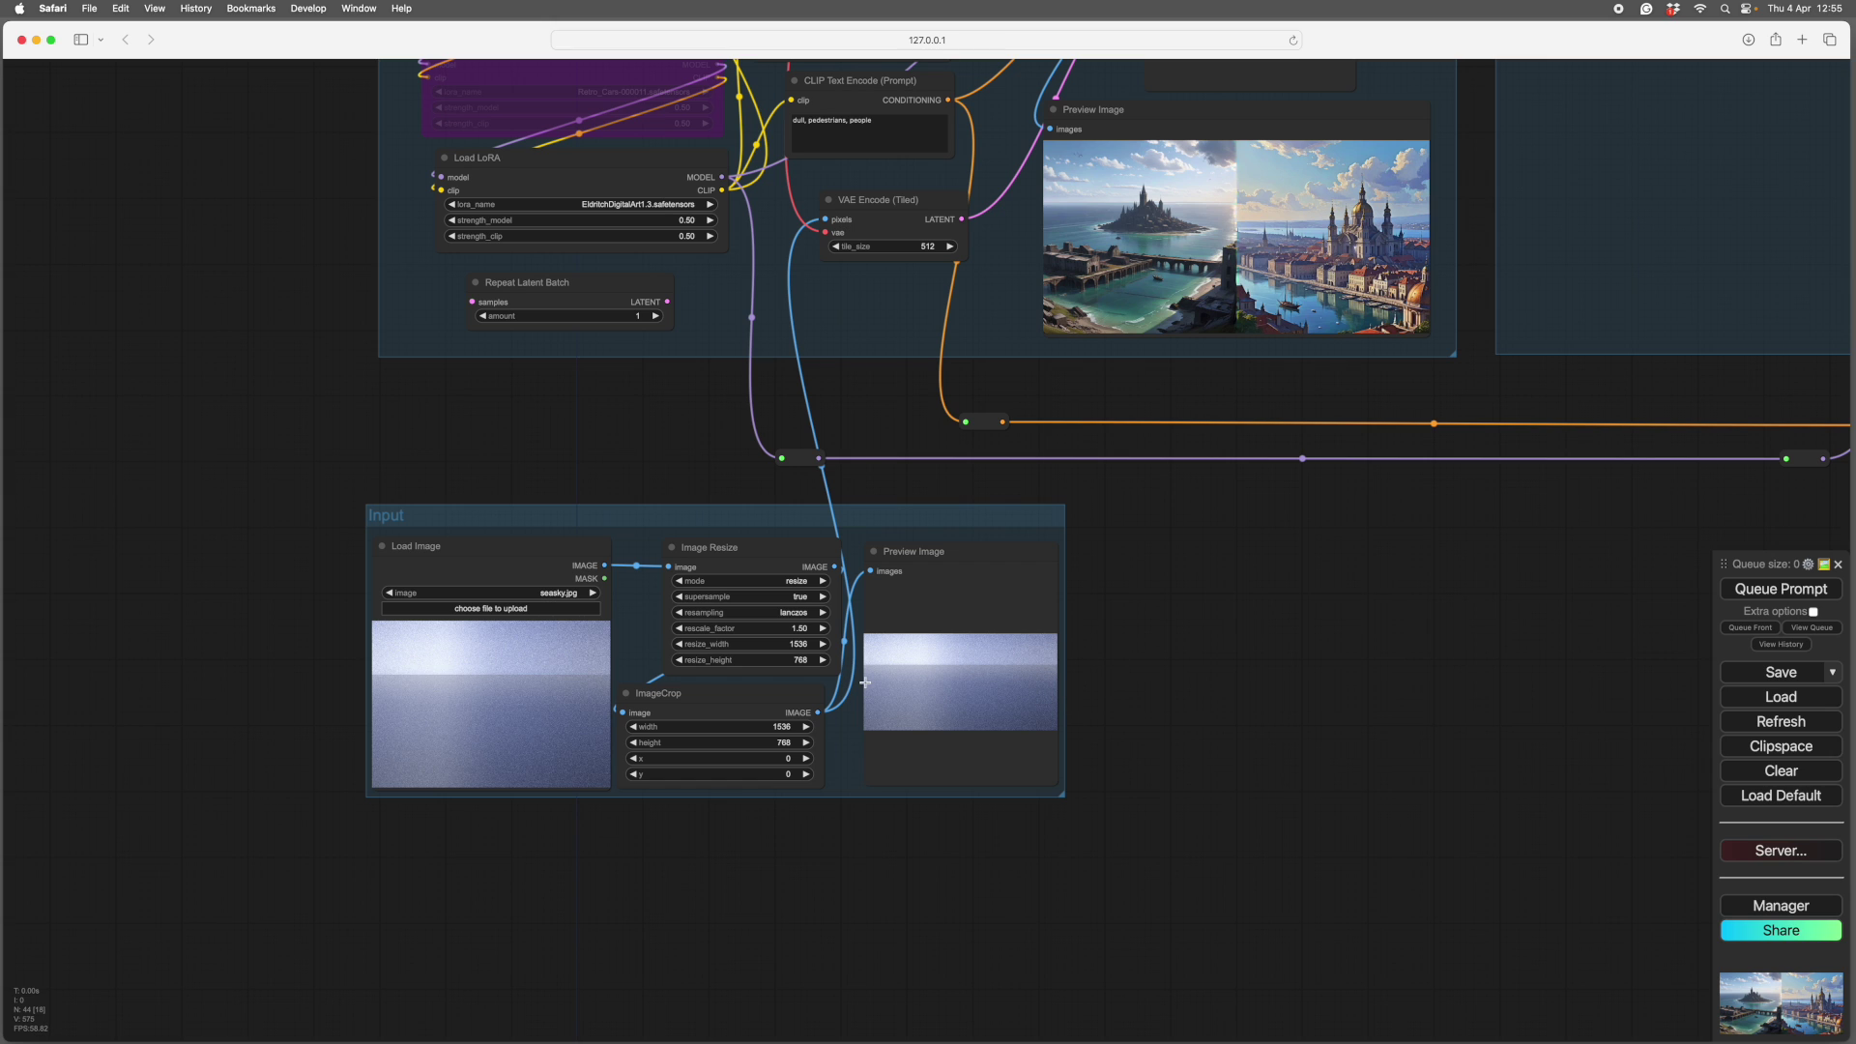
drag(1174, 631, 1156, 593)
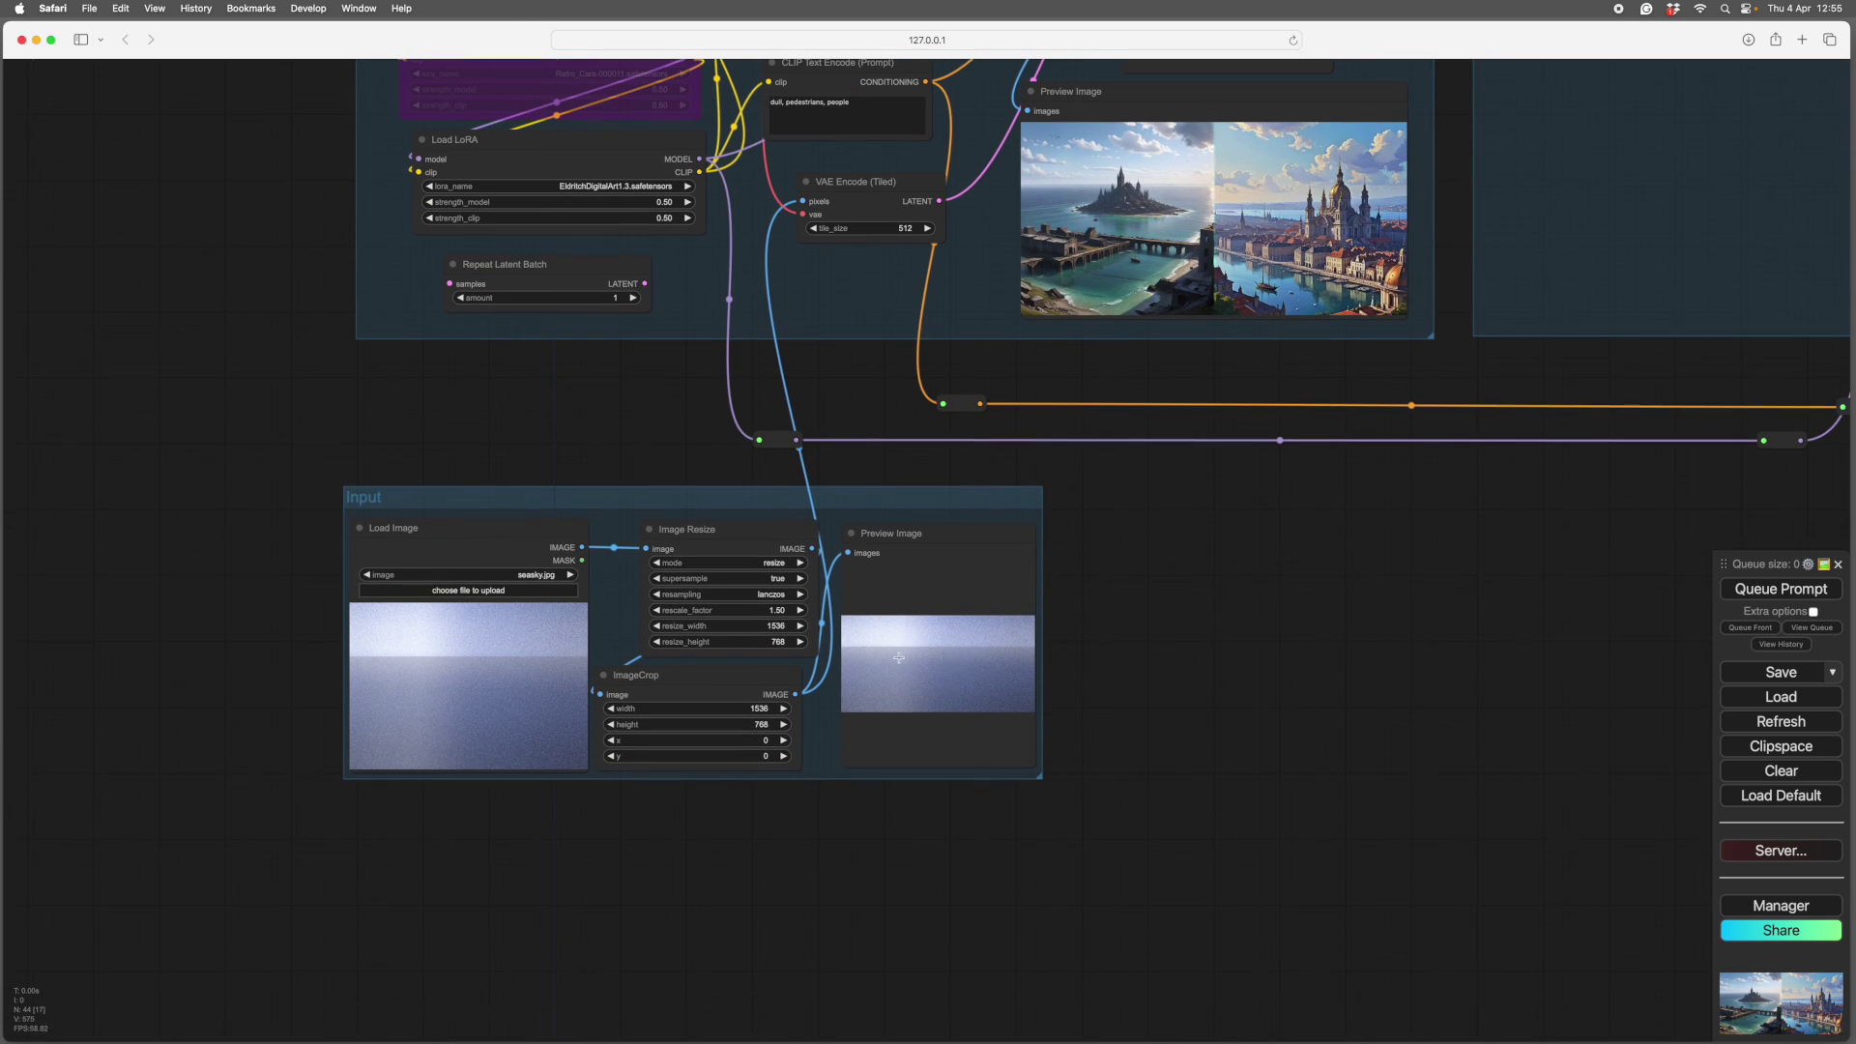
drag(1151, 621, 1227, 705)
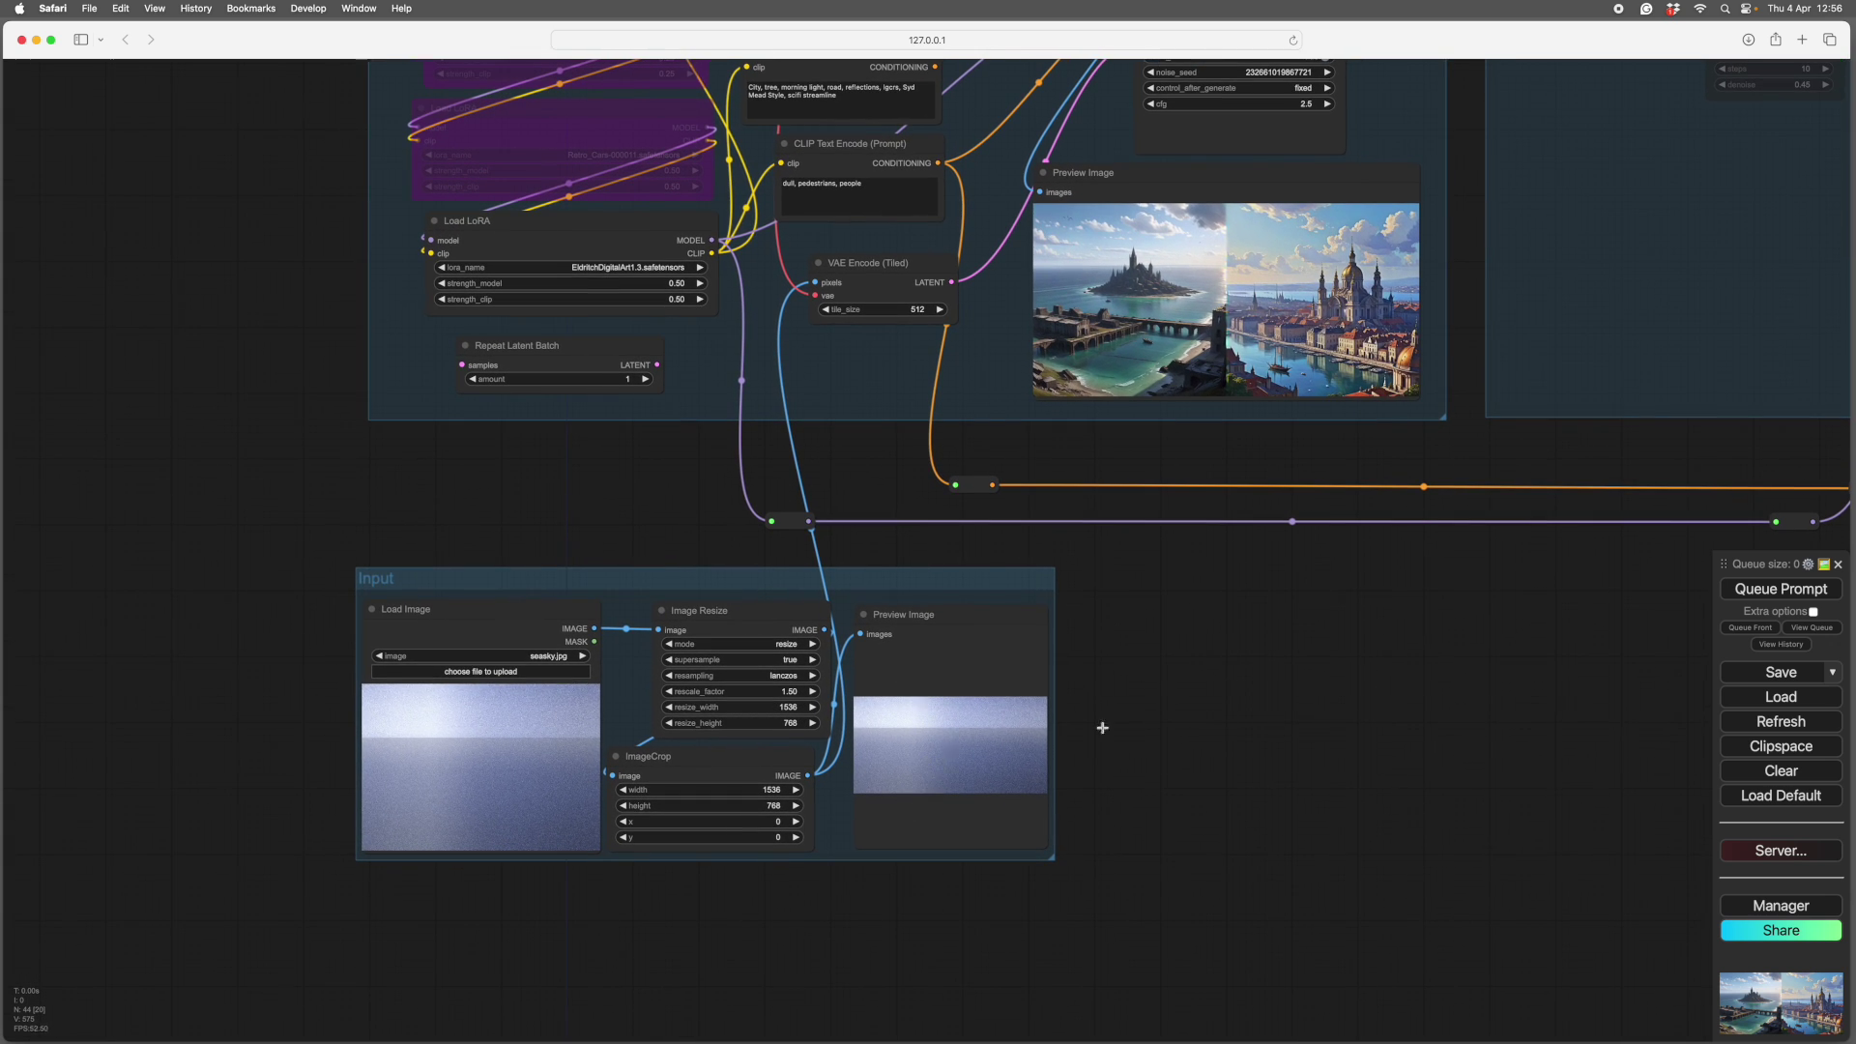
drag(1156, 707, 1140, 792)
Step: Trace the workflow from the Input group through the Process group up to the Conditioning group
scroll(1222, 738, down, 2)
drag(849, 273, 828, 536)
mouse_move(696, 303)
mouse_down()
mouse_move(674, 332)
mouse_move(688, 316)
mouse_up()
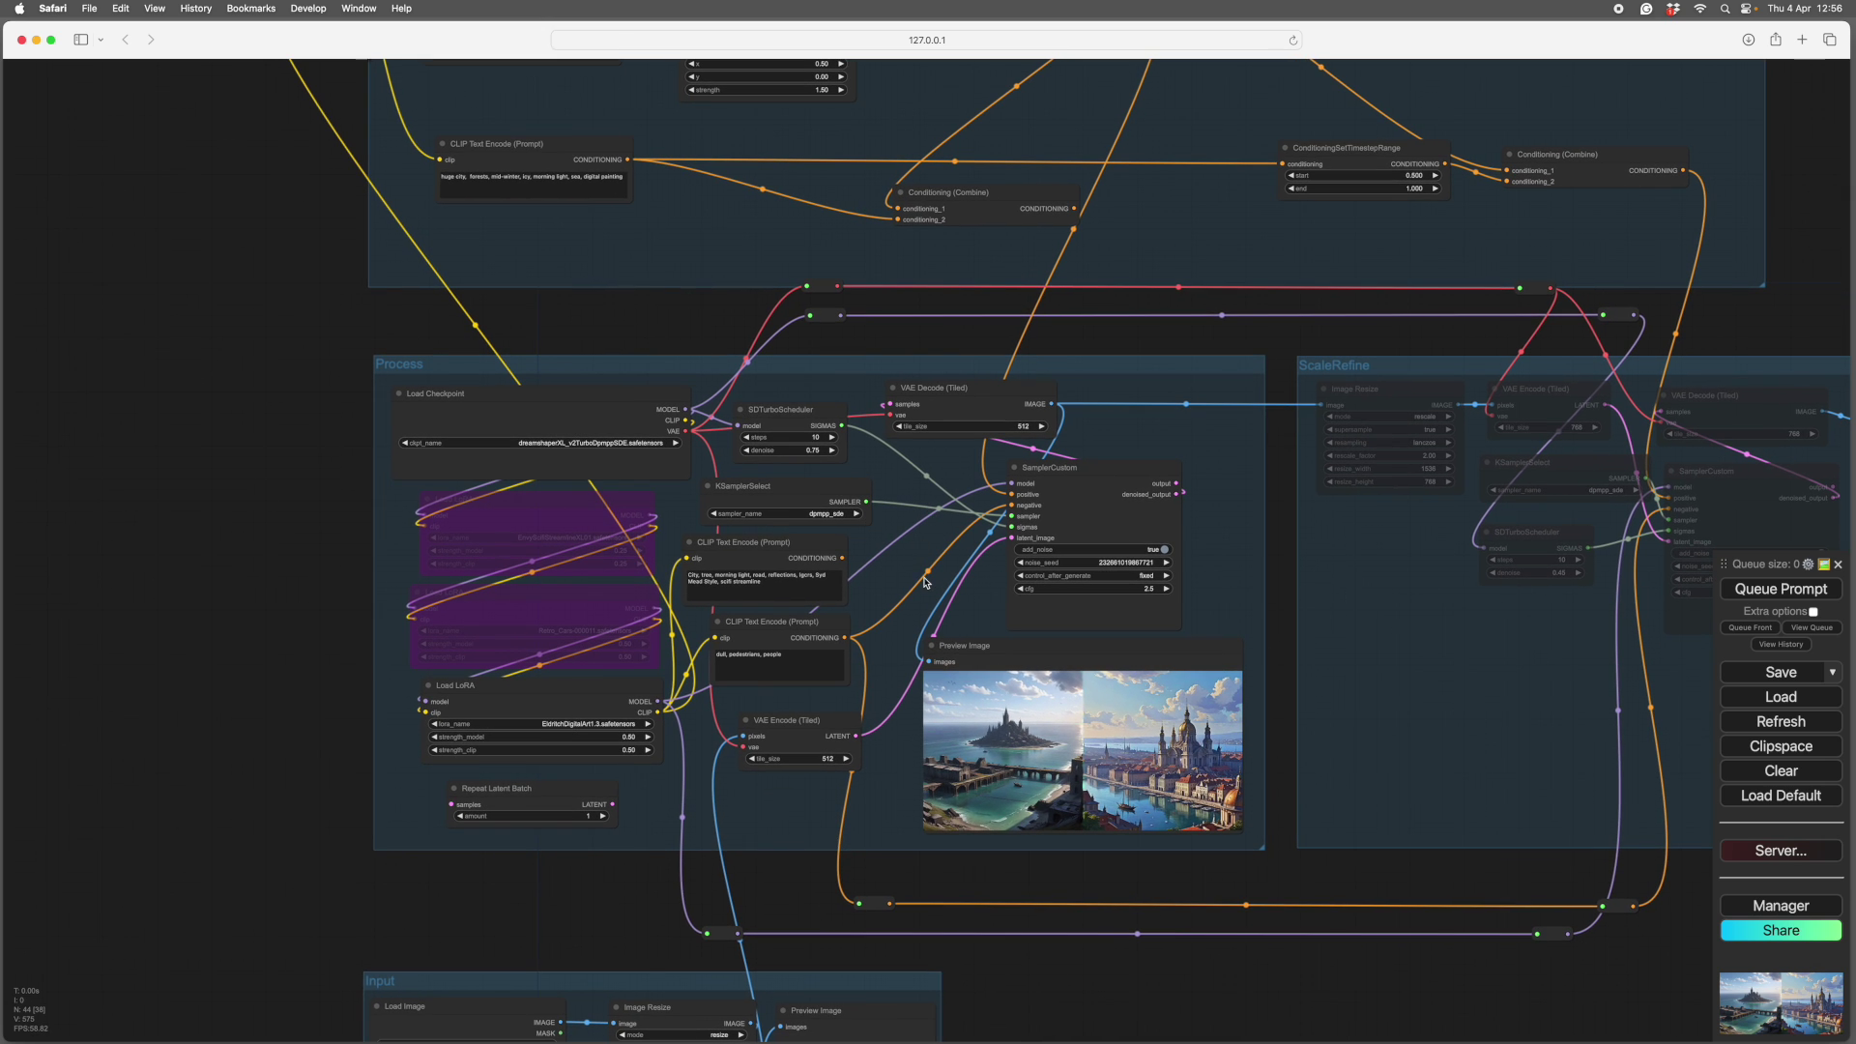
drag(1102, 1006, 1076, 763)
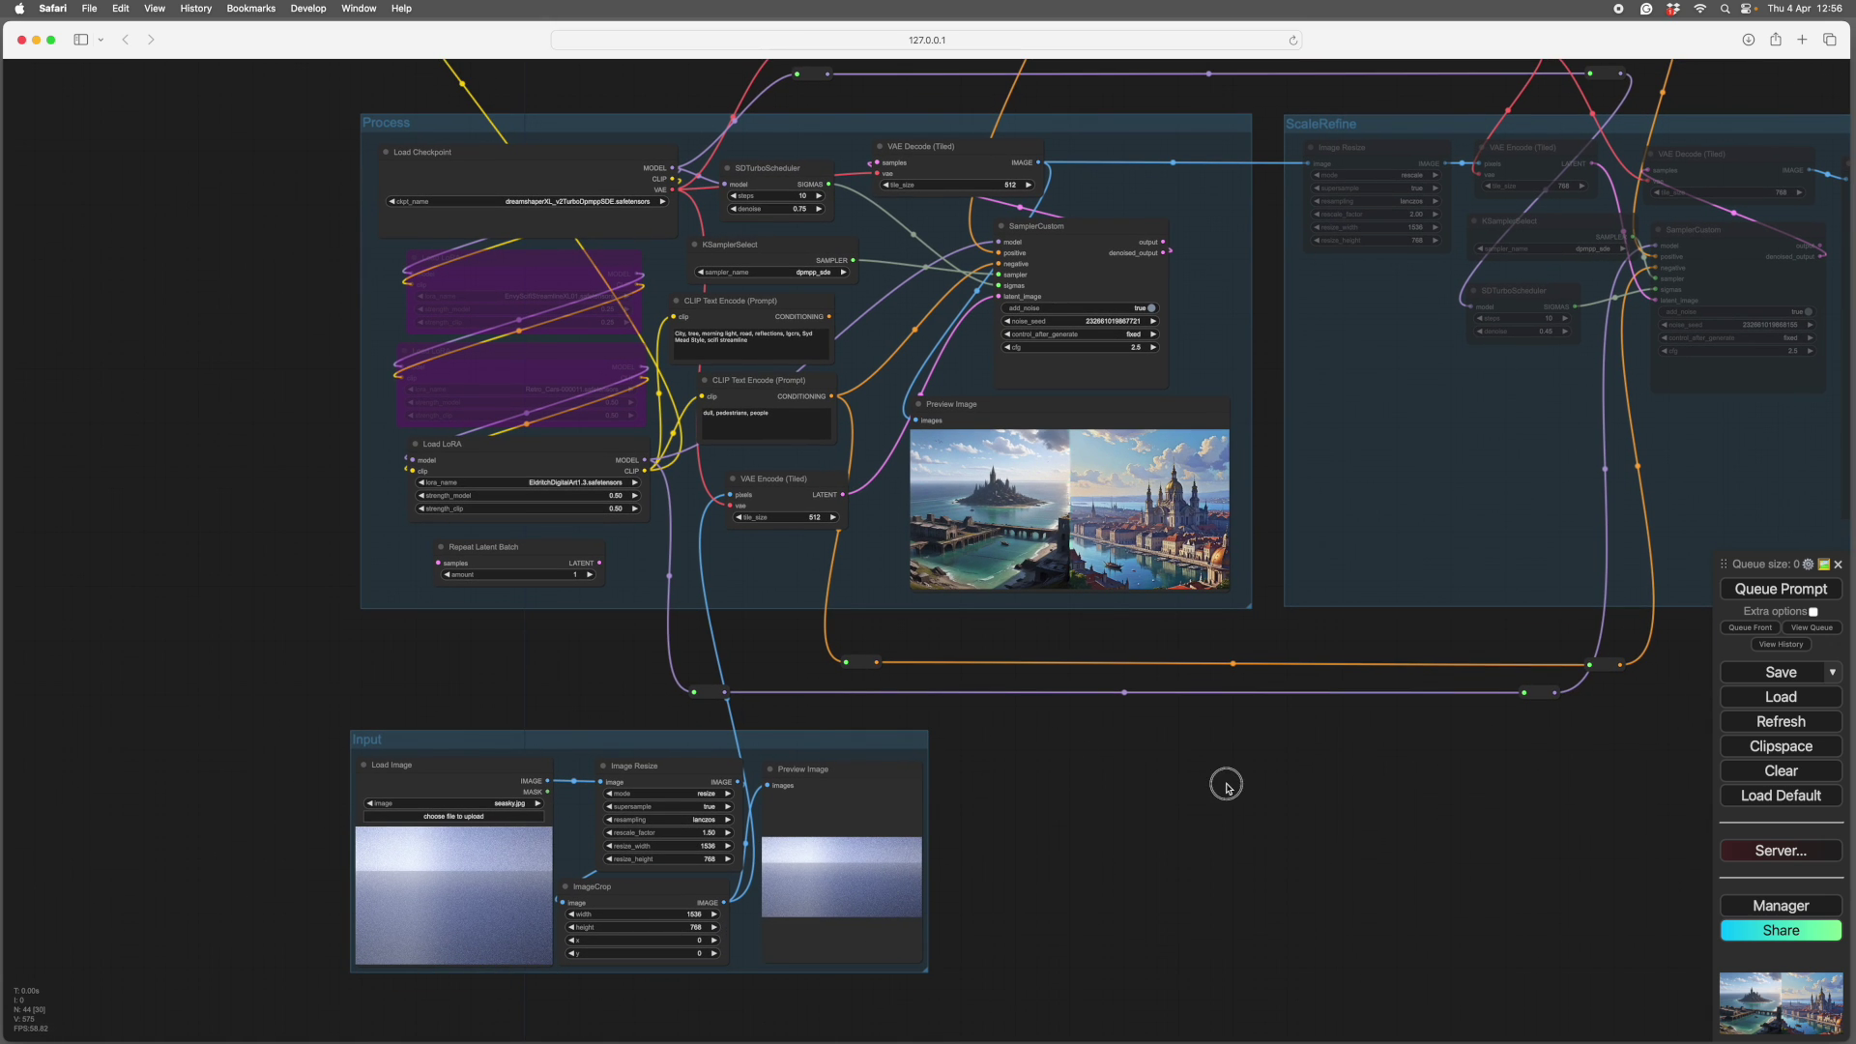
drag(1227, 779, 1239, 1007)
drag(1205, 311, 1267, 622)
scroll(1199, 481, up, 2)
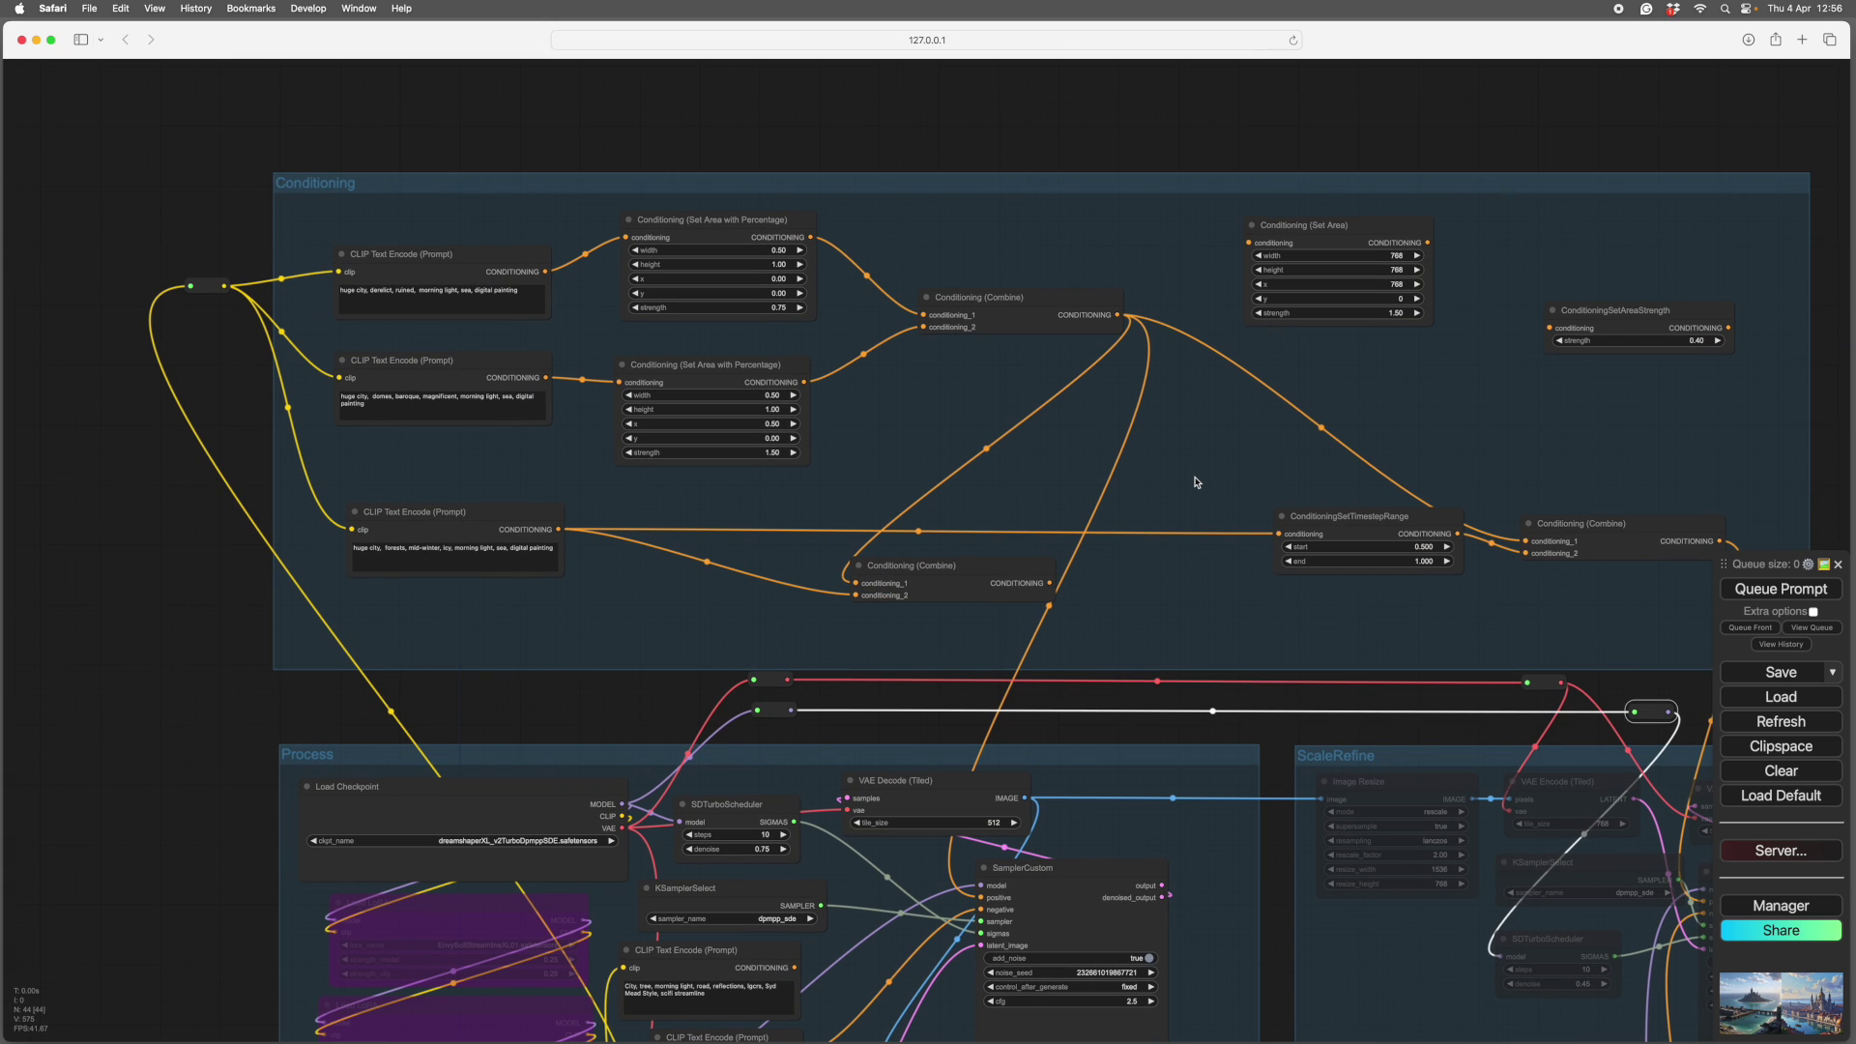
Step: Nudge the lower Conditioning (Set Area with Percentage) node to the right and the Conditioning (Set Area) node left and up
drag(1230, 478, 1282, 513)
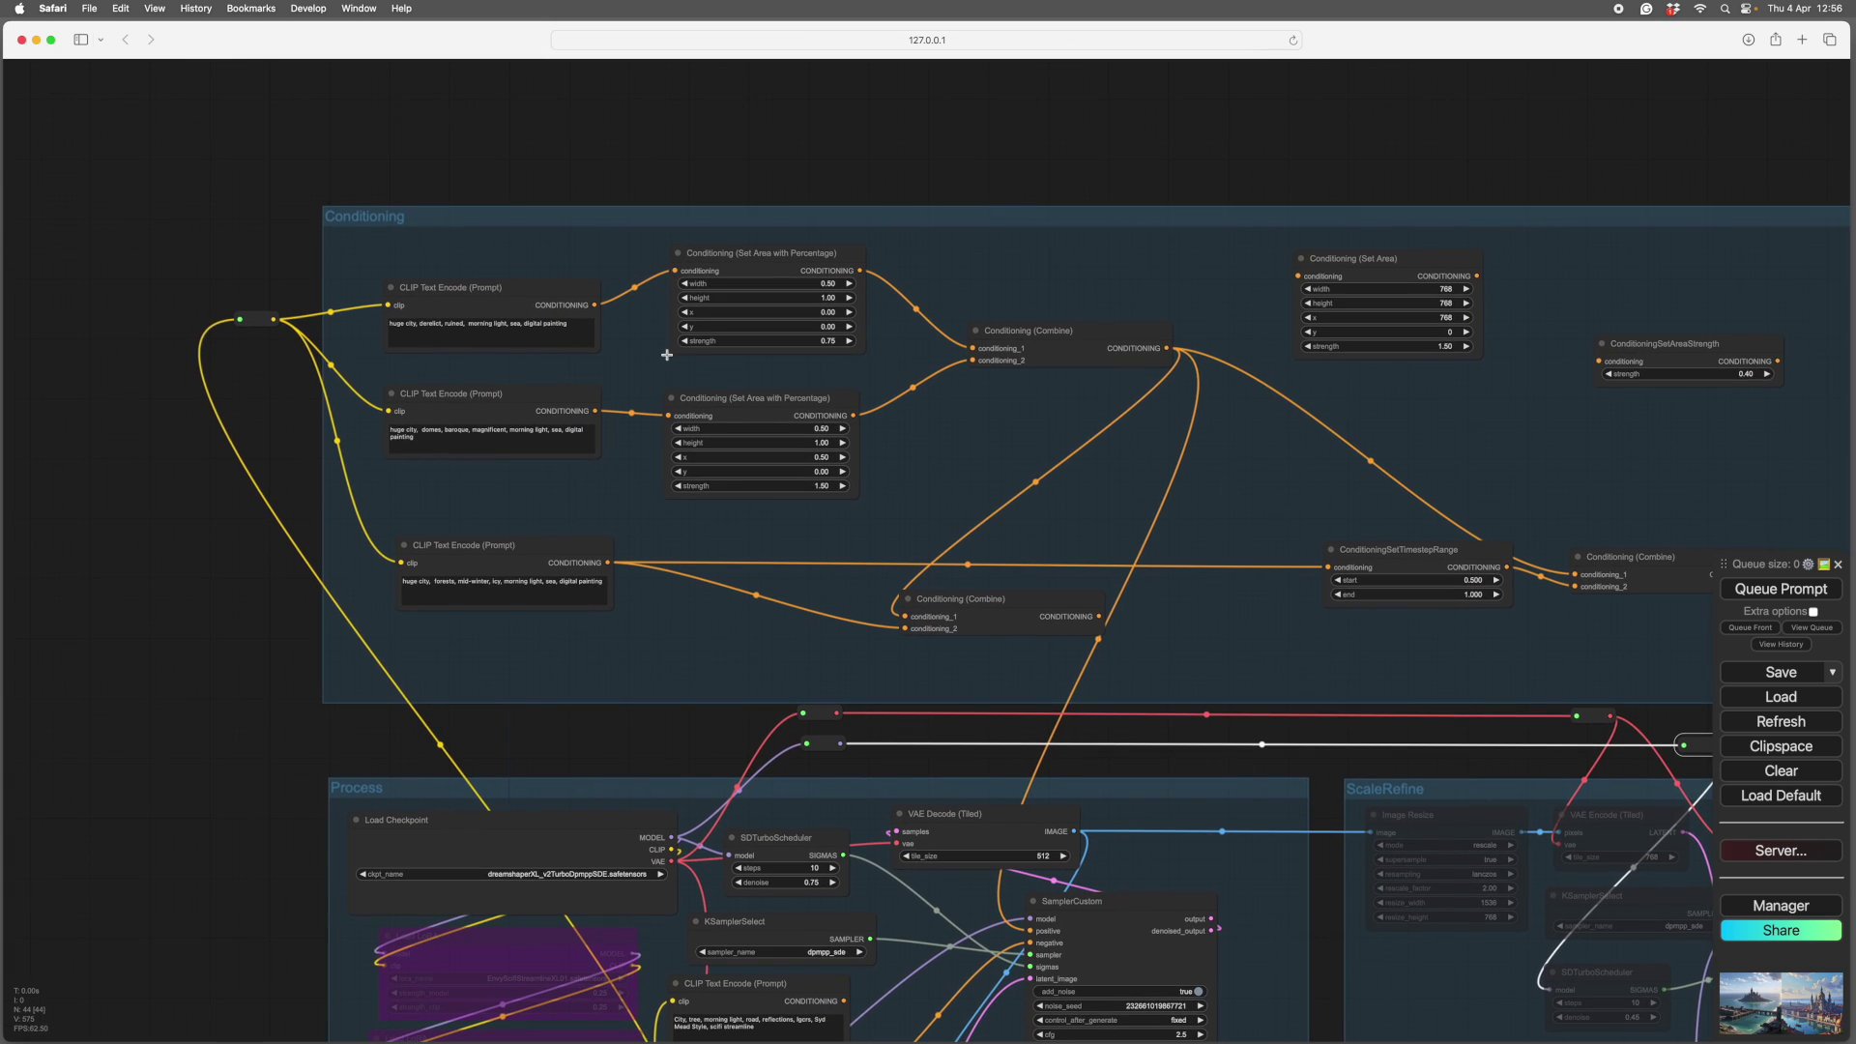
scroll(638, 363, up, 4)
drag(660, 354, 559, 387)
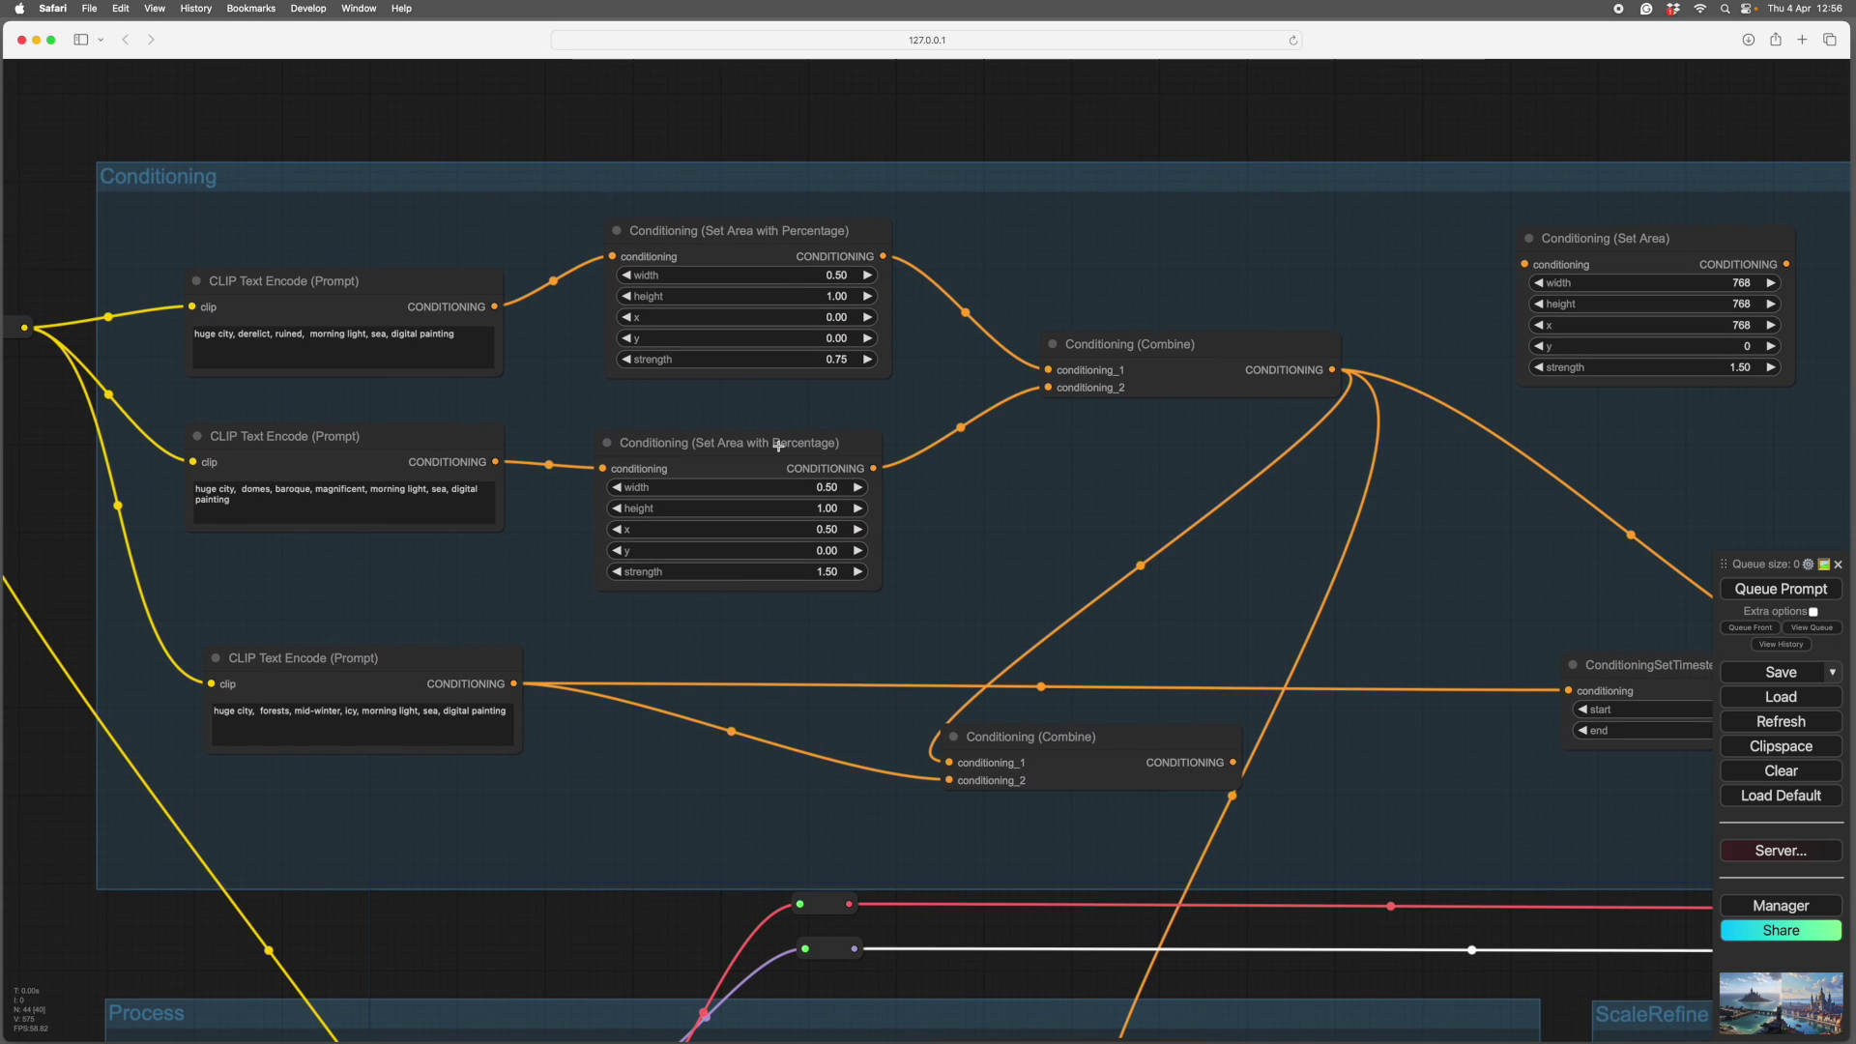
click(700, 460)
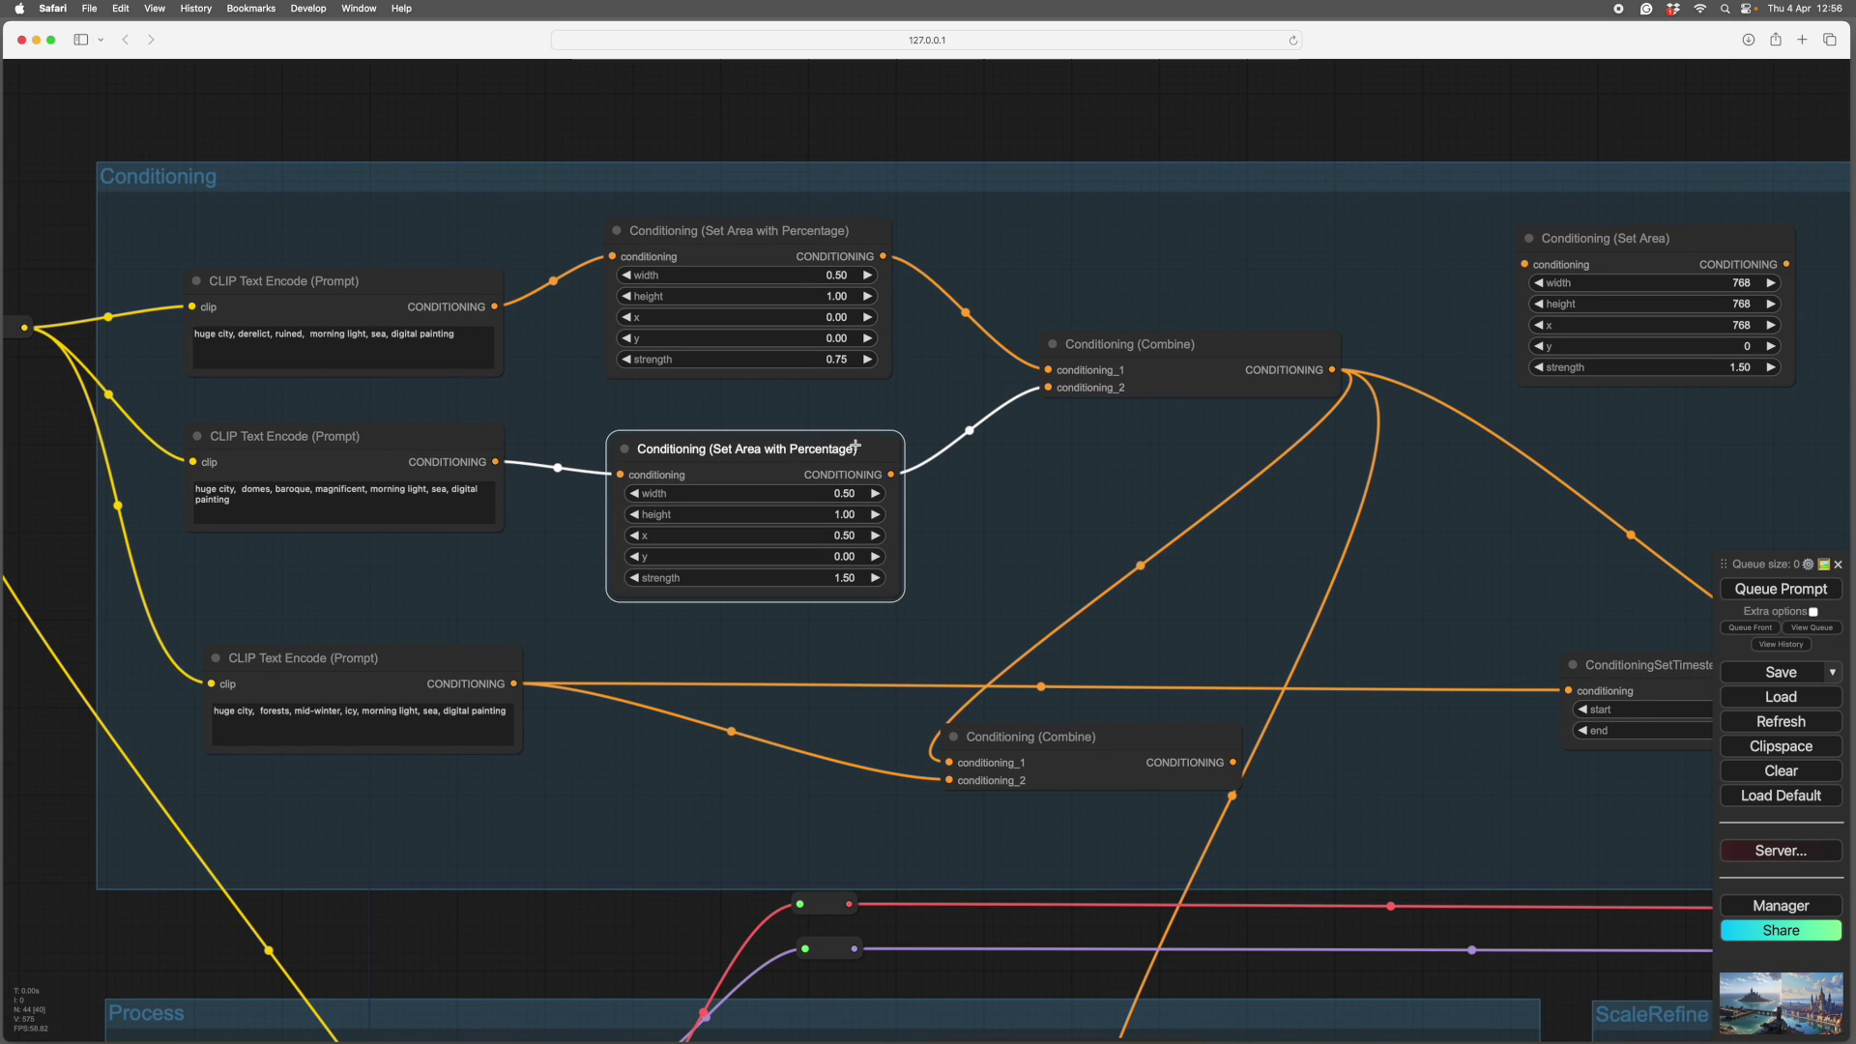
drag(1625, 241, 1586, 225)
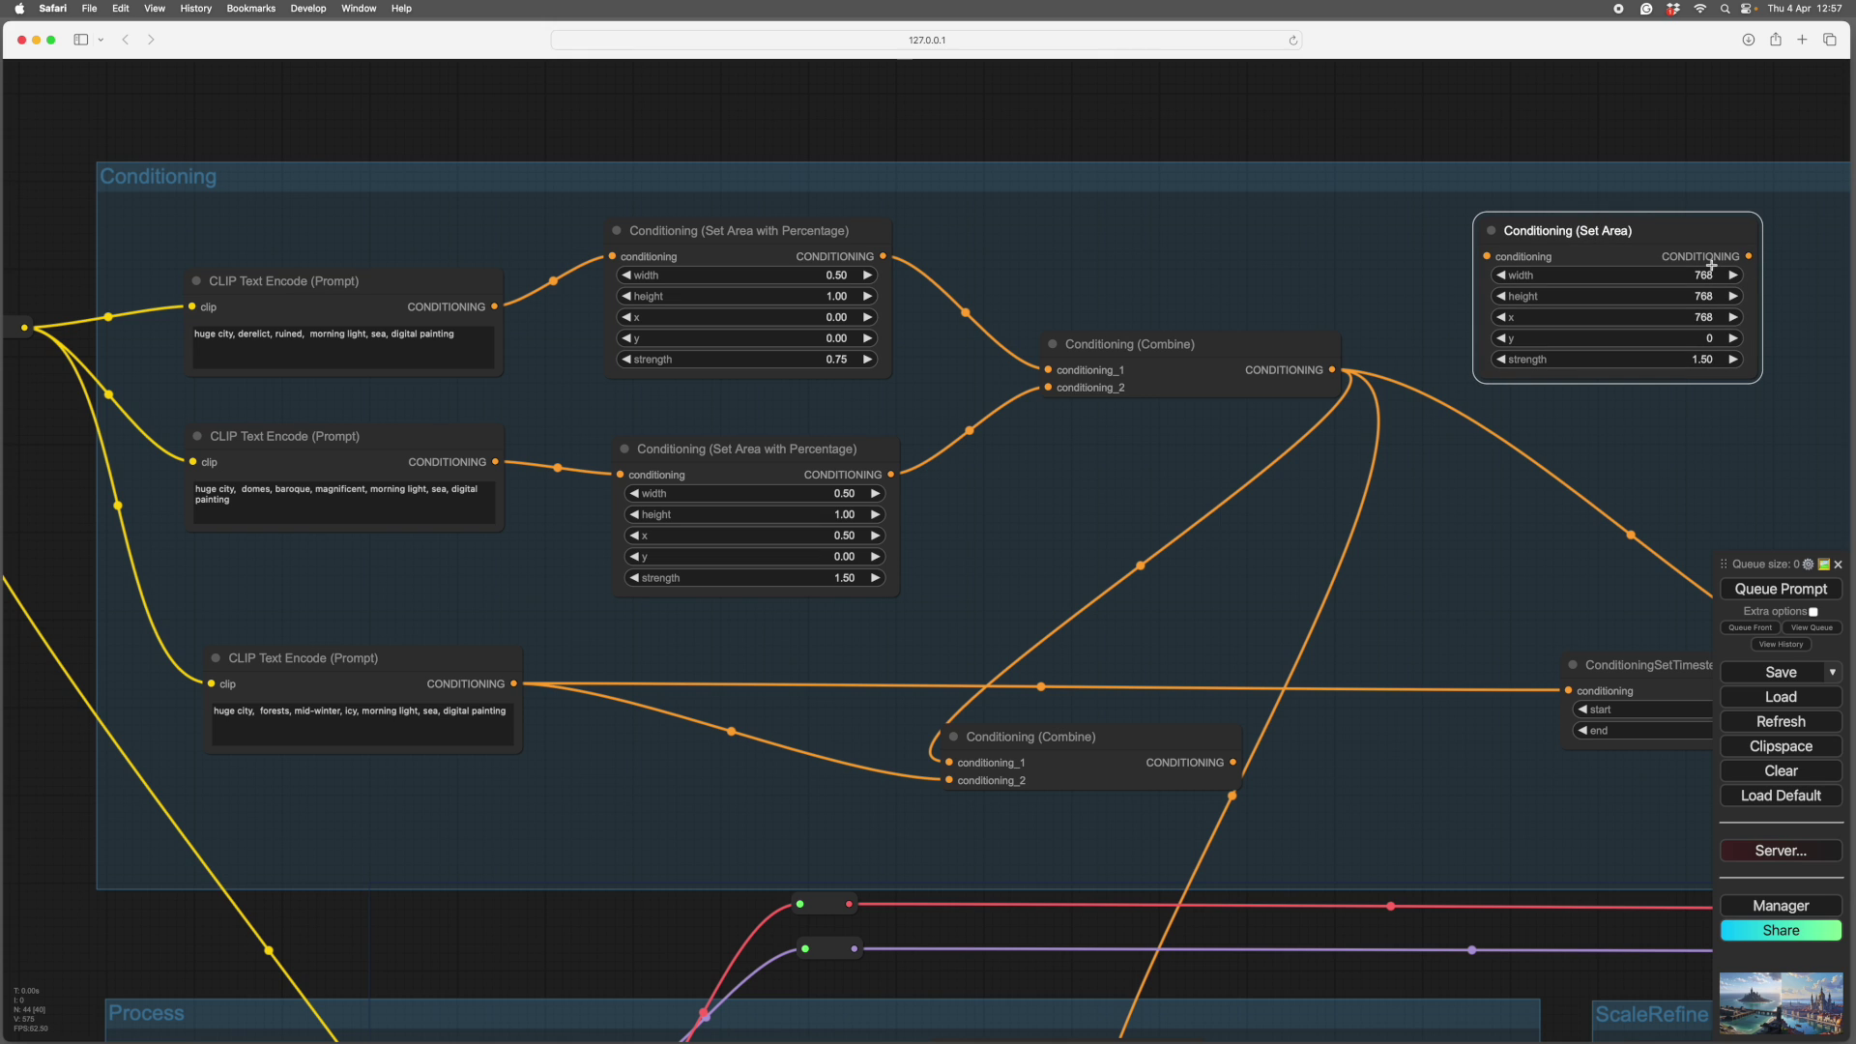
drag(1691, 230, 1655, 223)
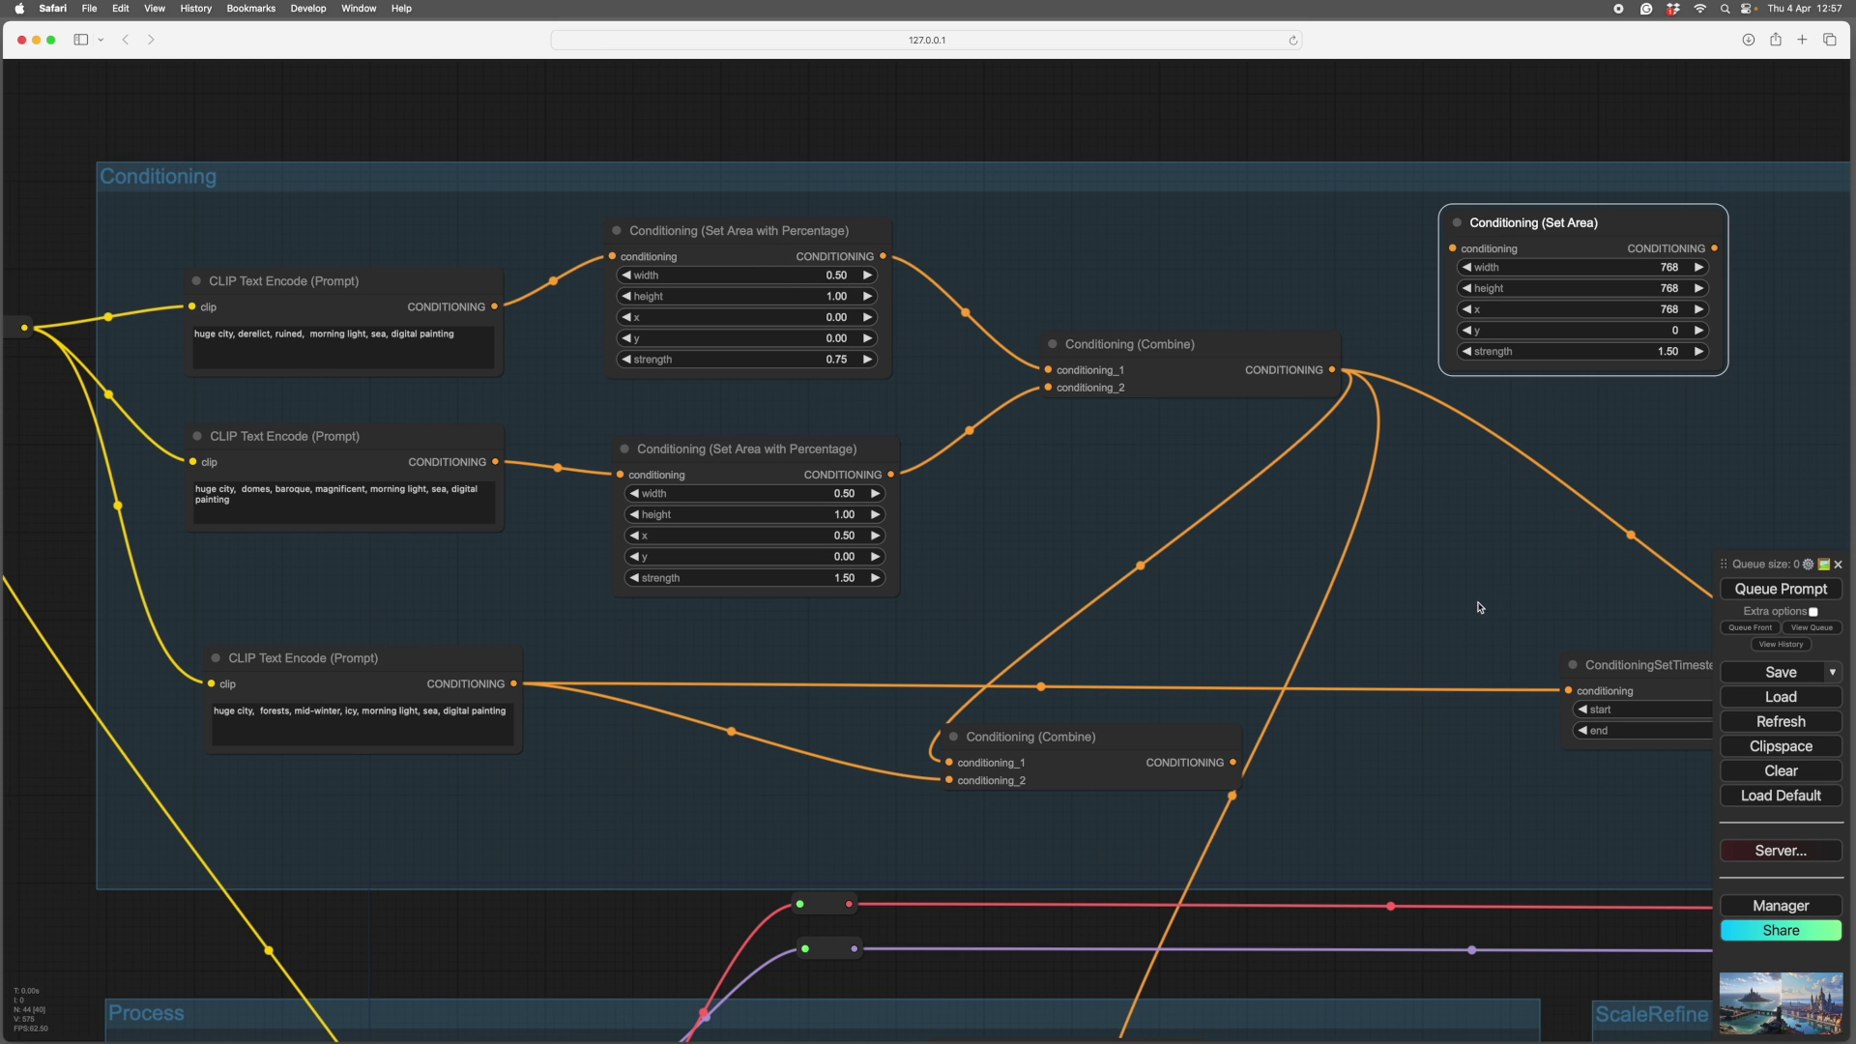
Step: Examine the width, height, x, y and strength settings of the two Conditioning (Set Area with Percentage) nodes
scroll(1479, 580, down, 2)
scroll(1484, 580, down, 3)
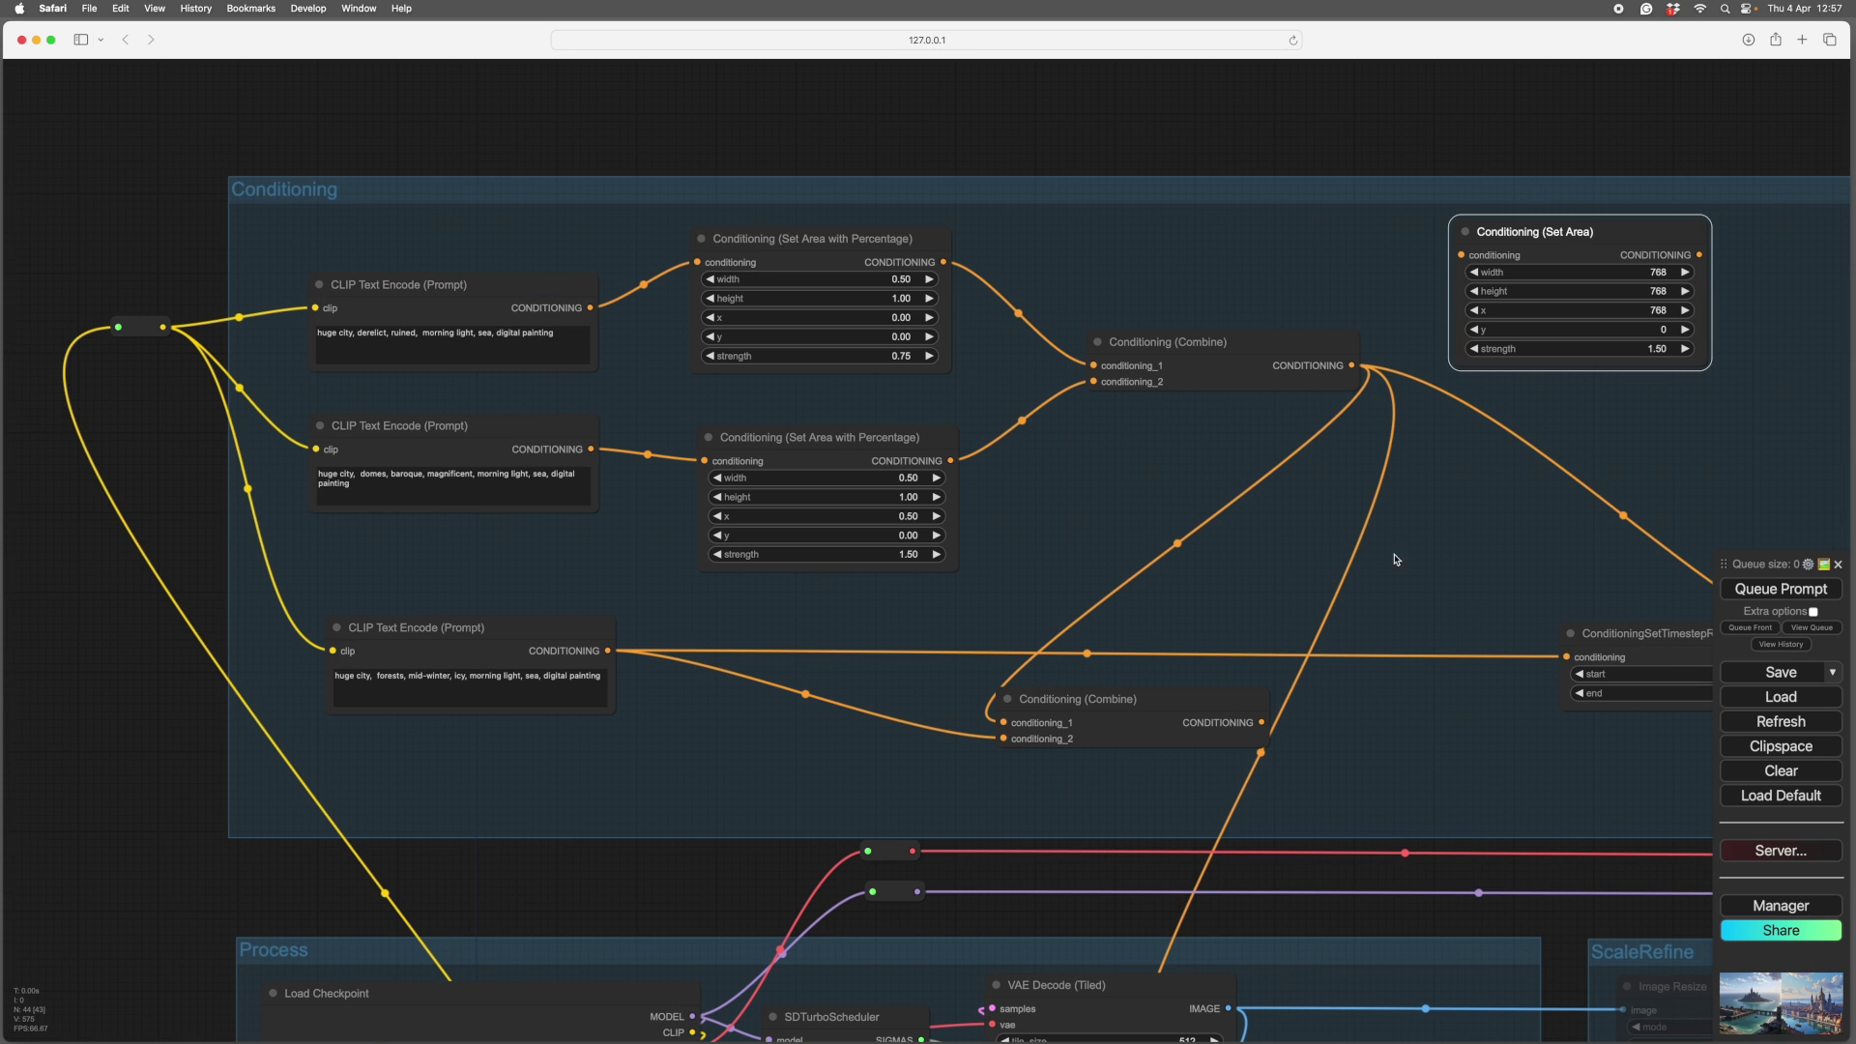
drag(1106, 517, 996, 544)
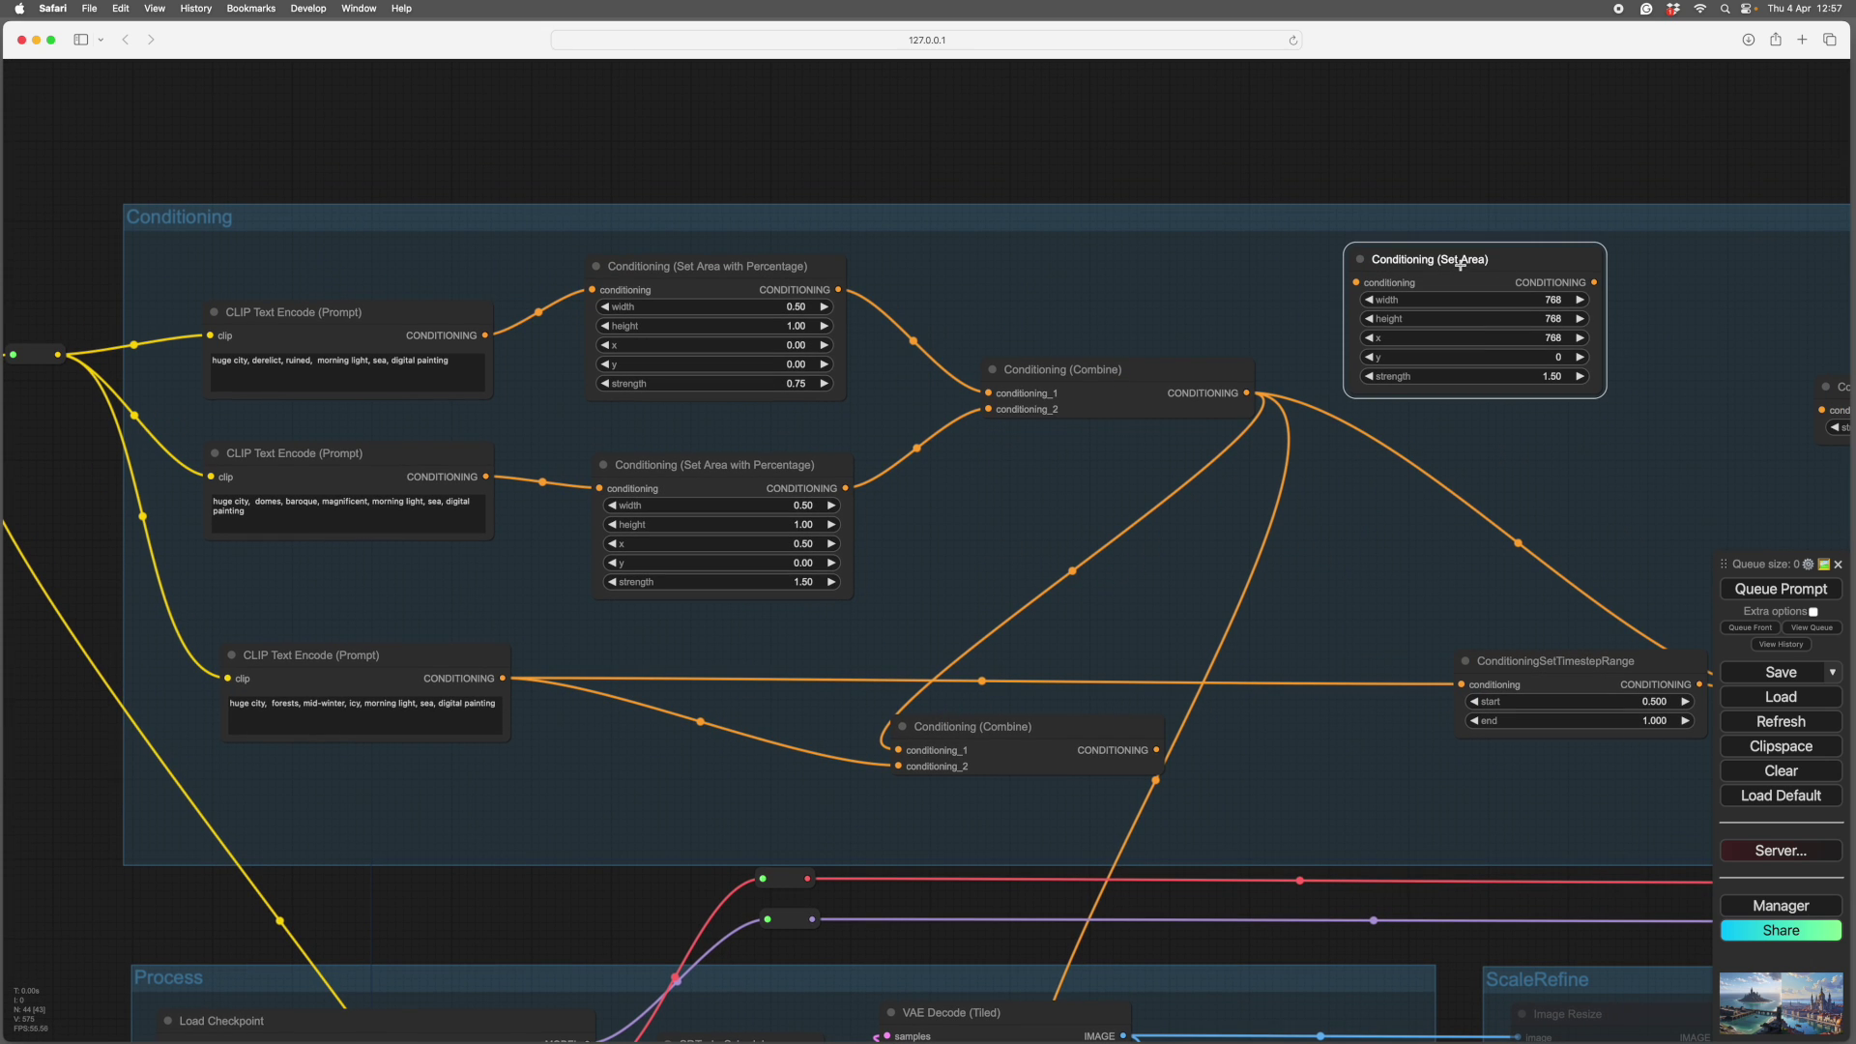
scroll(995, 509, left, 3)
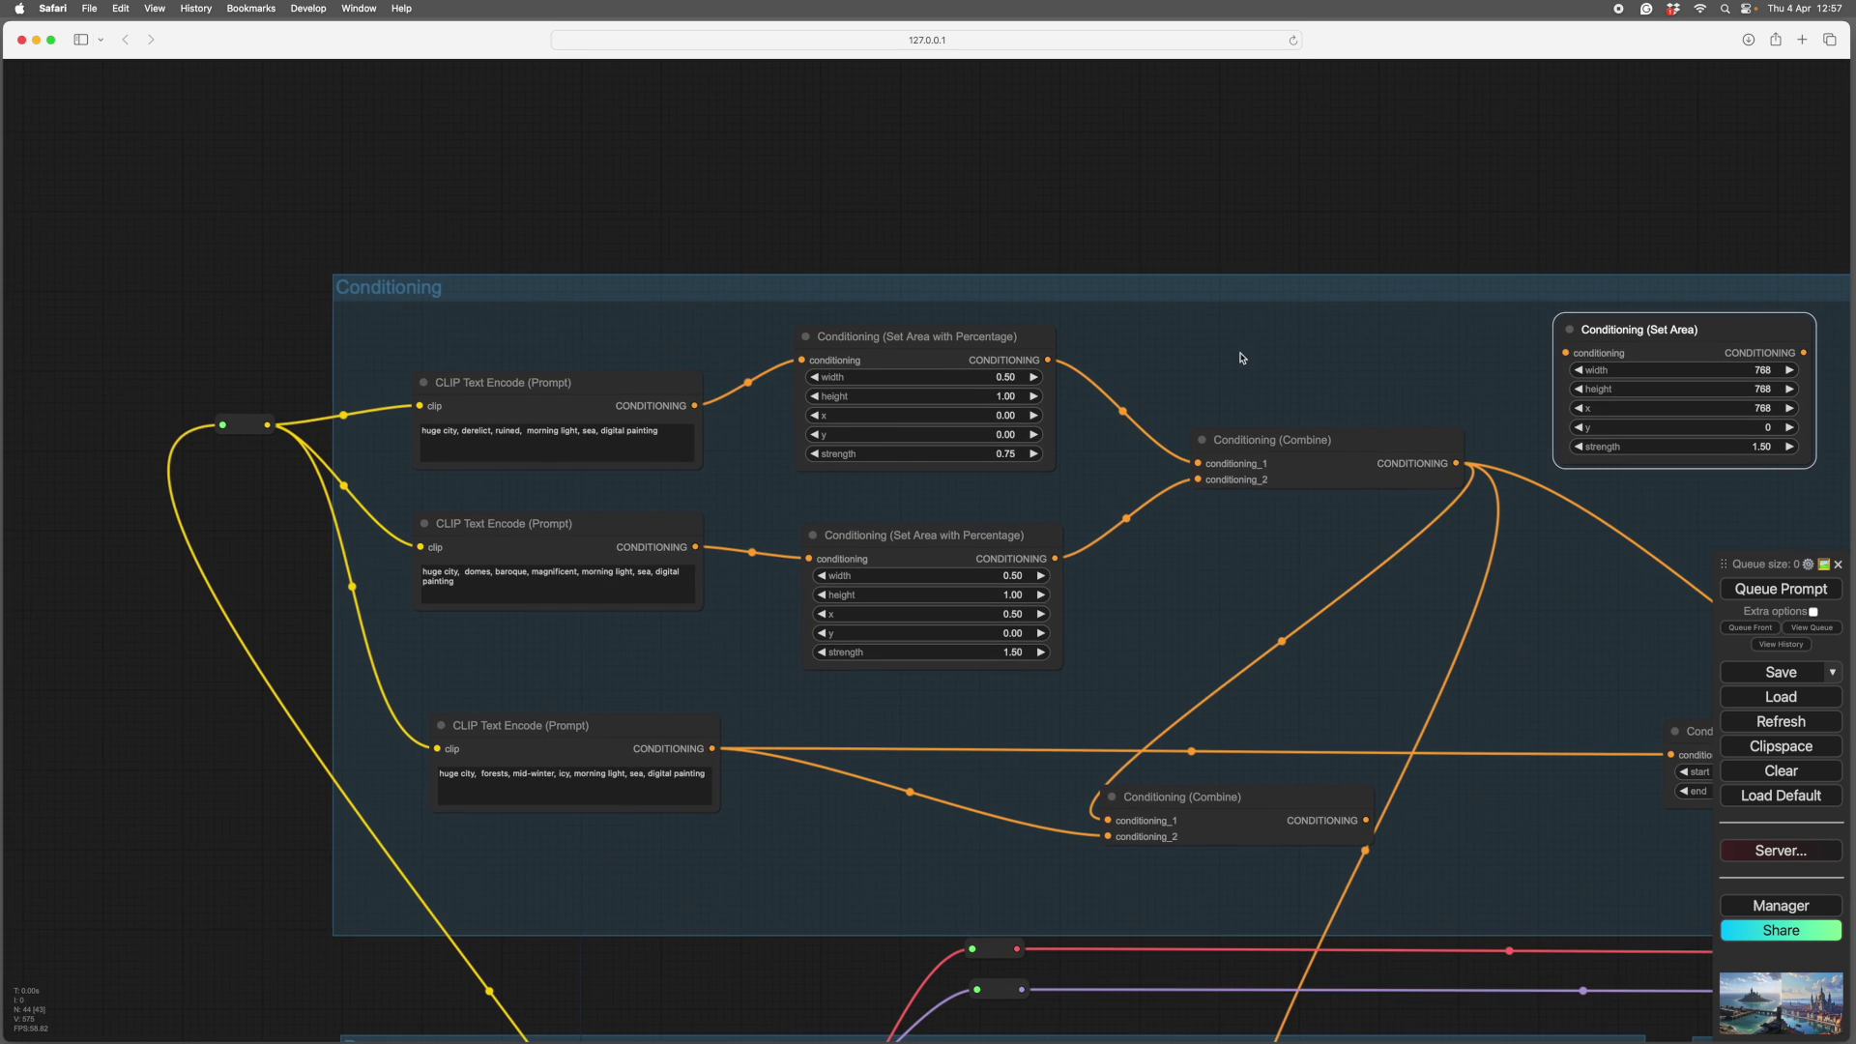
scroll(1227, 363, up, 5)
scroll(1200, 374, left, 2)
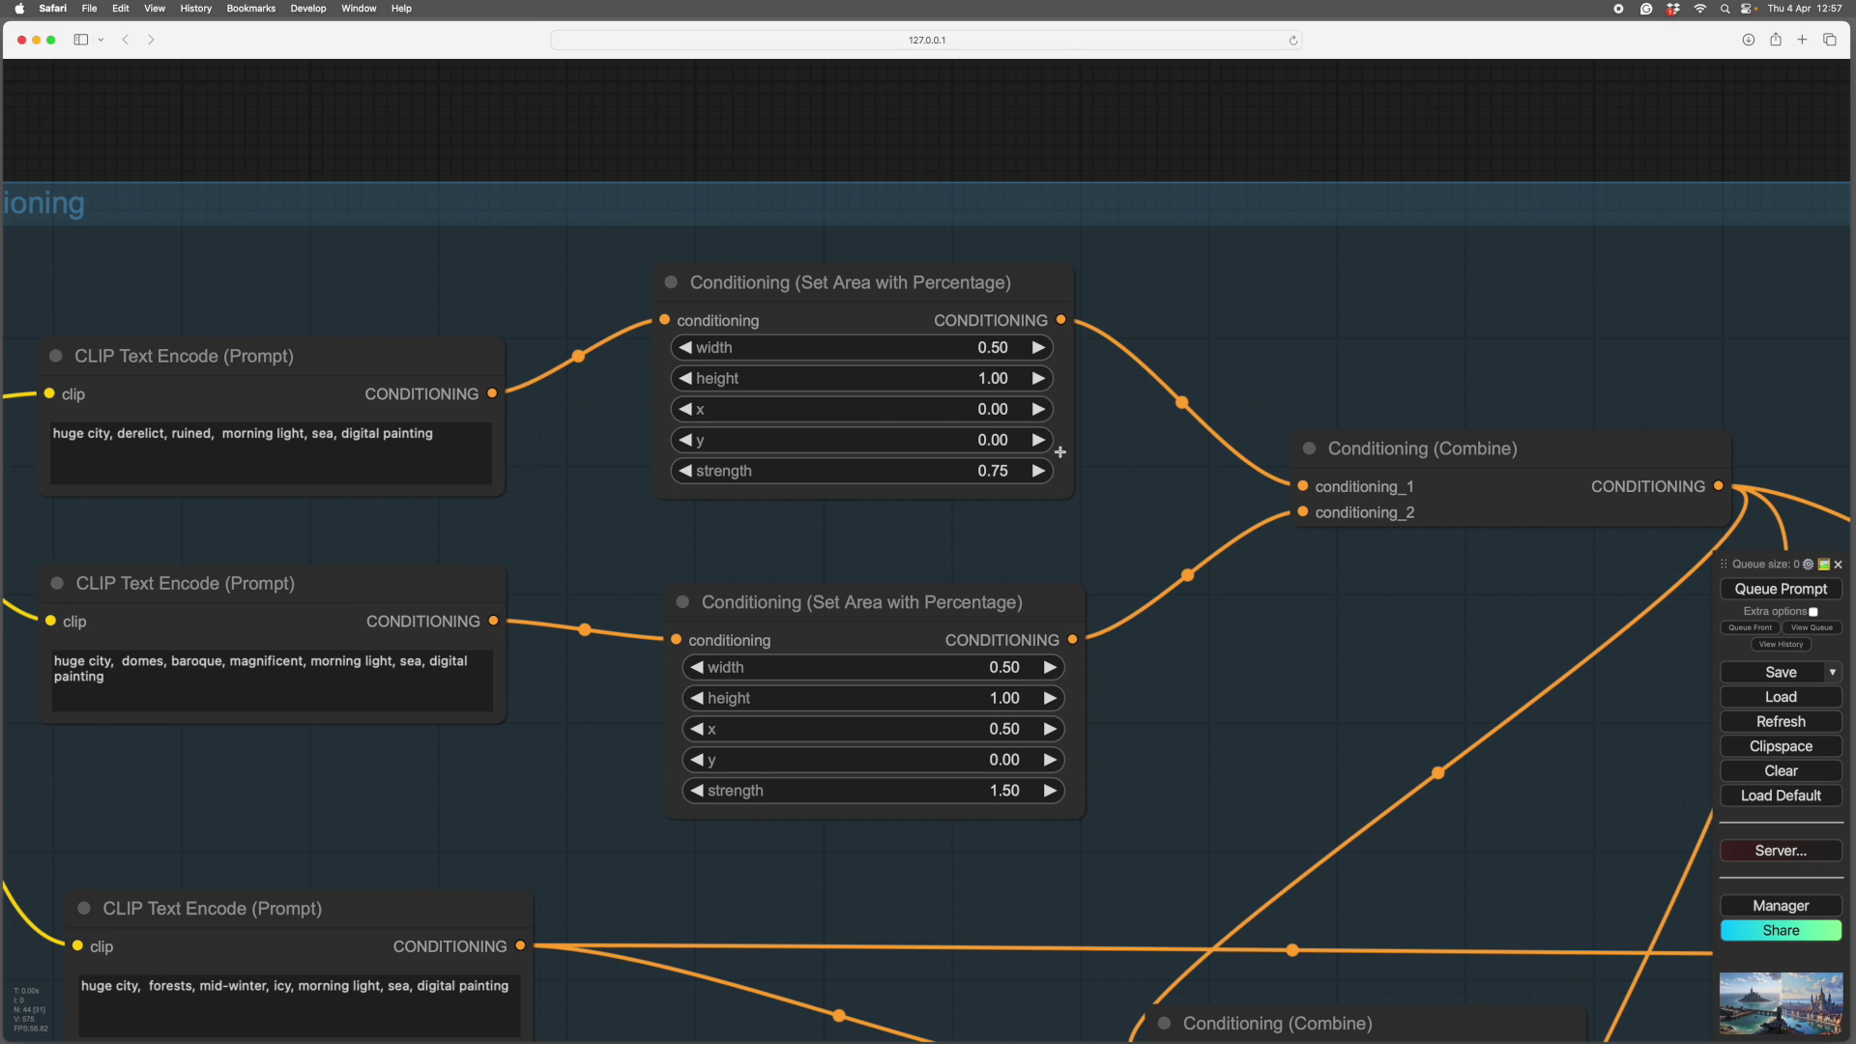
scroll(1079, 487, down, 5)
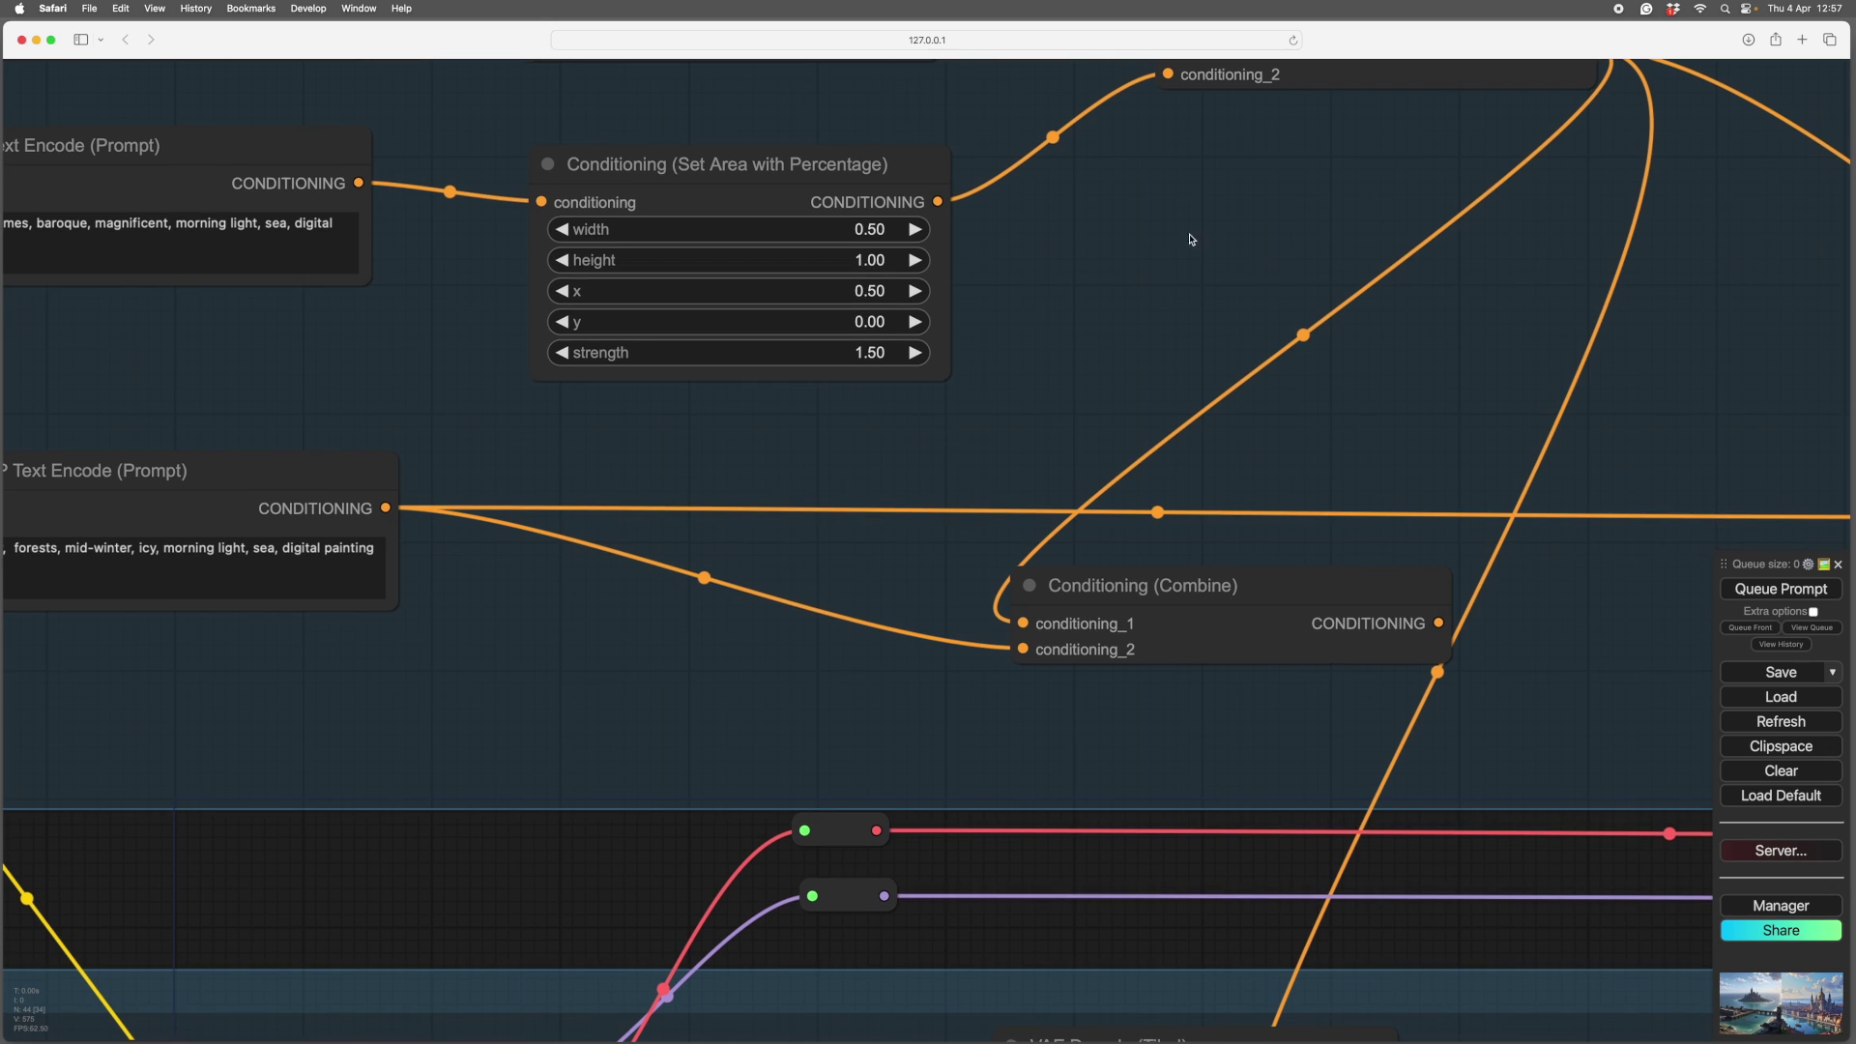
drag(1183, 234, 1172, 542)
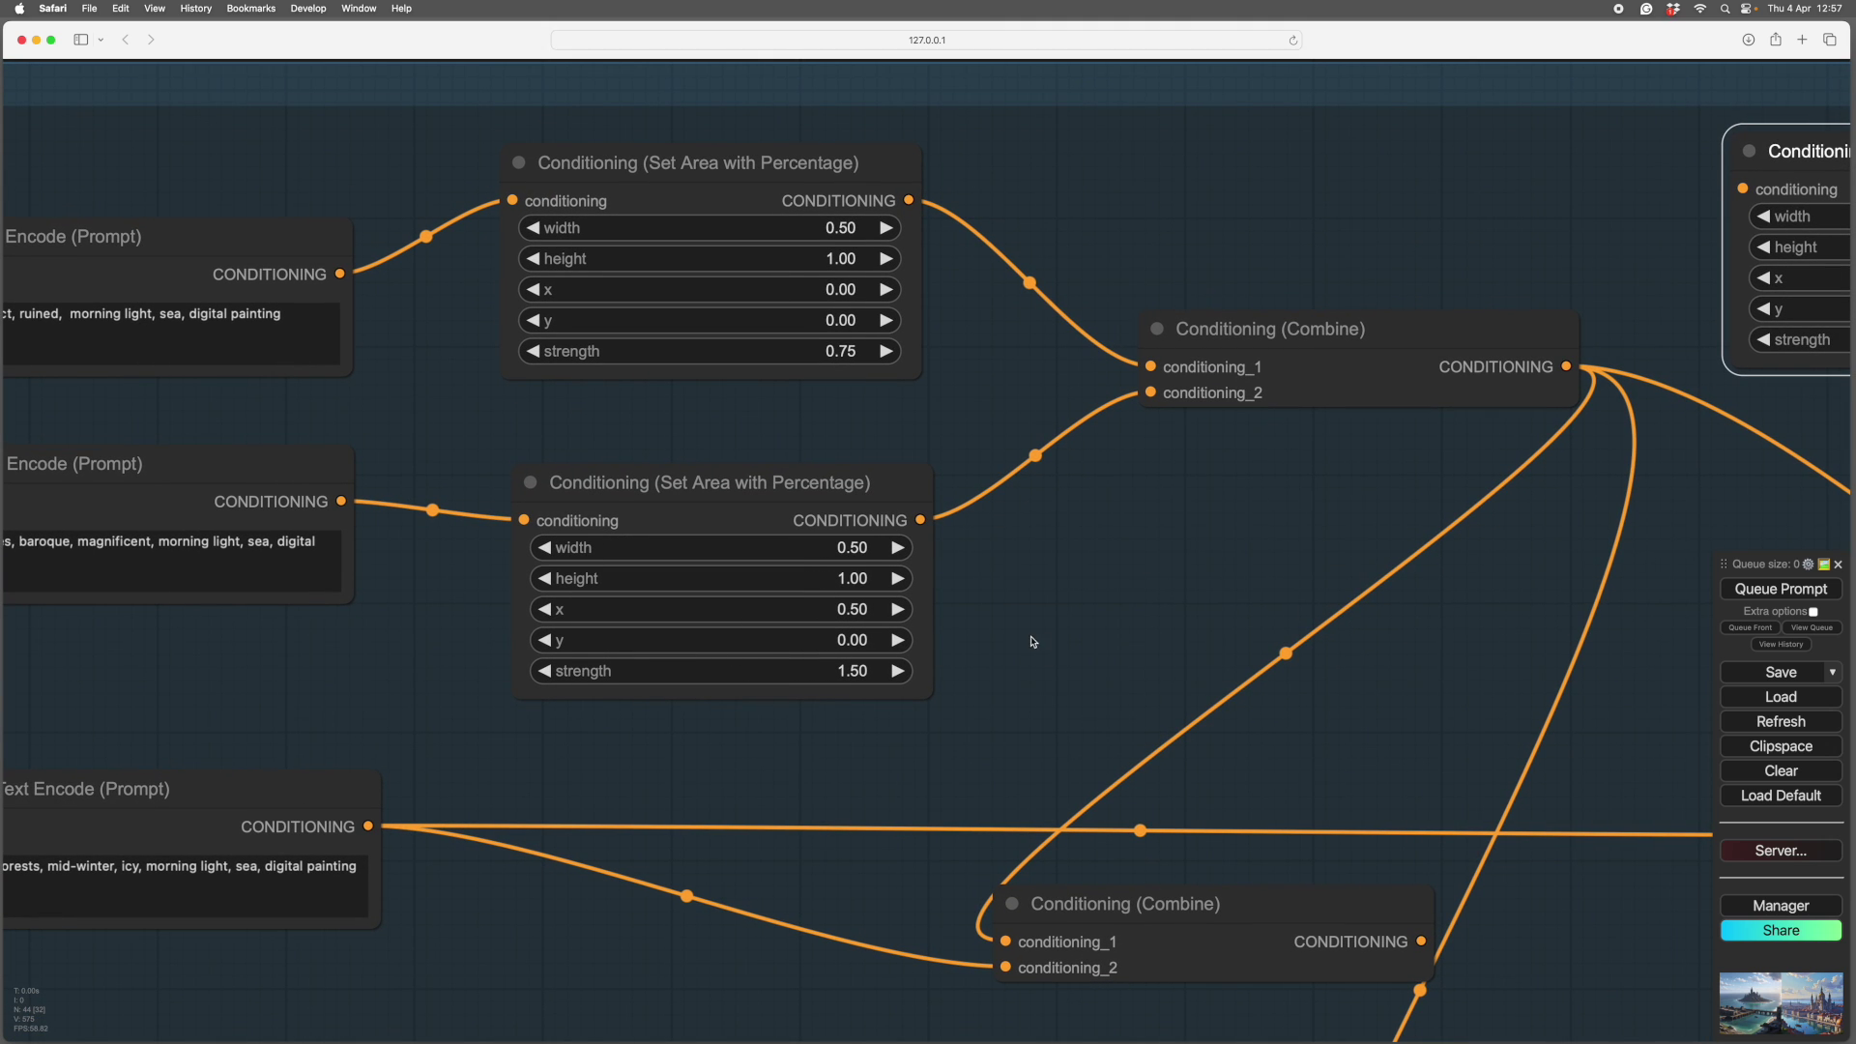
scroll(1025, 628, right, 5)
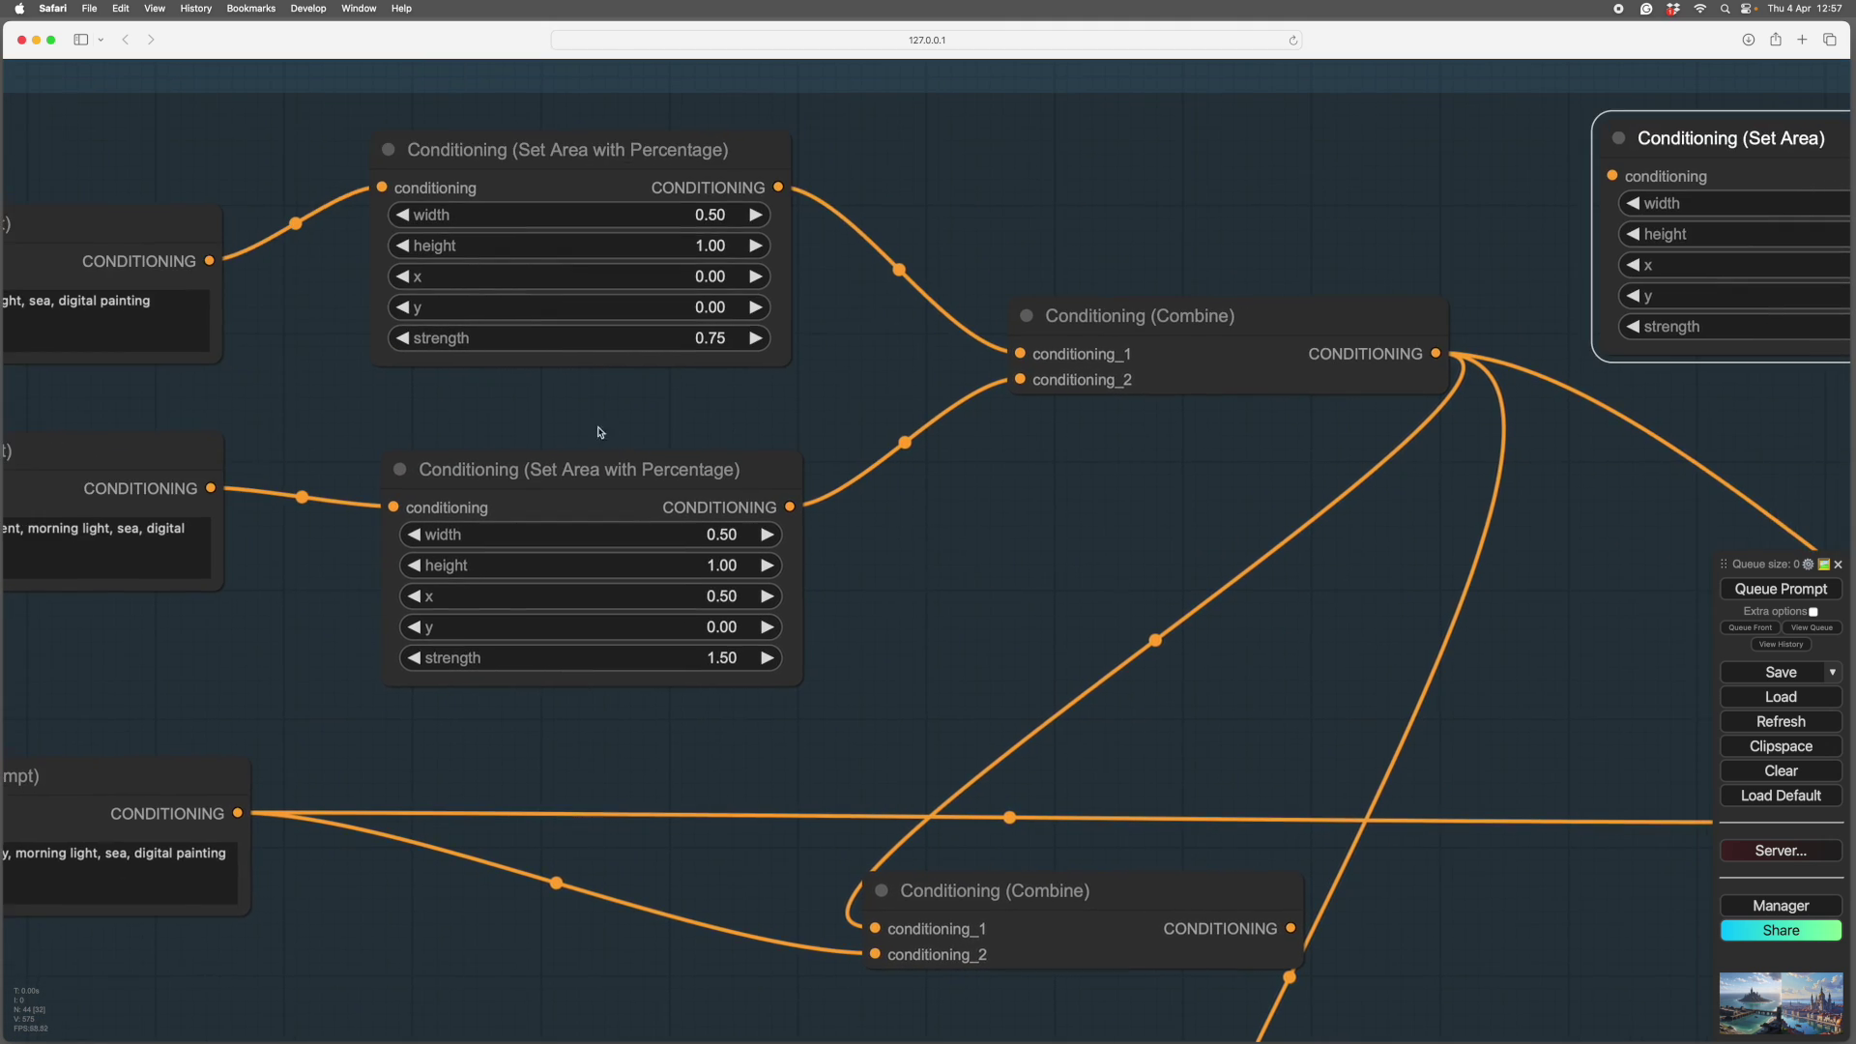
Step: Shift the Conditioning (Combine) node that joins the two area nodes slightly to the left
drag(1080, 519, 985, 538)
drag(1127, 342, 1107, 341)
scroll(1083, 435, right, 1)
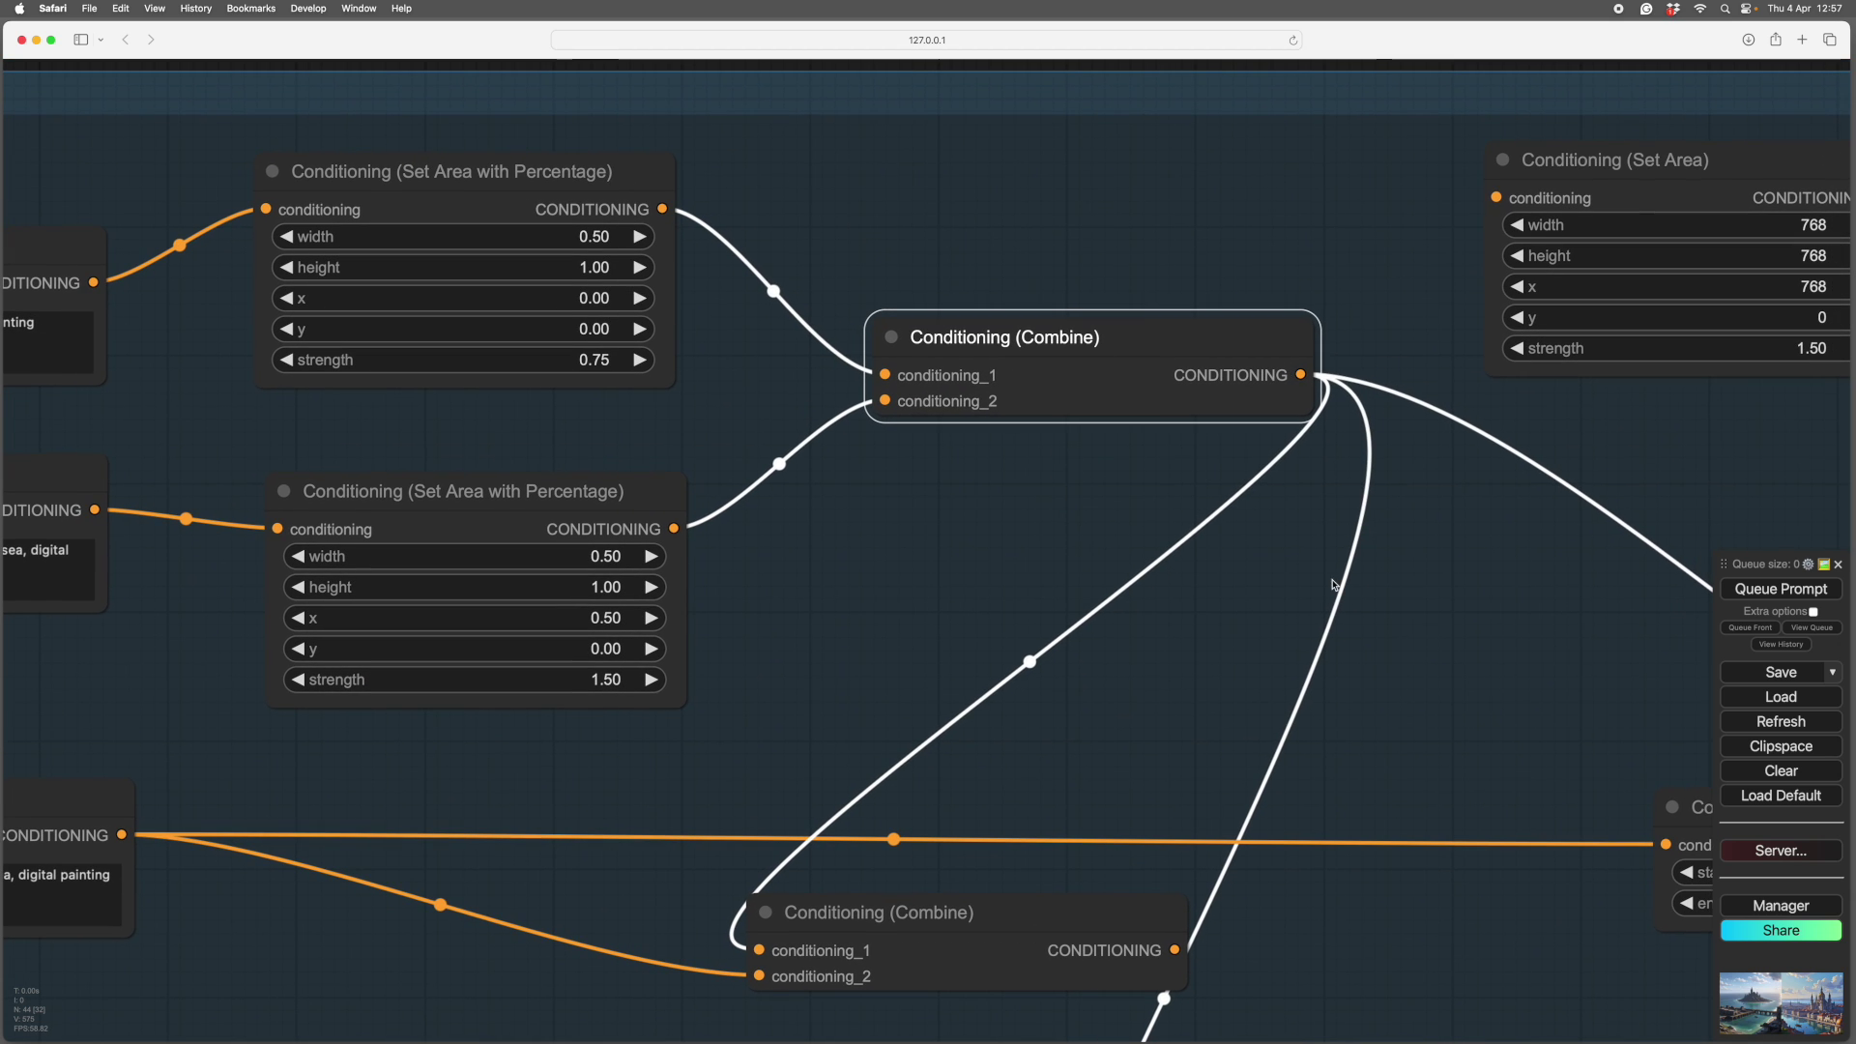
Step: Examine the upper Conditioning (Combine) node's links, the area strengths, and the CLIP prompt texts that feed them
drag(1478, 657, 1582, 653)
drag(1114, 580, 1029, 557)
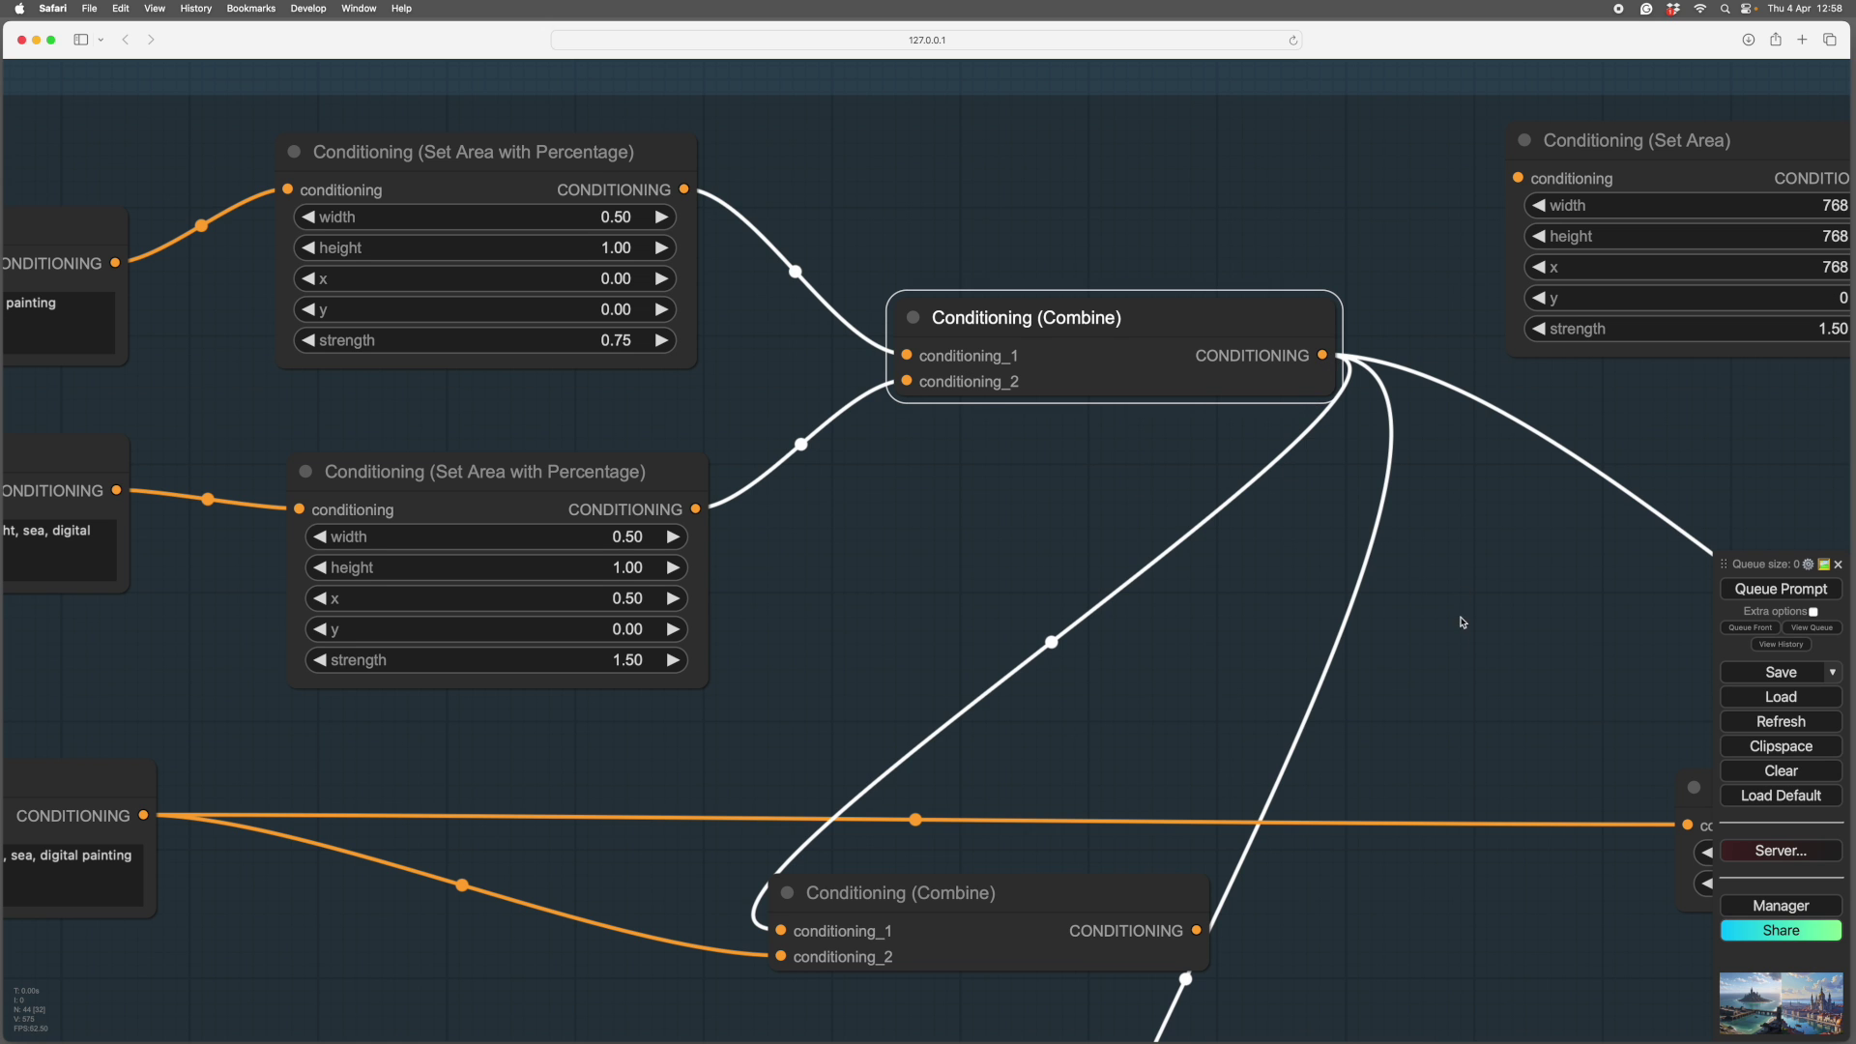
scroll(1464, 599, down, 2)
scroll(1463, 574, up, 2)
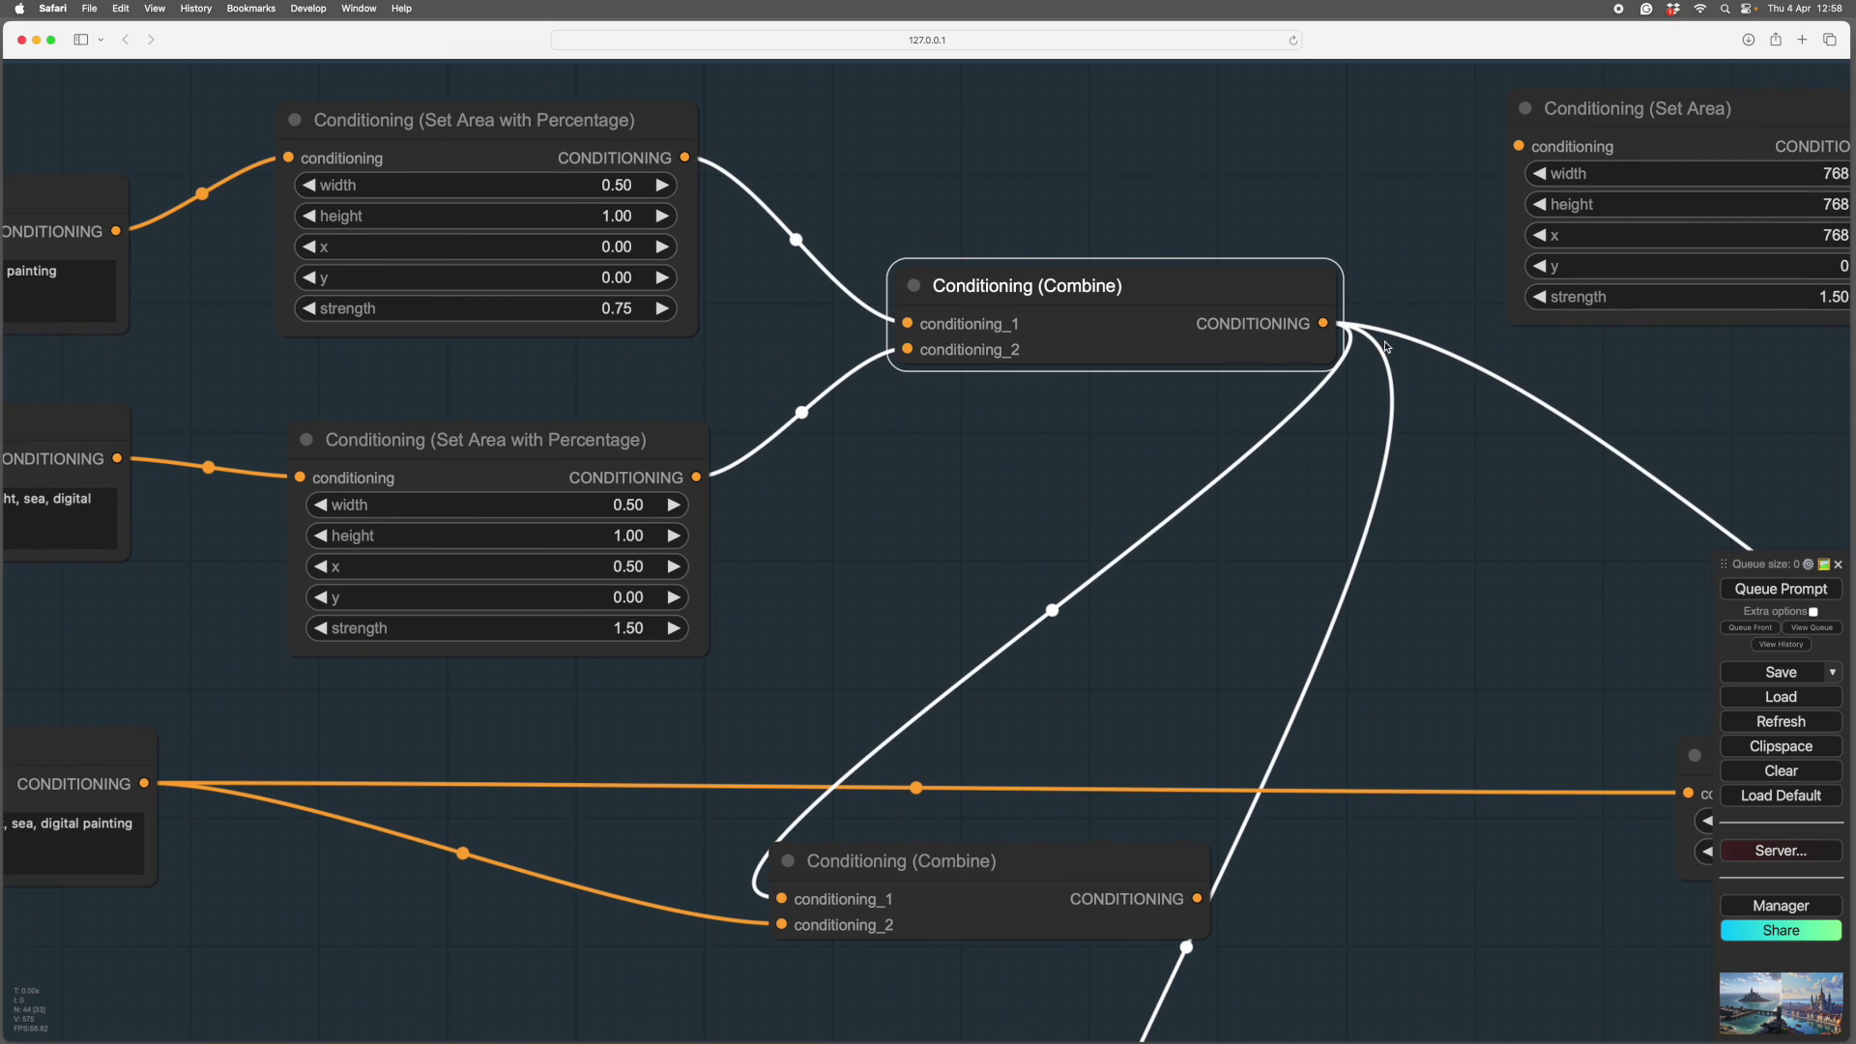
scroll(1297, 937, down, 2)
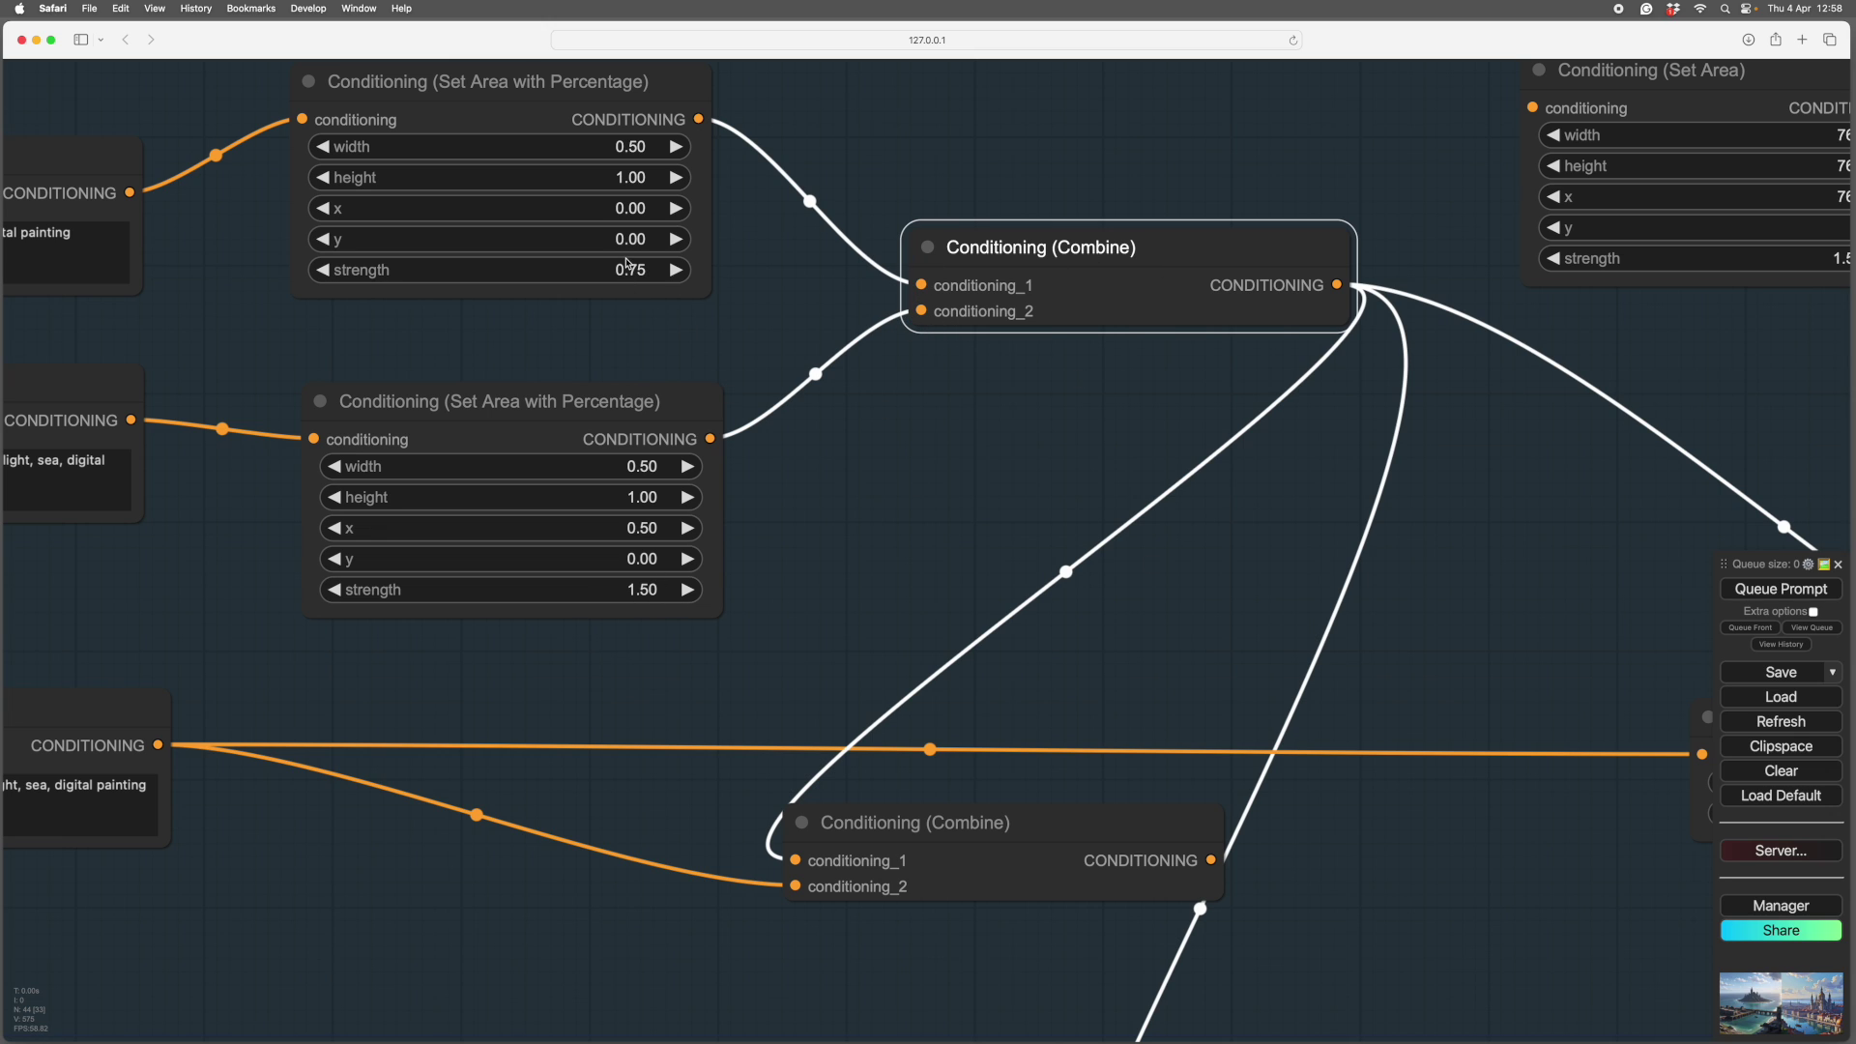
drag(1440, 568, 1462, 460)
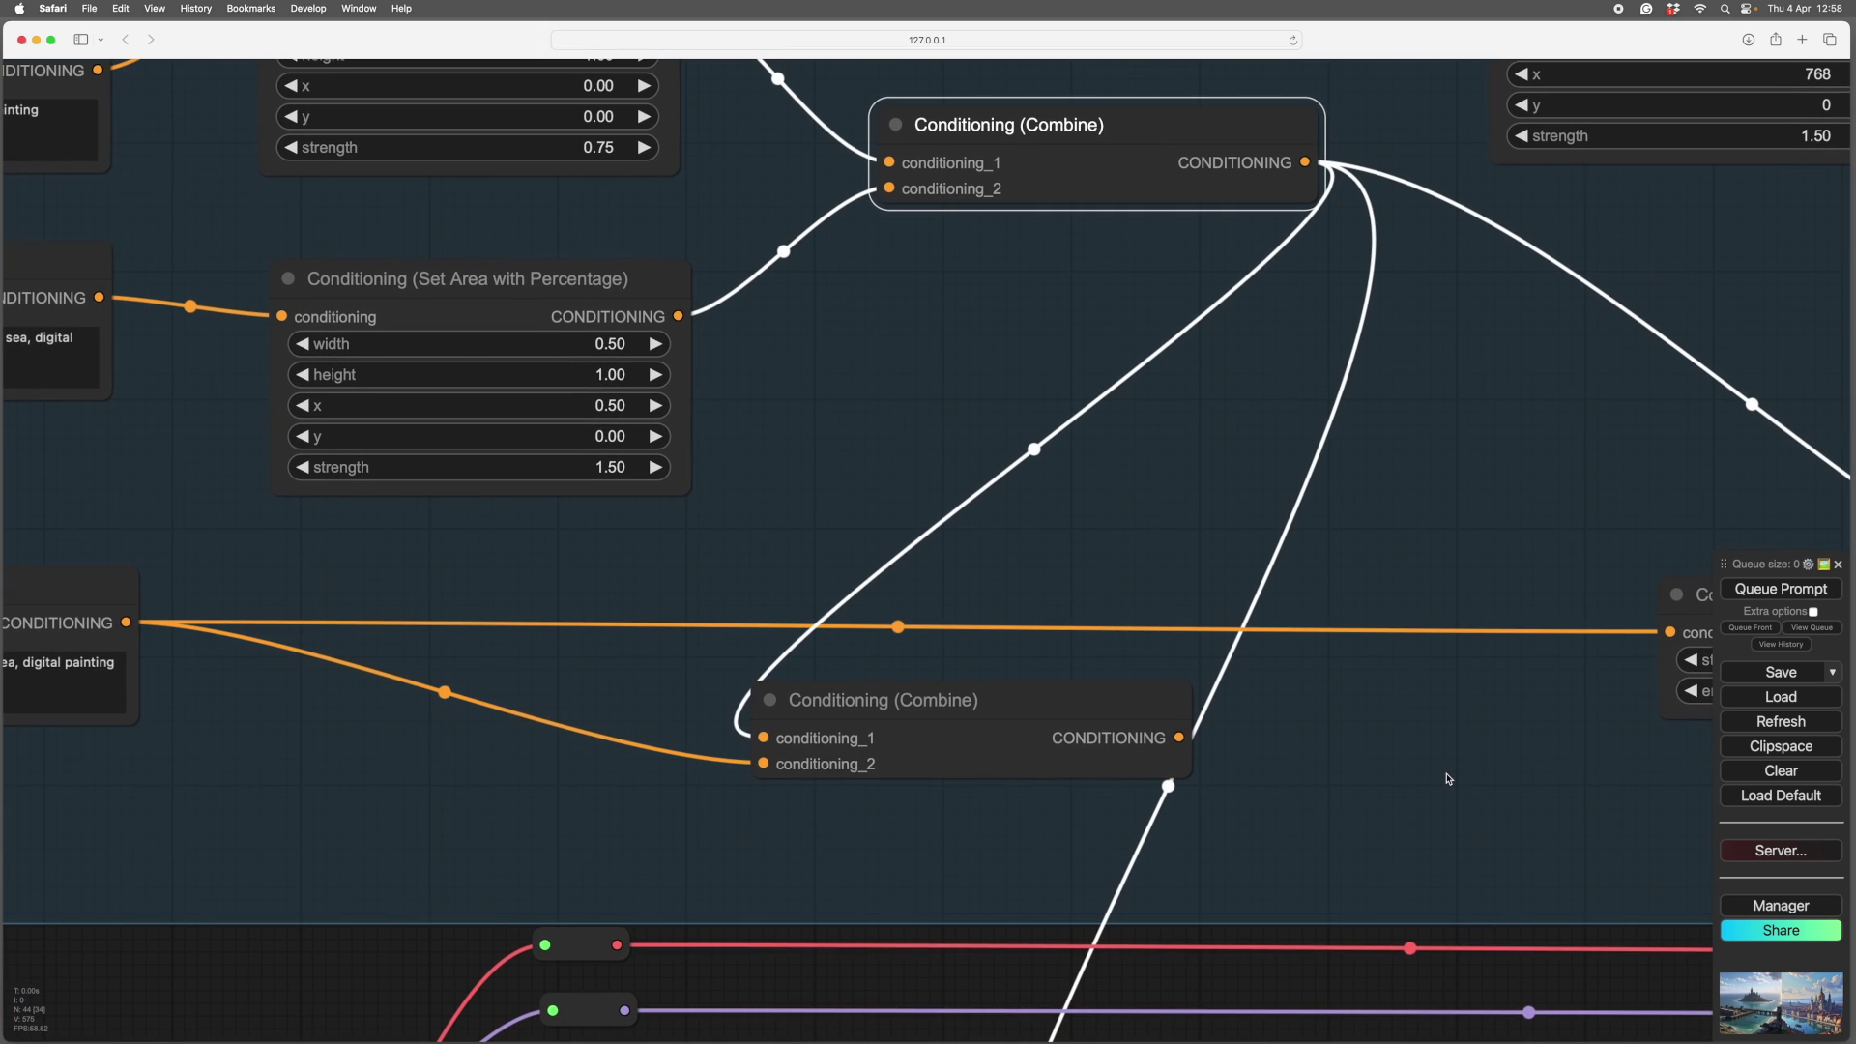
drag(1447, 774, 1363, 882)
drag(727, 512, 1595, 583)
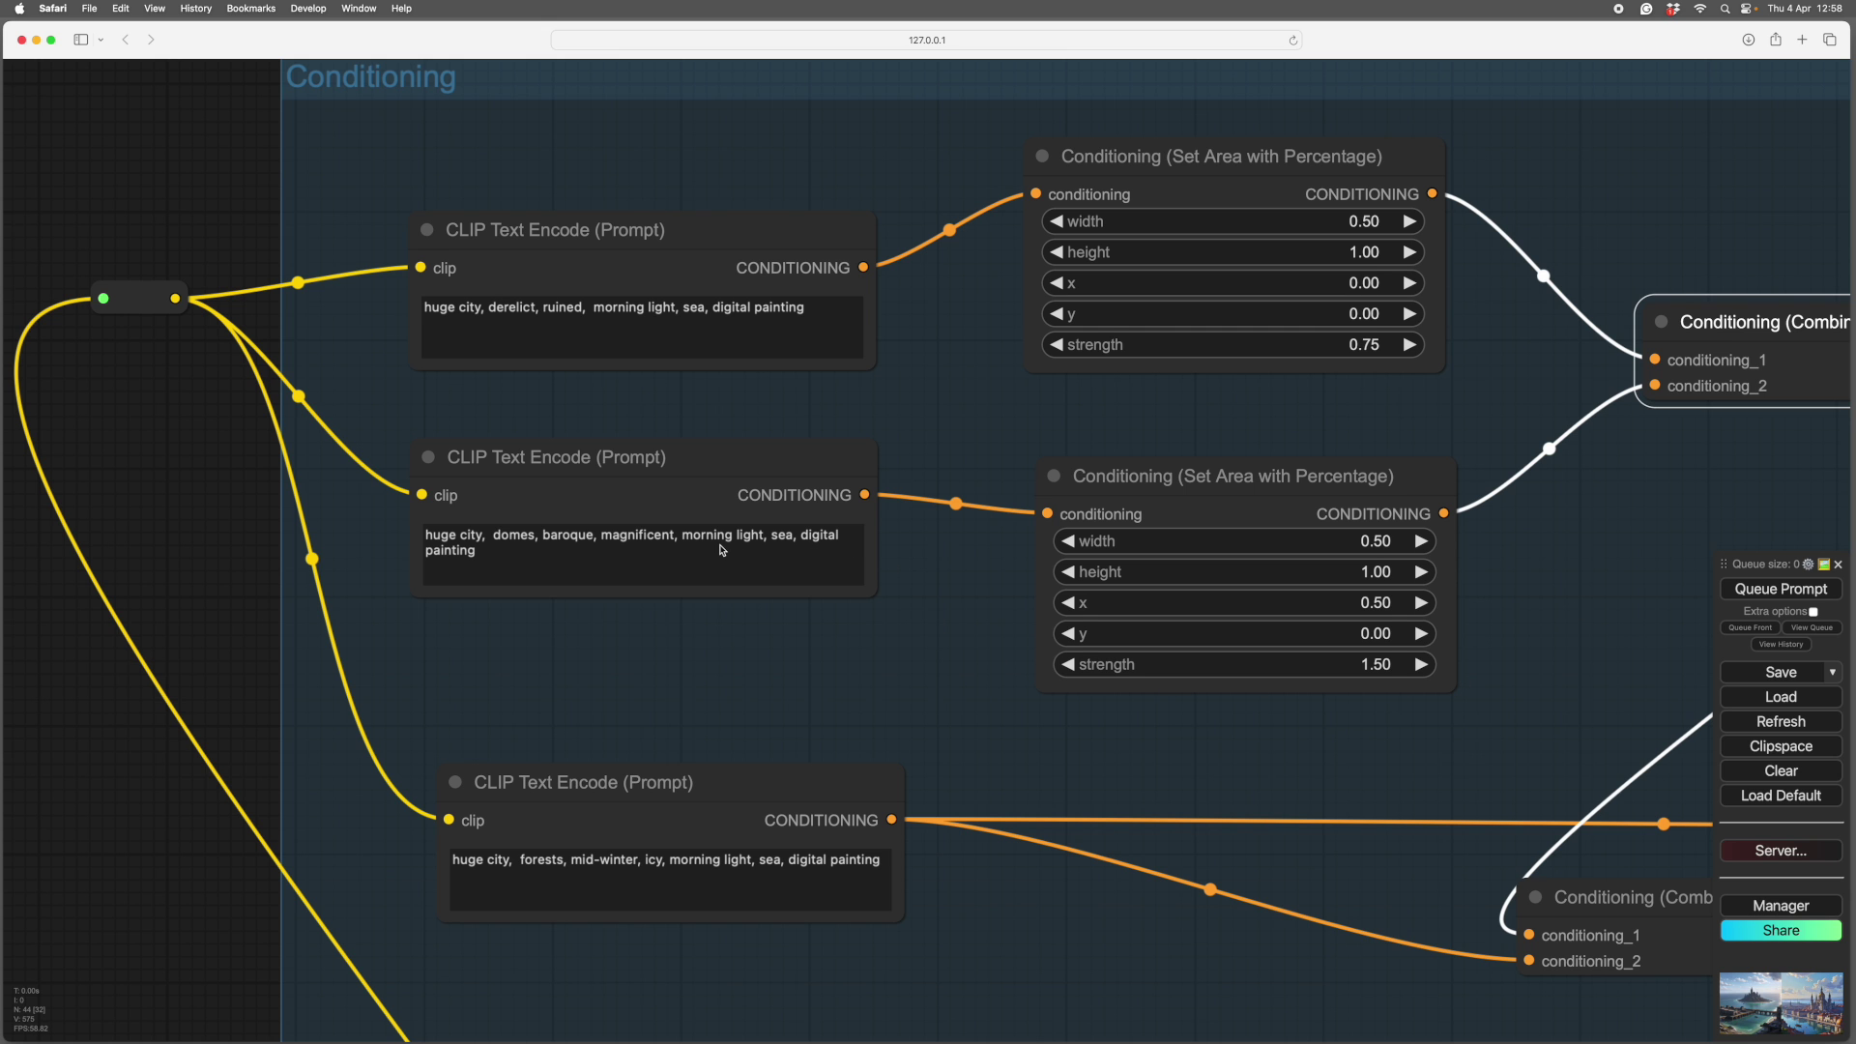
Step: Follow the combined conditioning to the SamplerCustom node and inspect the split city scene in the Process group's preview
drag(1598, 644, 860, 288)
drag(1393, 648, 1147, 276)
scroll(1438, 856, down, 10)
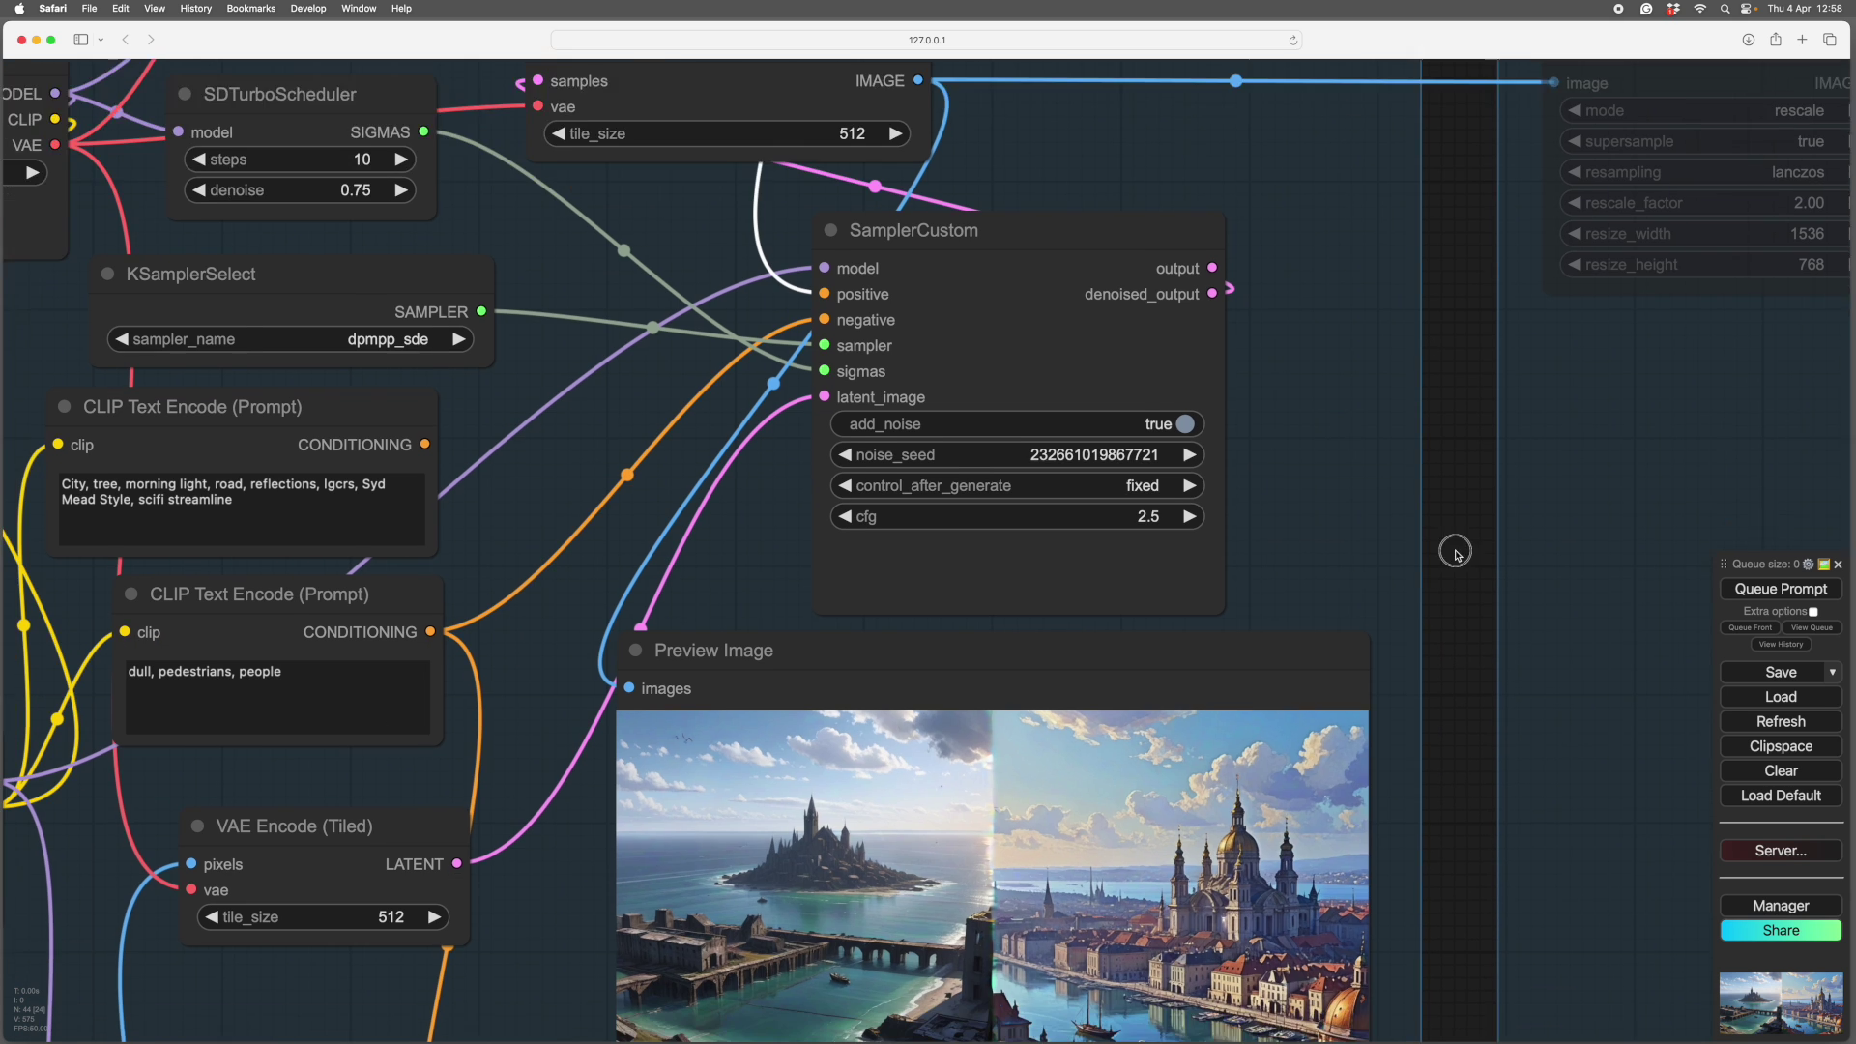
scroll(1547, 353, down, 4)
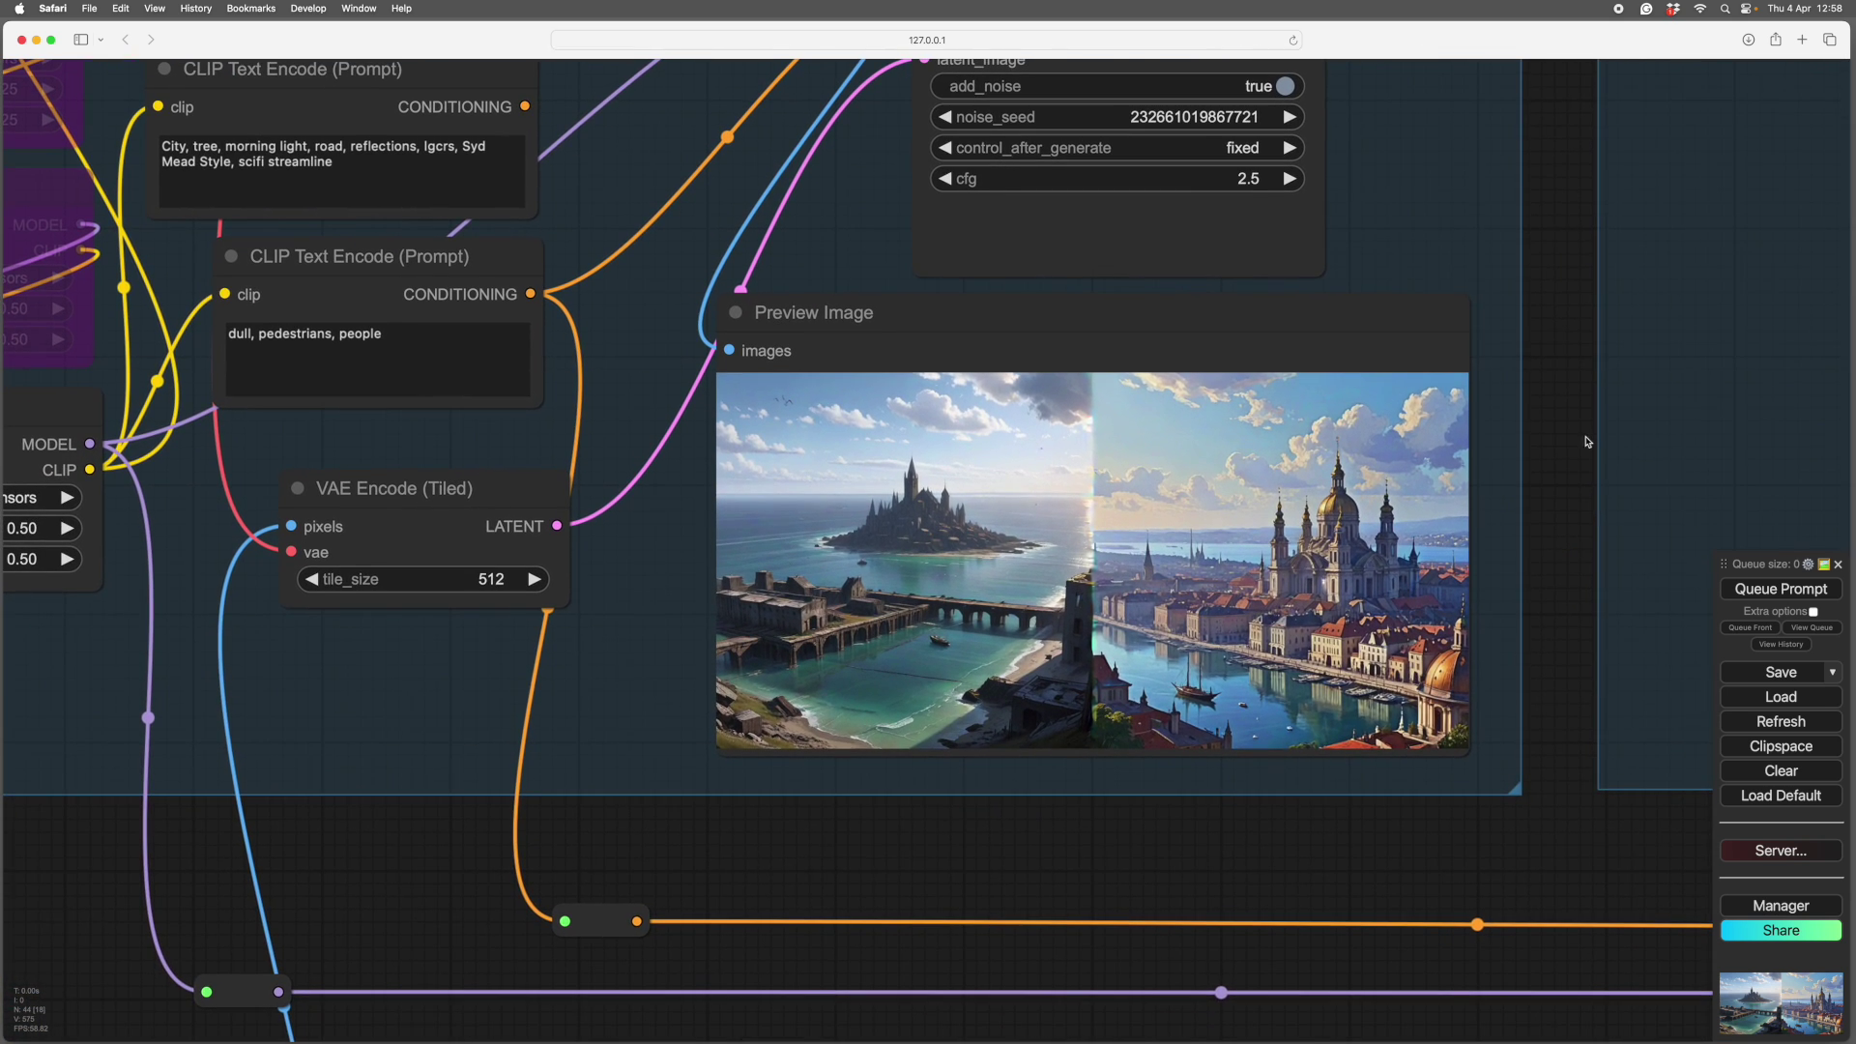
scroll(1544, 449, up, 3)
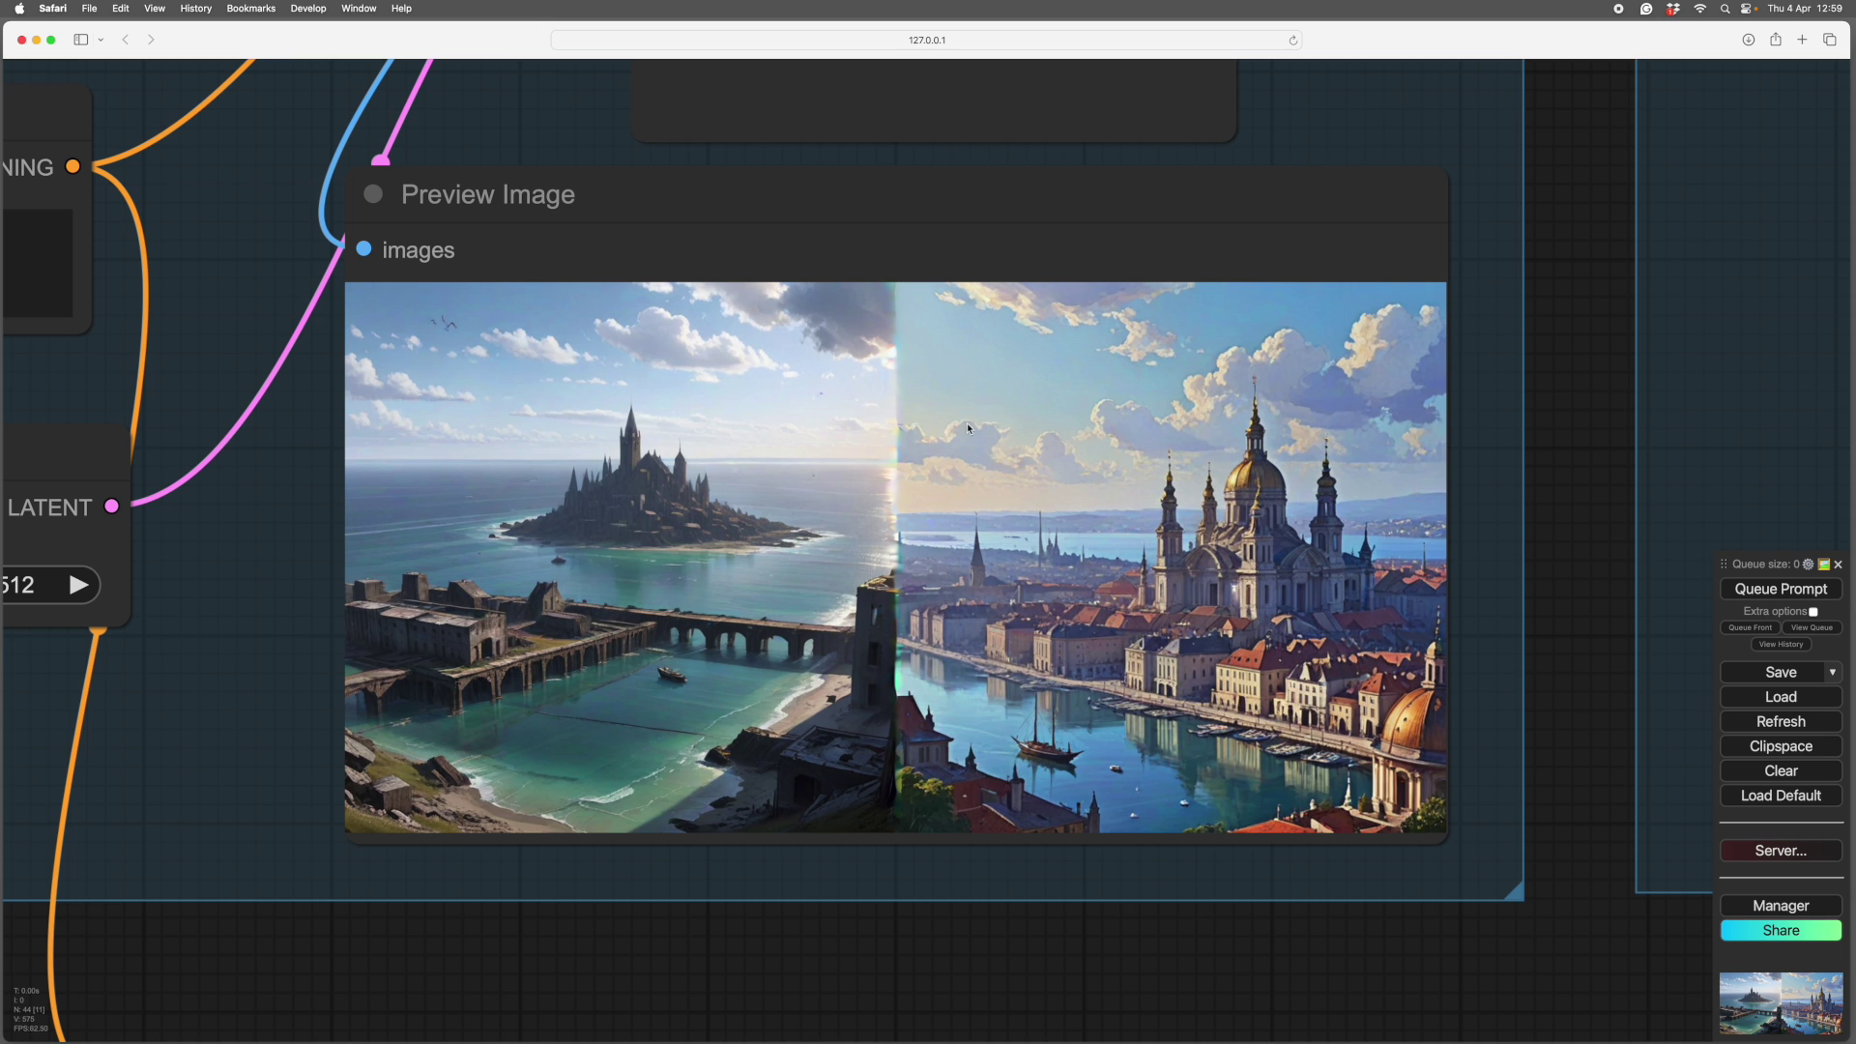
scroll(1556, 739, down, 5)
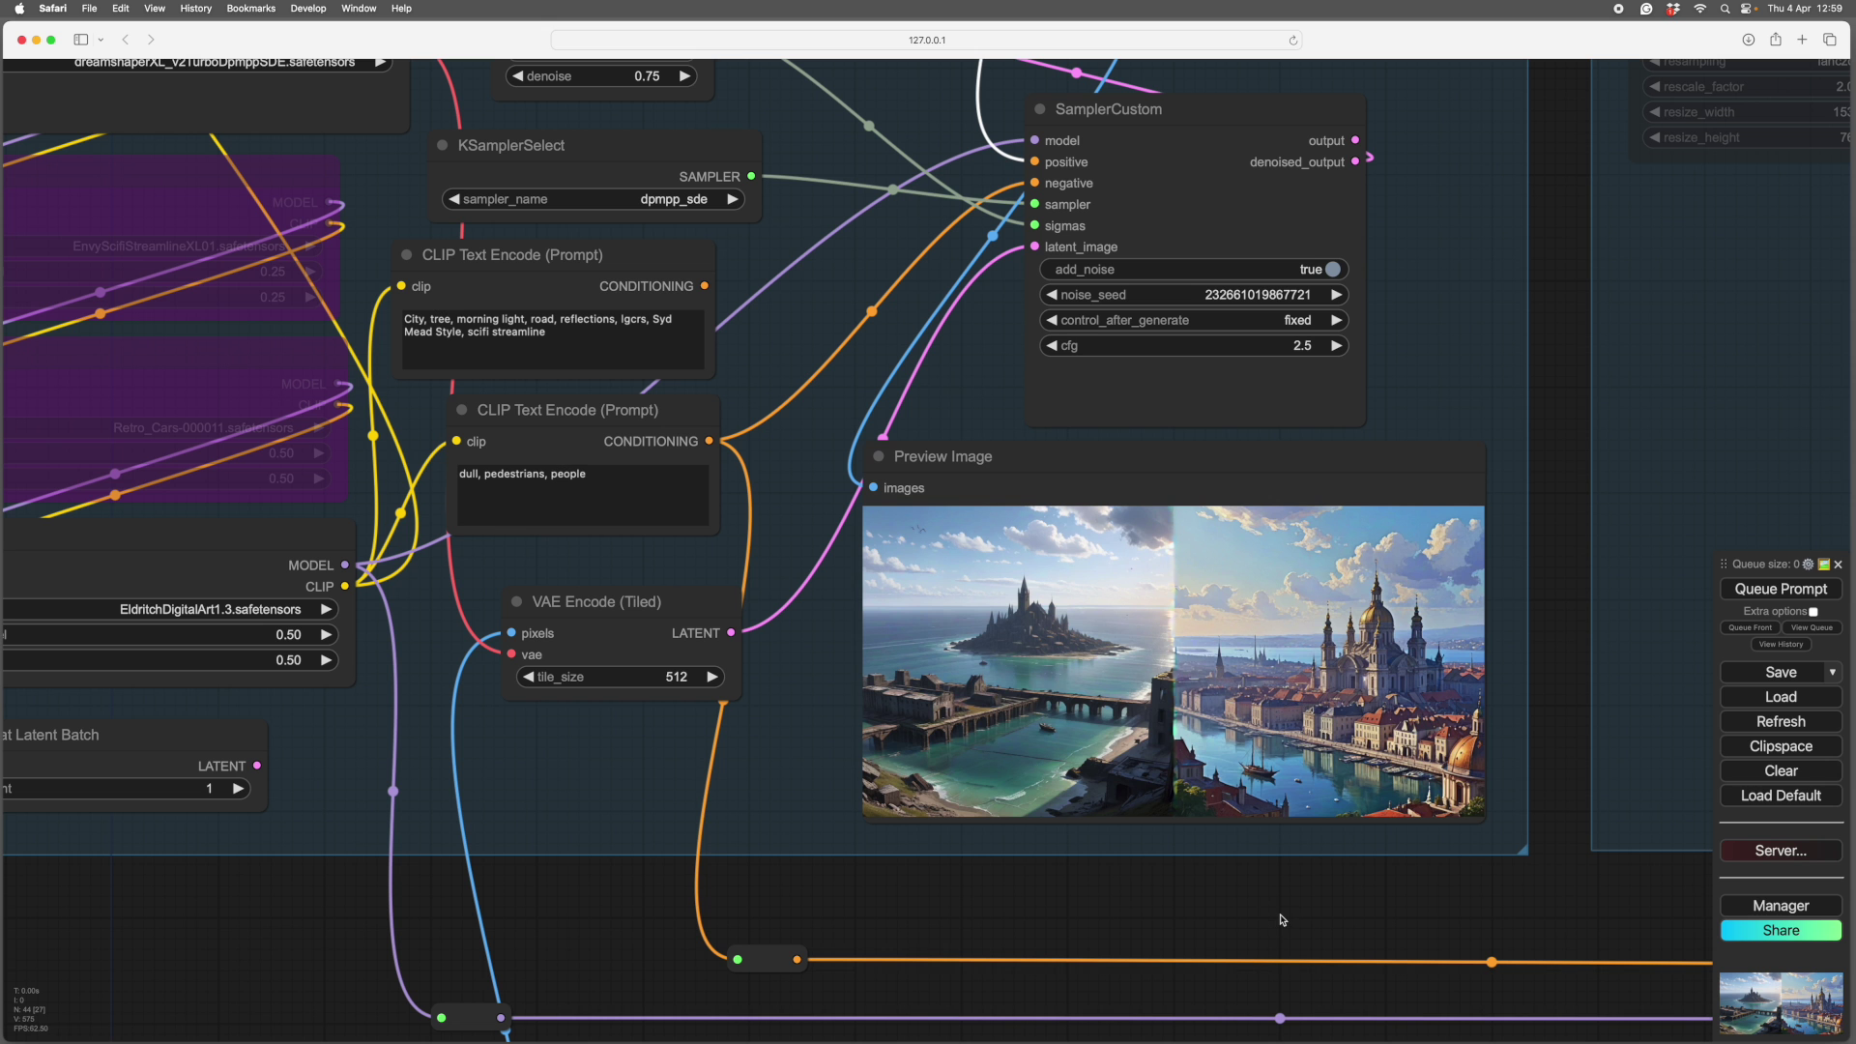
drag(591, 902, 626, 942)
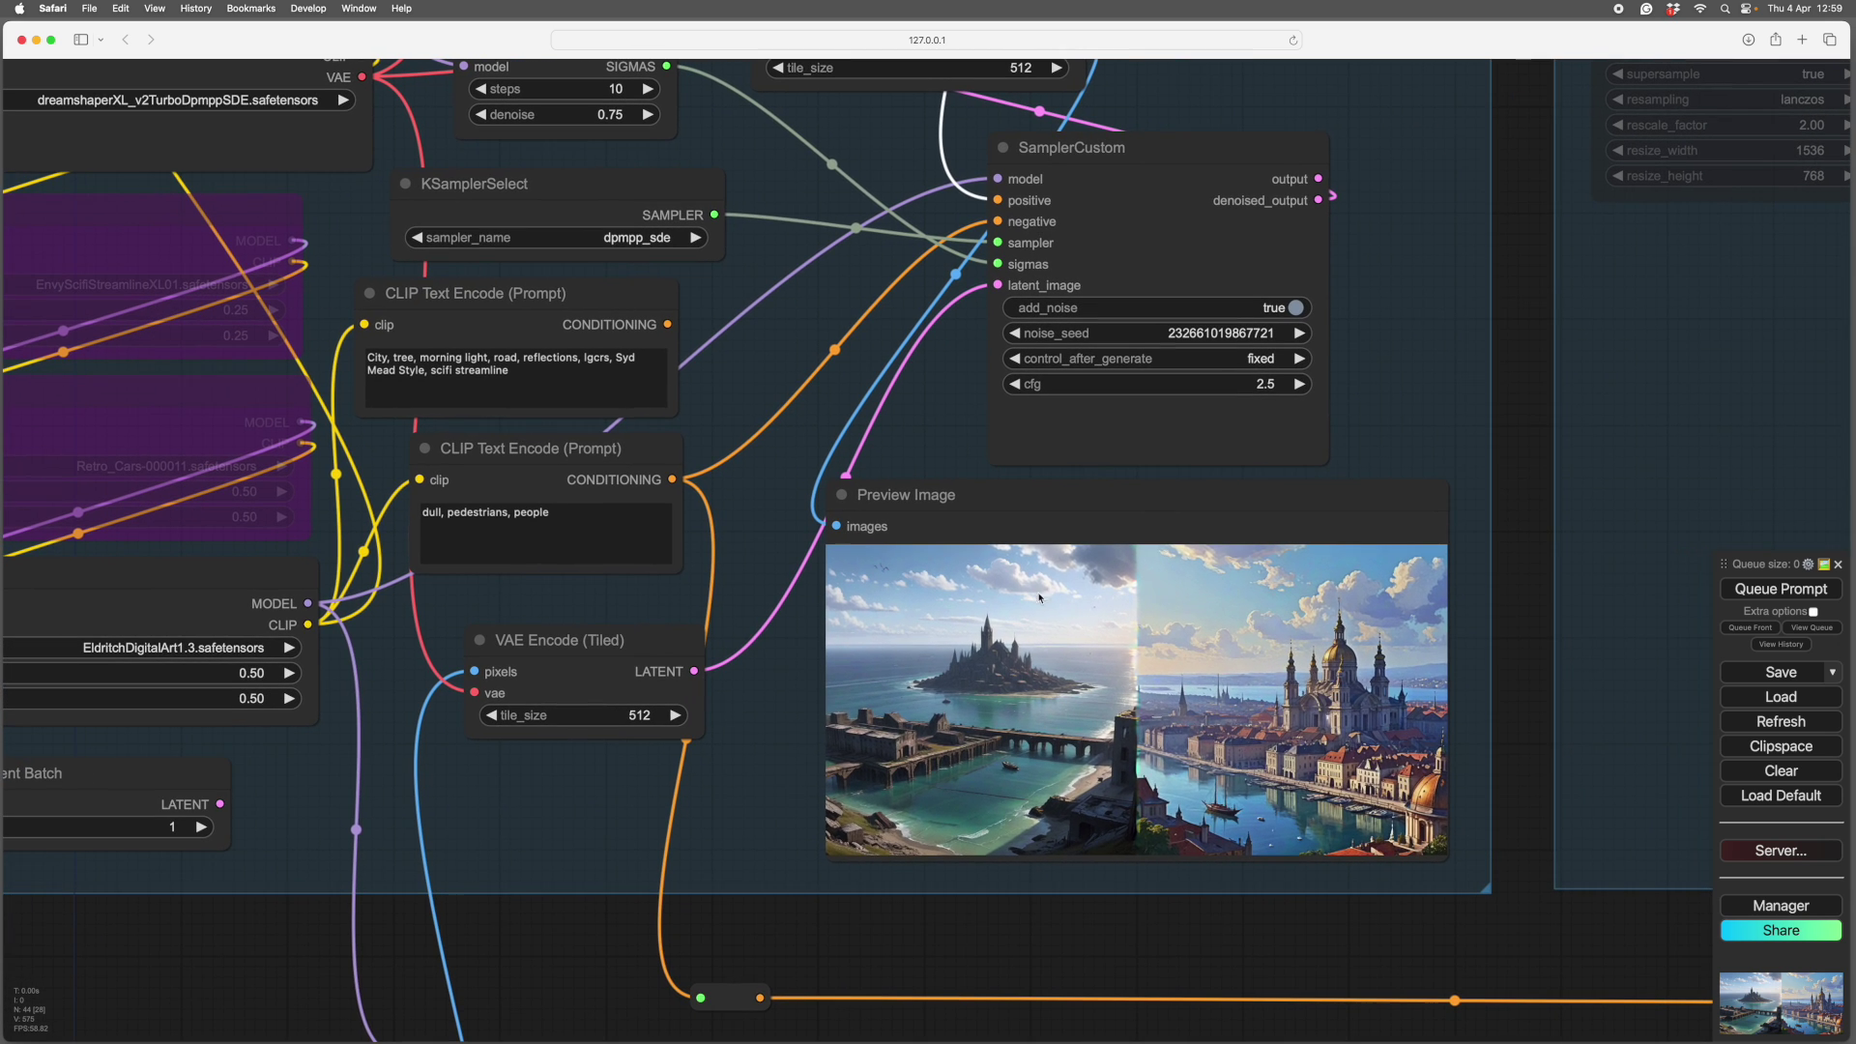
Step: Select the mid-winter forests CLIP Text Encode node and compare its prompt with the two area prompts above it
drag(1527, 260, 1522, 923)
drag(1315, 572, 1291, 688)
scroll(1293, 692, up, 5)
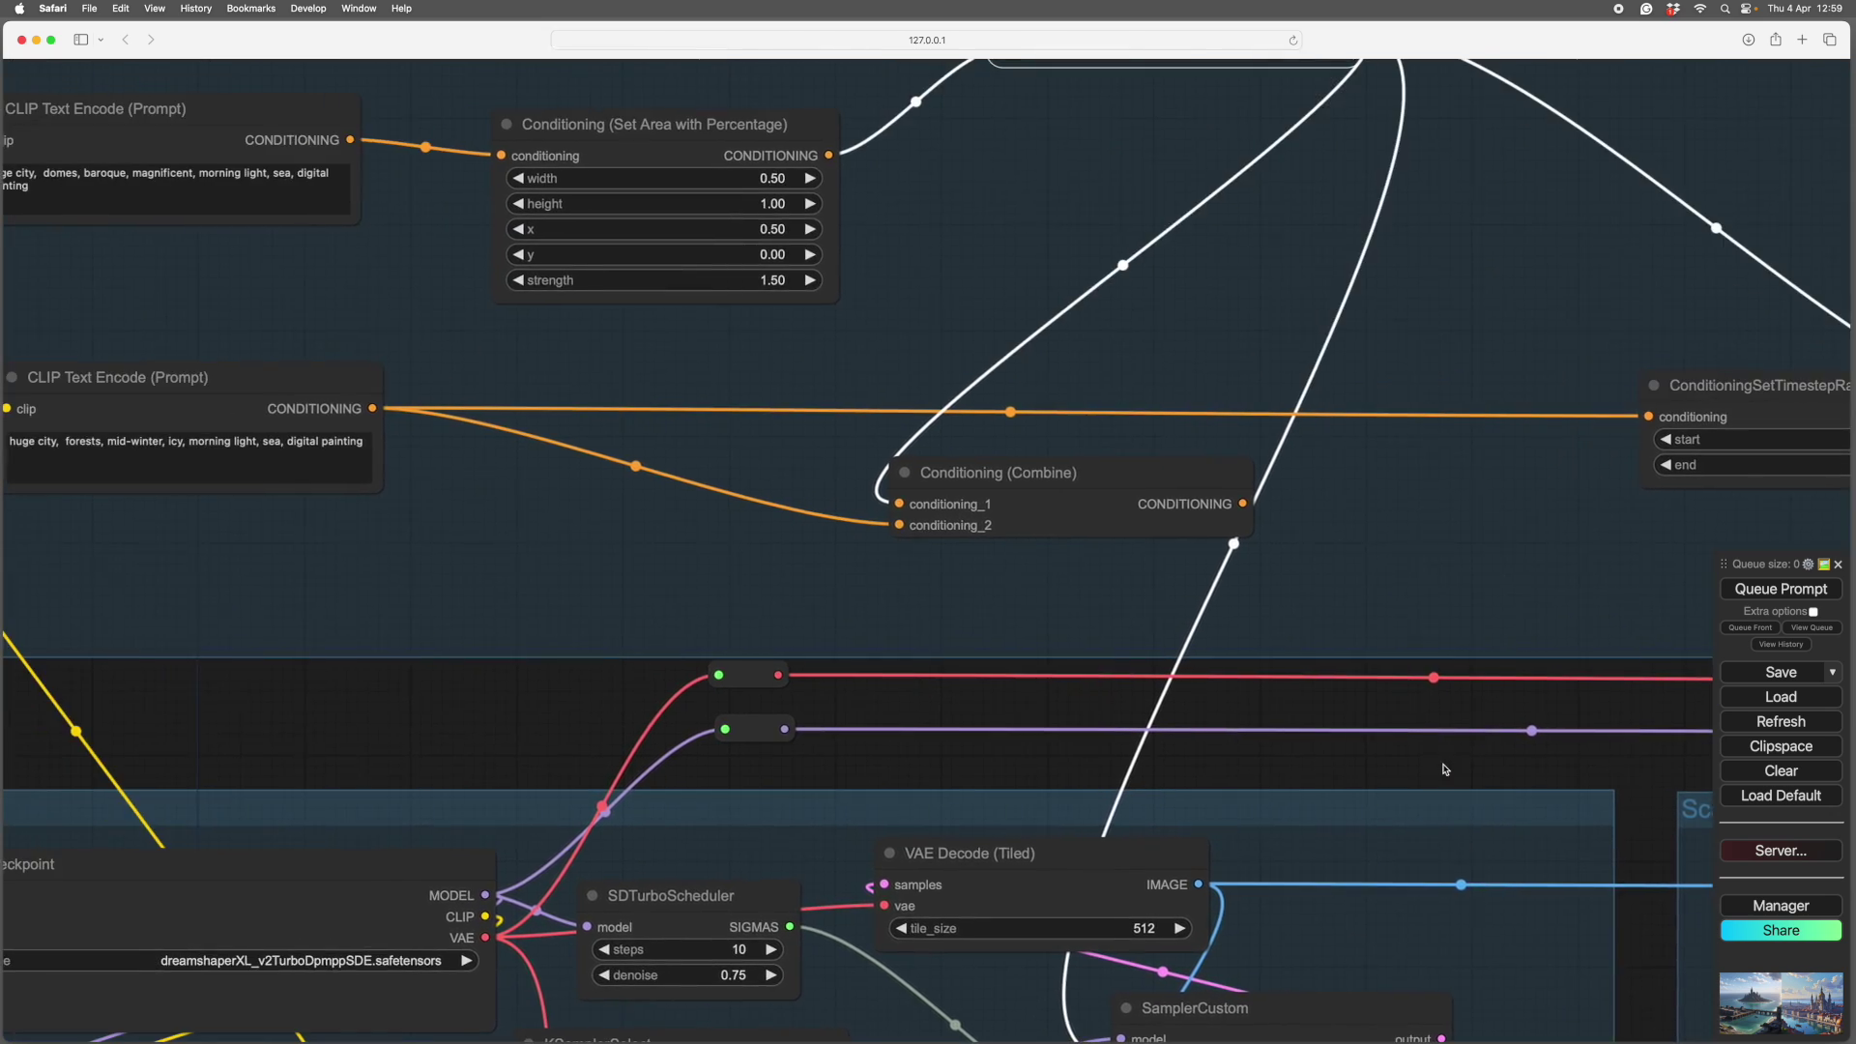
click(537, 451)
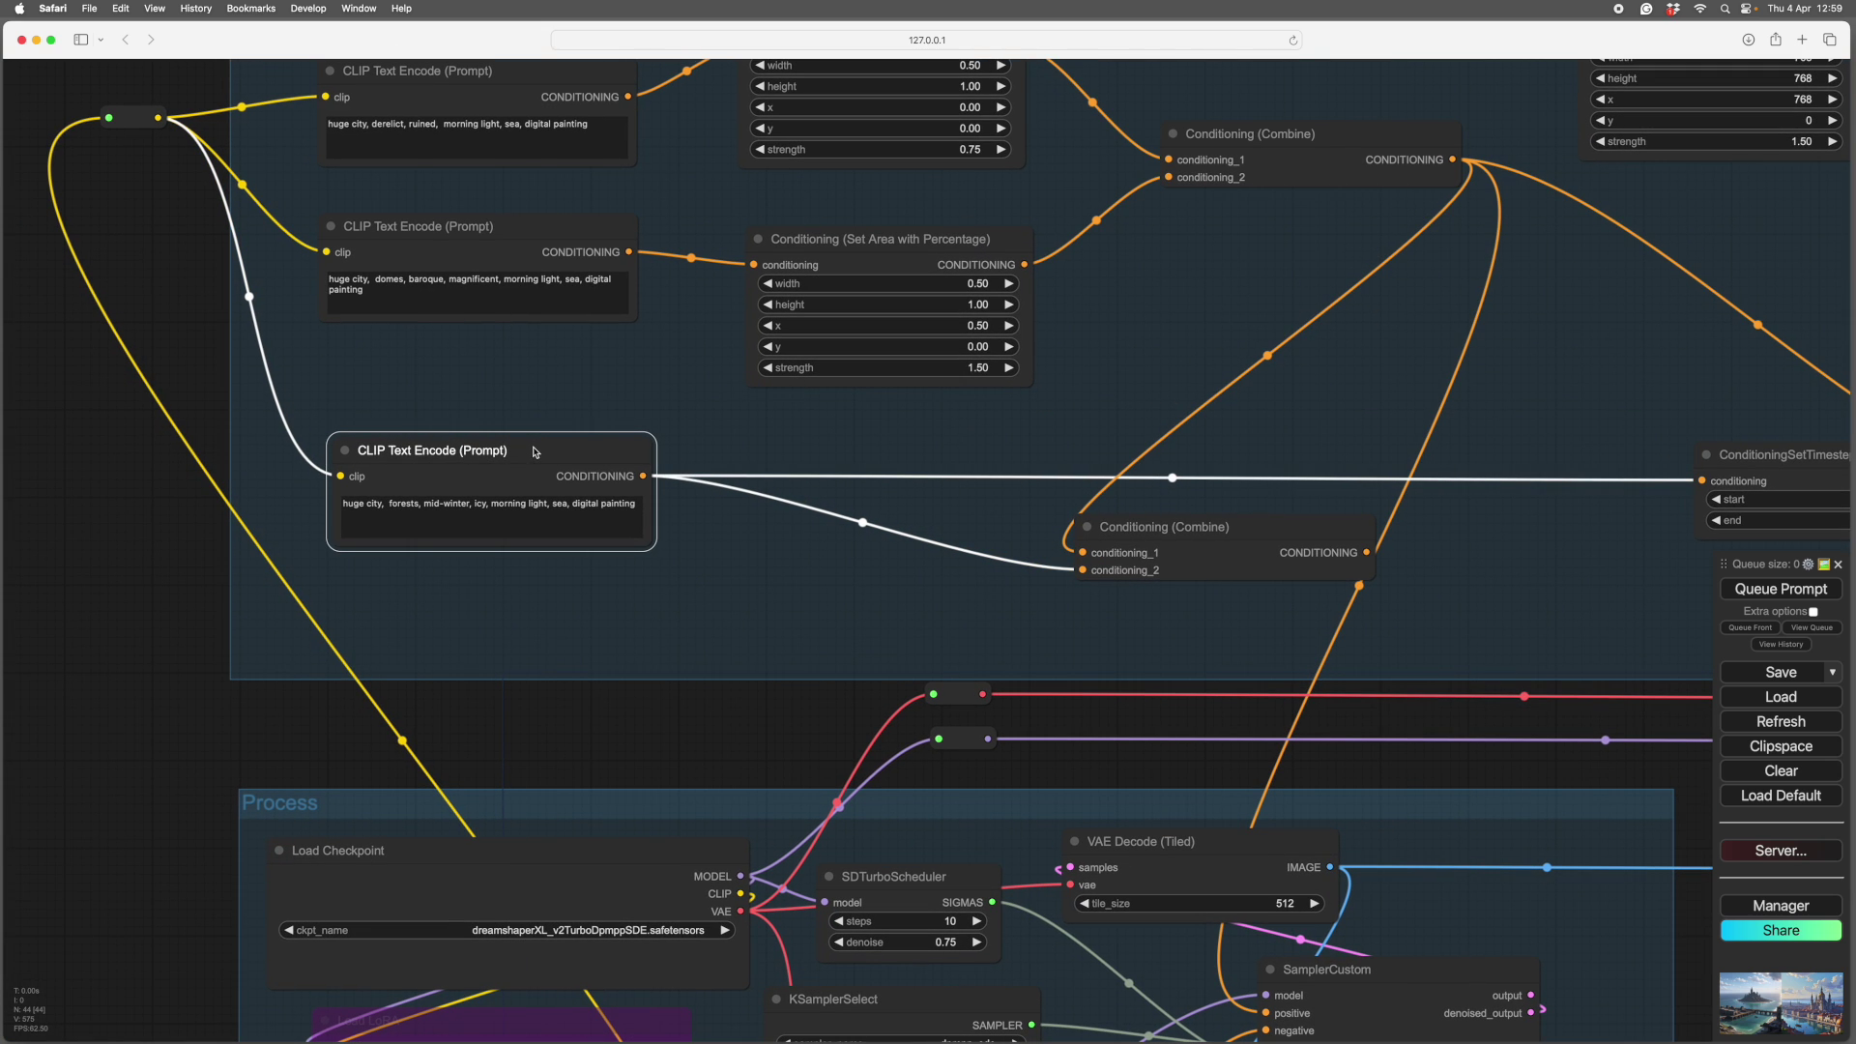
scroll(585, 655, up, 5)
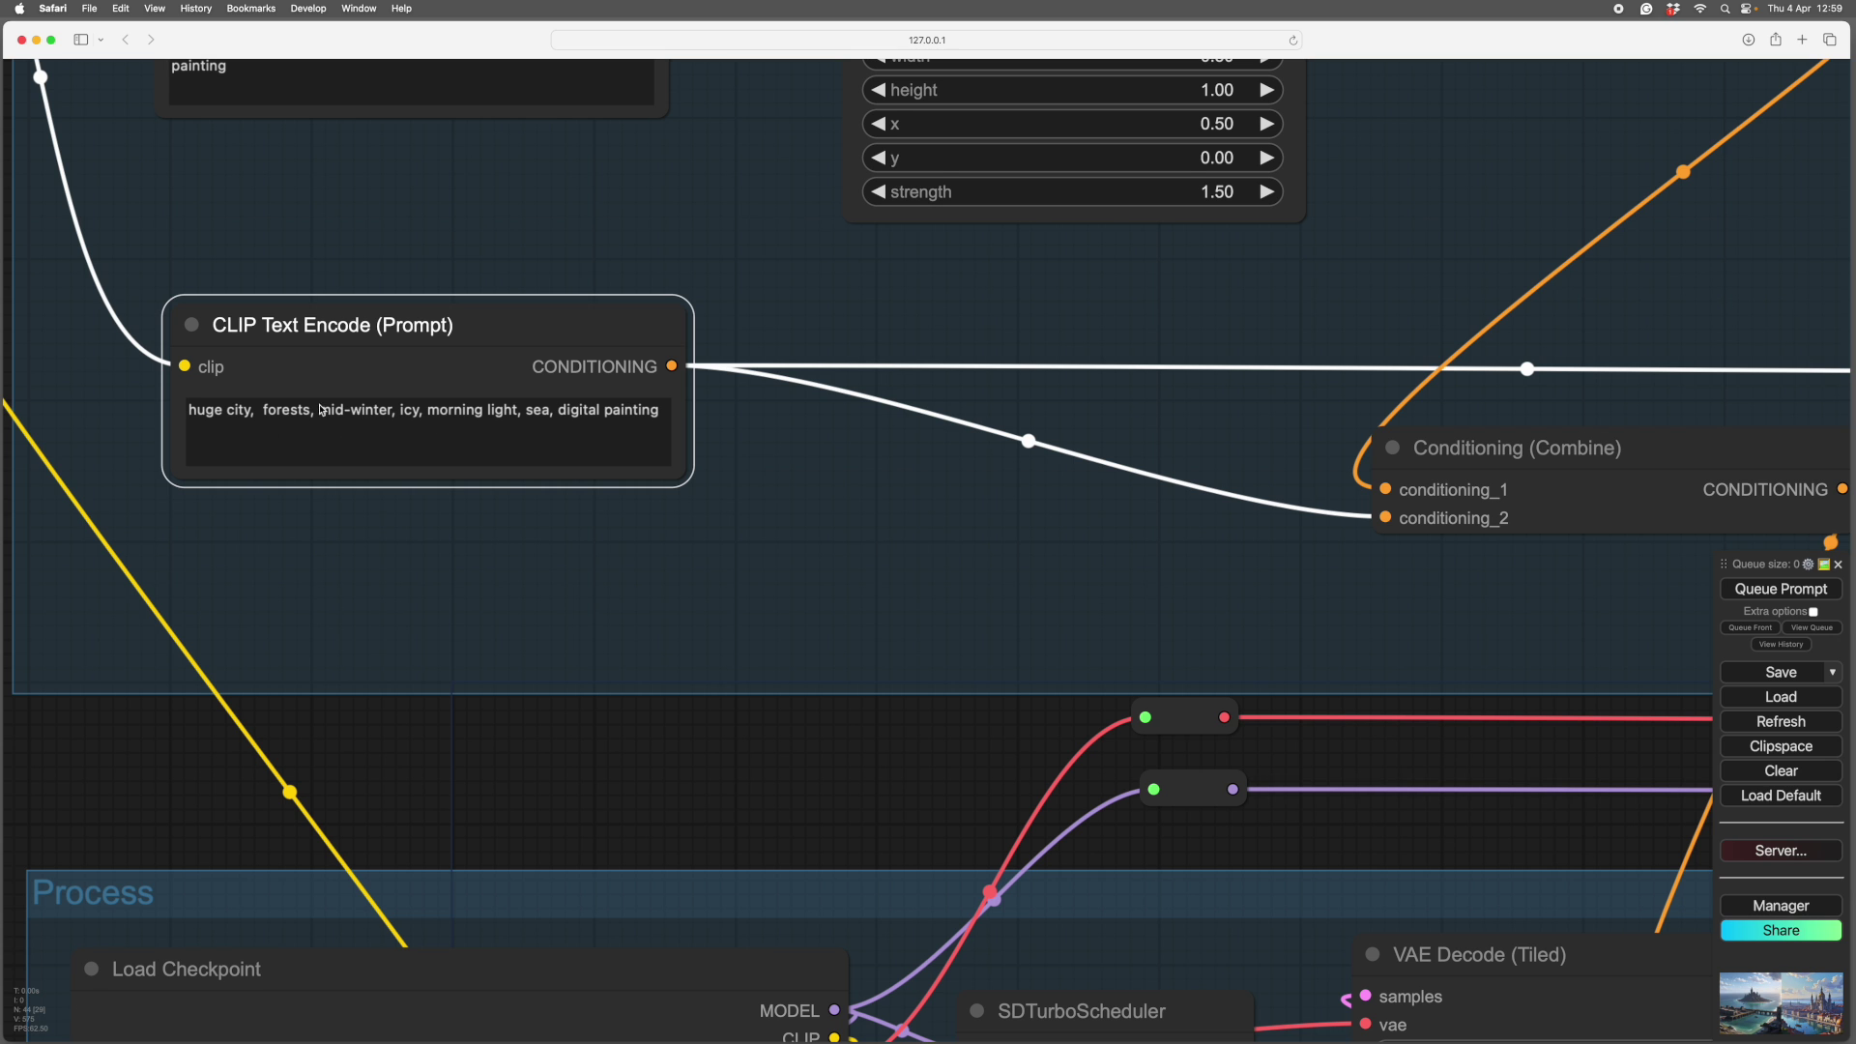
drag(696, 235, 754, 629)
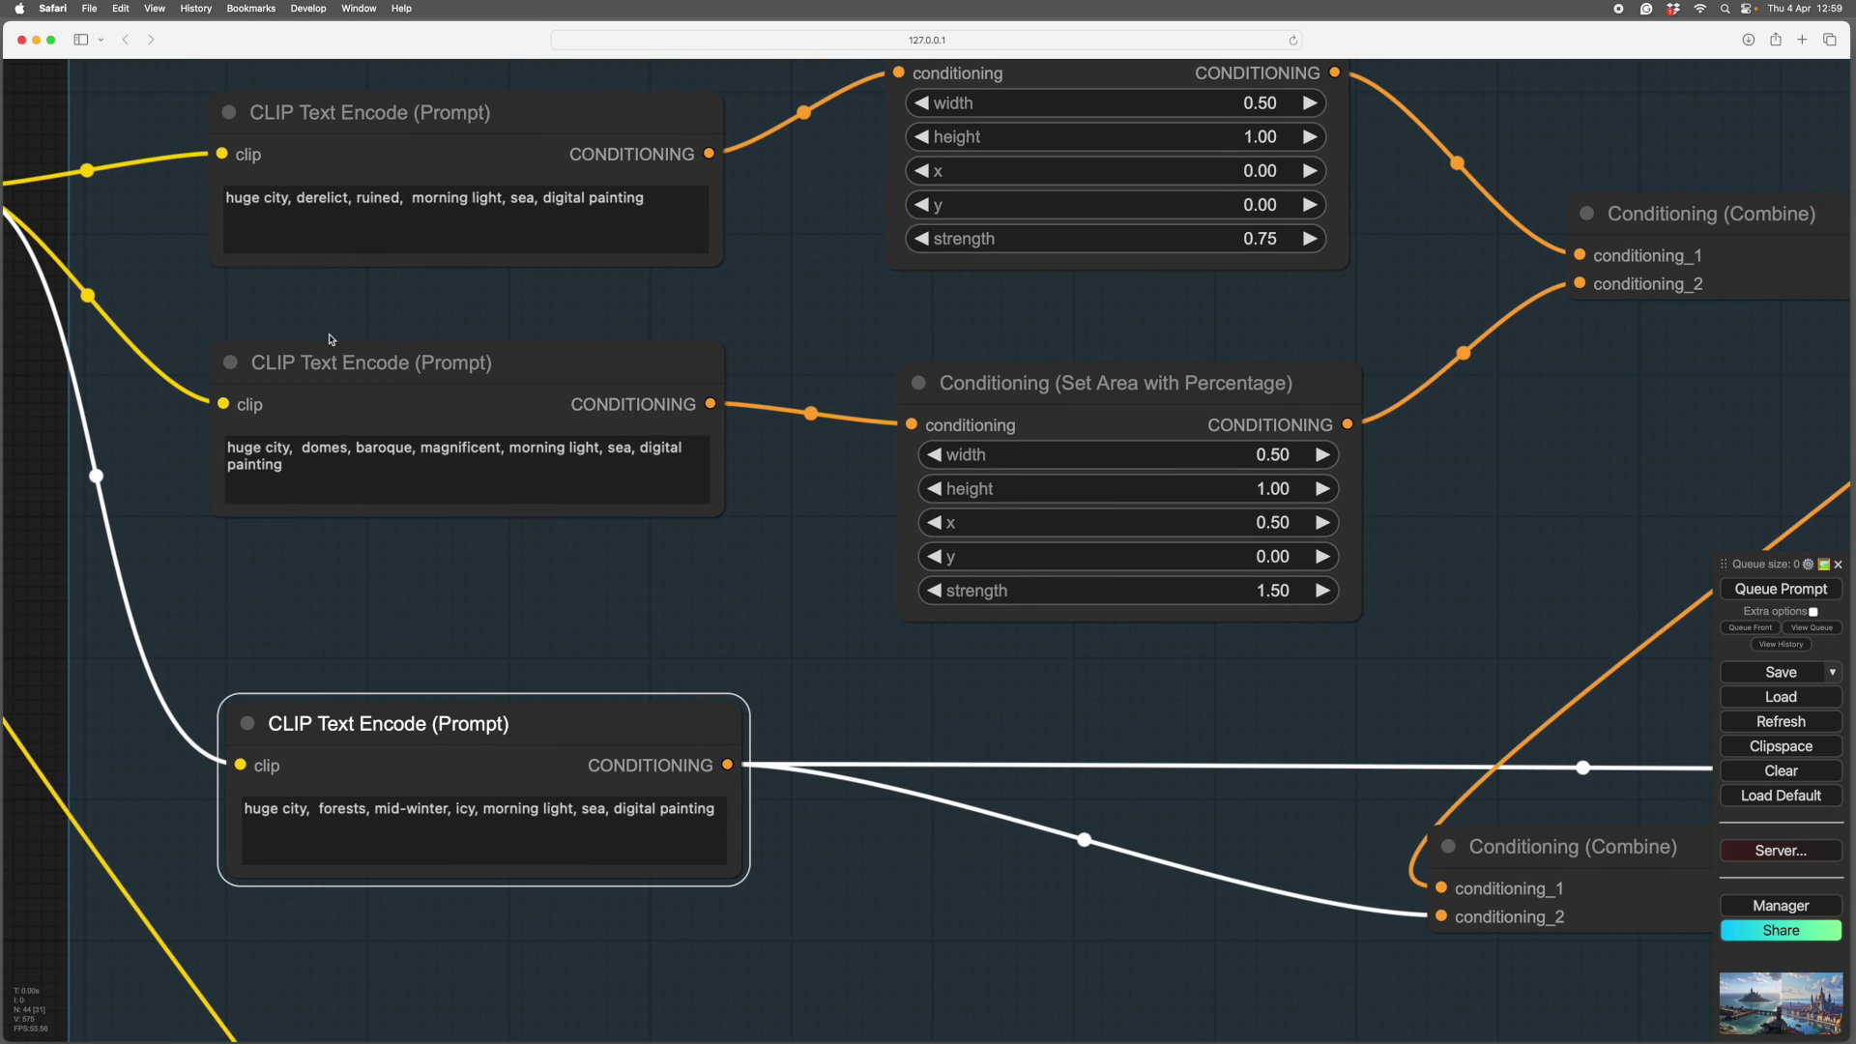
Step: Shift the lower Conditioning (Combine) node, which takes in the mid-winter forests prompt, slightly to the left
drag(778, 593, 738, 493)
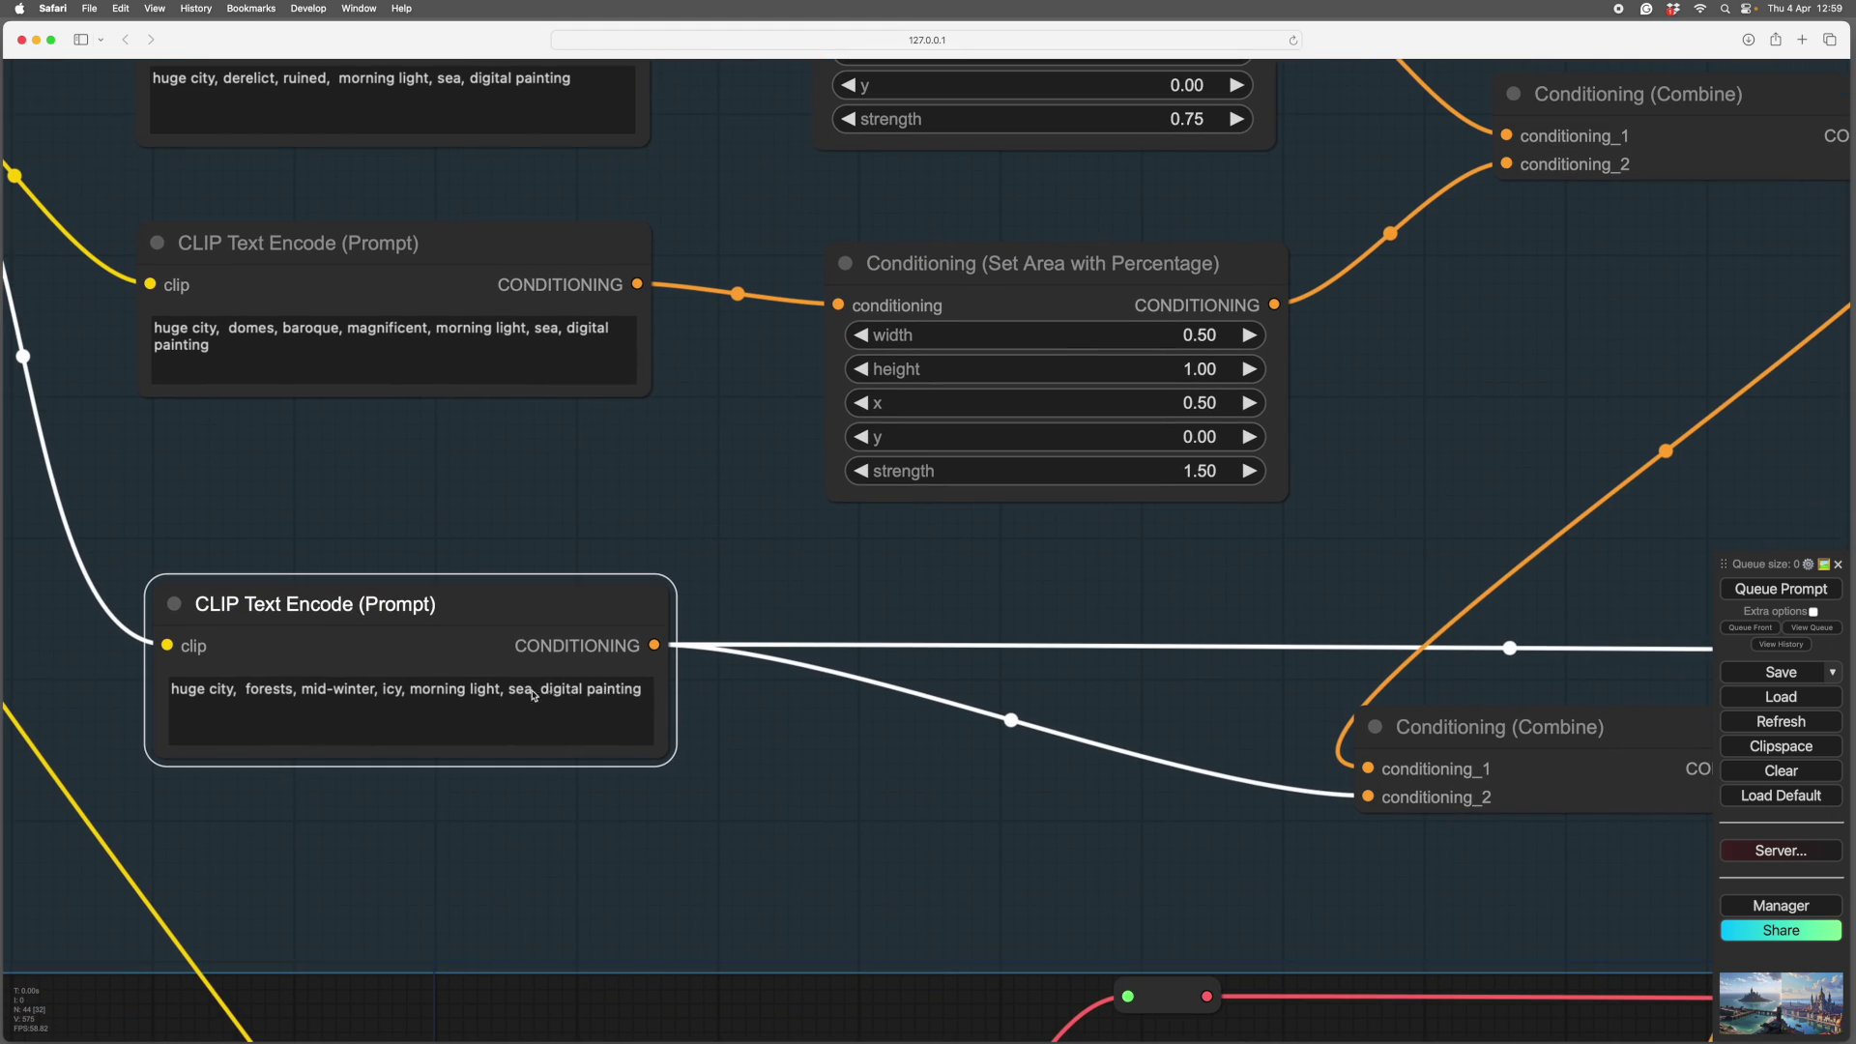
drag(779, 779, 824, 698)
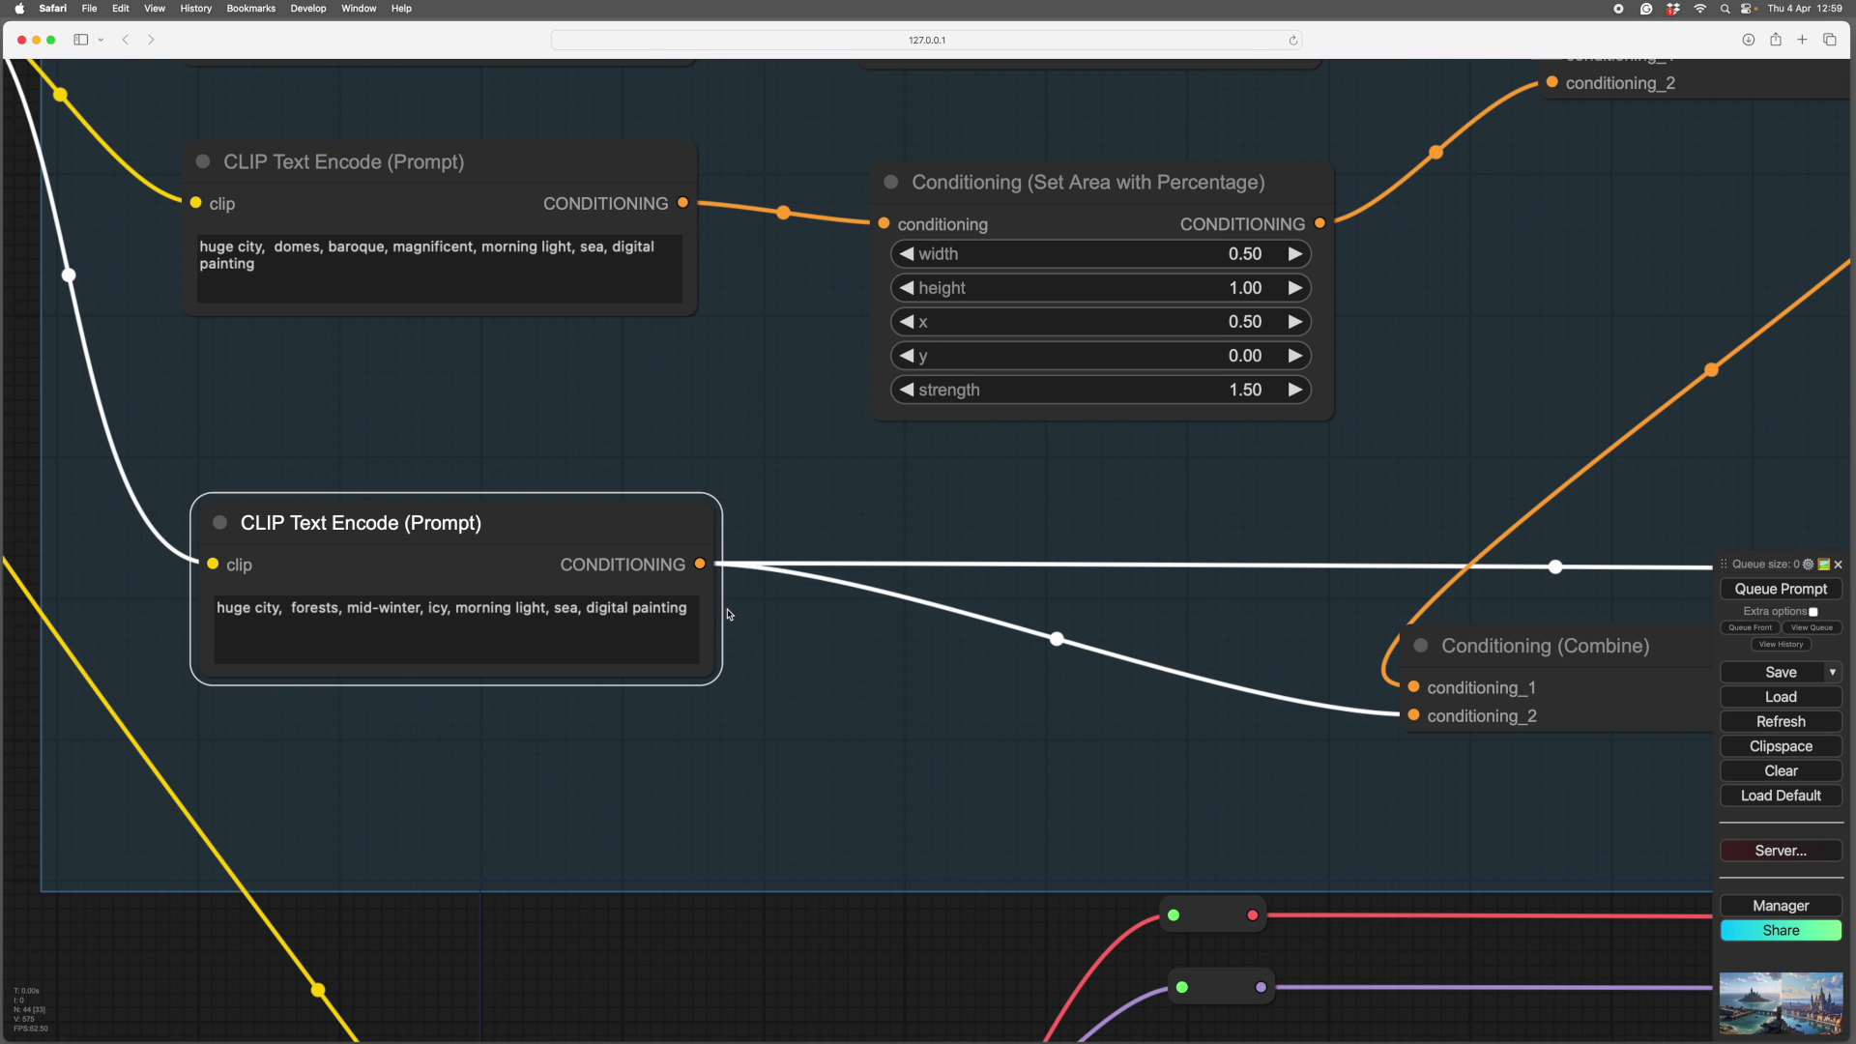
scroll(796, 678, right, 10)
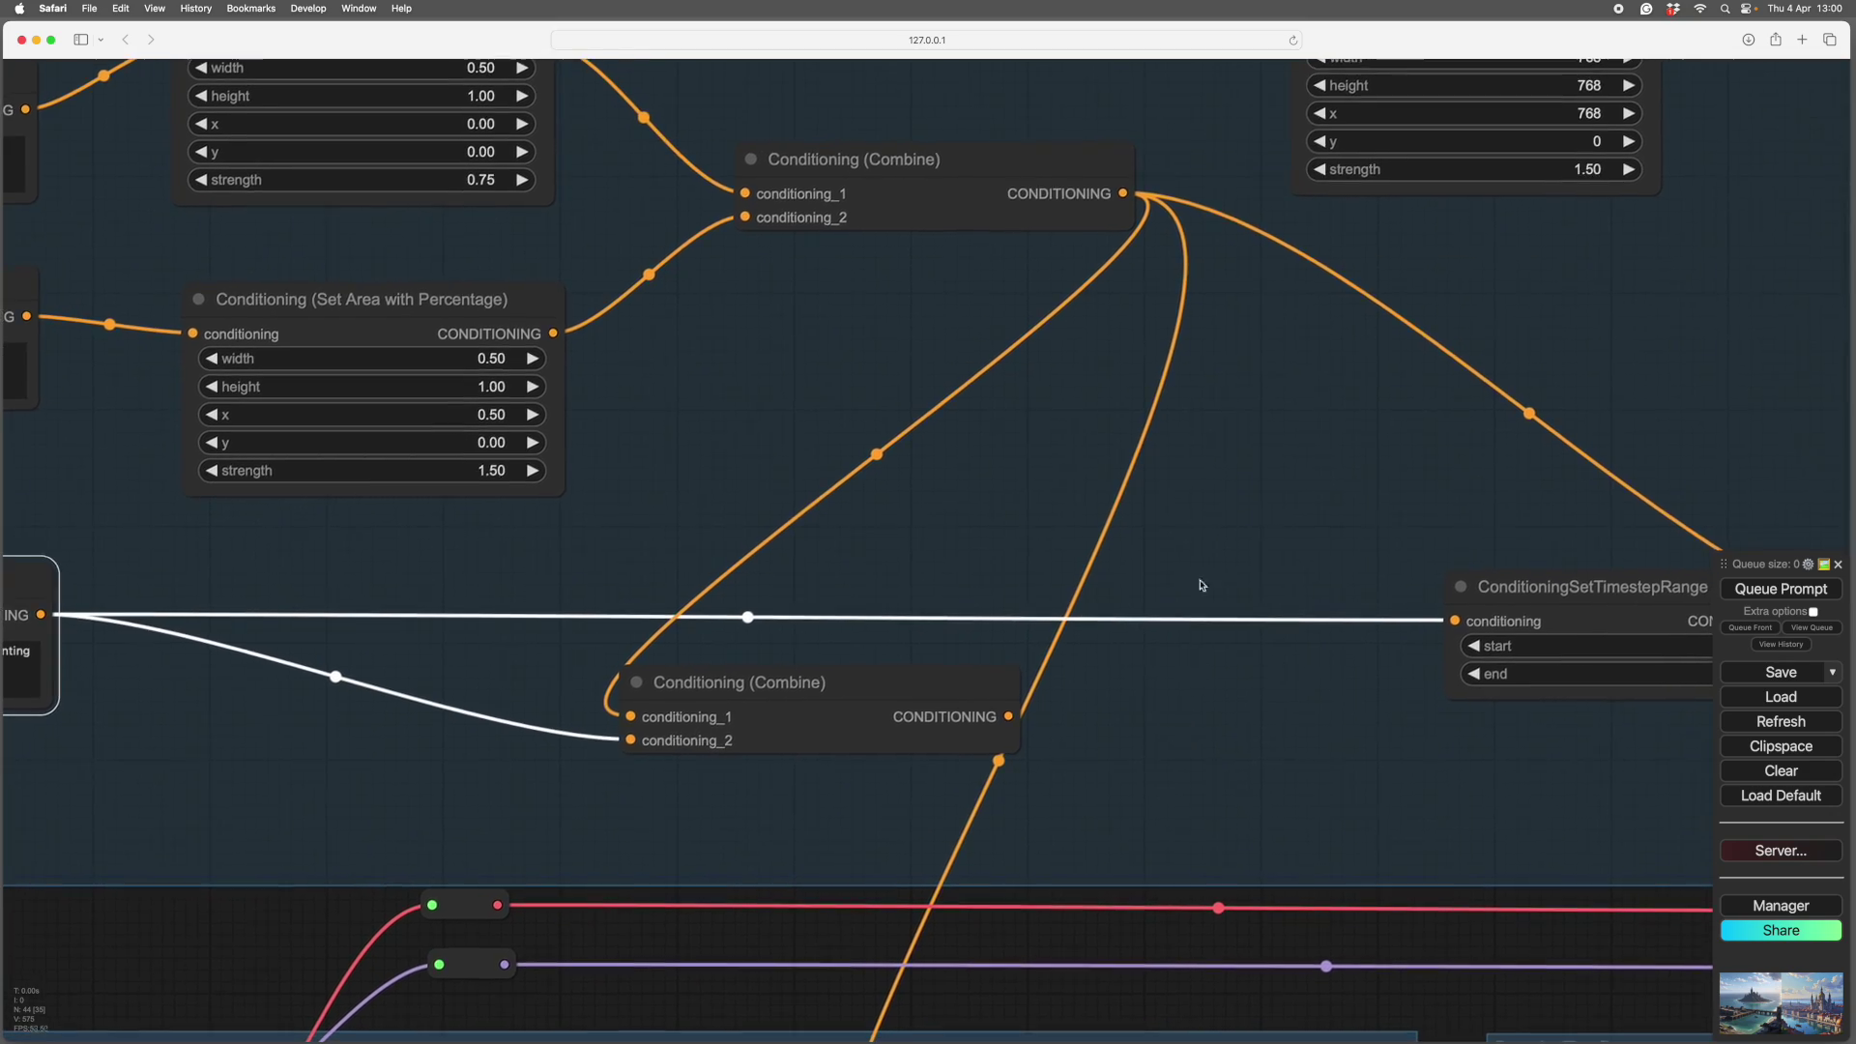
scroll(944, 531, down, 3)
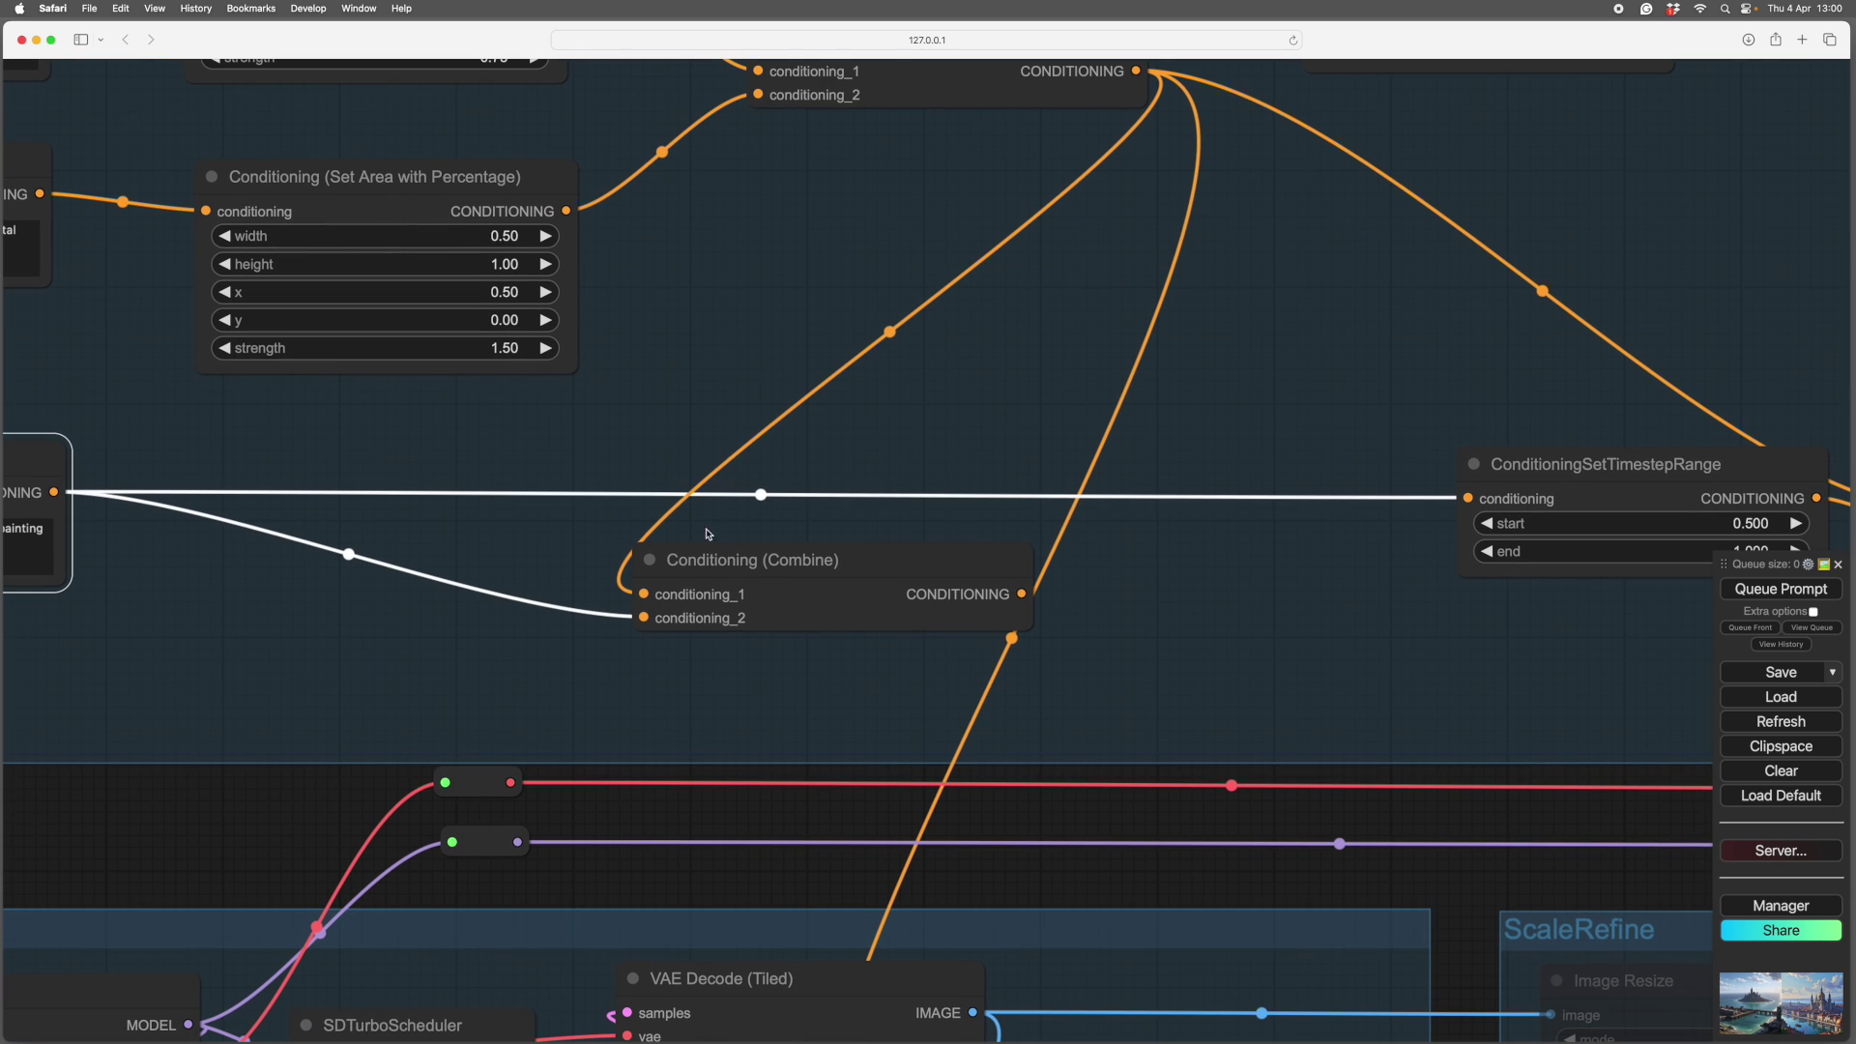
drag(805, 573, 735, 549)
drag(759, 725, 915, 729)
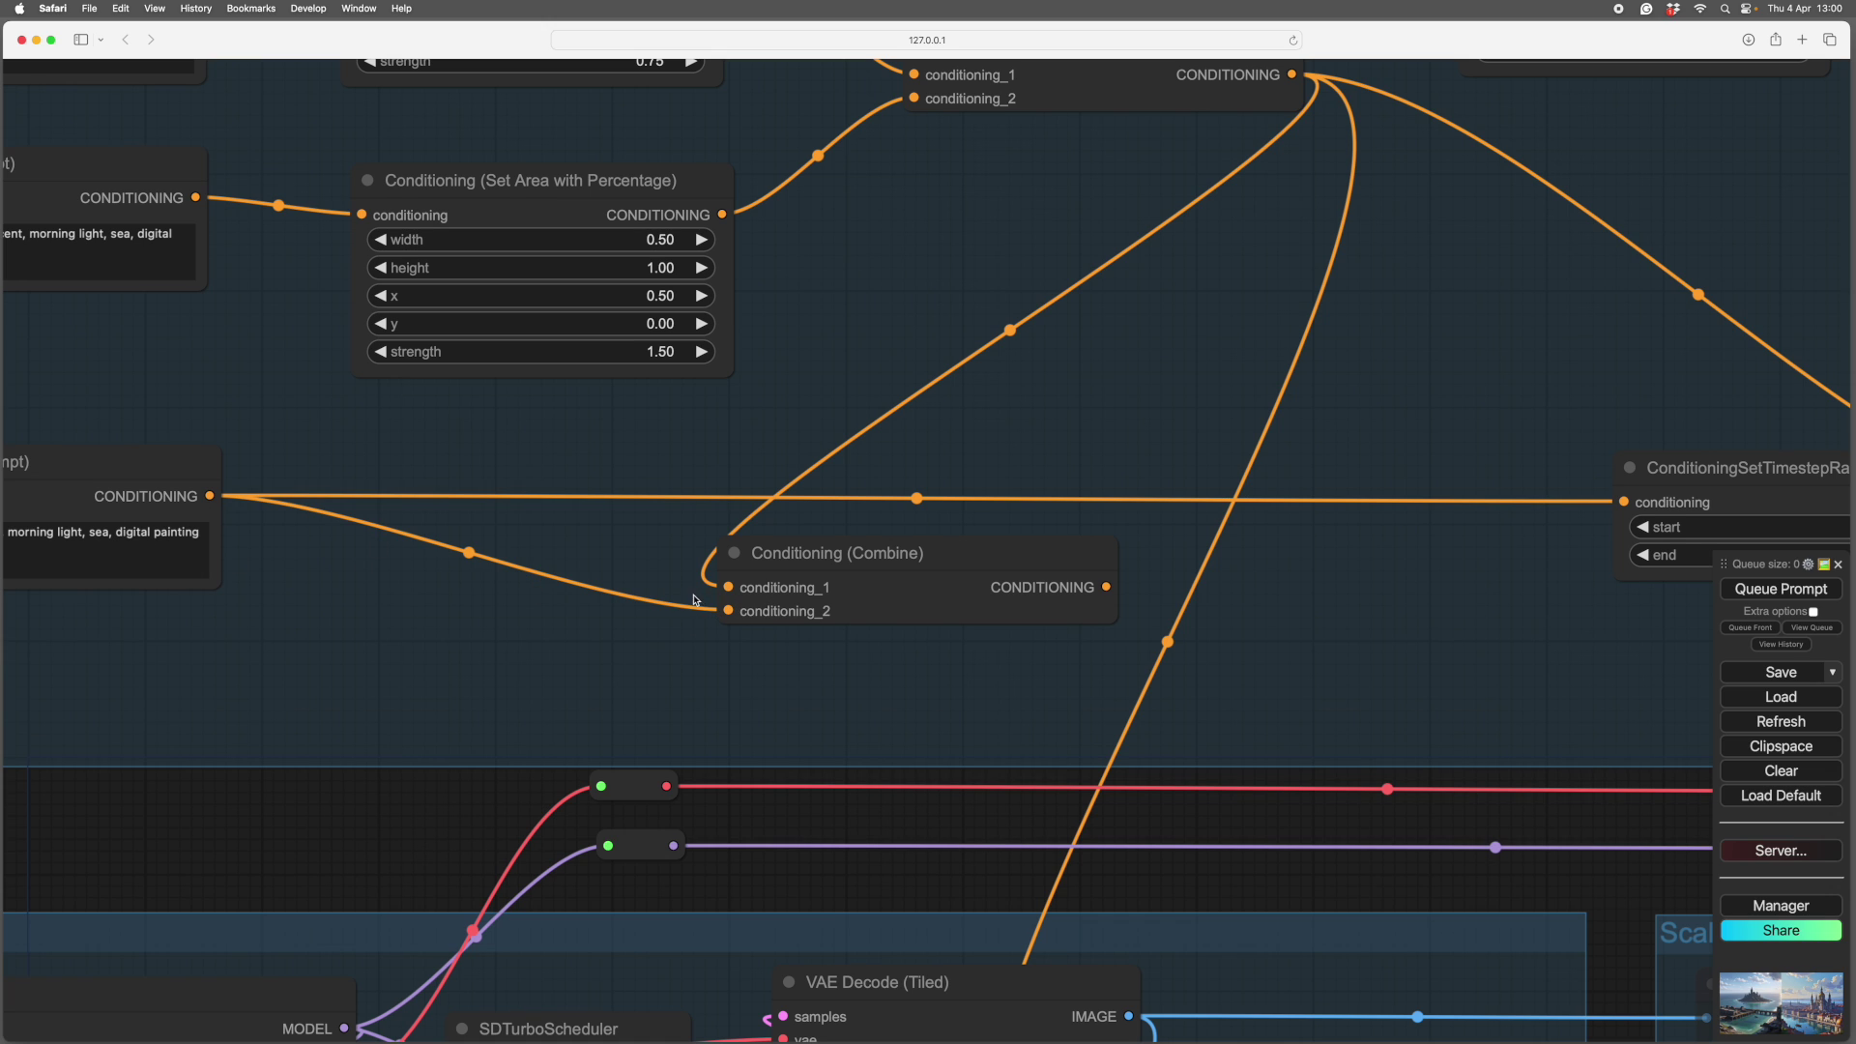
Step: Examine the snowy bay city image in the Process group's preview for traces of each prompt
drag(1149, 663, 1030, 764)
drag(1585, 623, 1389, 98)
scroll(1421, 426, up, 6)
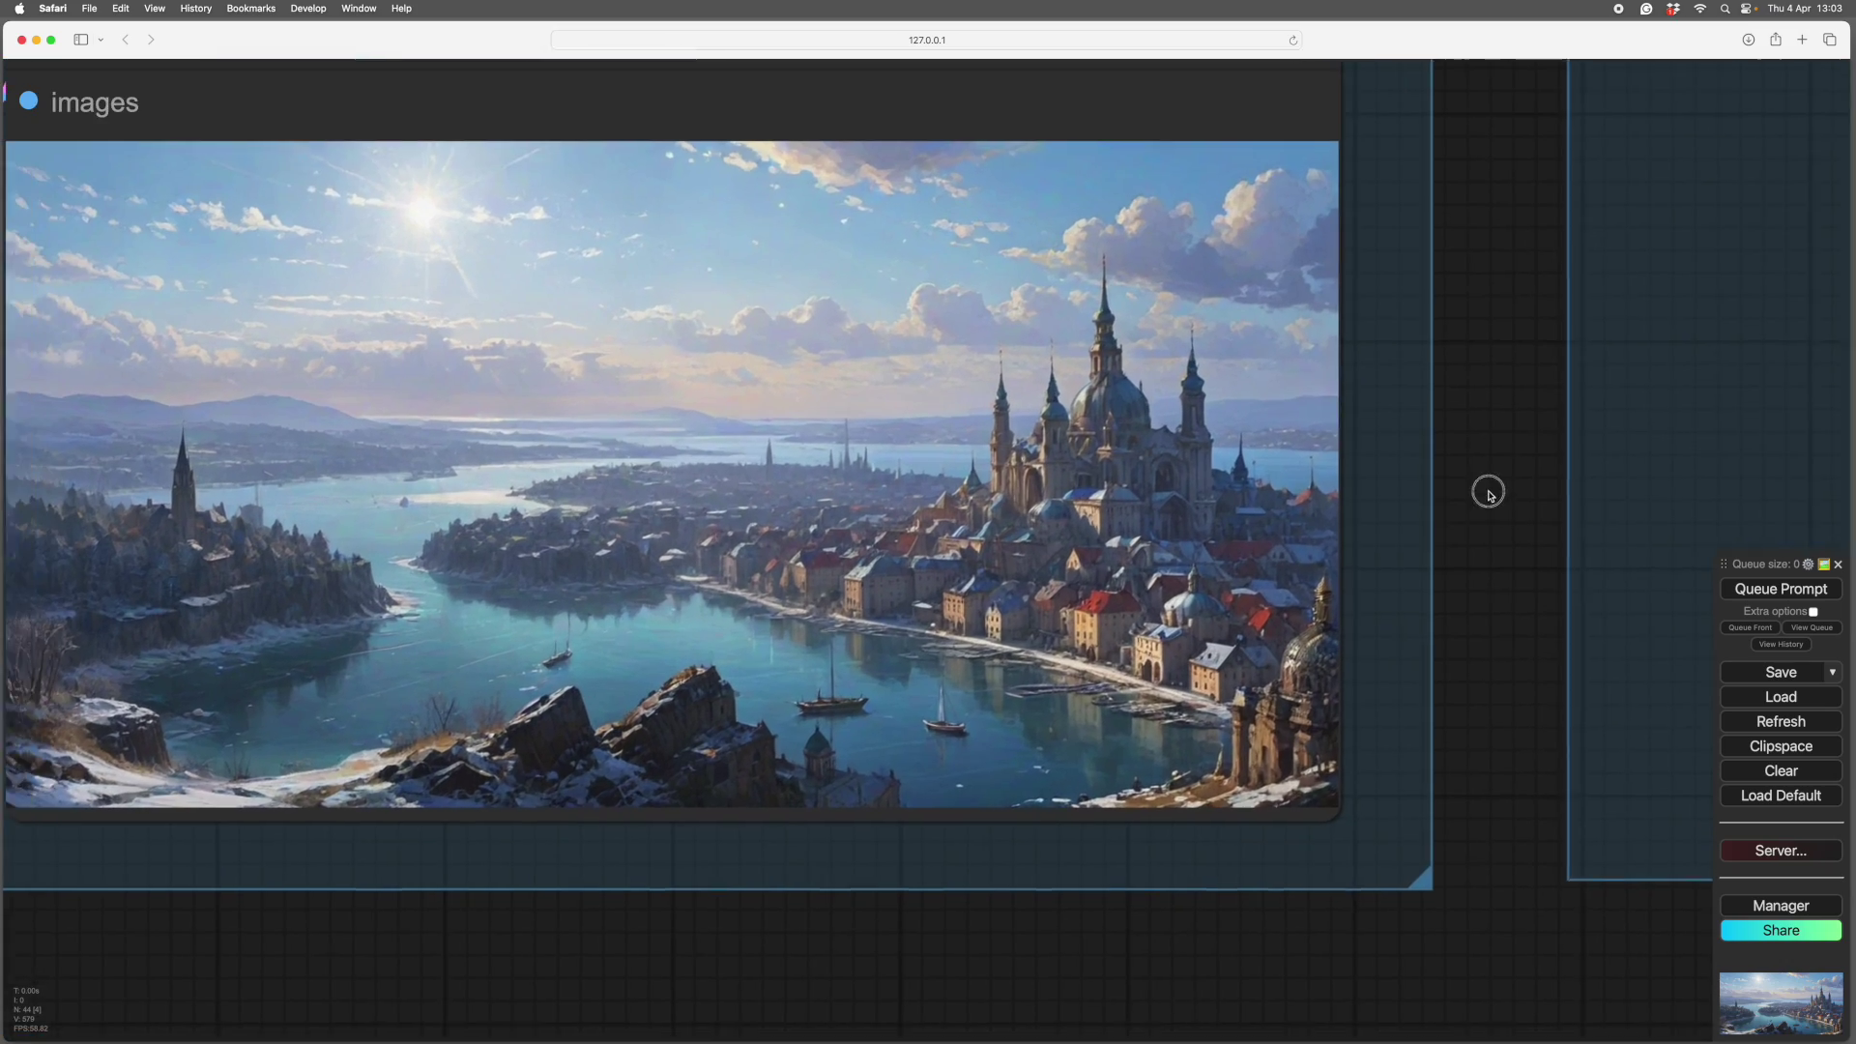
drag(1488, 493, 1634, 495)
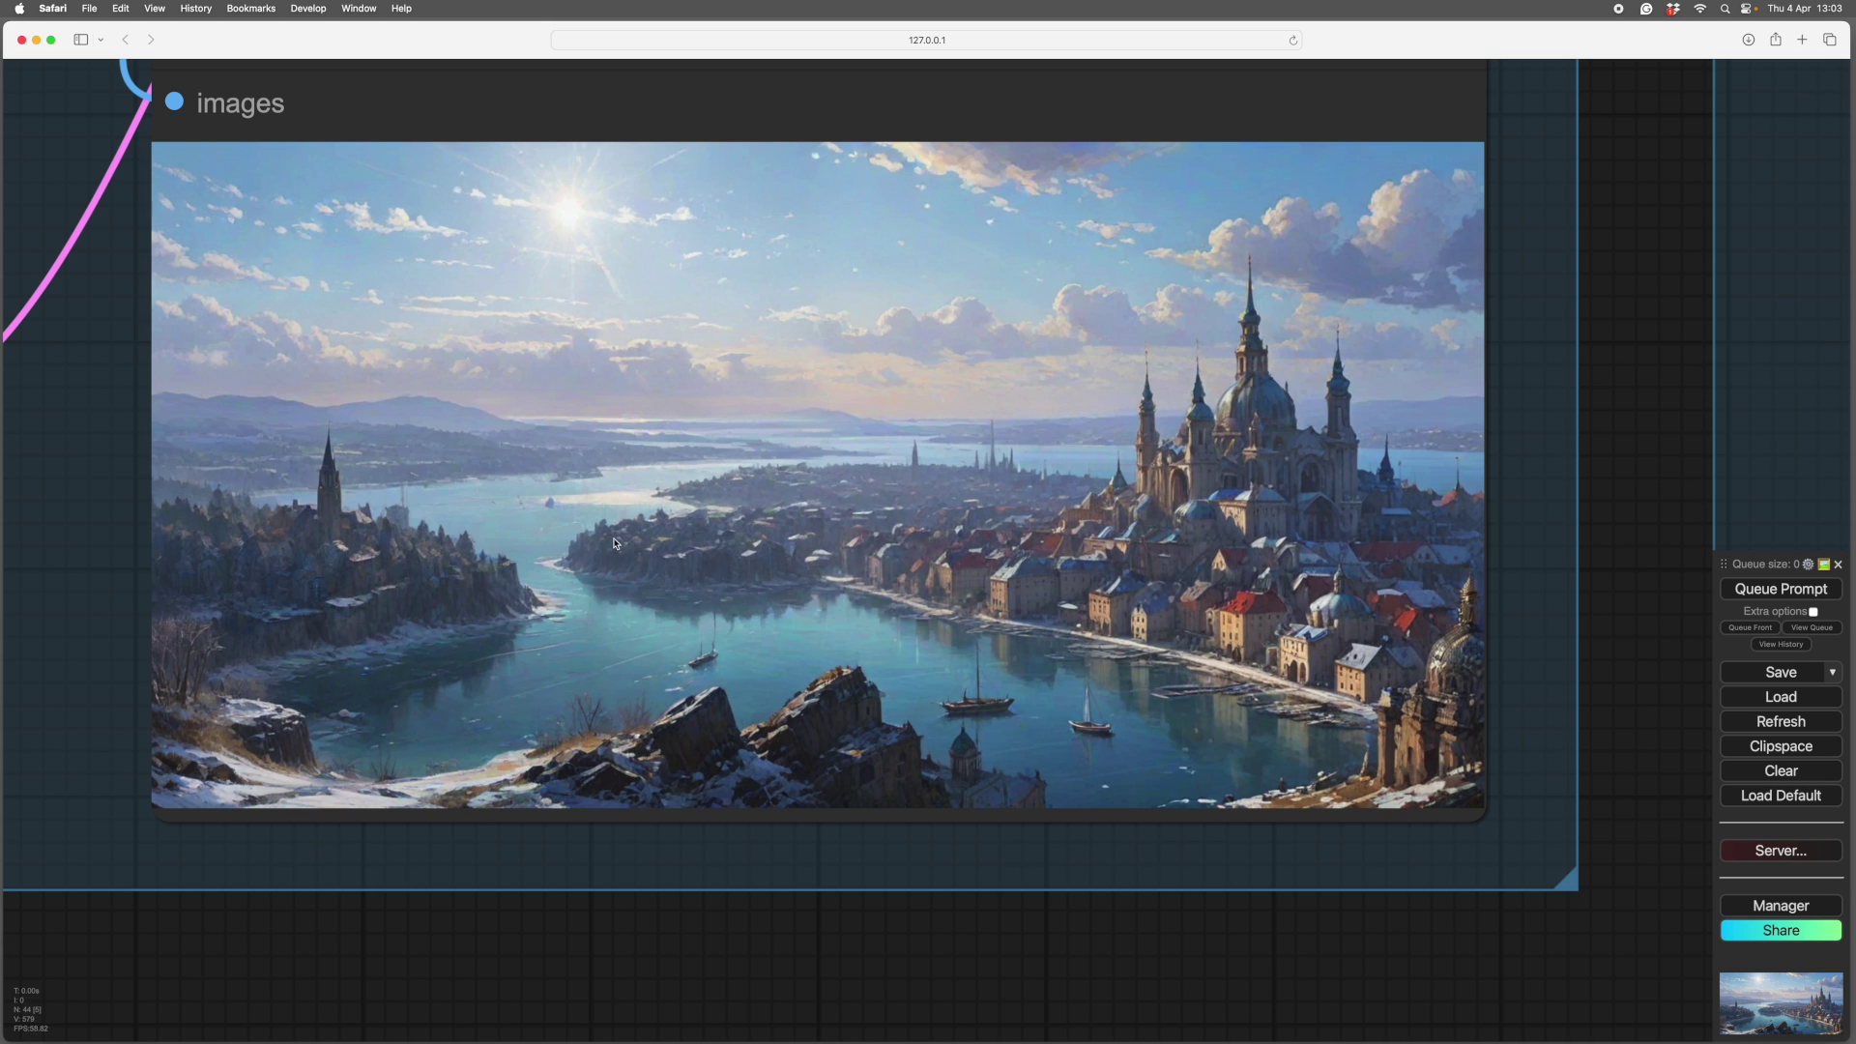
scroll(1003, 714, down, 5)
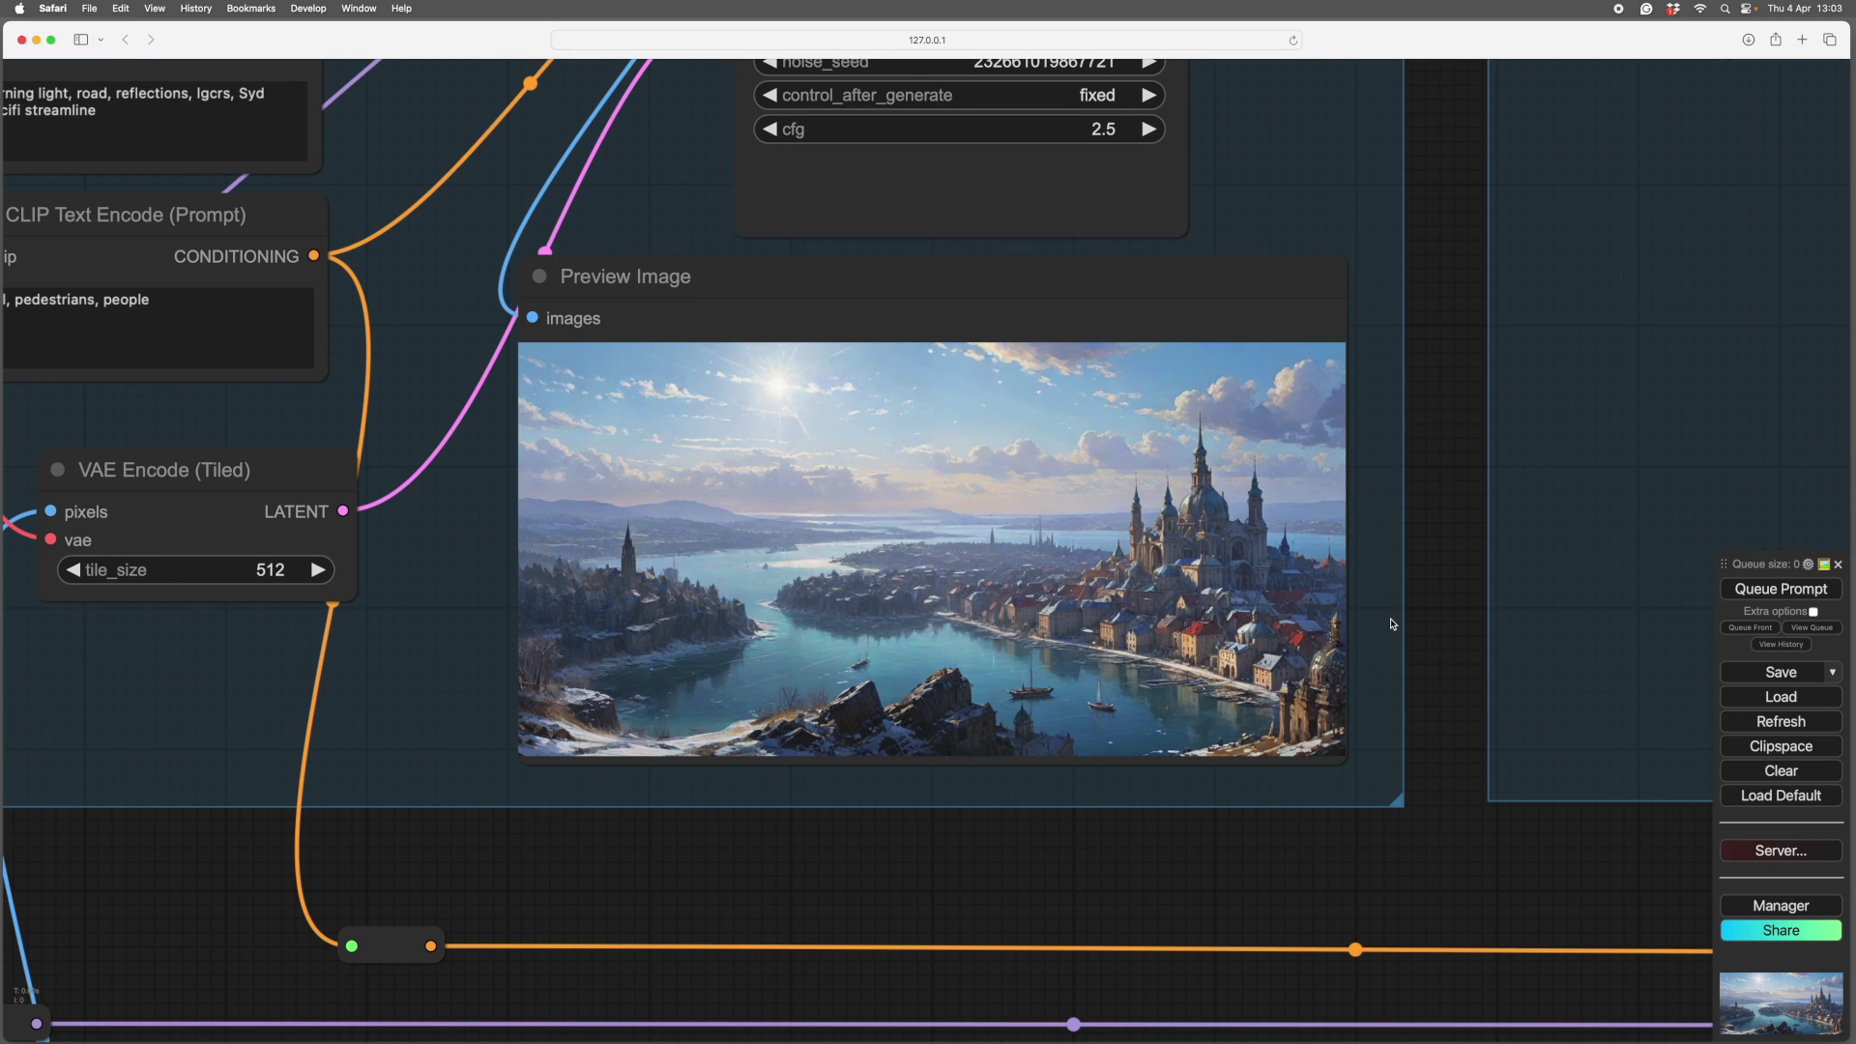
drag(1428, 623, 1496, 589)
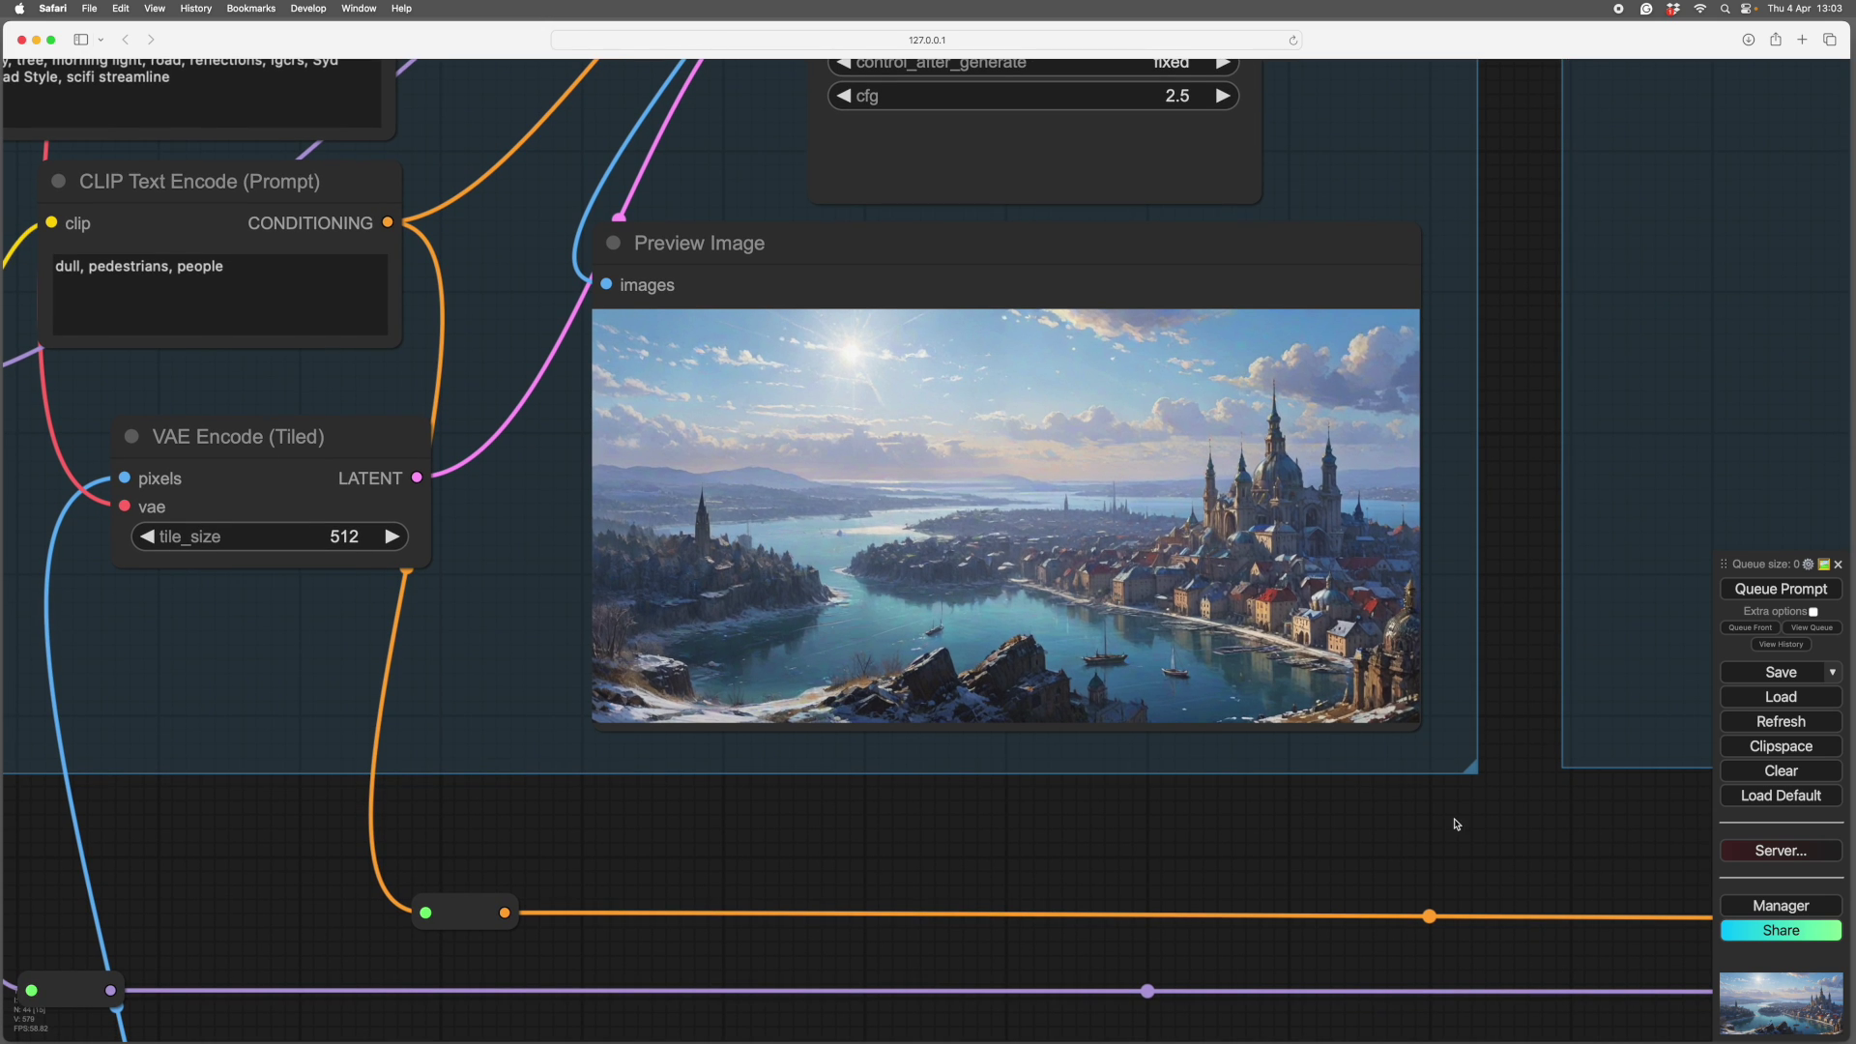
drag(1485, 837, 1475, 841)
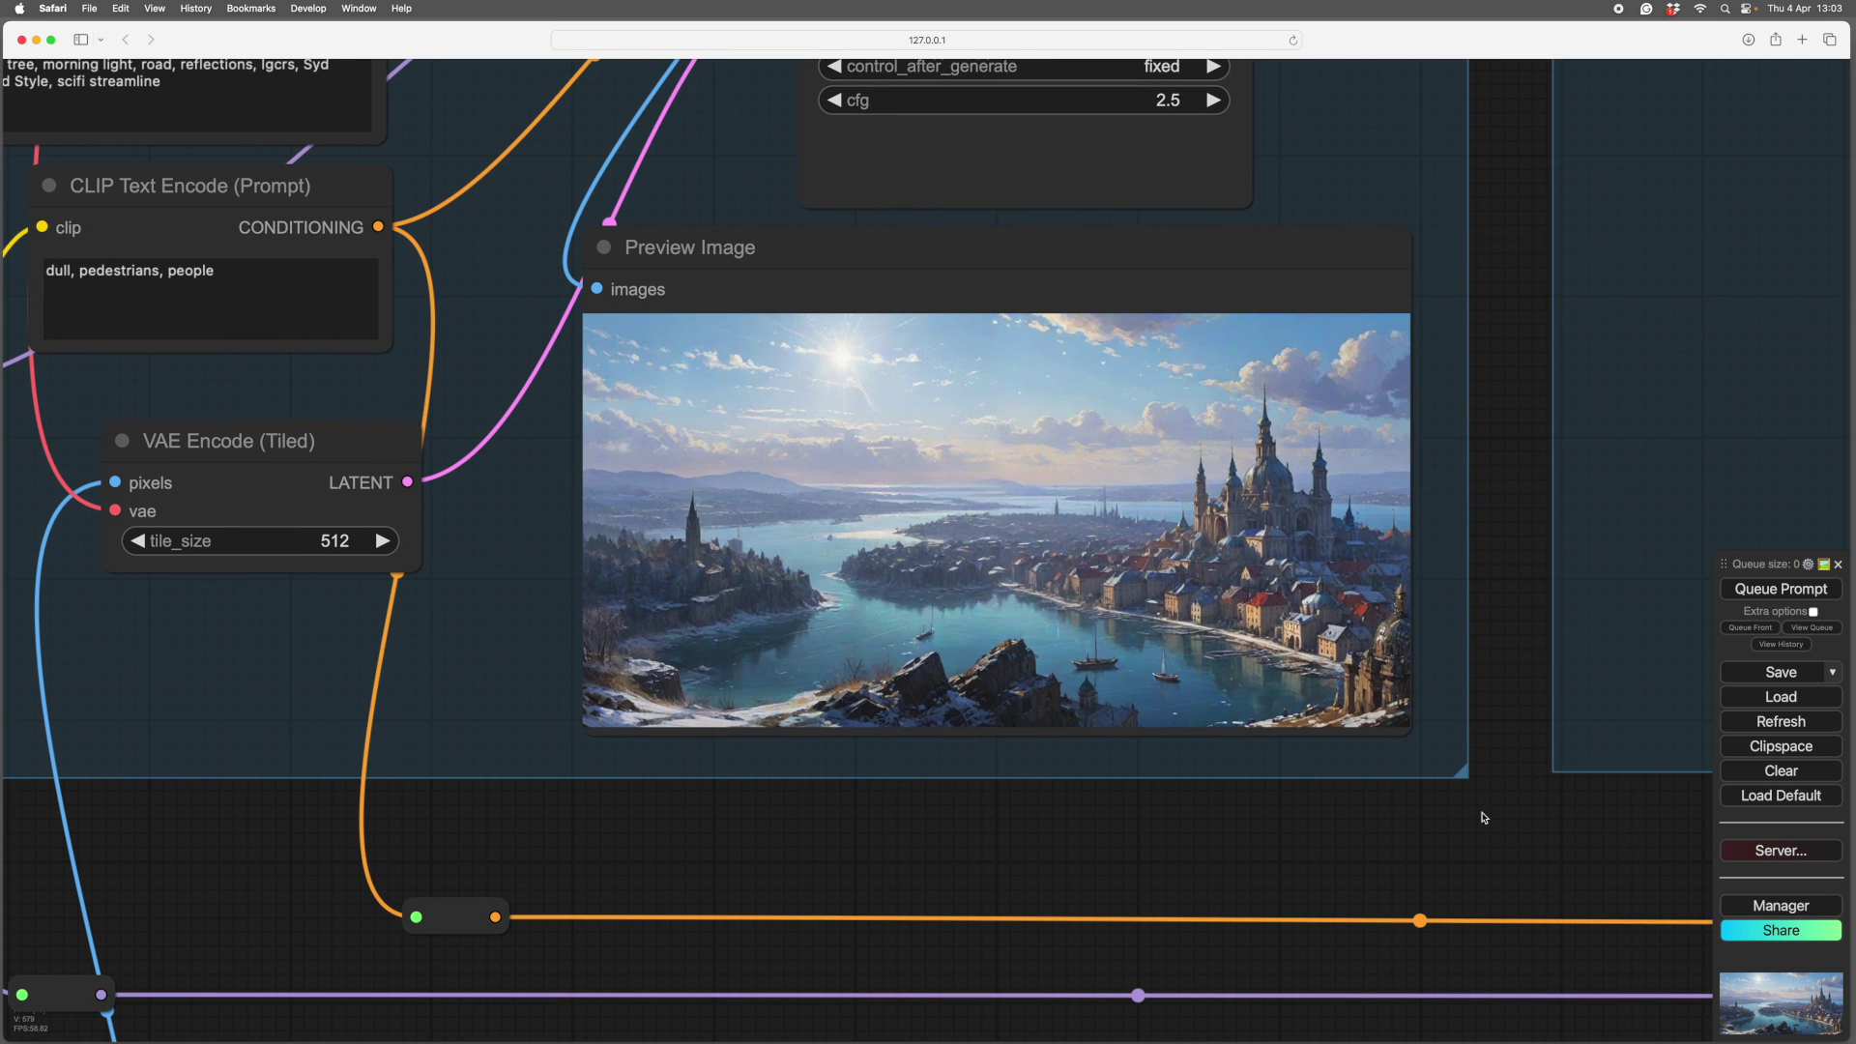
drag(1512, 825, 1504, 849)
drag(1499, 639, 1514, 718)
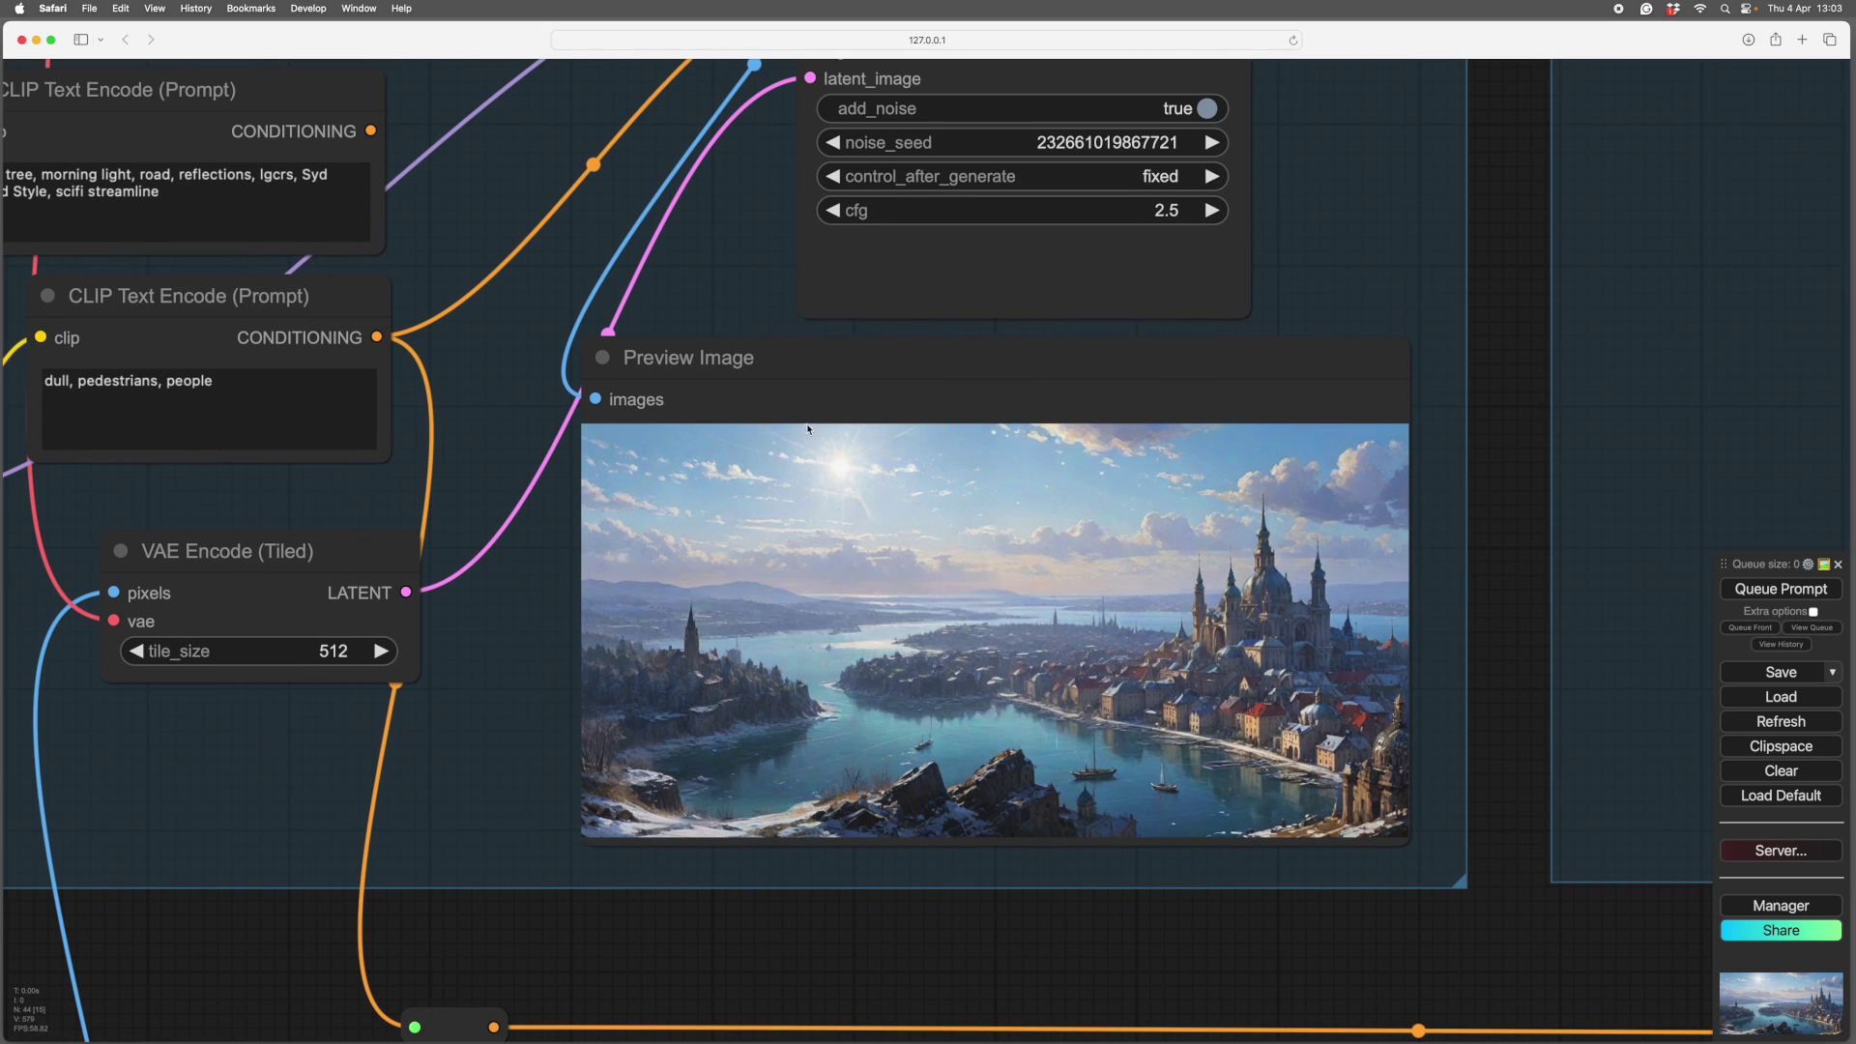
Step: Unmute the nodes in the ScaleRefine group
drag(1512, 567, 1523, 908)
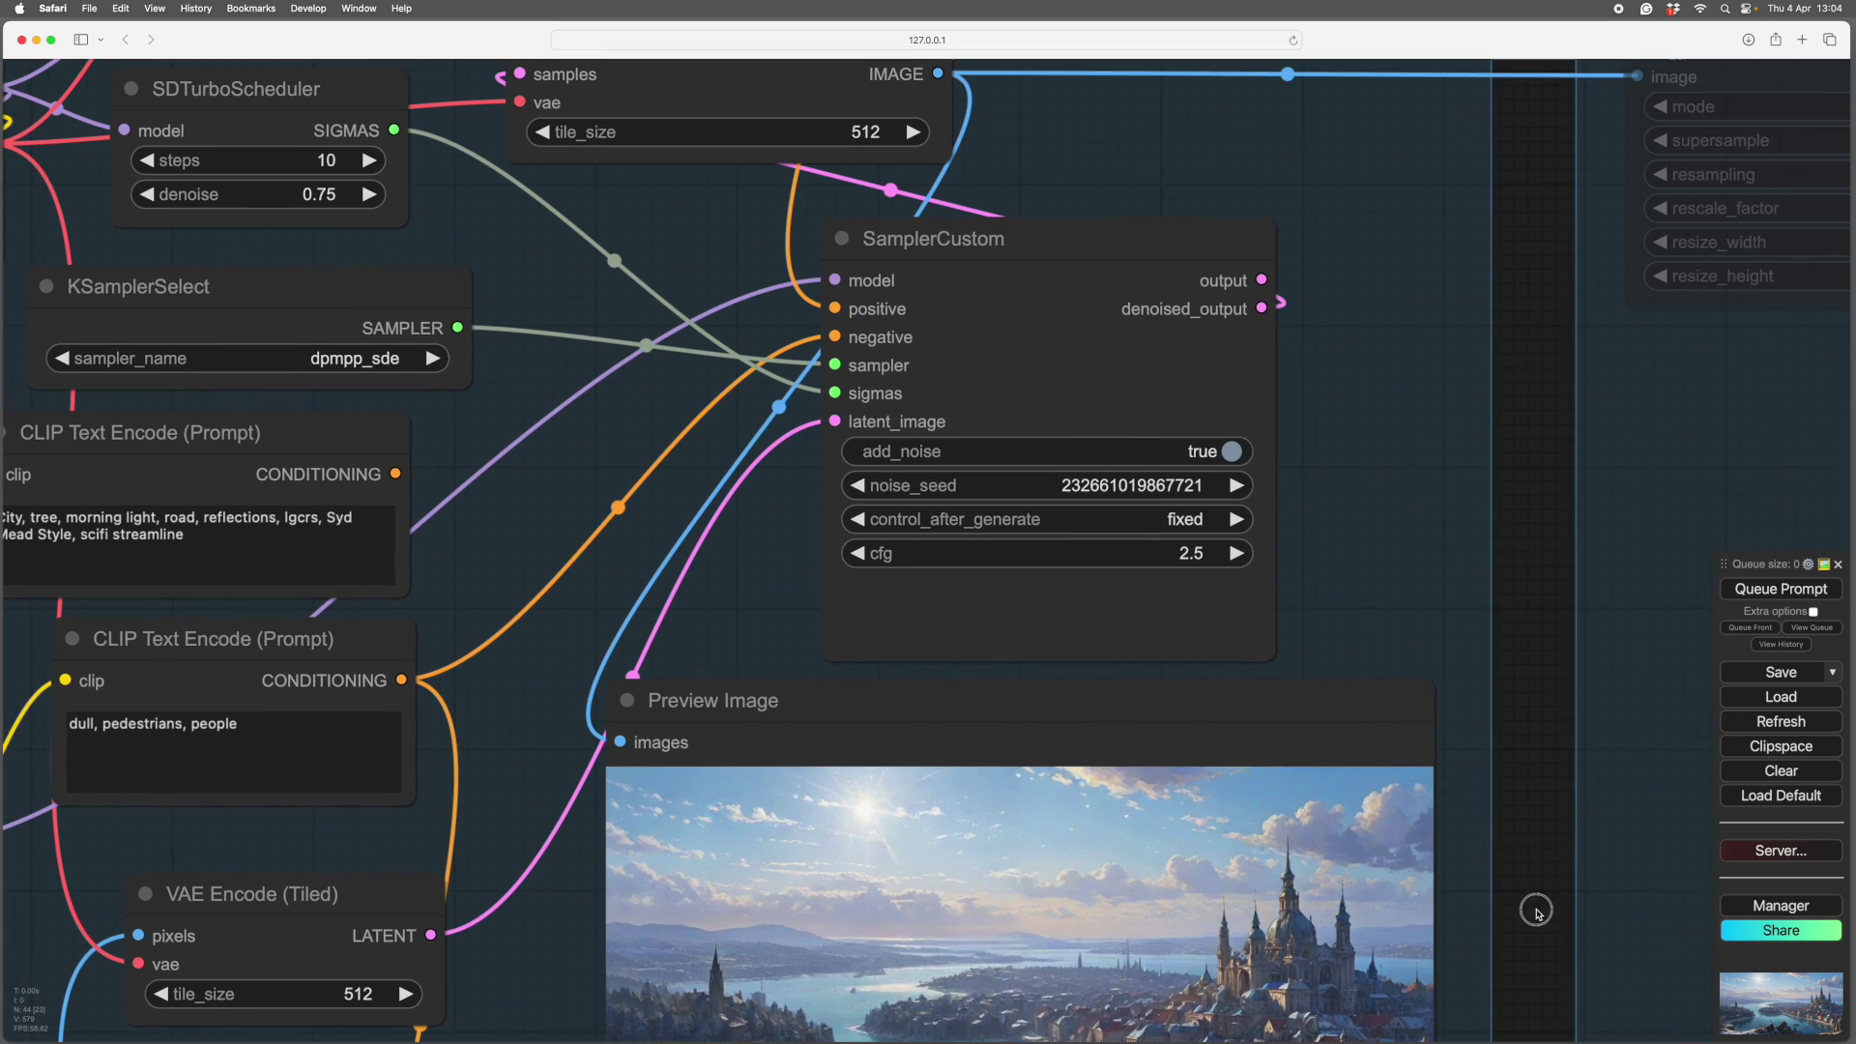
drag(1521, 455, 1548, 891)
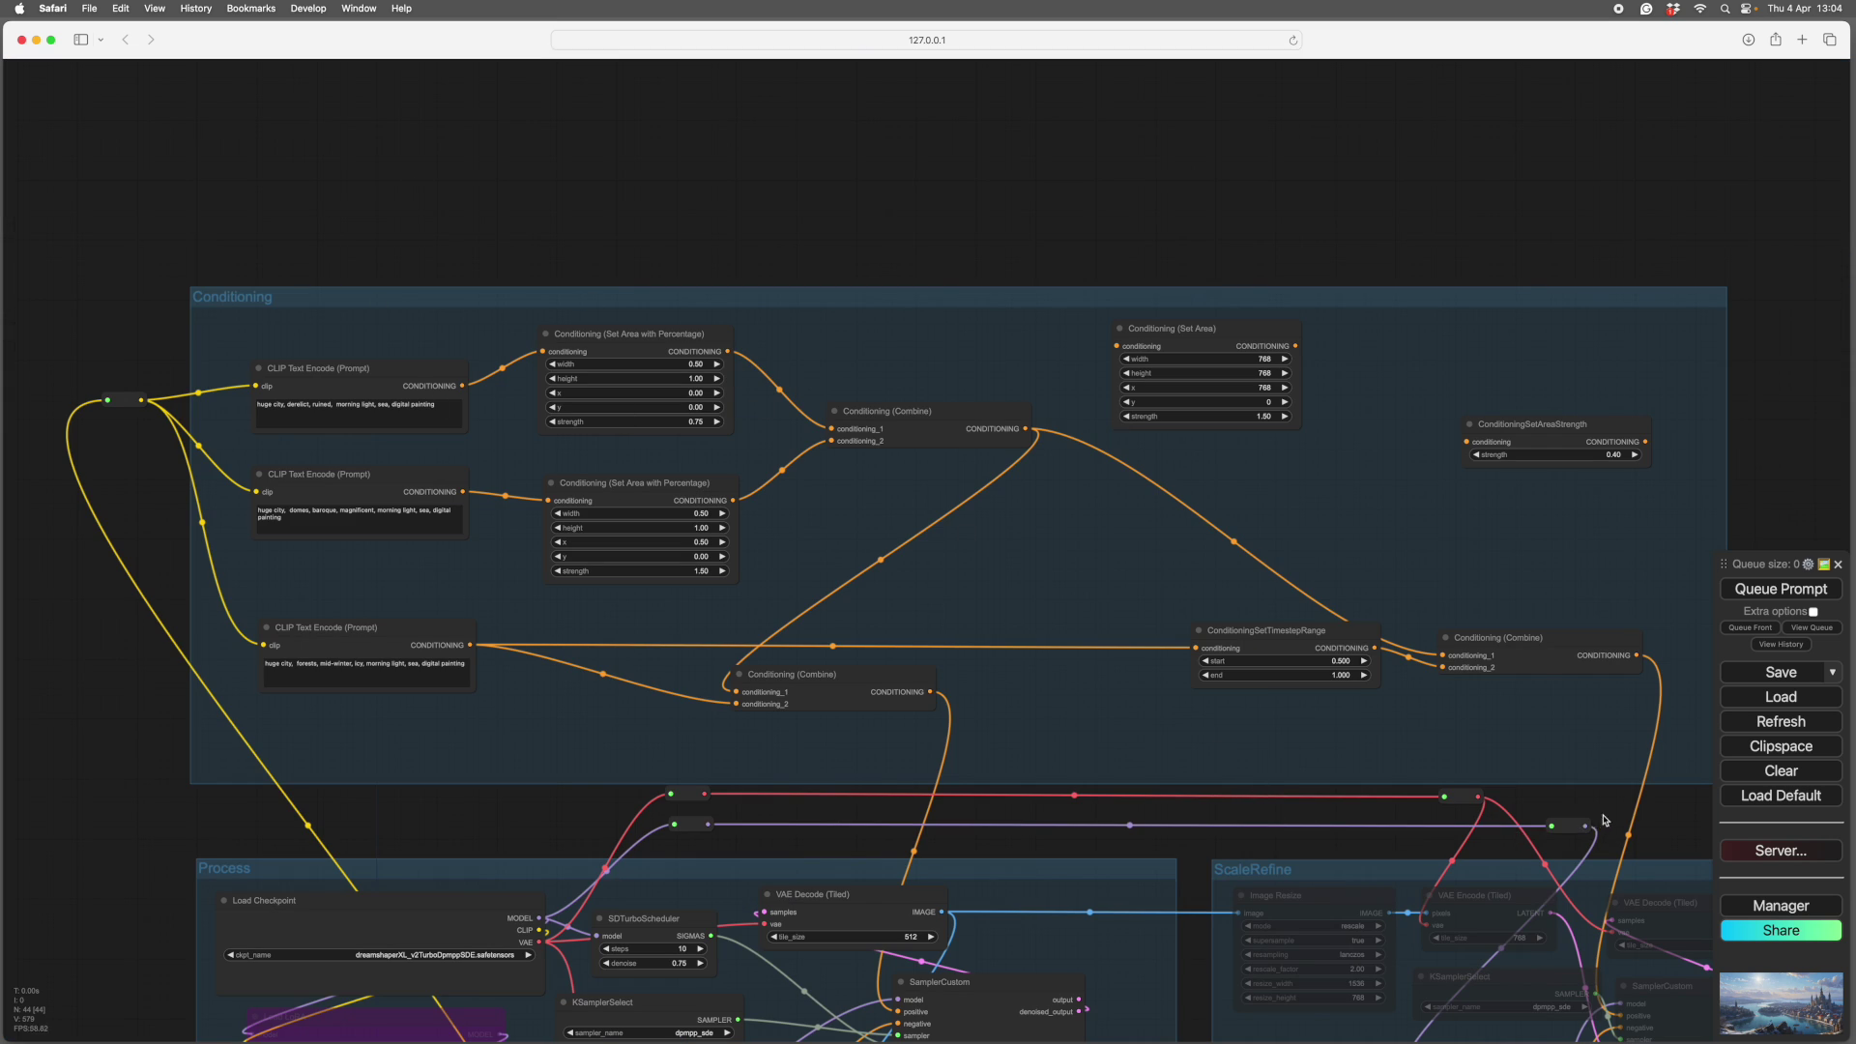
drag(1605, 819, 990, 368)
drag(990, 431, 982, 332)
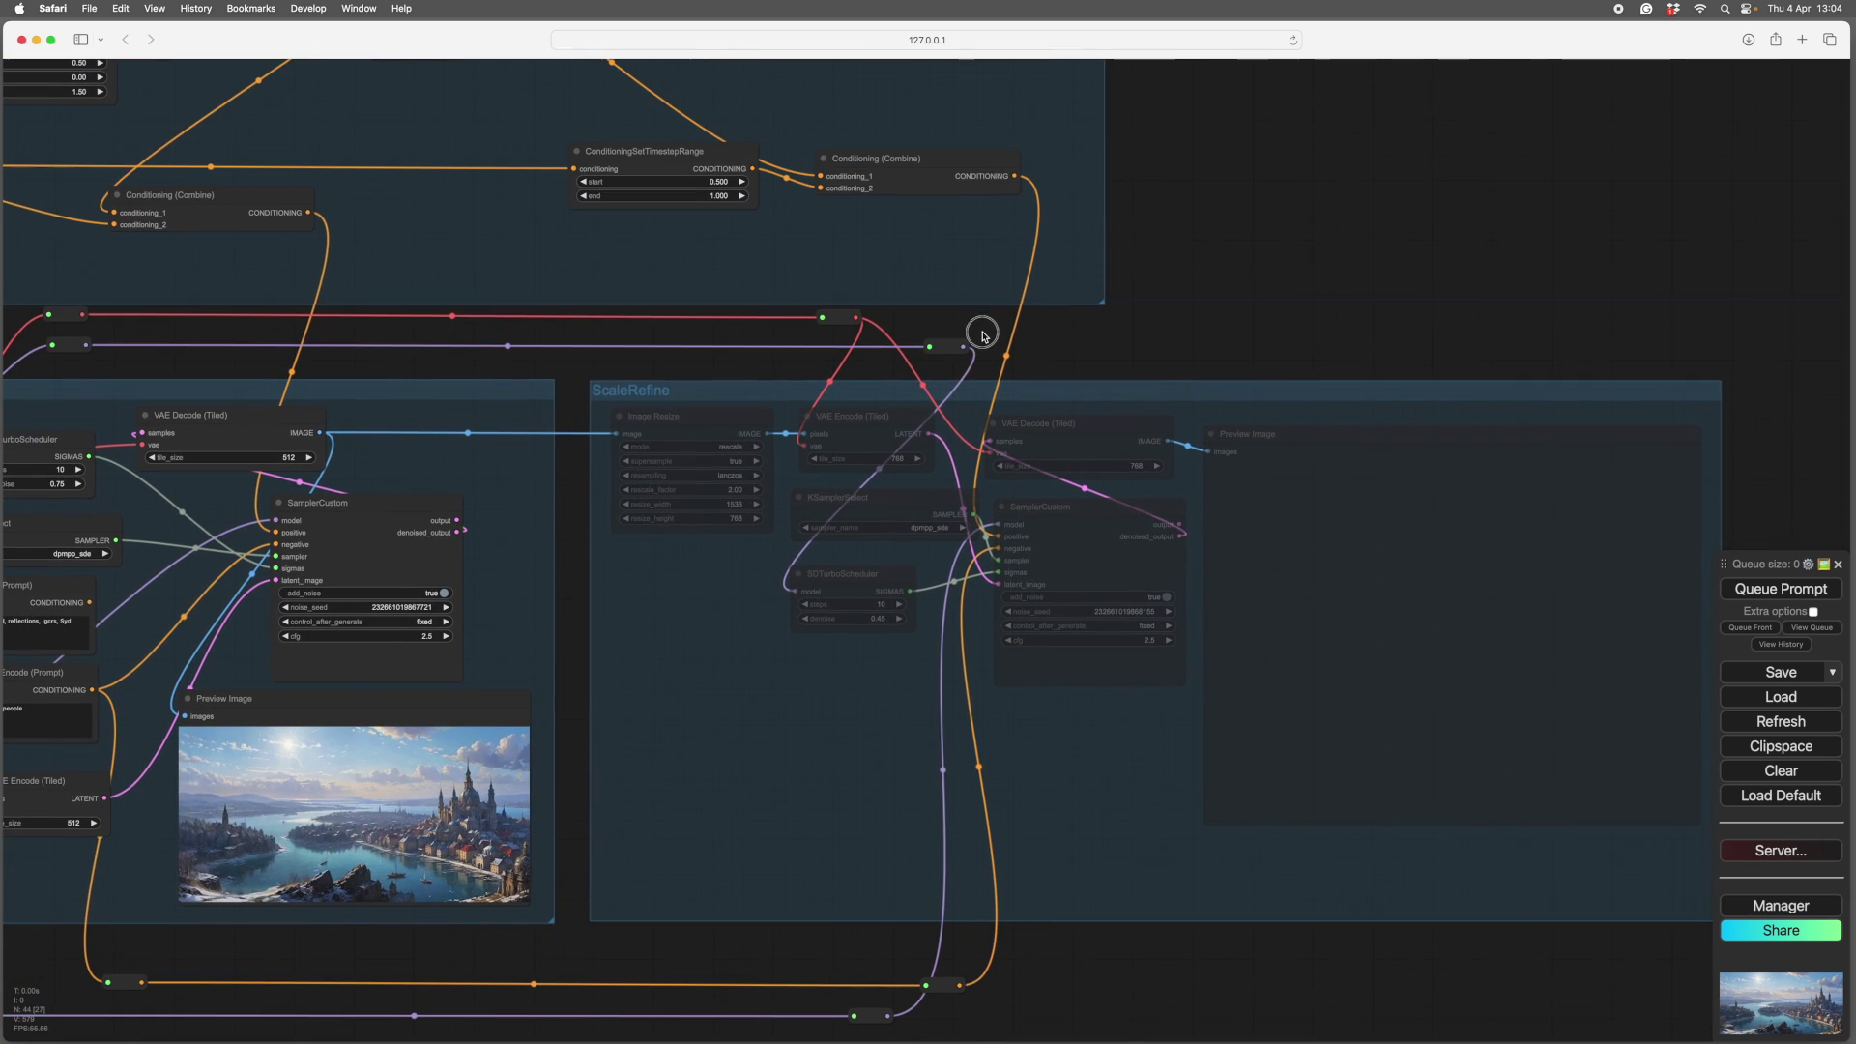
key(ctrl+m)
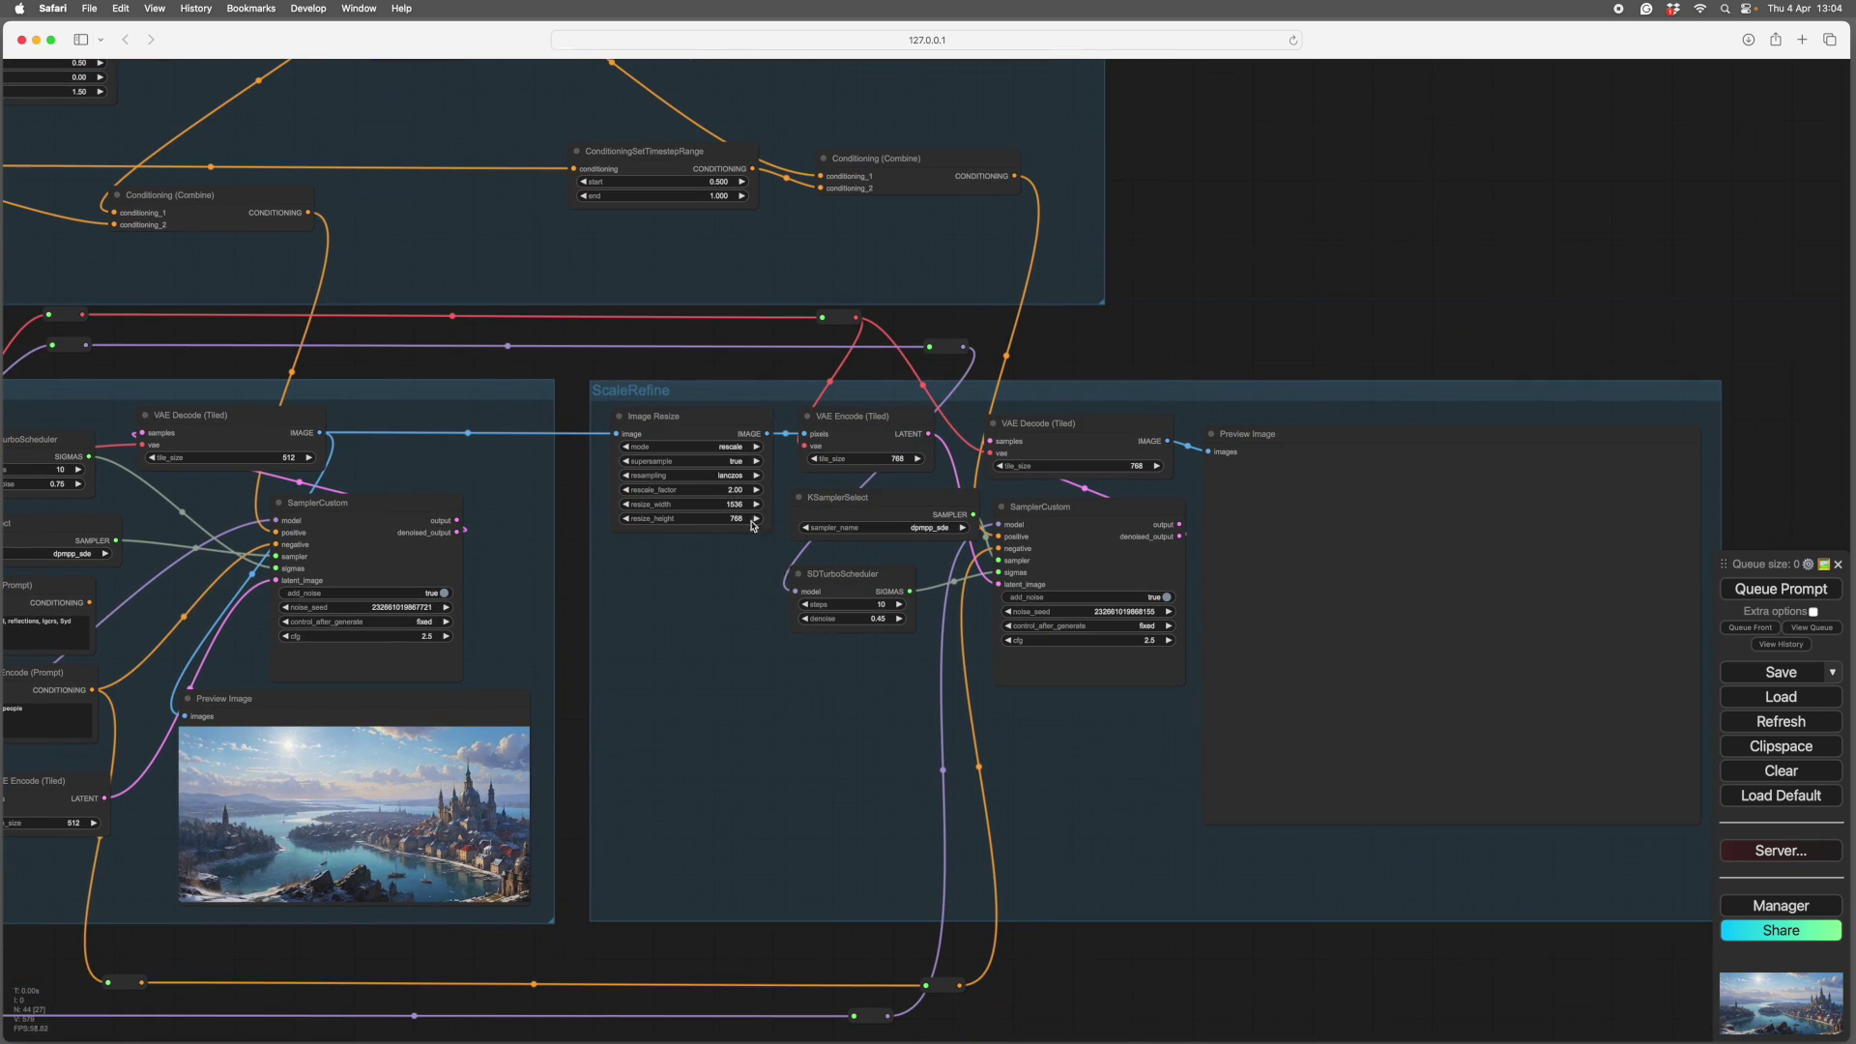
Step: Set the rescale_factor of the ScaleRefine group's Image Resize node to 1
click(734, 490)
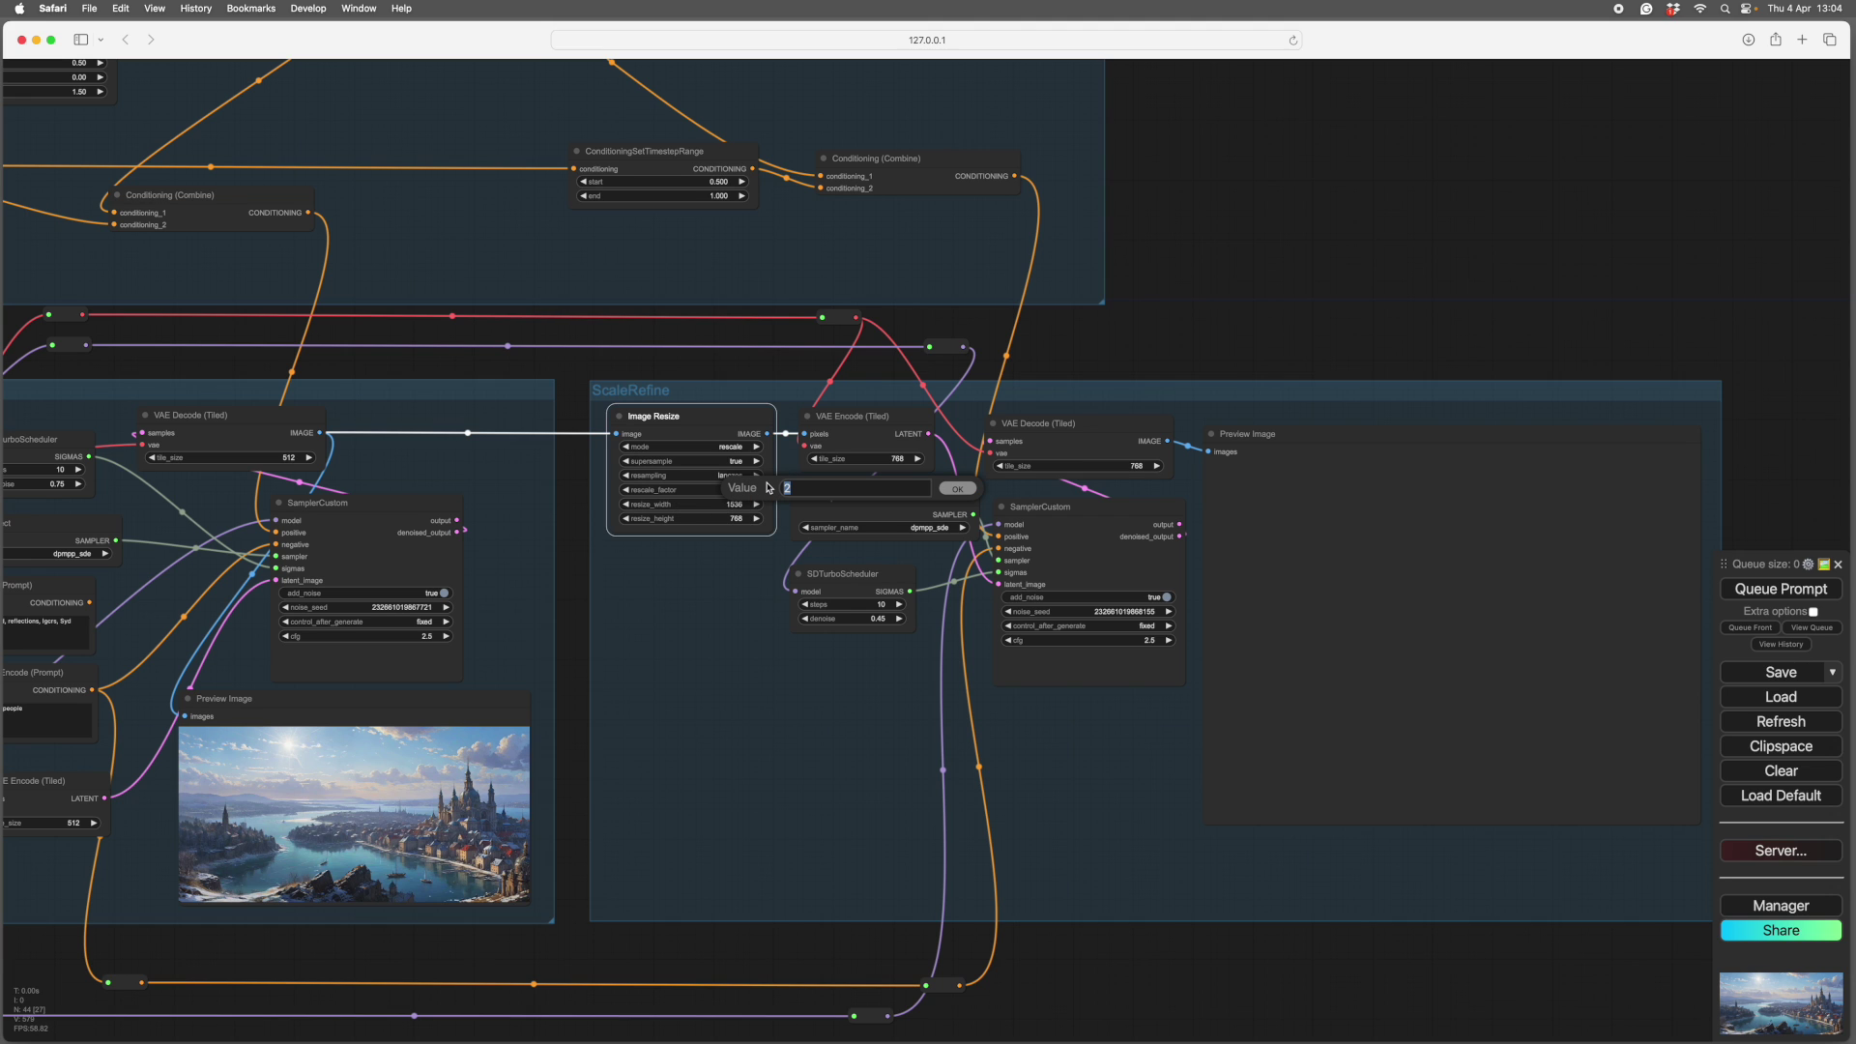
key(Return)
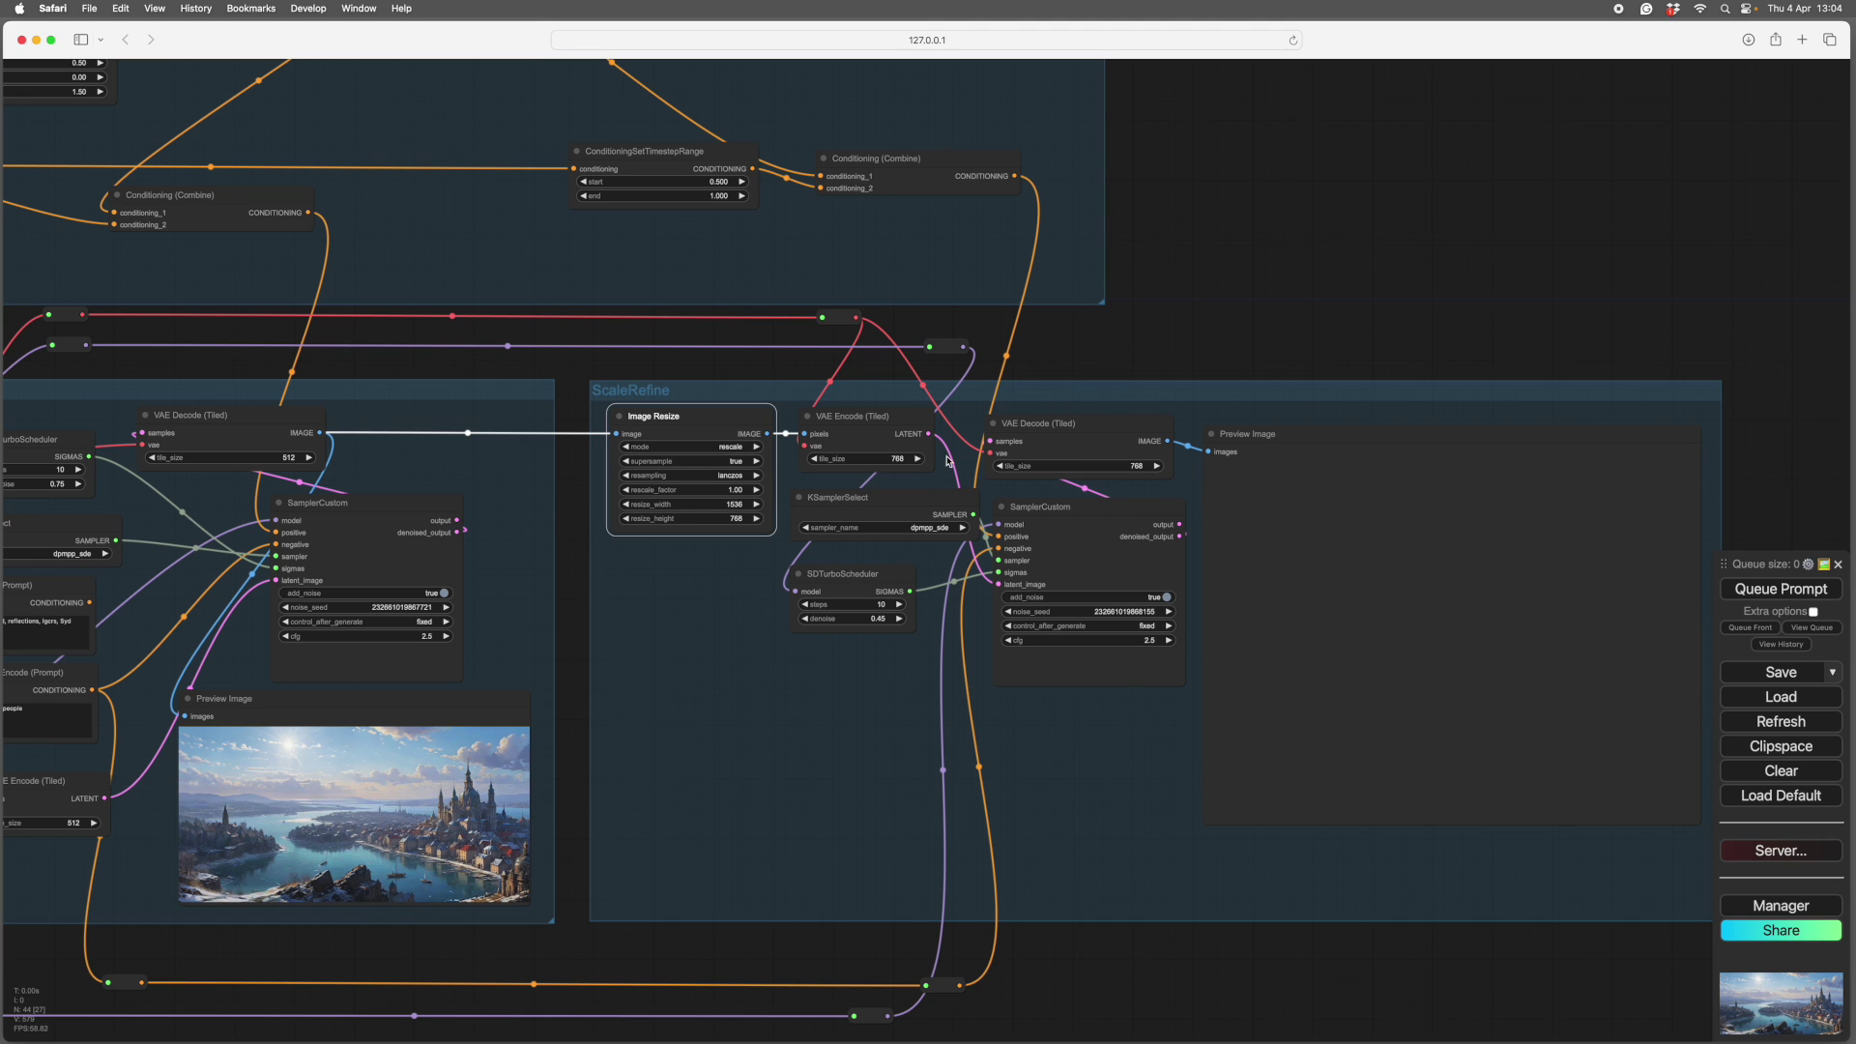
click(1192, 356)
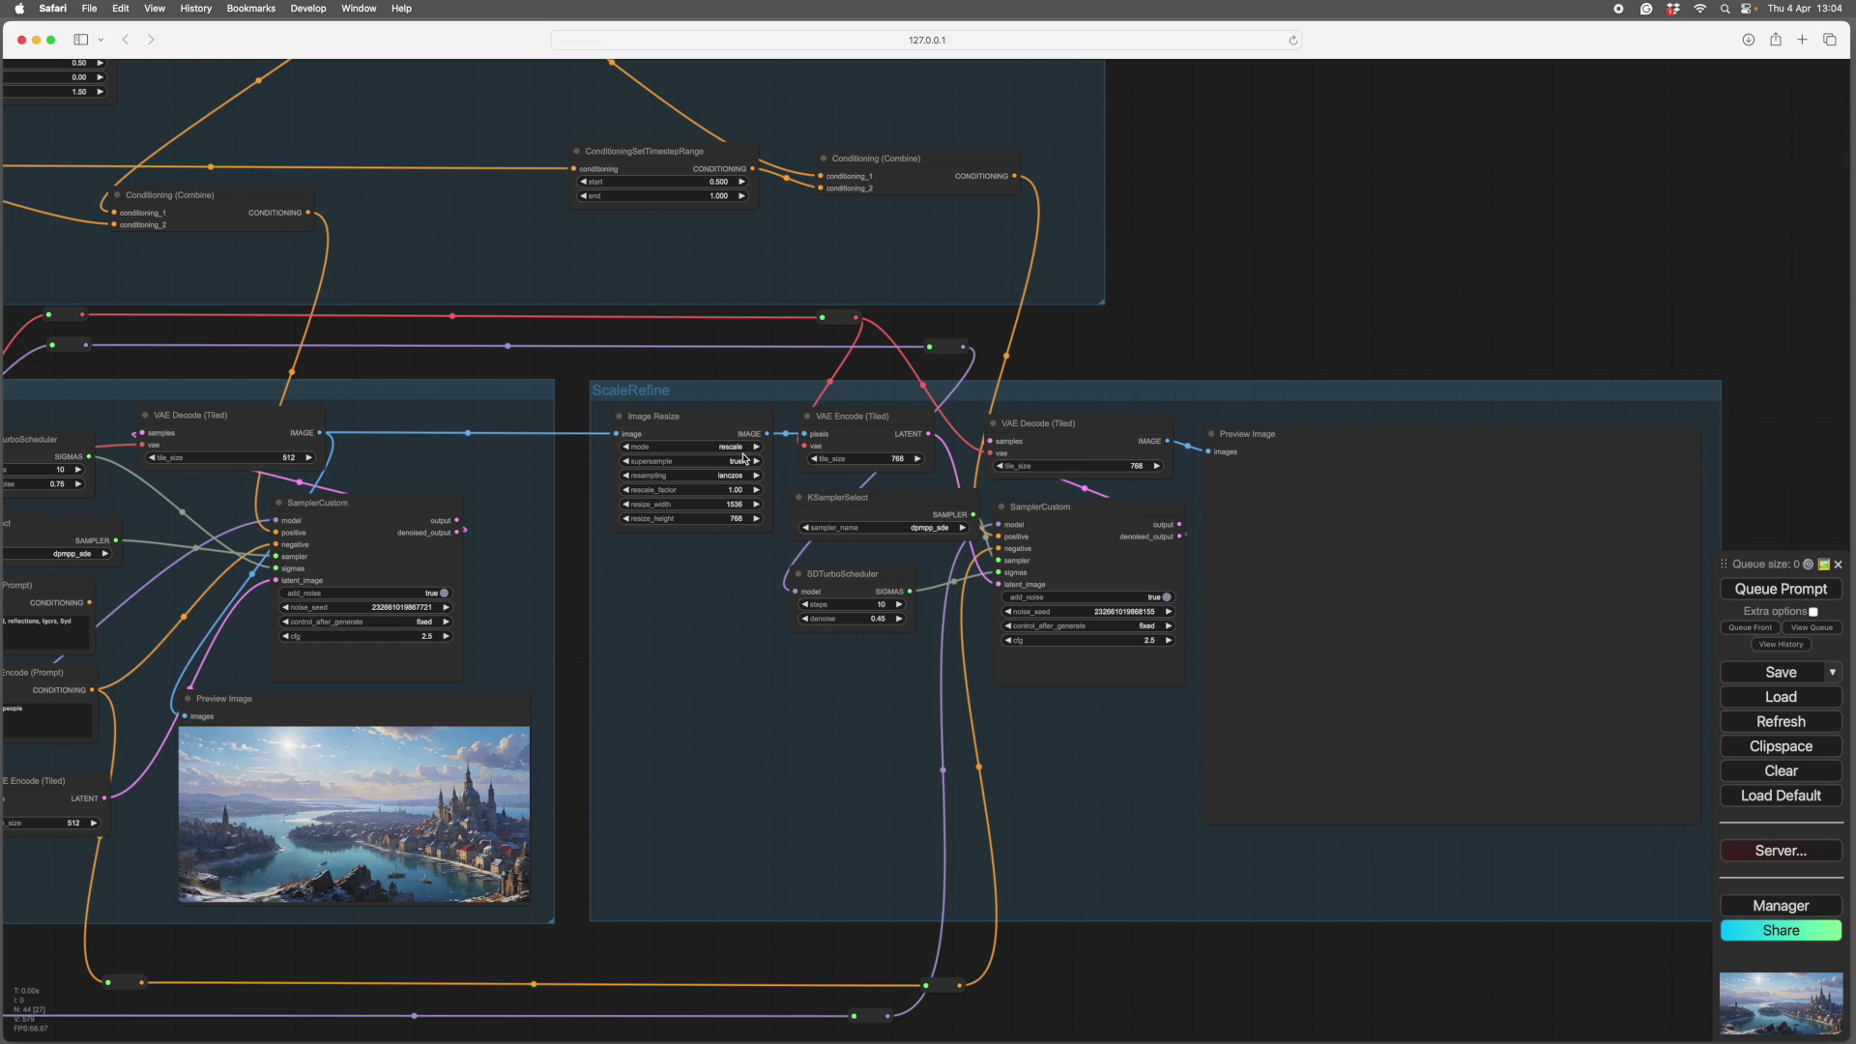
Step: Connect the lower Conditioning (Combine) node's output to the positive input of the ScaleRefine group's SamplerCustom node
click(1119, 395)
drag(1118, 394, 1206, 522)
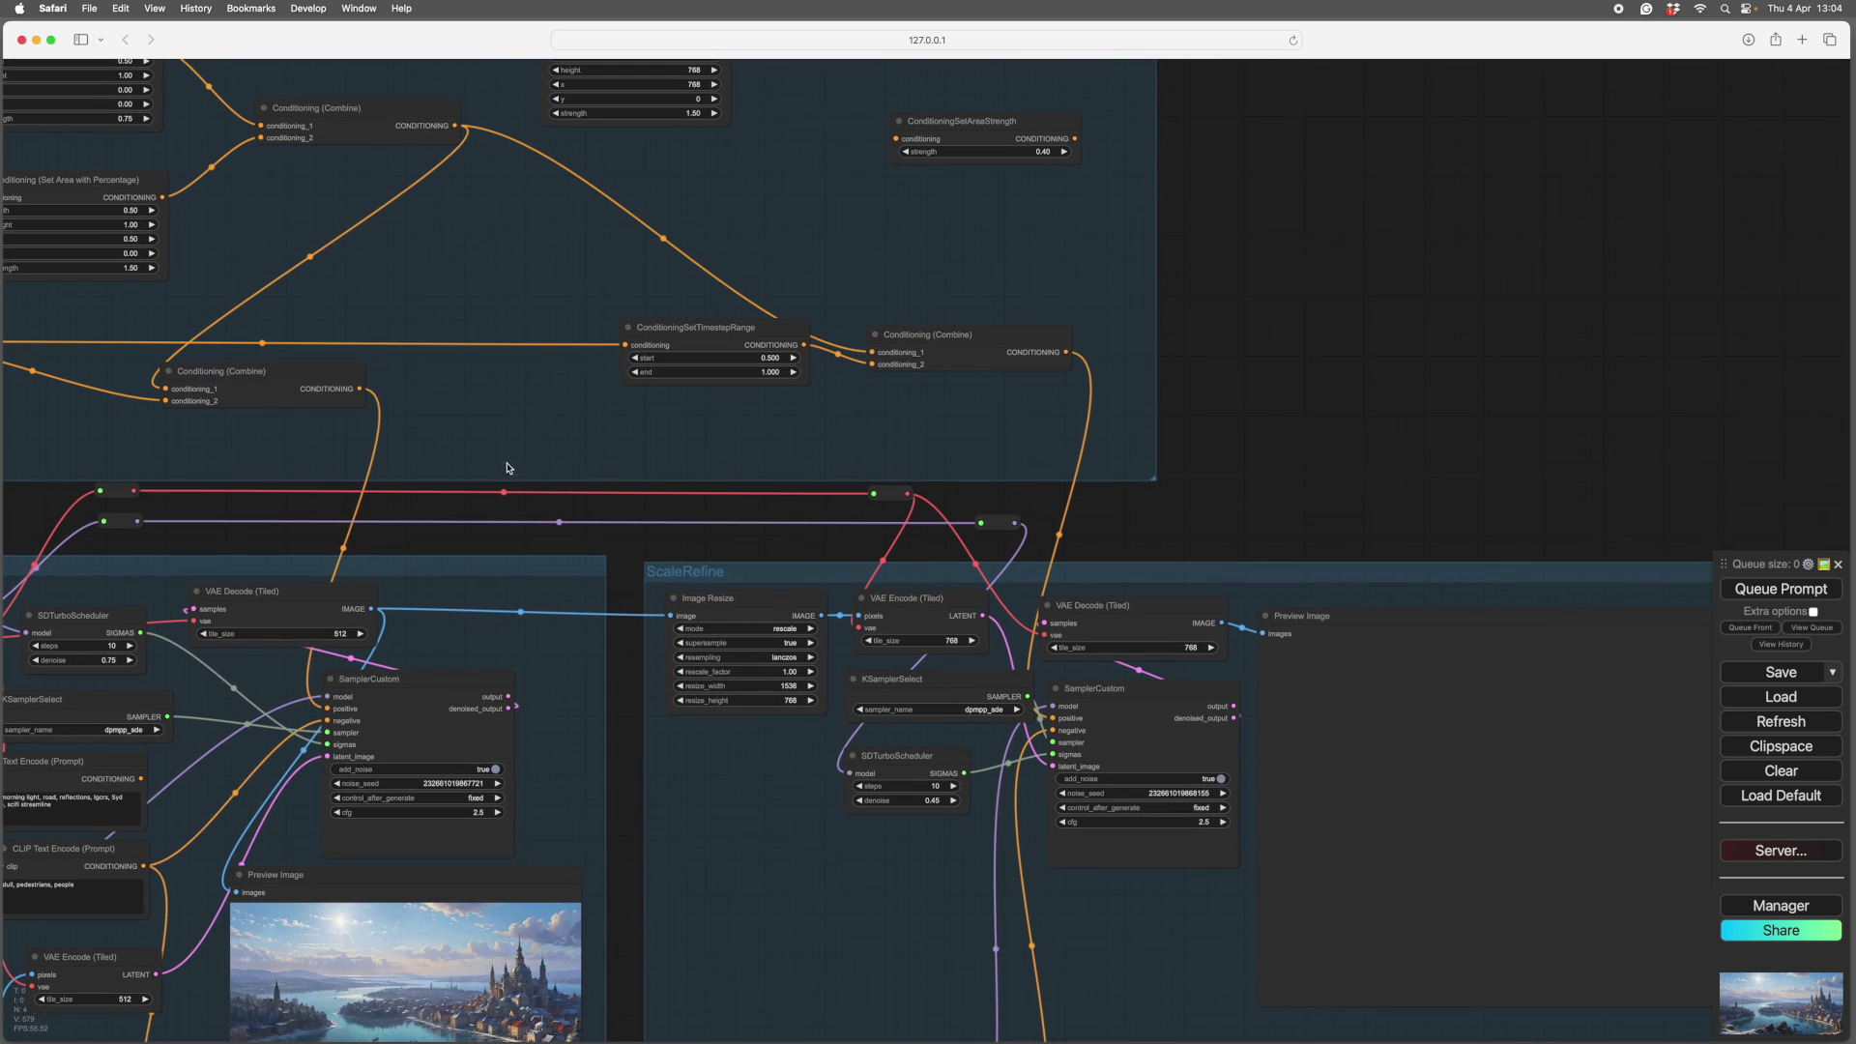
drag(359, 391, 1053, 718)
drag(1294, 524, 1269, 498)
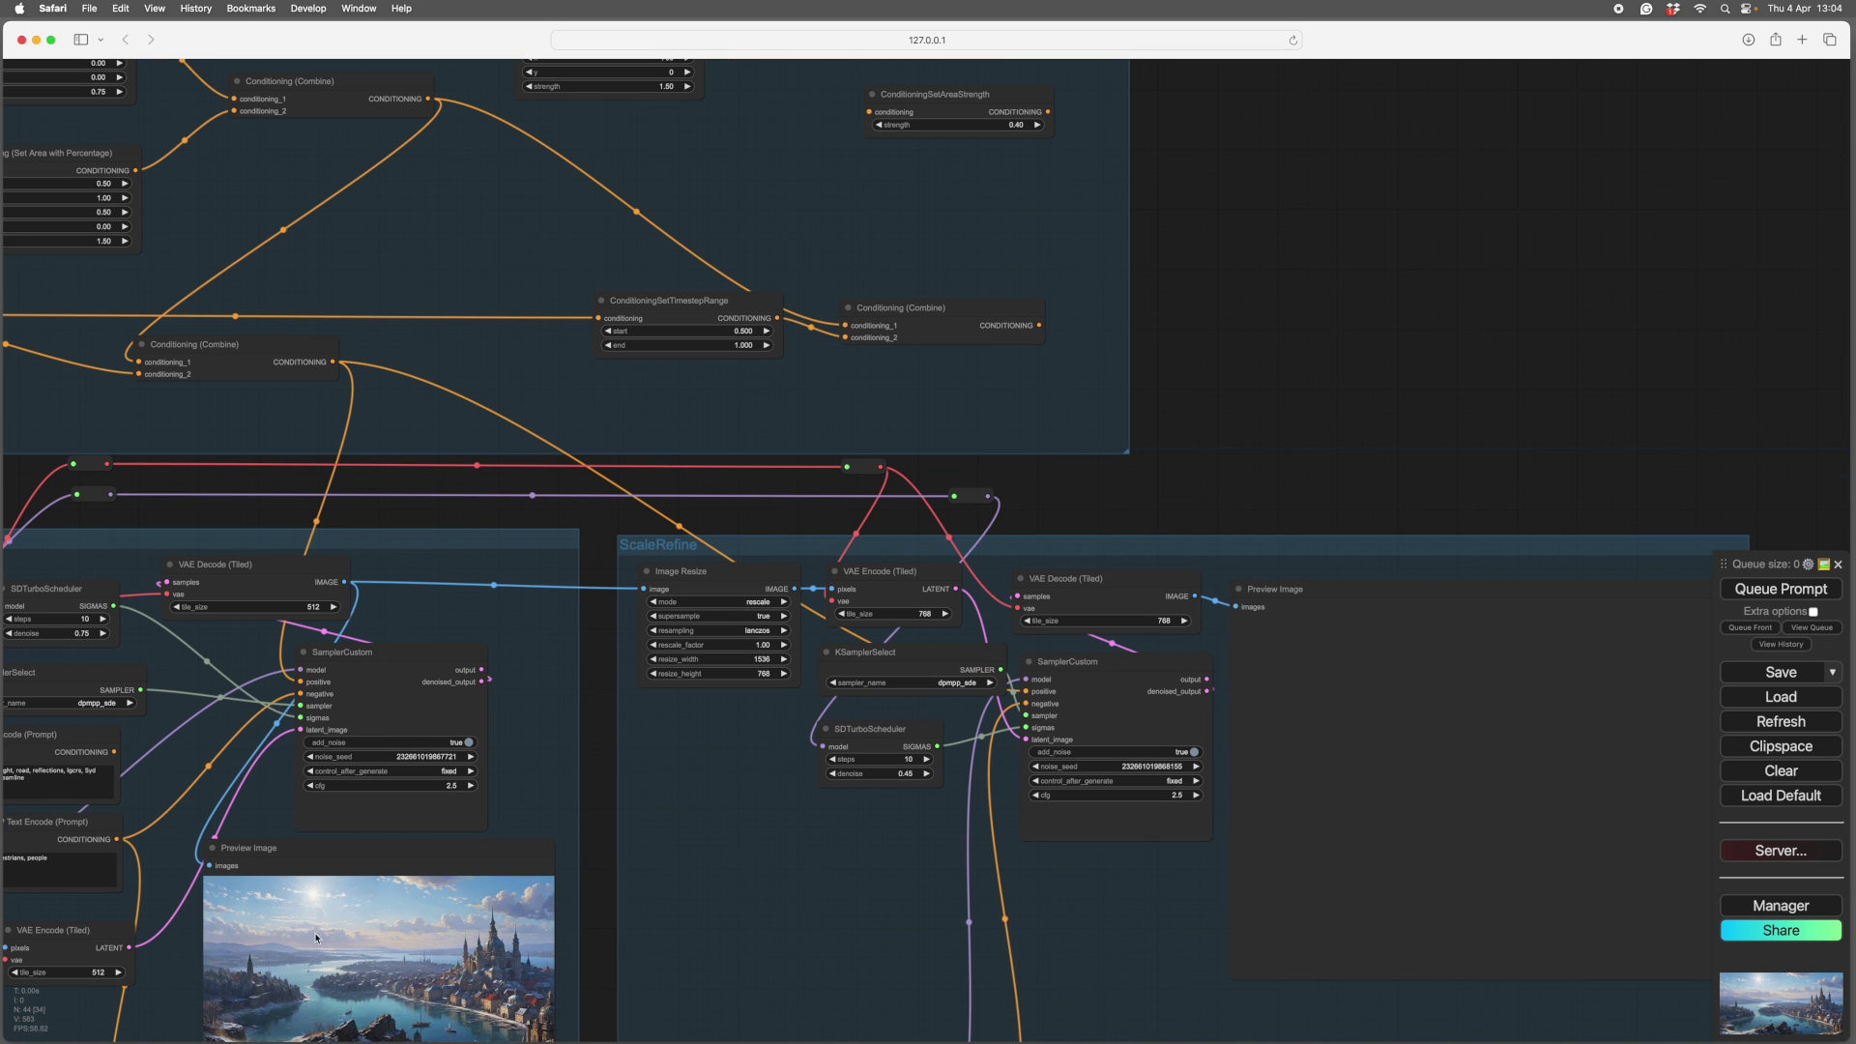
drag(604, 874, 633, 639)
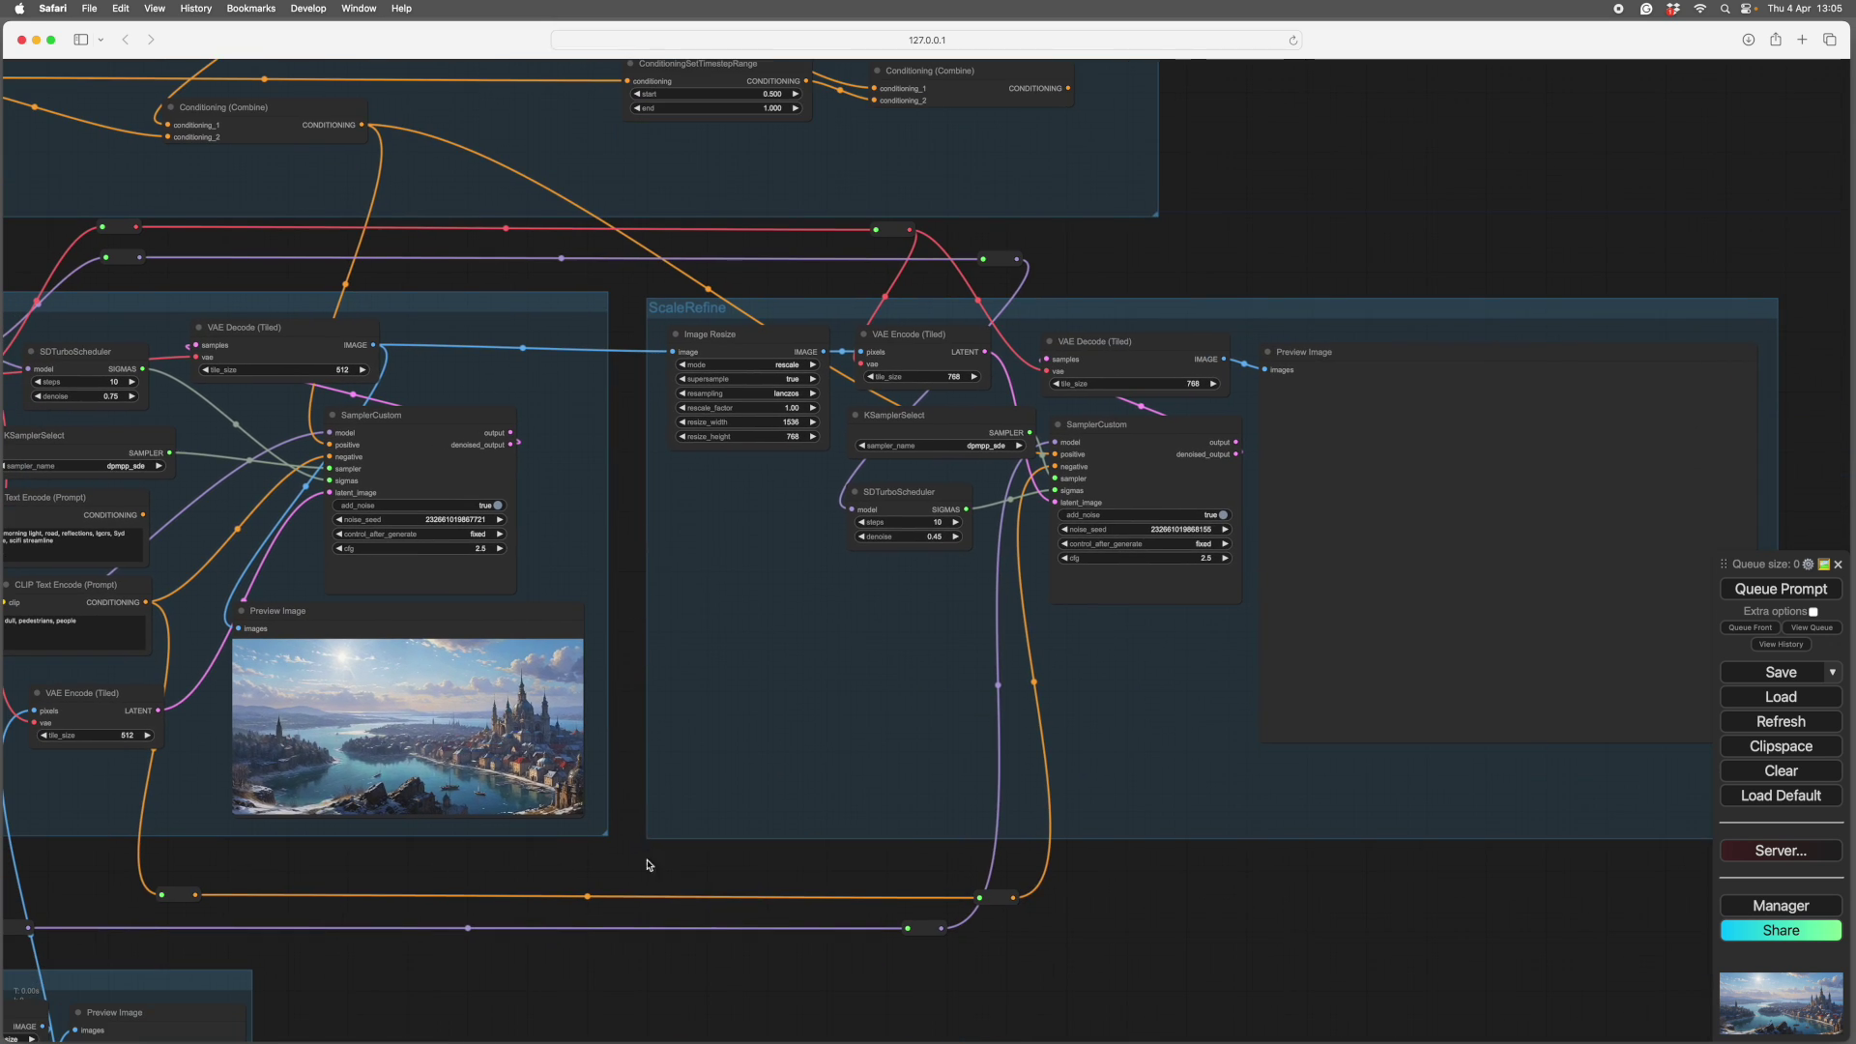
drag(621, 861, 626, 883)
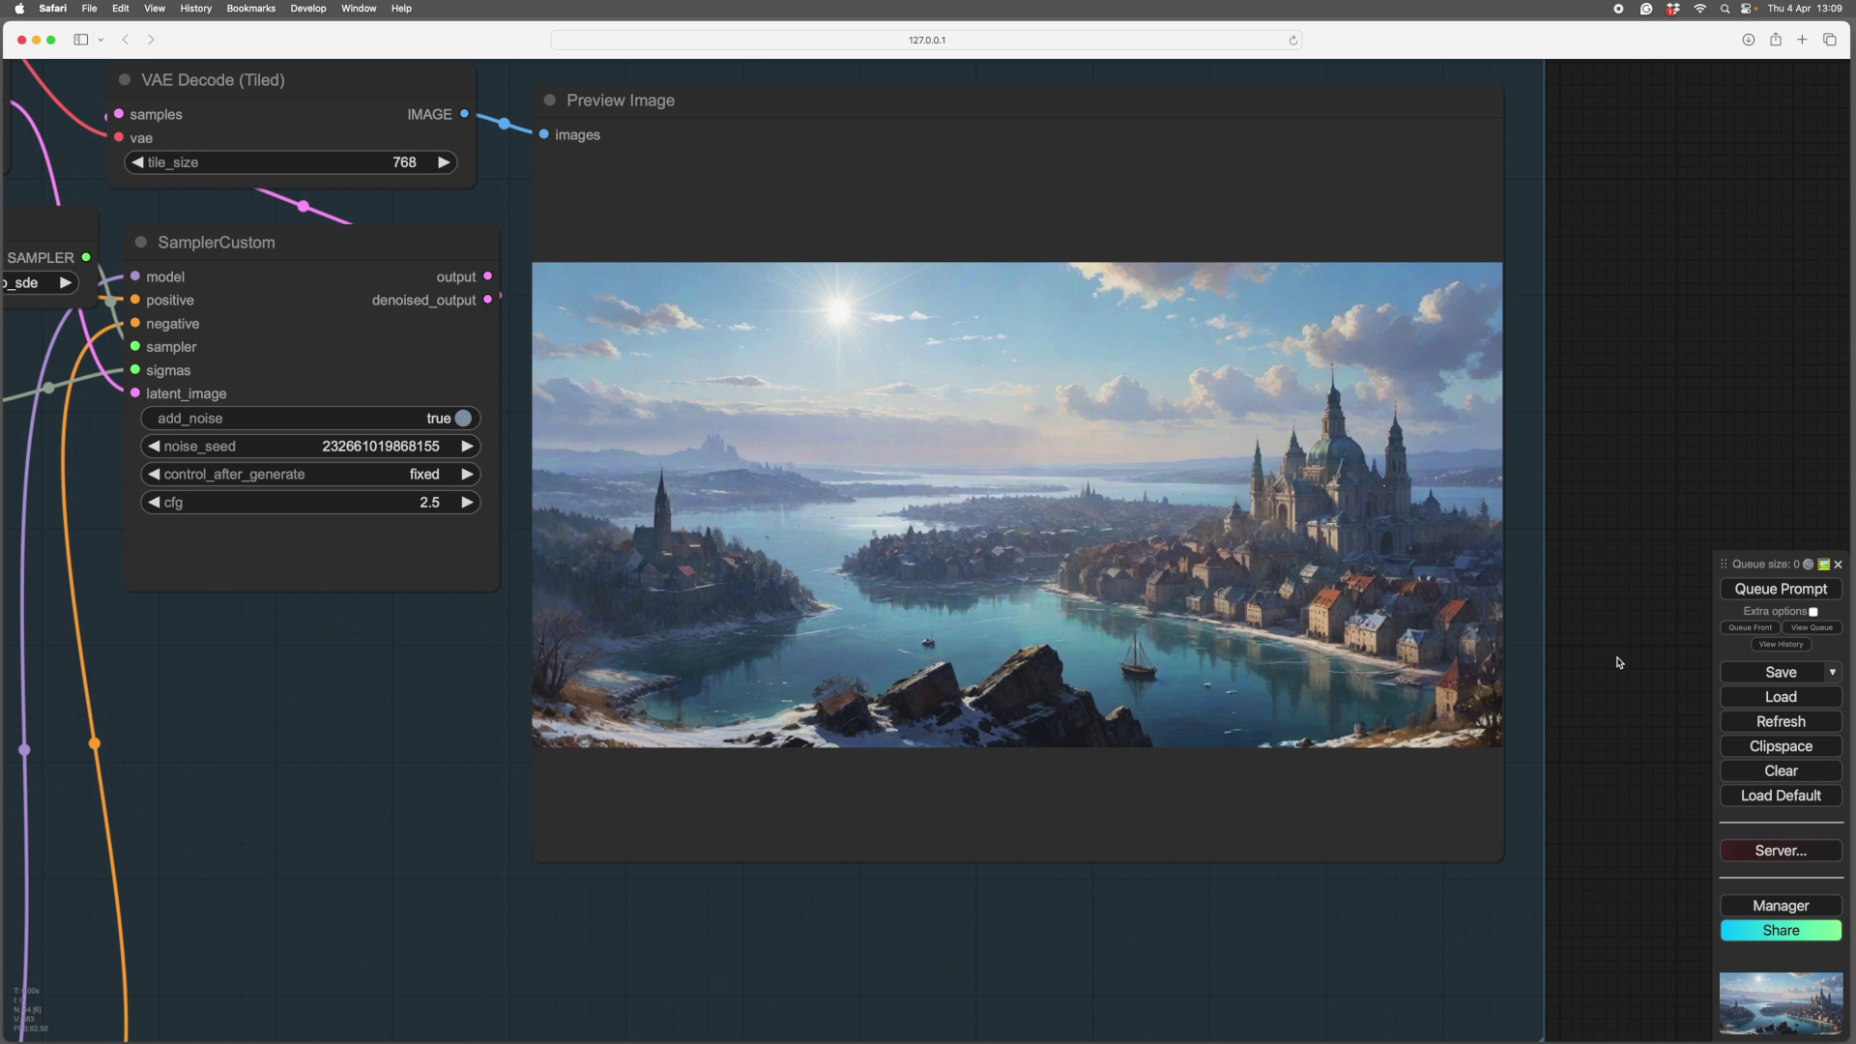
Step: Compare the refined city image in the ScaleRefine preview with the first image in the Process group's preview
scroll(1620, 663, up, 2)
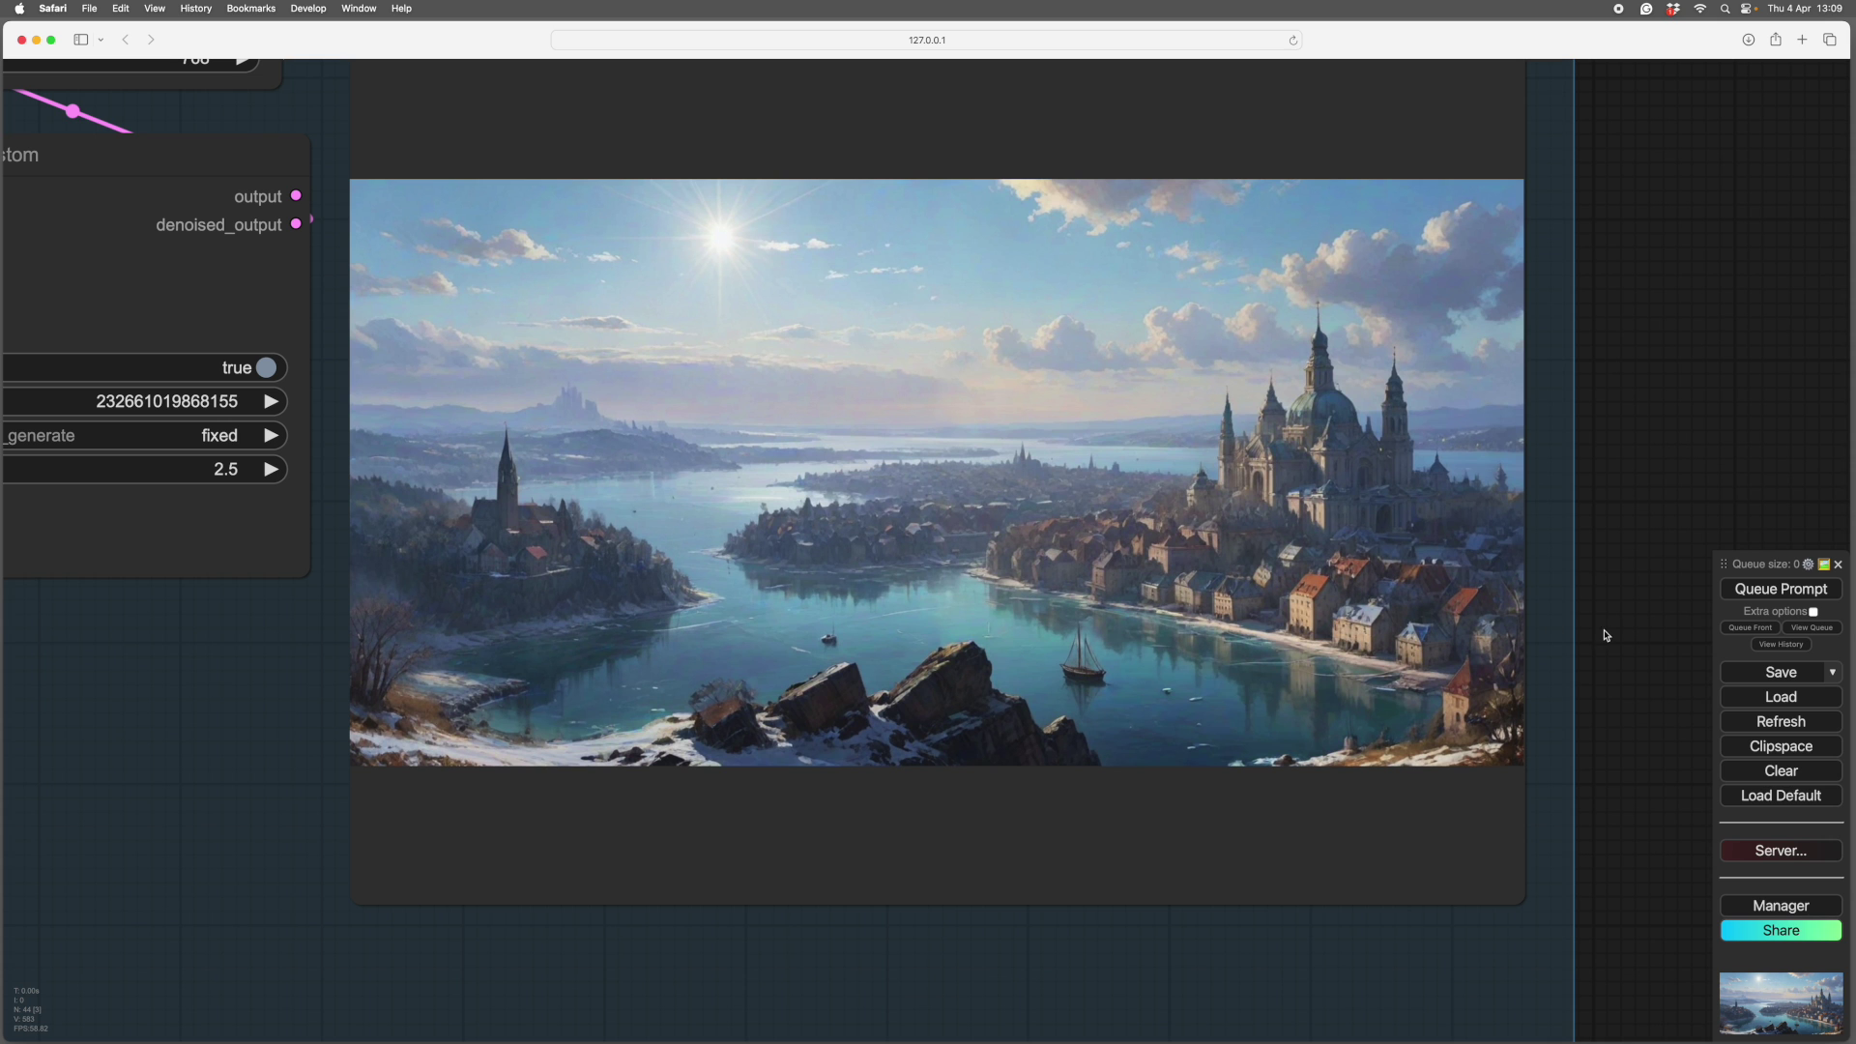
scroll(1611, 634, down, 2)
scroll(1612, 634, down, 2)
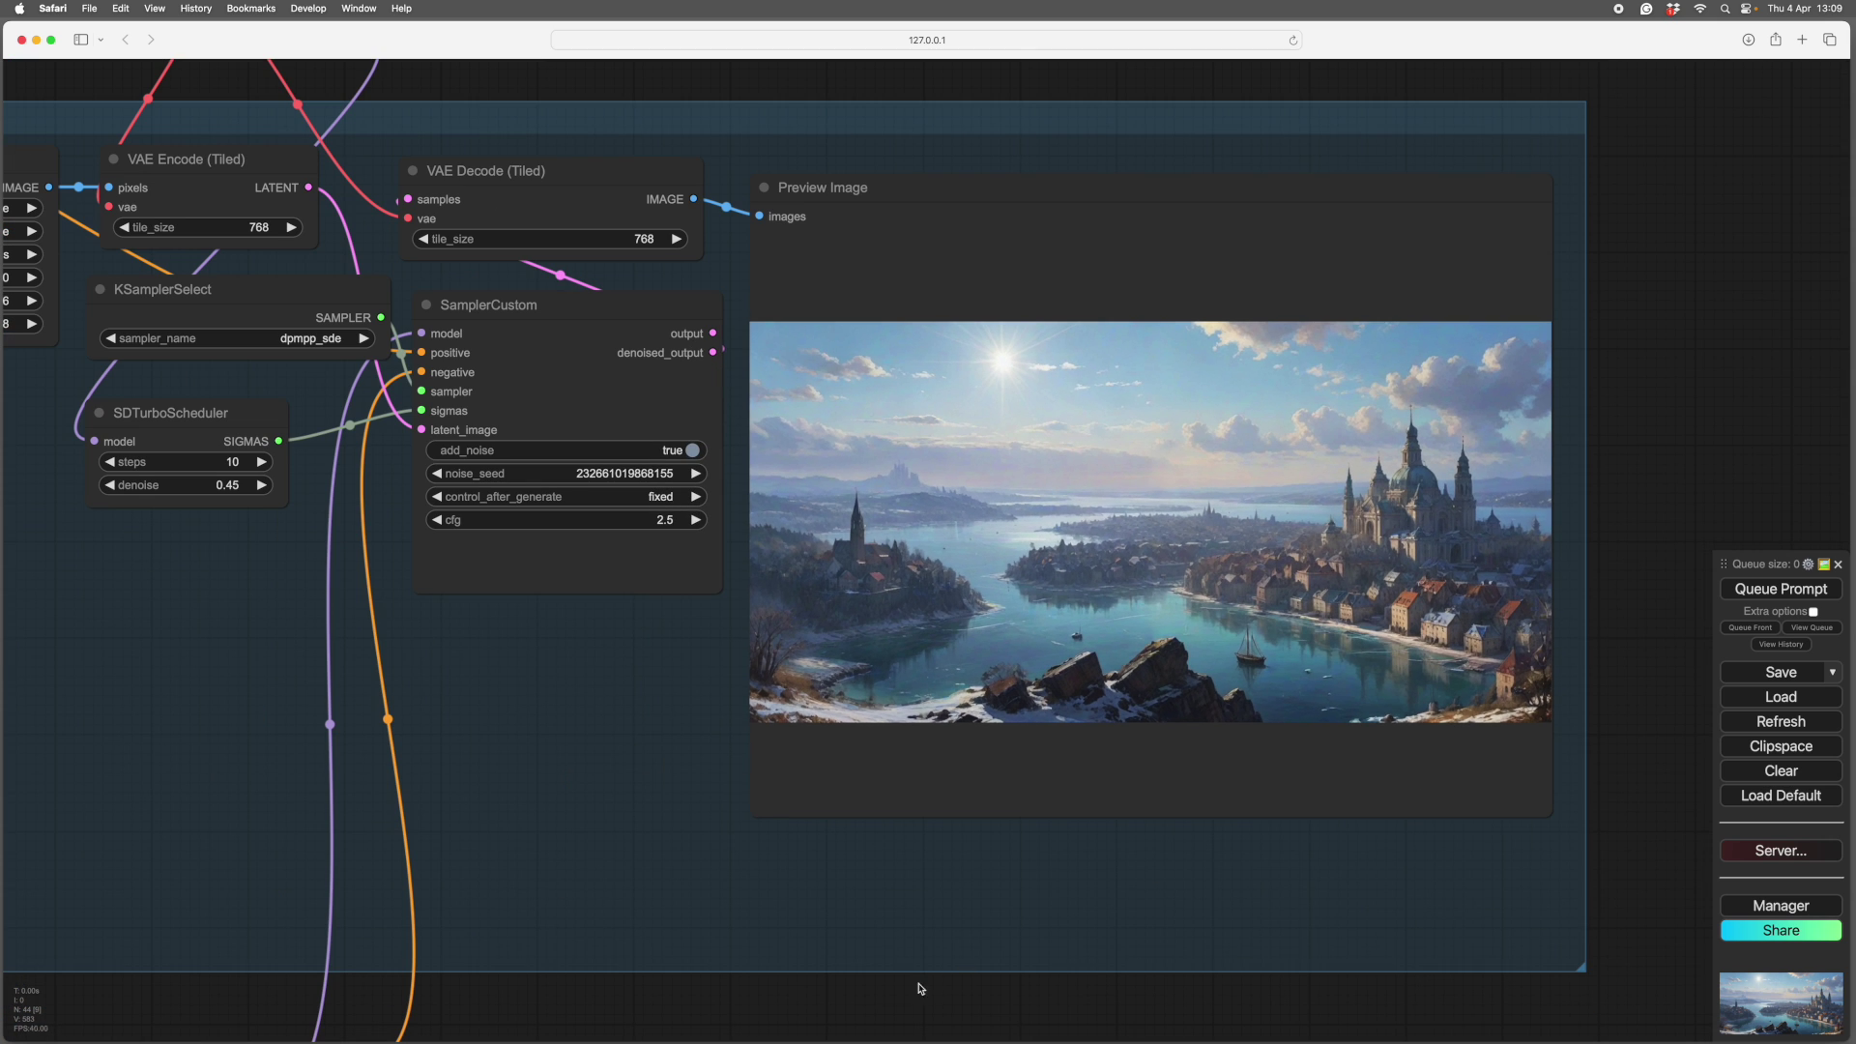
drag(900, 978, 1566, 681)
scroll(871, 545, up, 6)
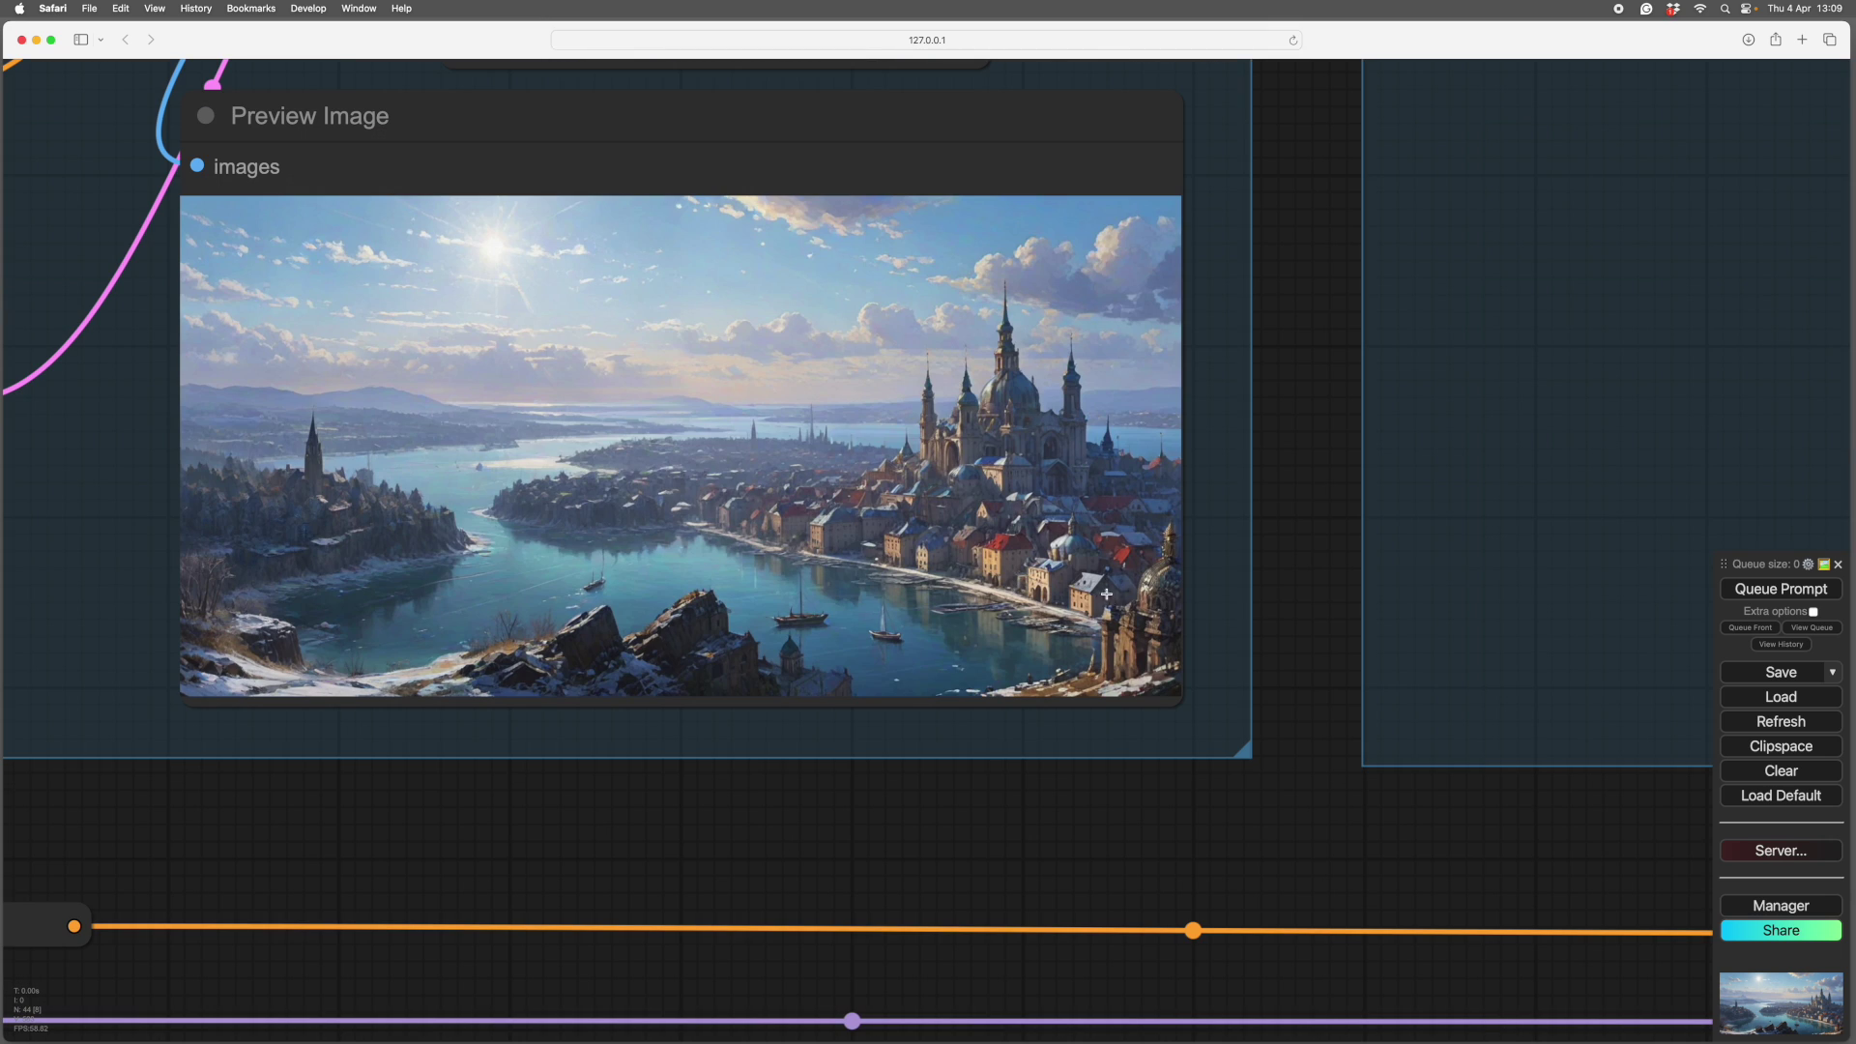
drag(1385, 829, 680, 736)
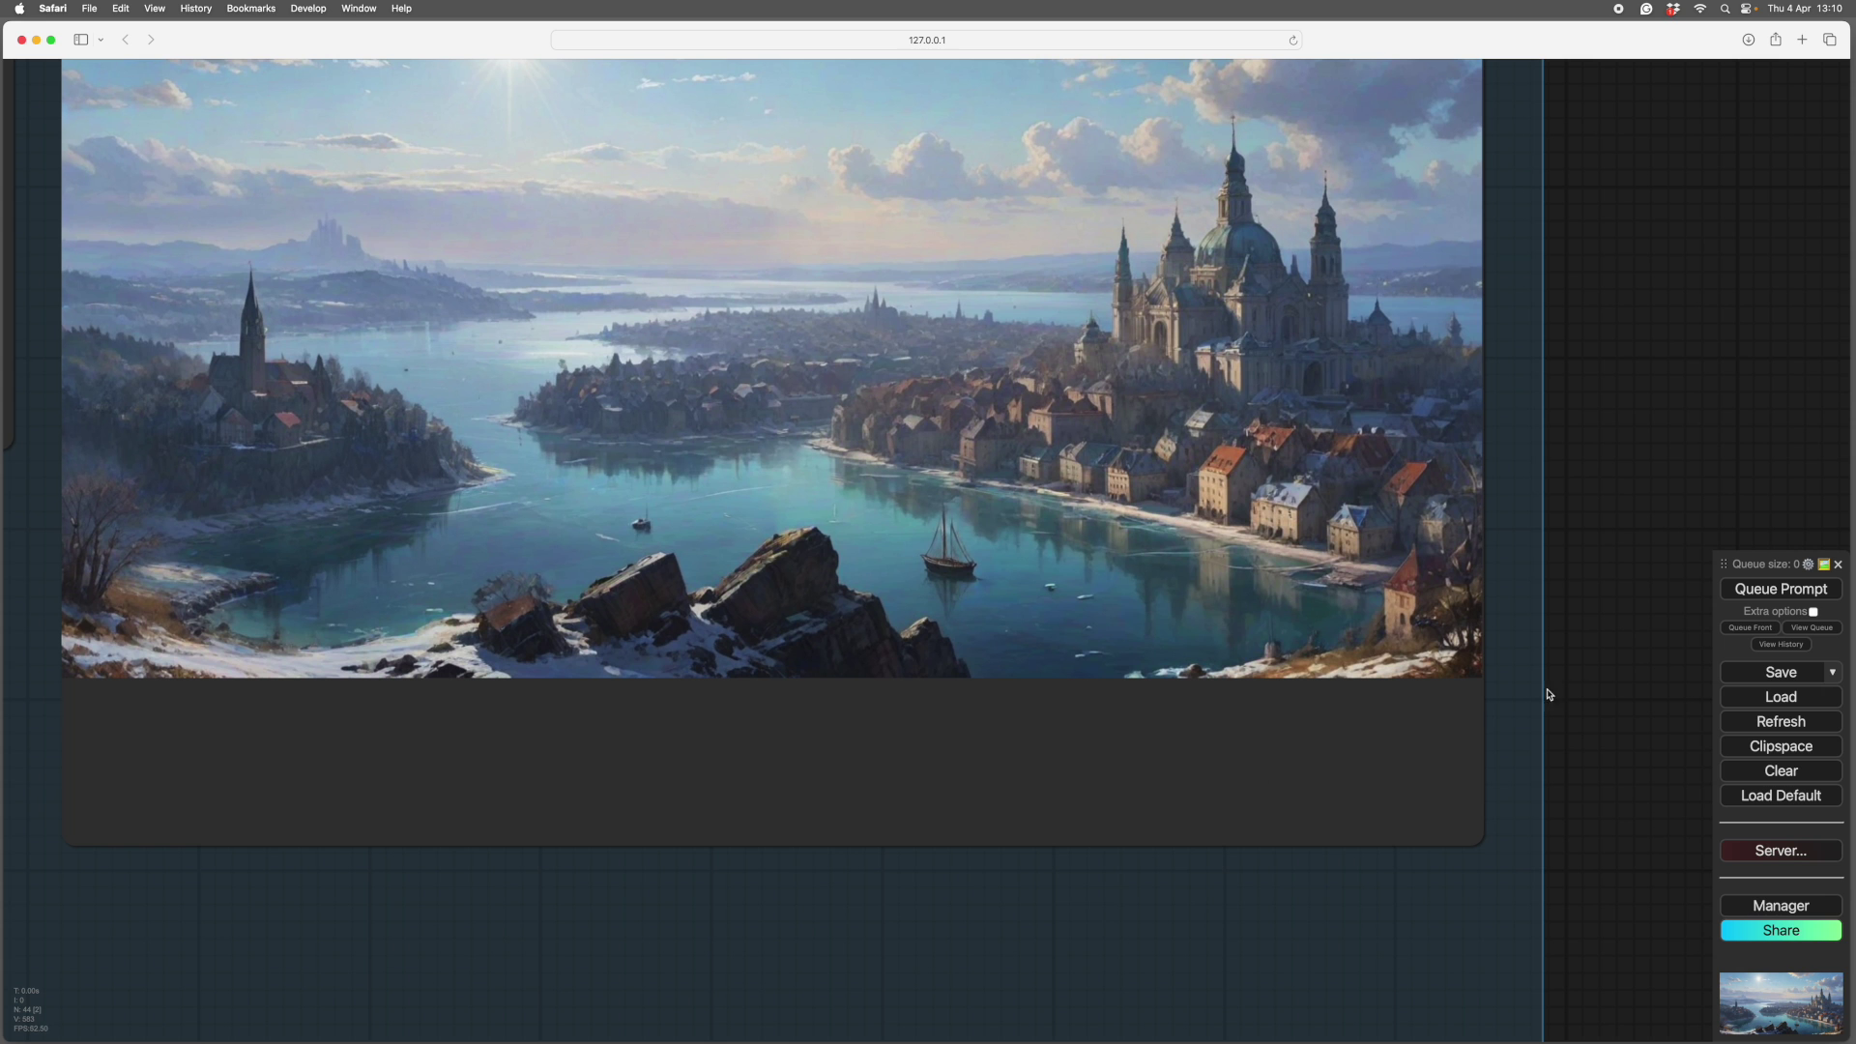
scroll(1614, 692, down, 5)
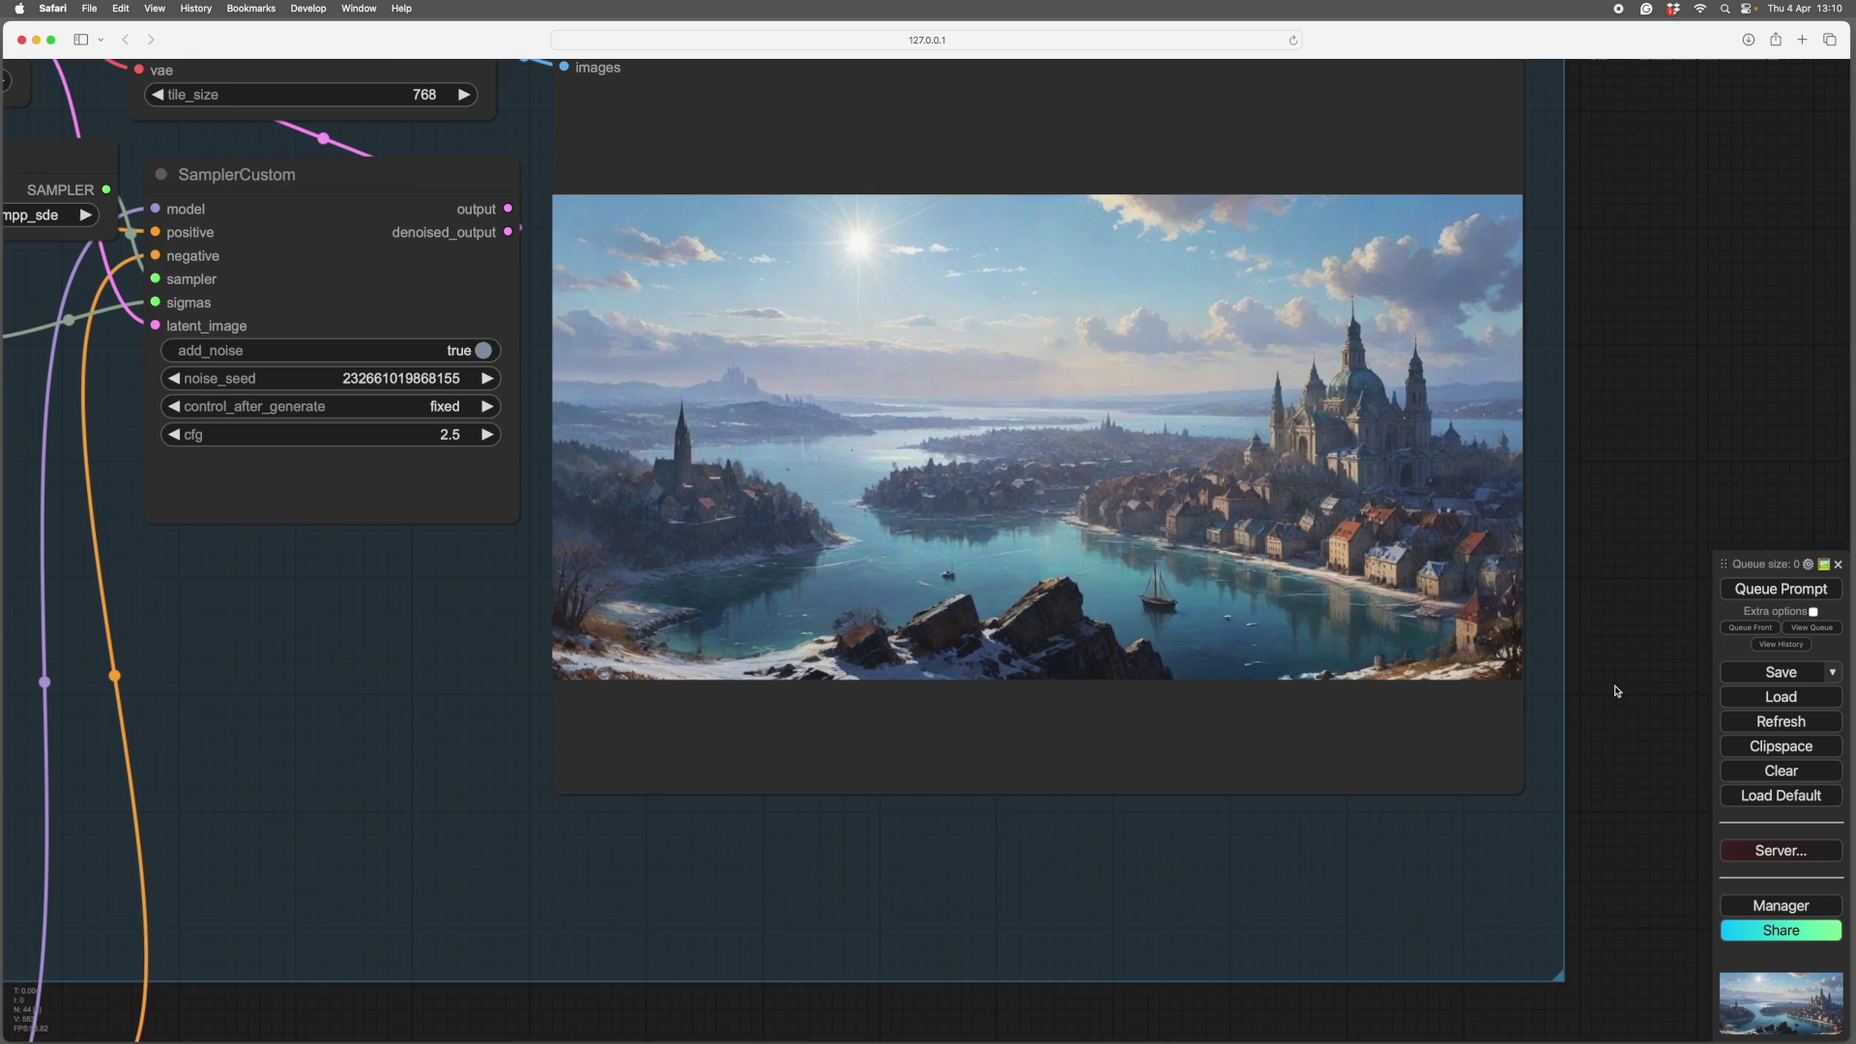
Step: Review the ScaleRefine nodes beside both previews and trace their conditioning back to the Conditioning group
click(1370, 971)
drag(1370, 971, 1396, 953)
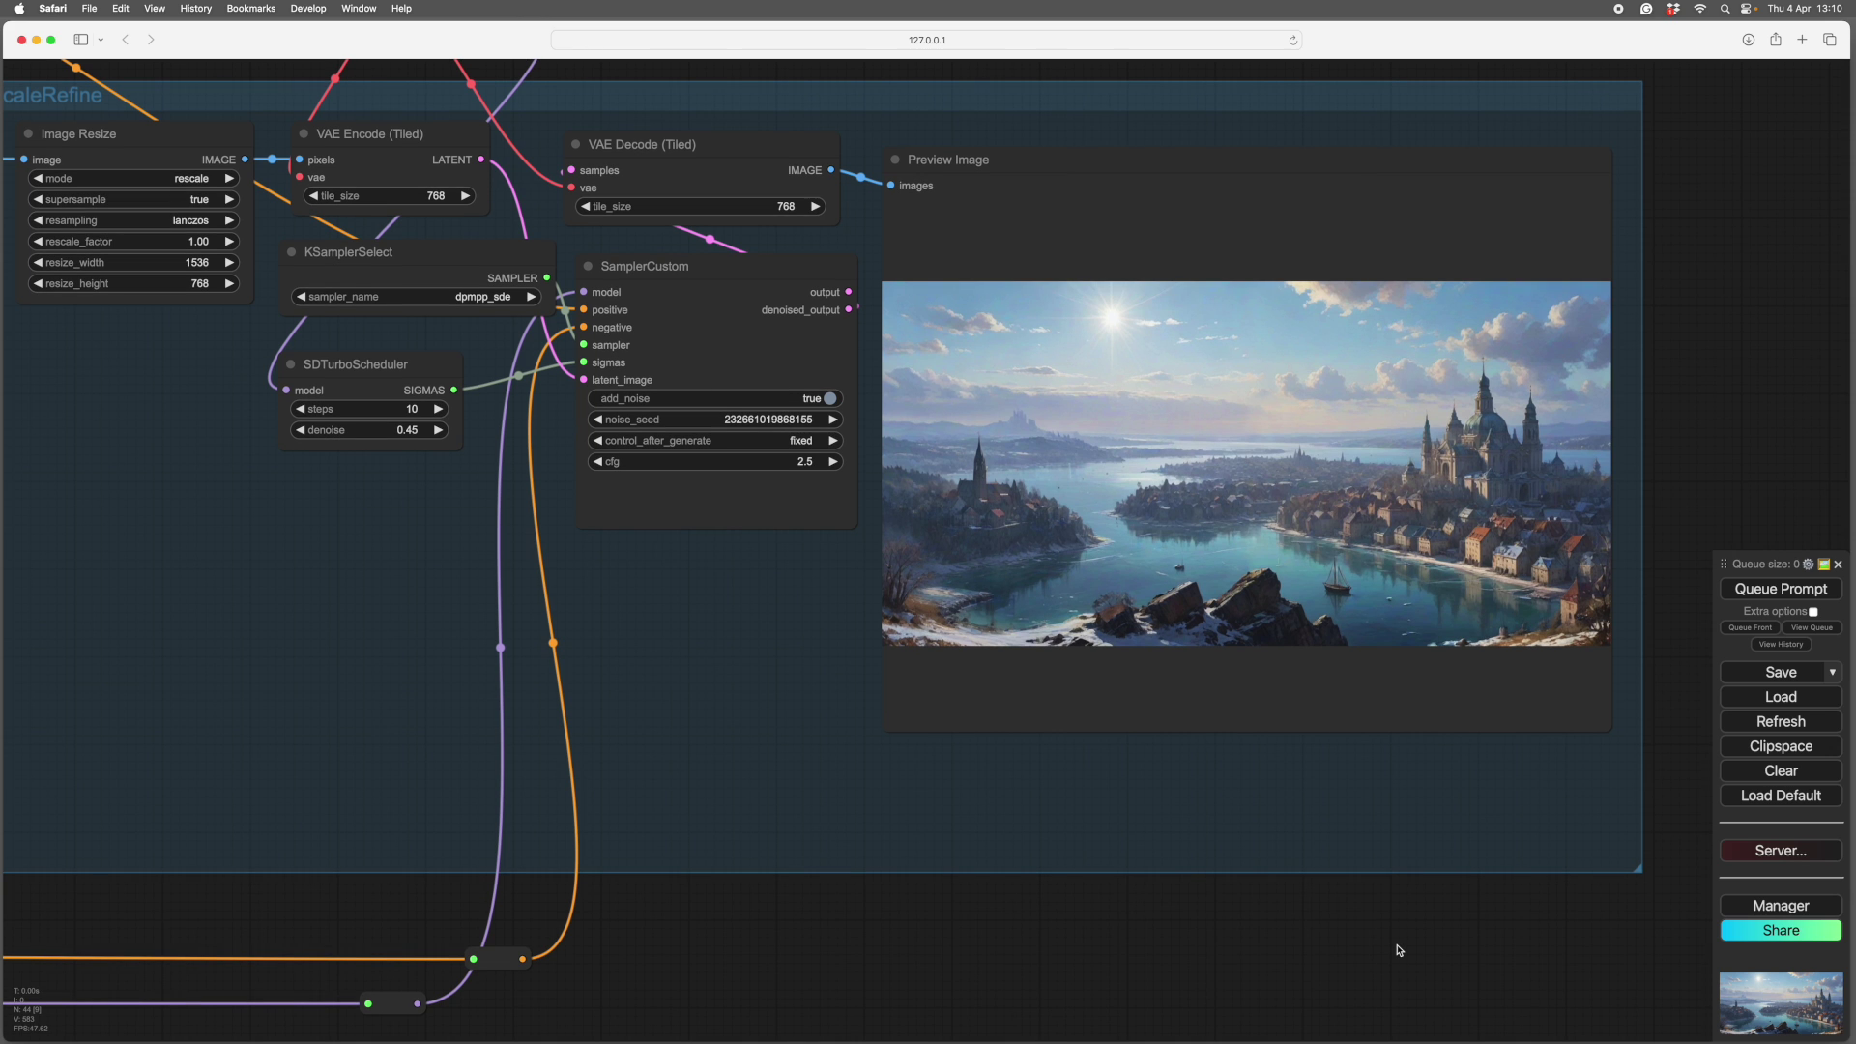
drag(1680, 474, 1559, 514)
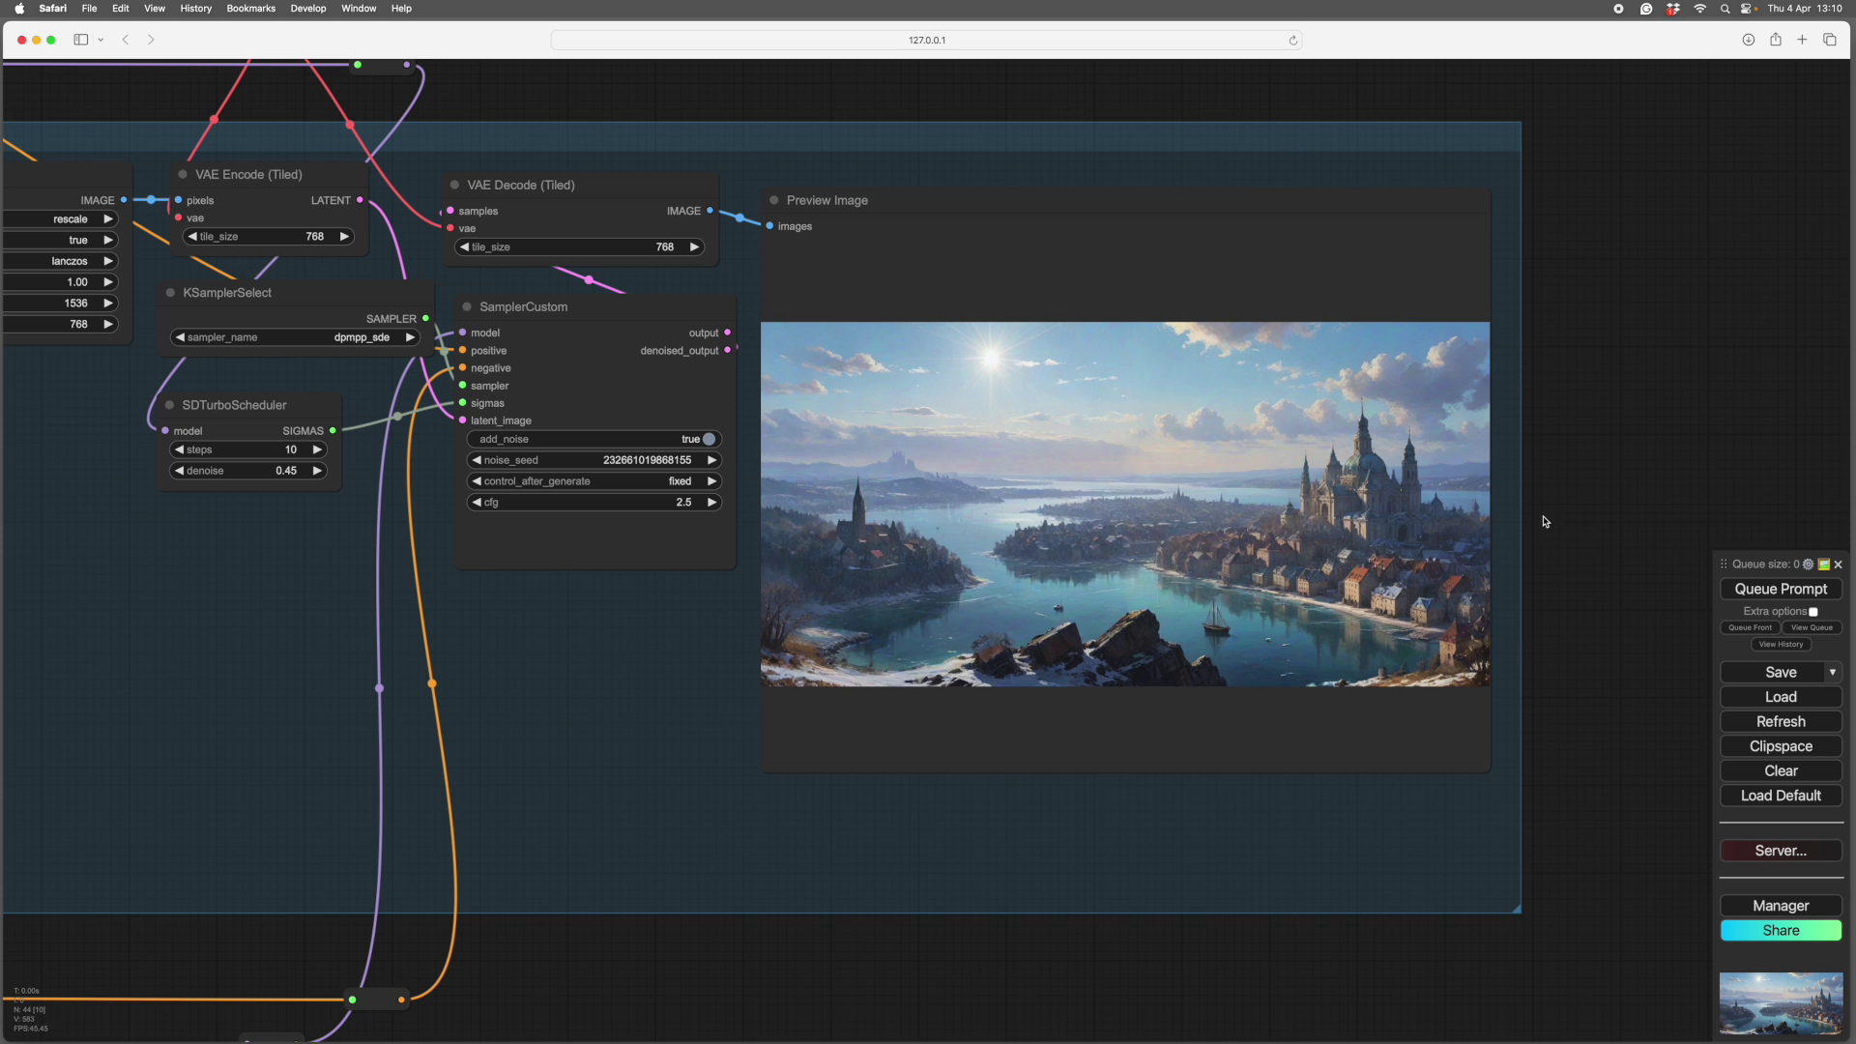
scroll(1606, 555, down, 5)
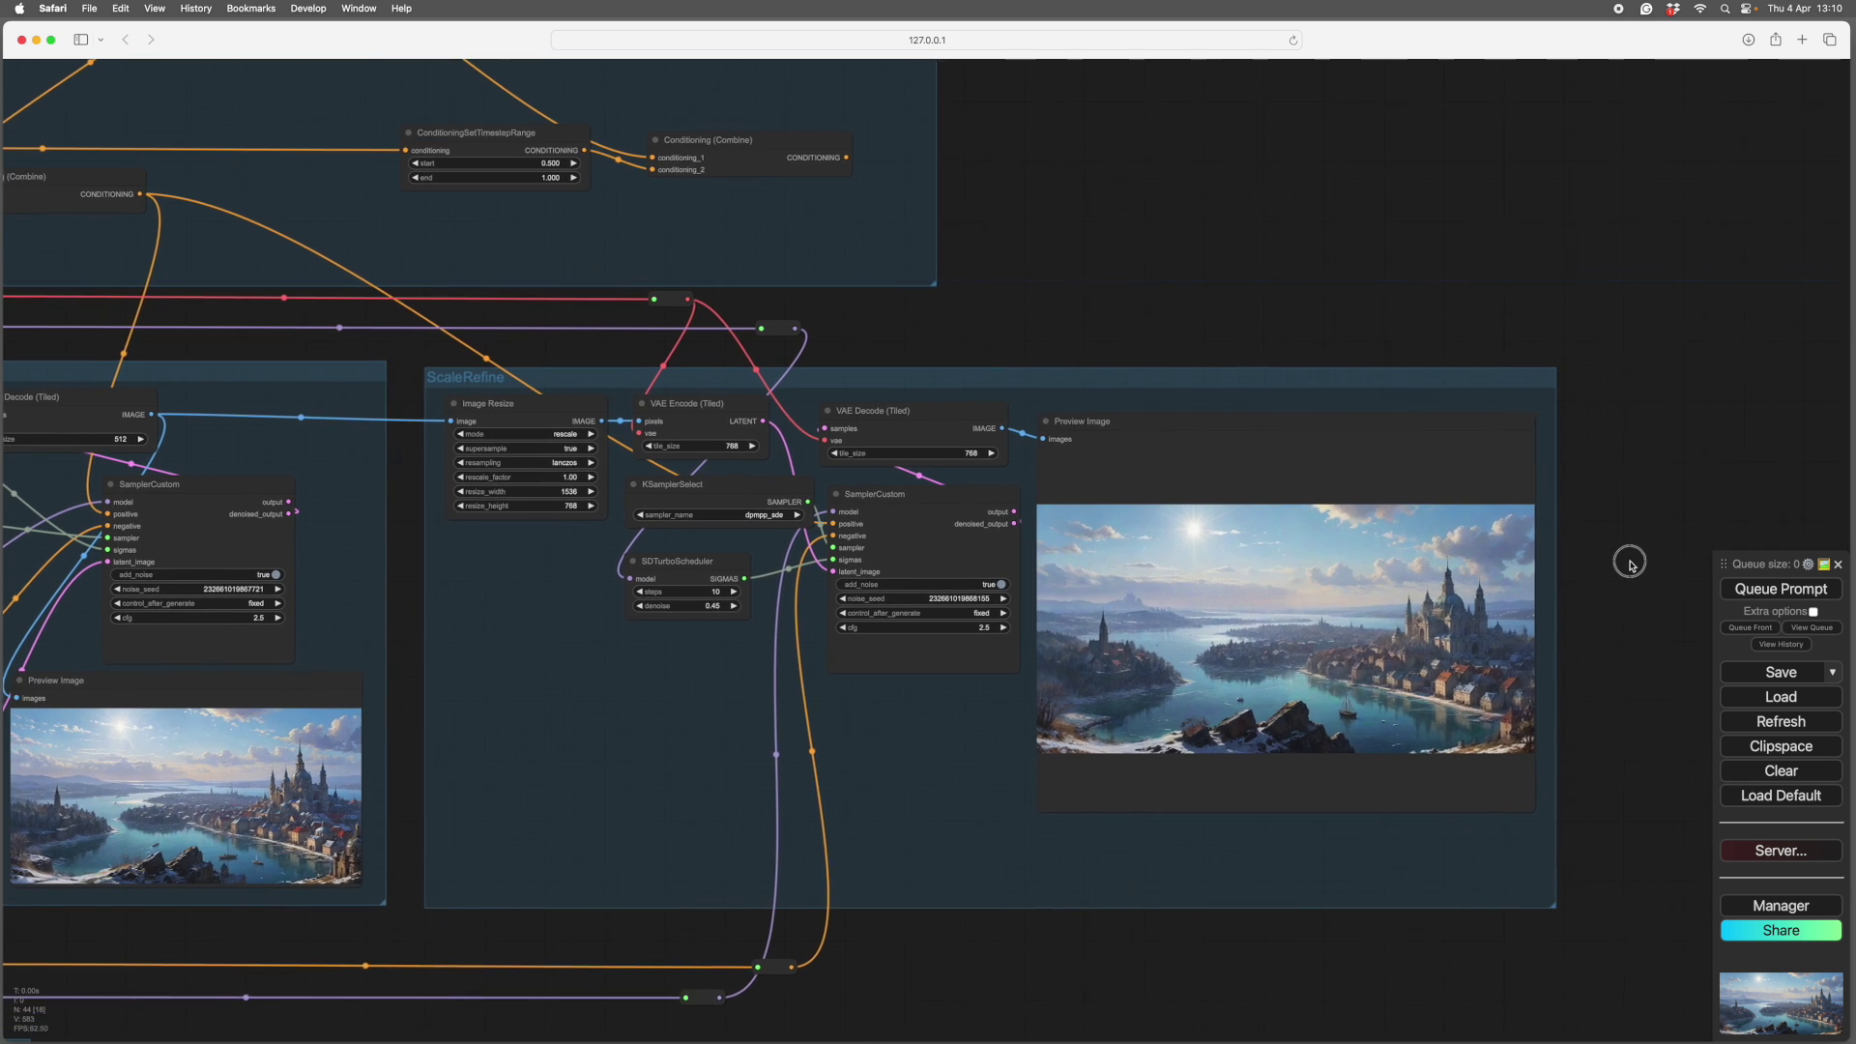
scroll(1401, 286, left, 2)
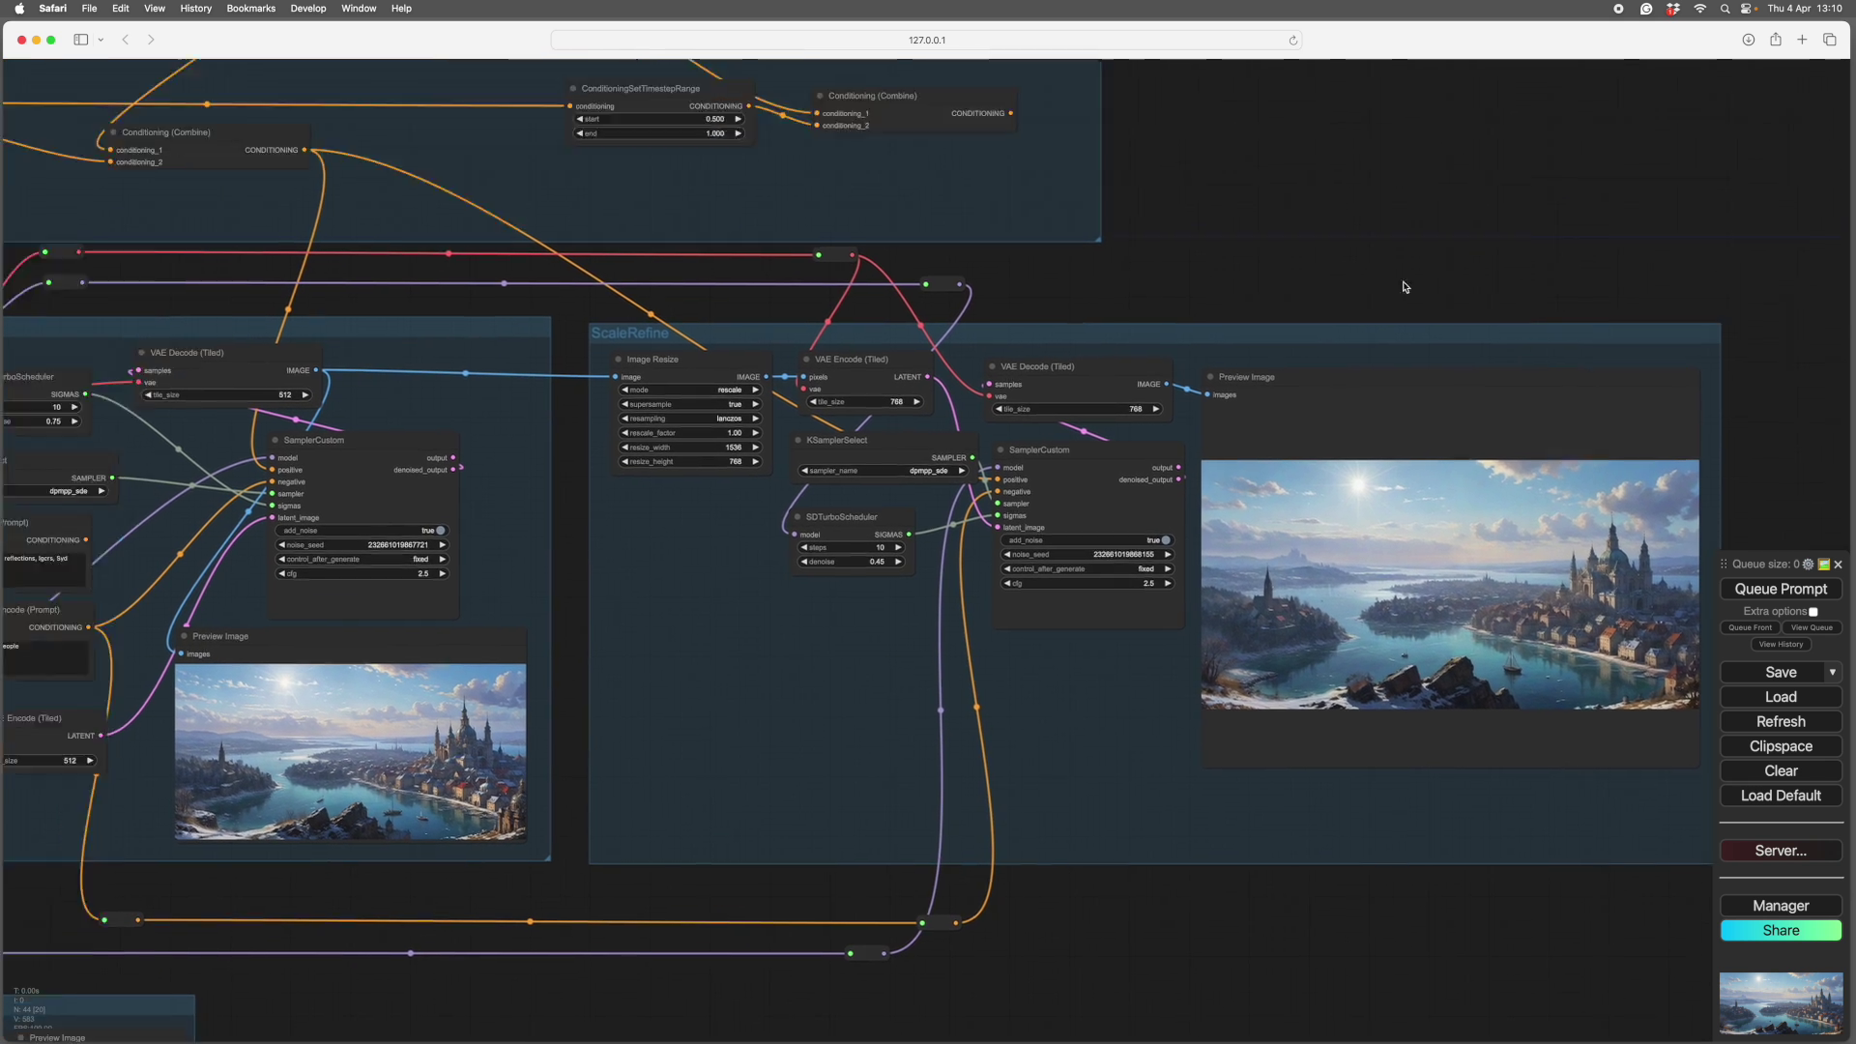
scroll(1351, 937, up, 3)
scroll(1355, 942, down, 3)
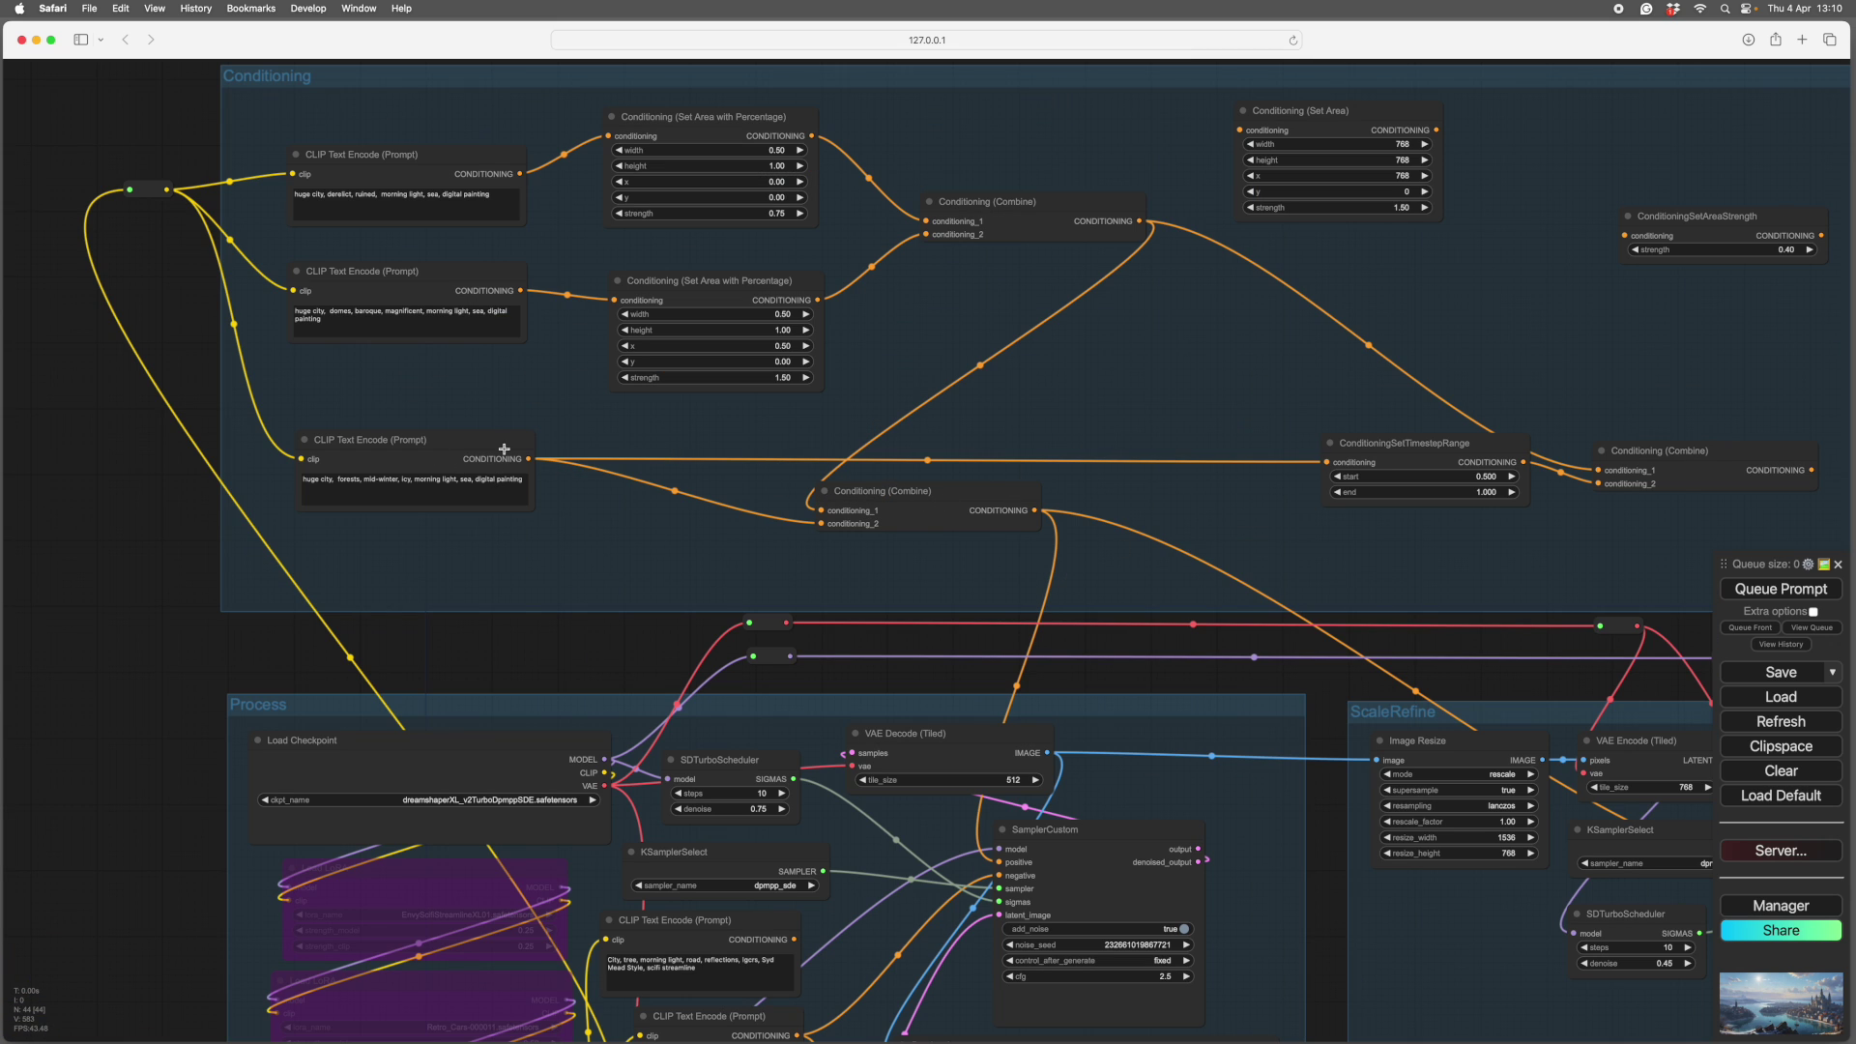
Step: Nudge a reroute node on the VAE line and one on the model line above the Process and ScaleRefine groups to level both links
drag(554, 642, 529, 549)
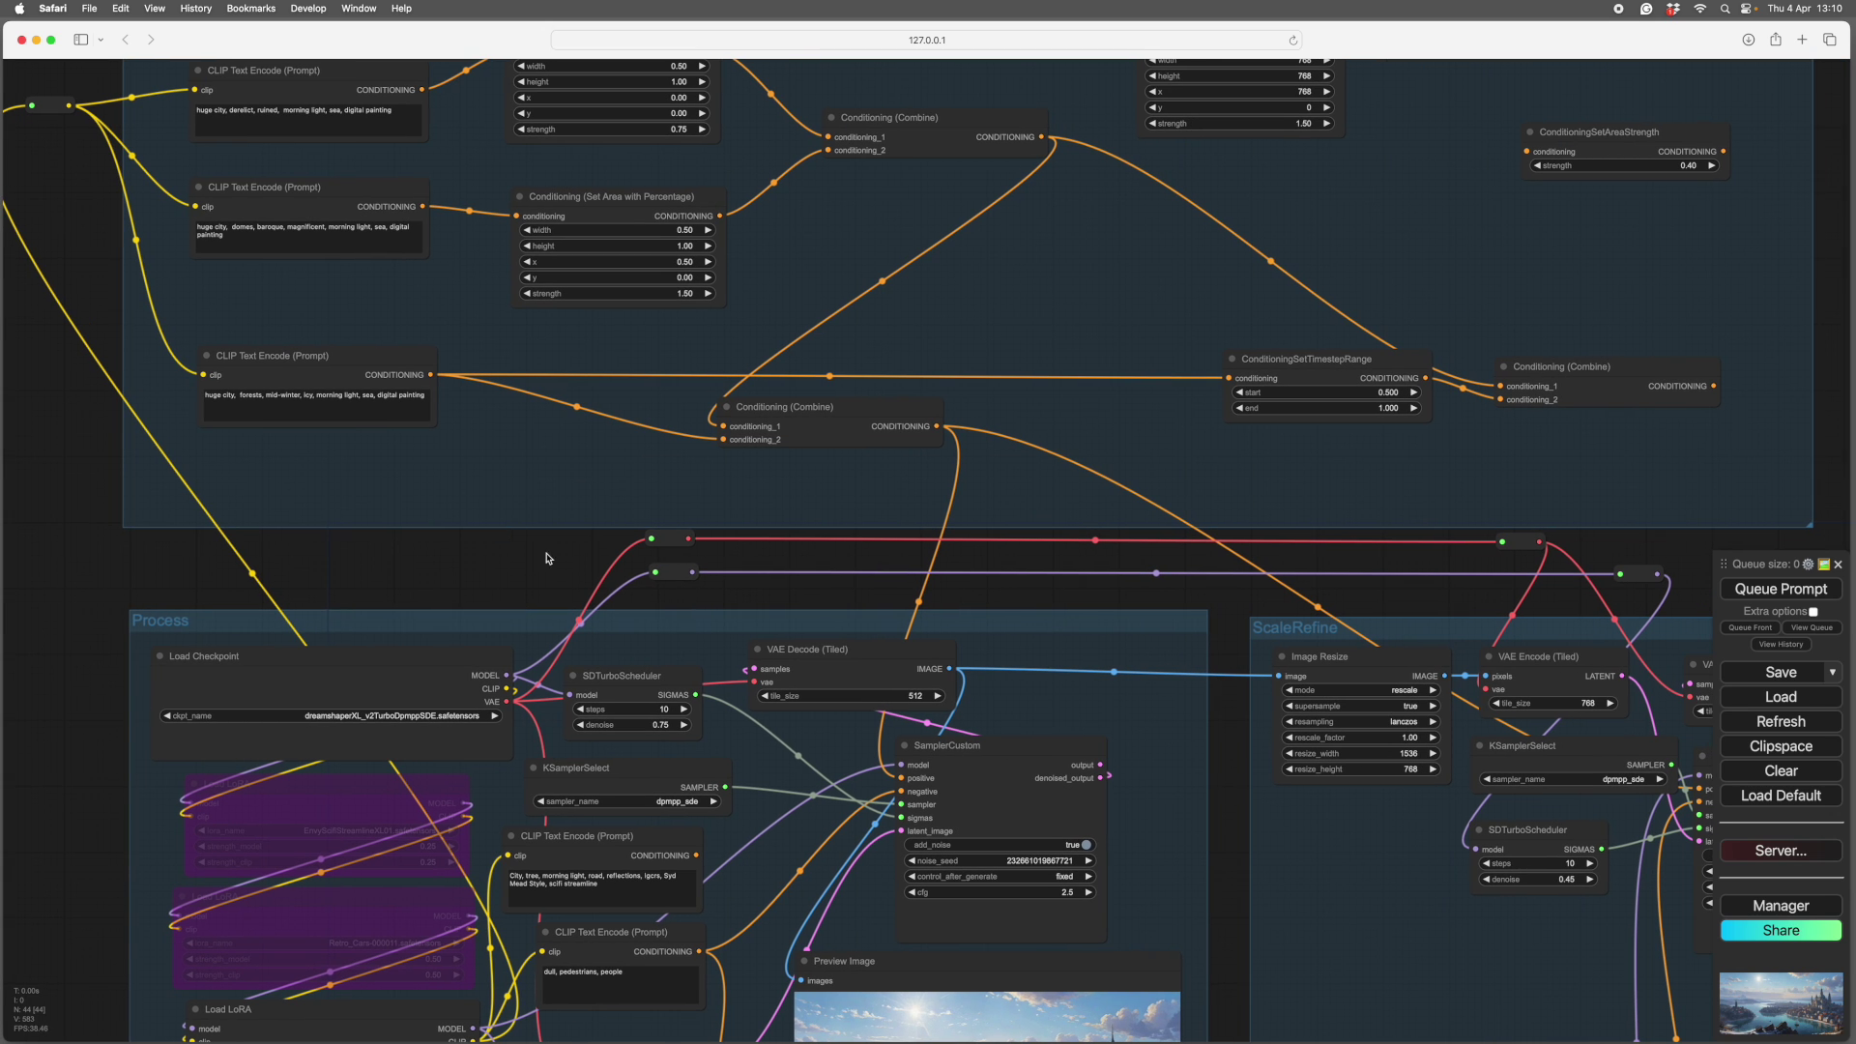
click(672, 544)
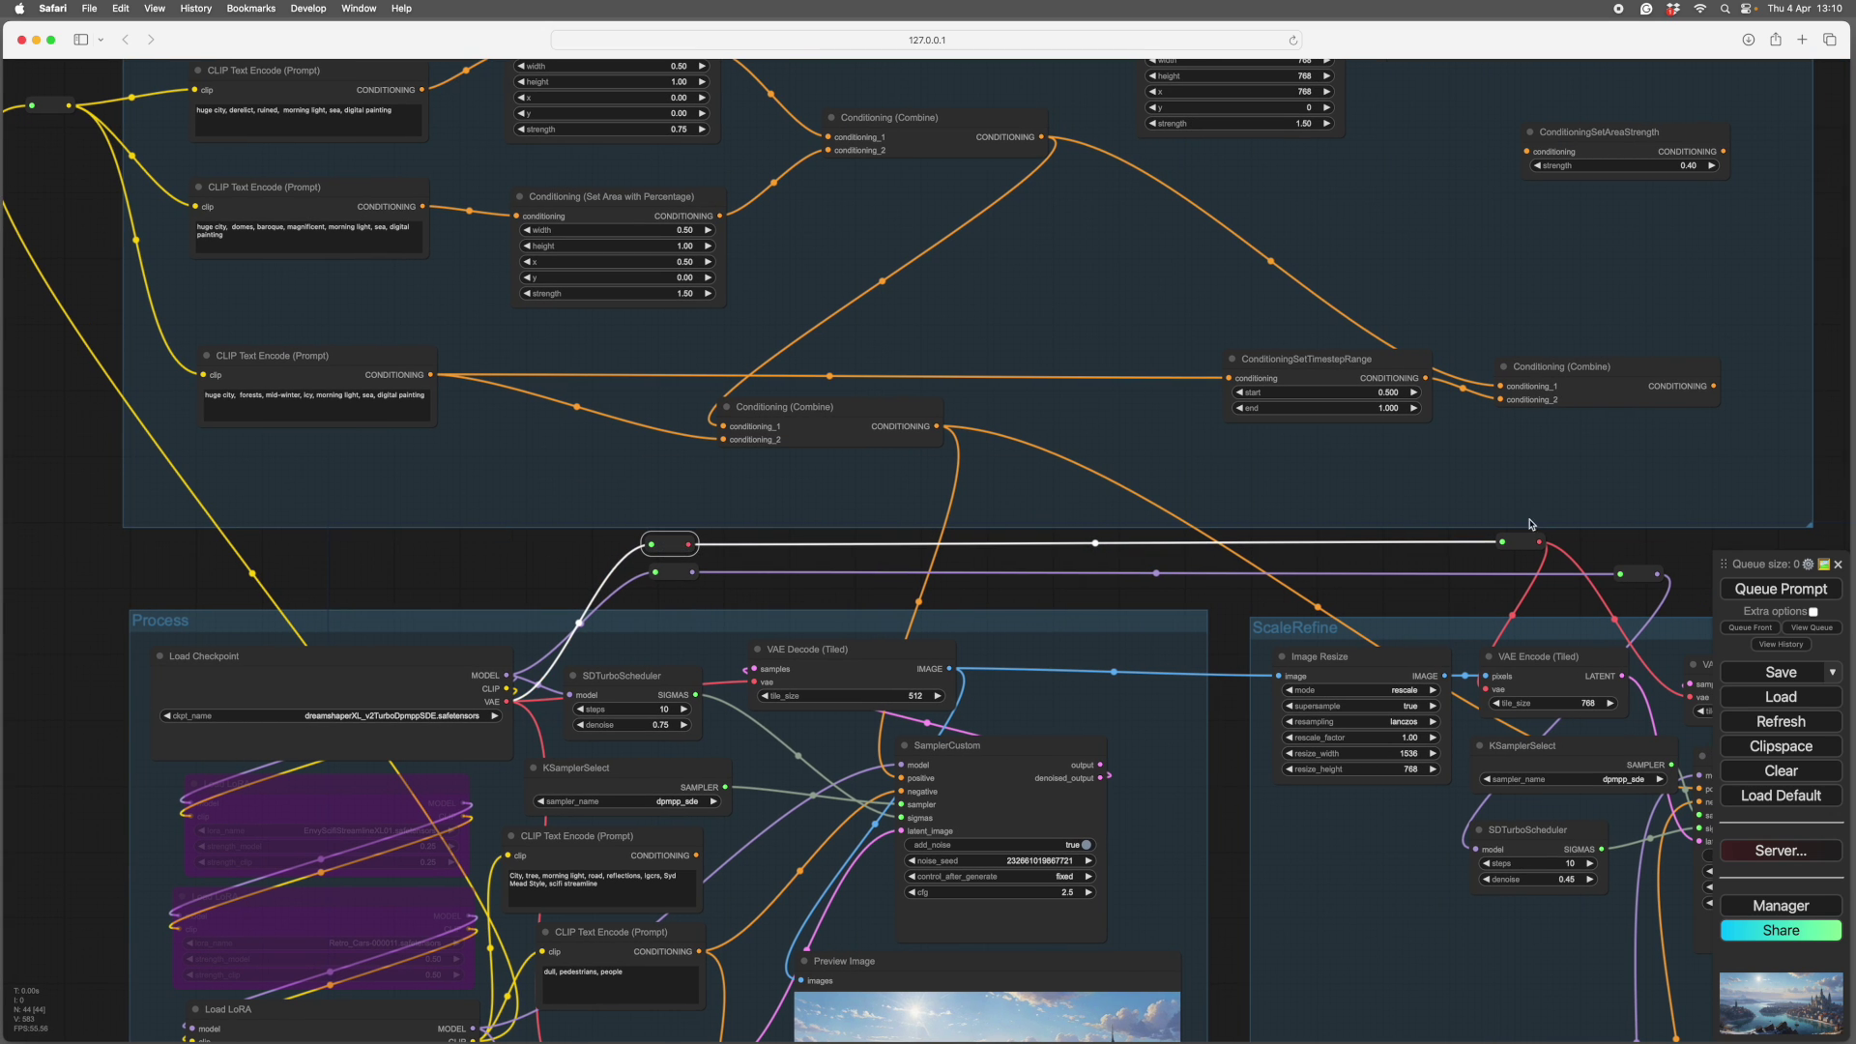
click(1624, 574)
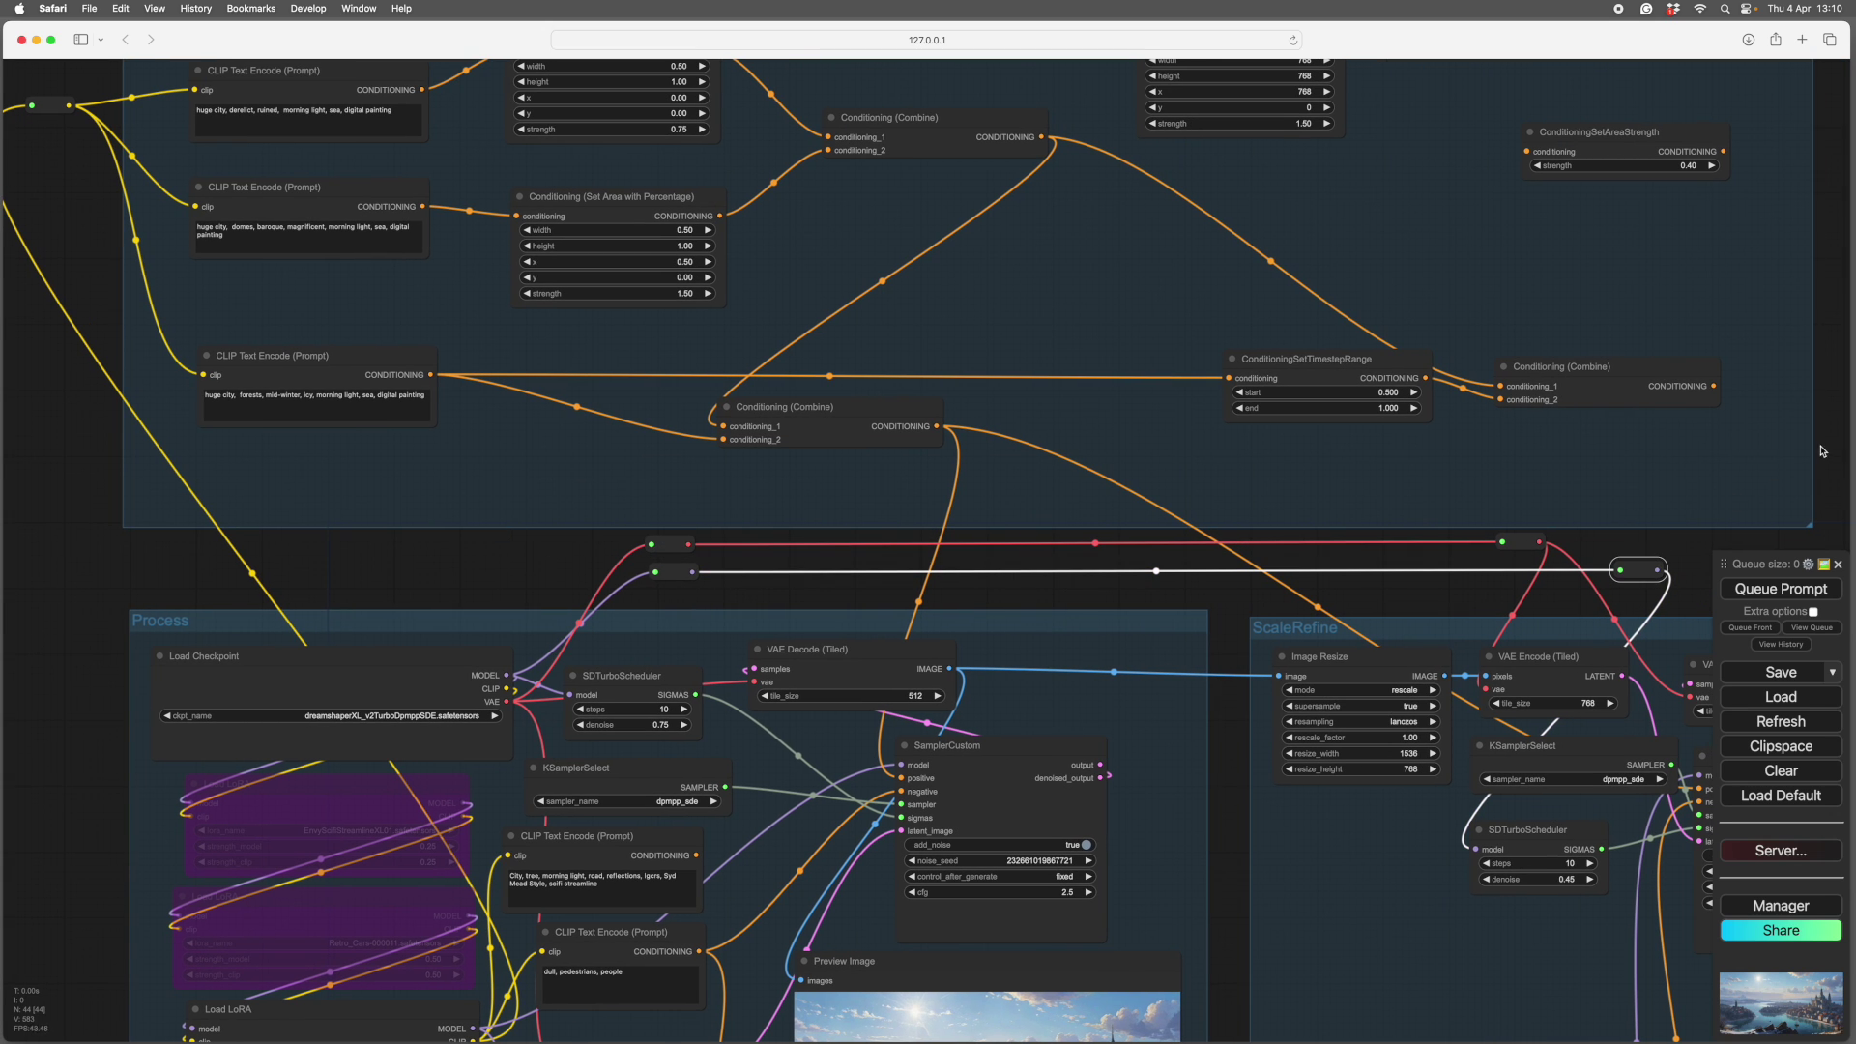
scroll(1809, 456, down, 1)
scroll(1809, 456, down, 5)
scroll(1727, 526, up, 2)
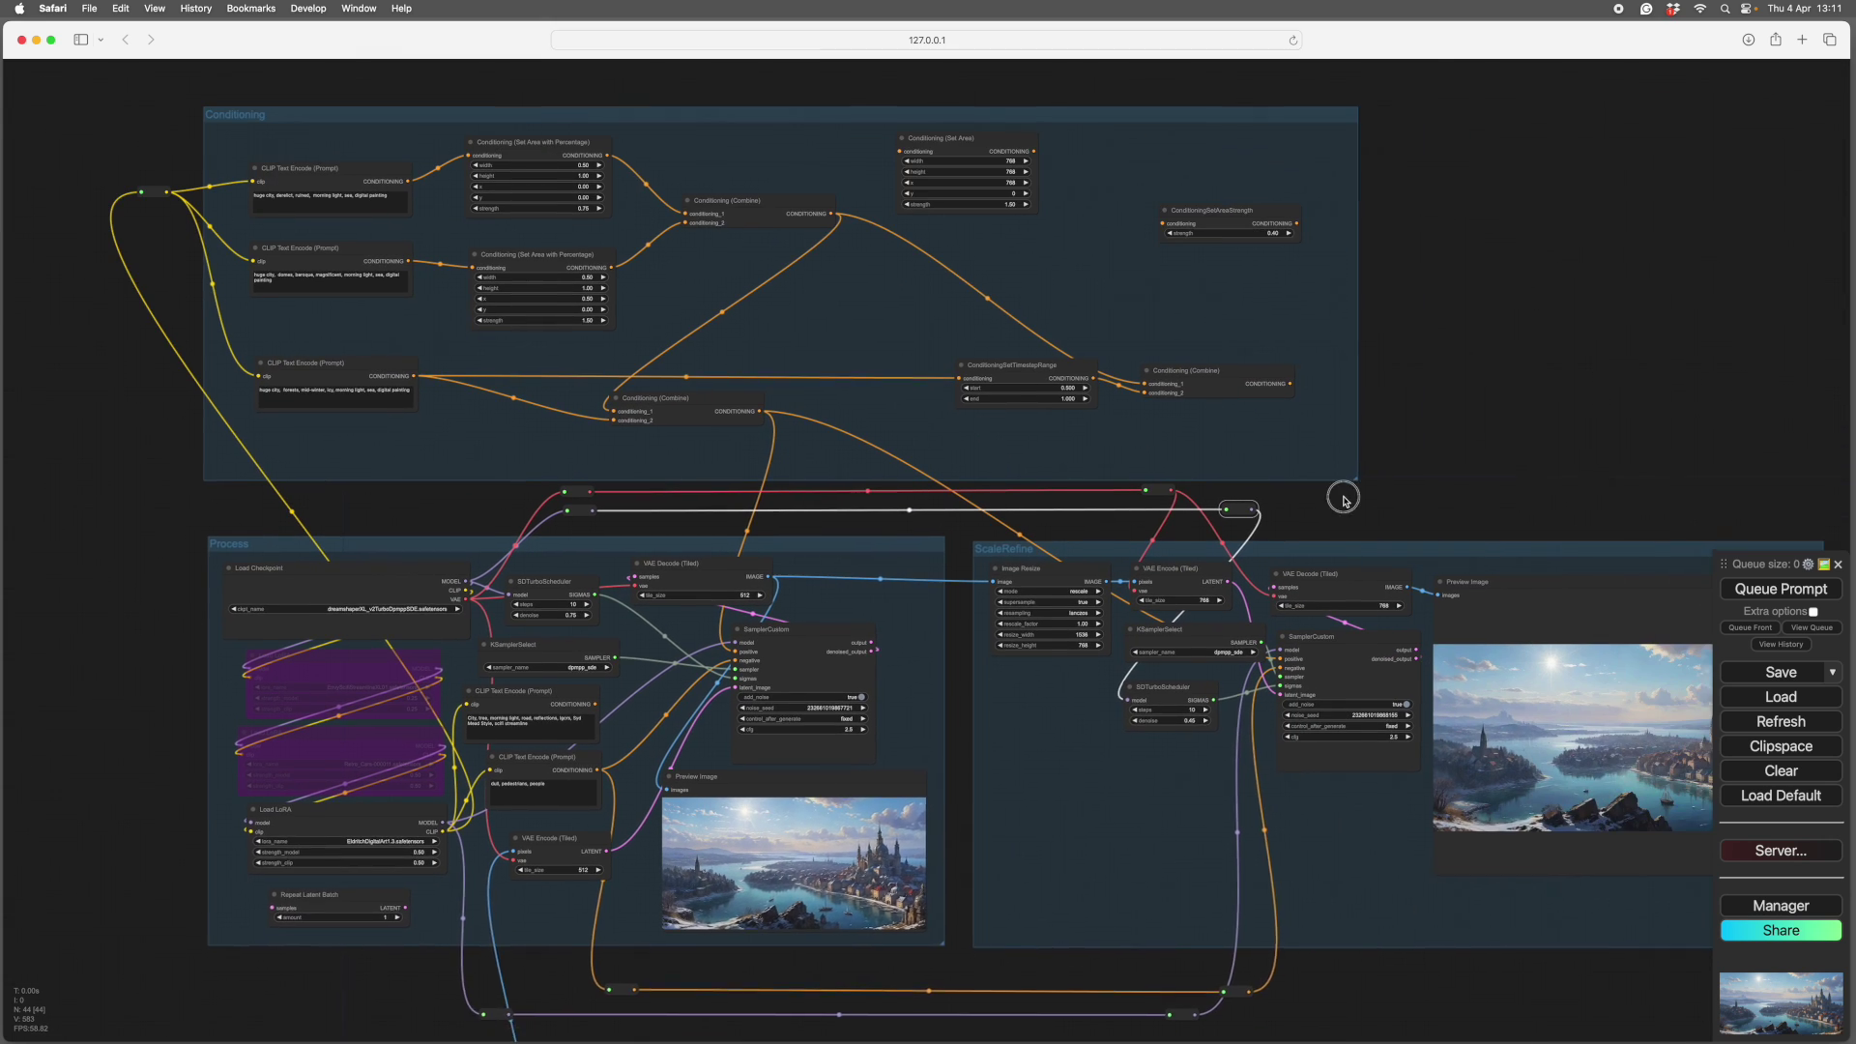
Step: Shift the ConditioningSetTimestepRange node left and place the ConditioningSetAreaStrength node between it and the Conditioning (Set Area) node
drag(925, 379, 870, 377)
drag(1423, 267, 1434, 500)
drag(1170, 461, 908, 555)
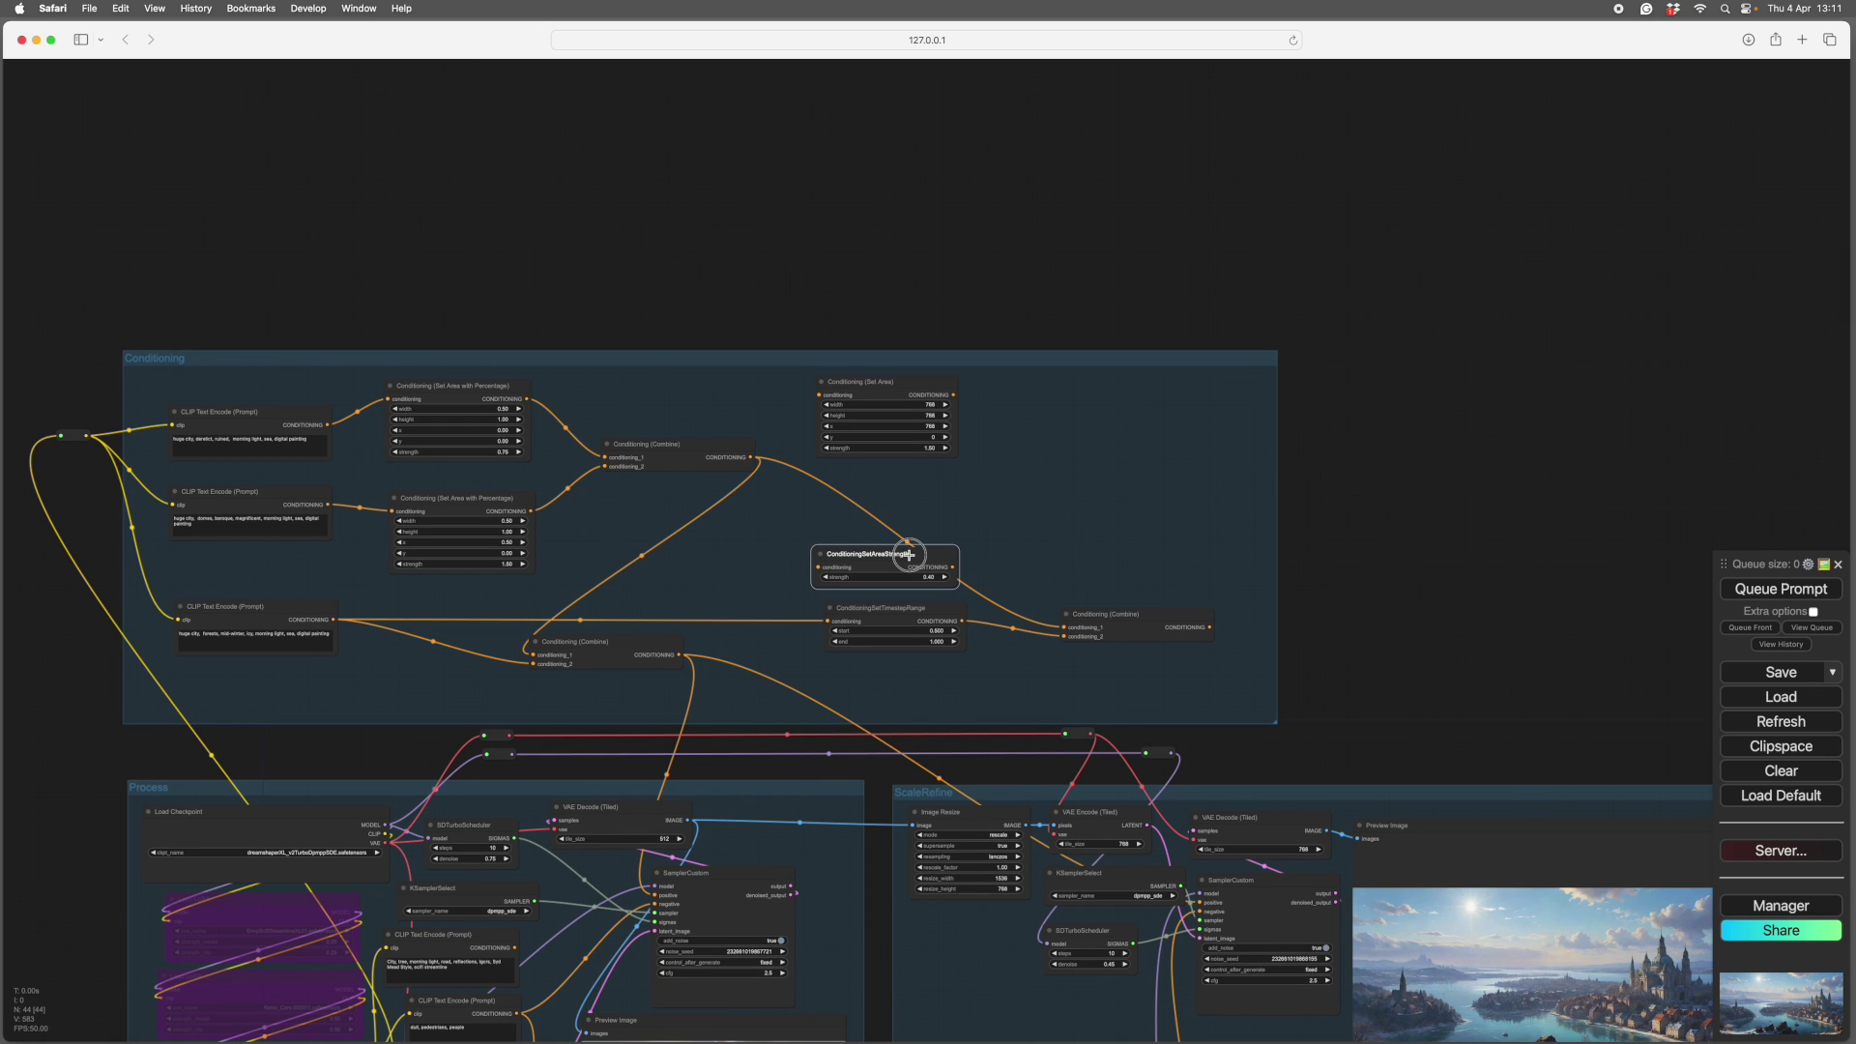
Step: Move the ConditioningSetAreaStrength node up beside the Conditioning (Set Area) node, clear of the link into the last Conditioning (Combine) node
drag(909, 555, 1127, 394)
scroll(1327, 644, up, 6)
scroll(1431, 541, down, 1)
drag(1396, 502, 1592, 587)
scroll(1573, 594, up, 1)
scroll(1568, 602, up, 2)
drag(1546, 644, 1650, 607)
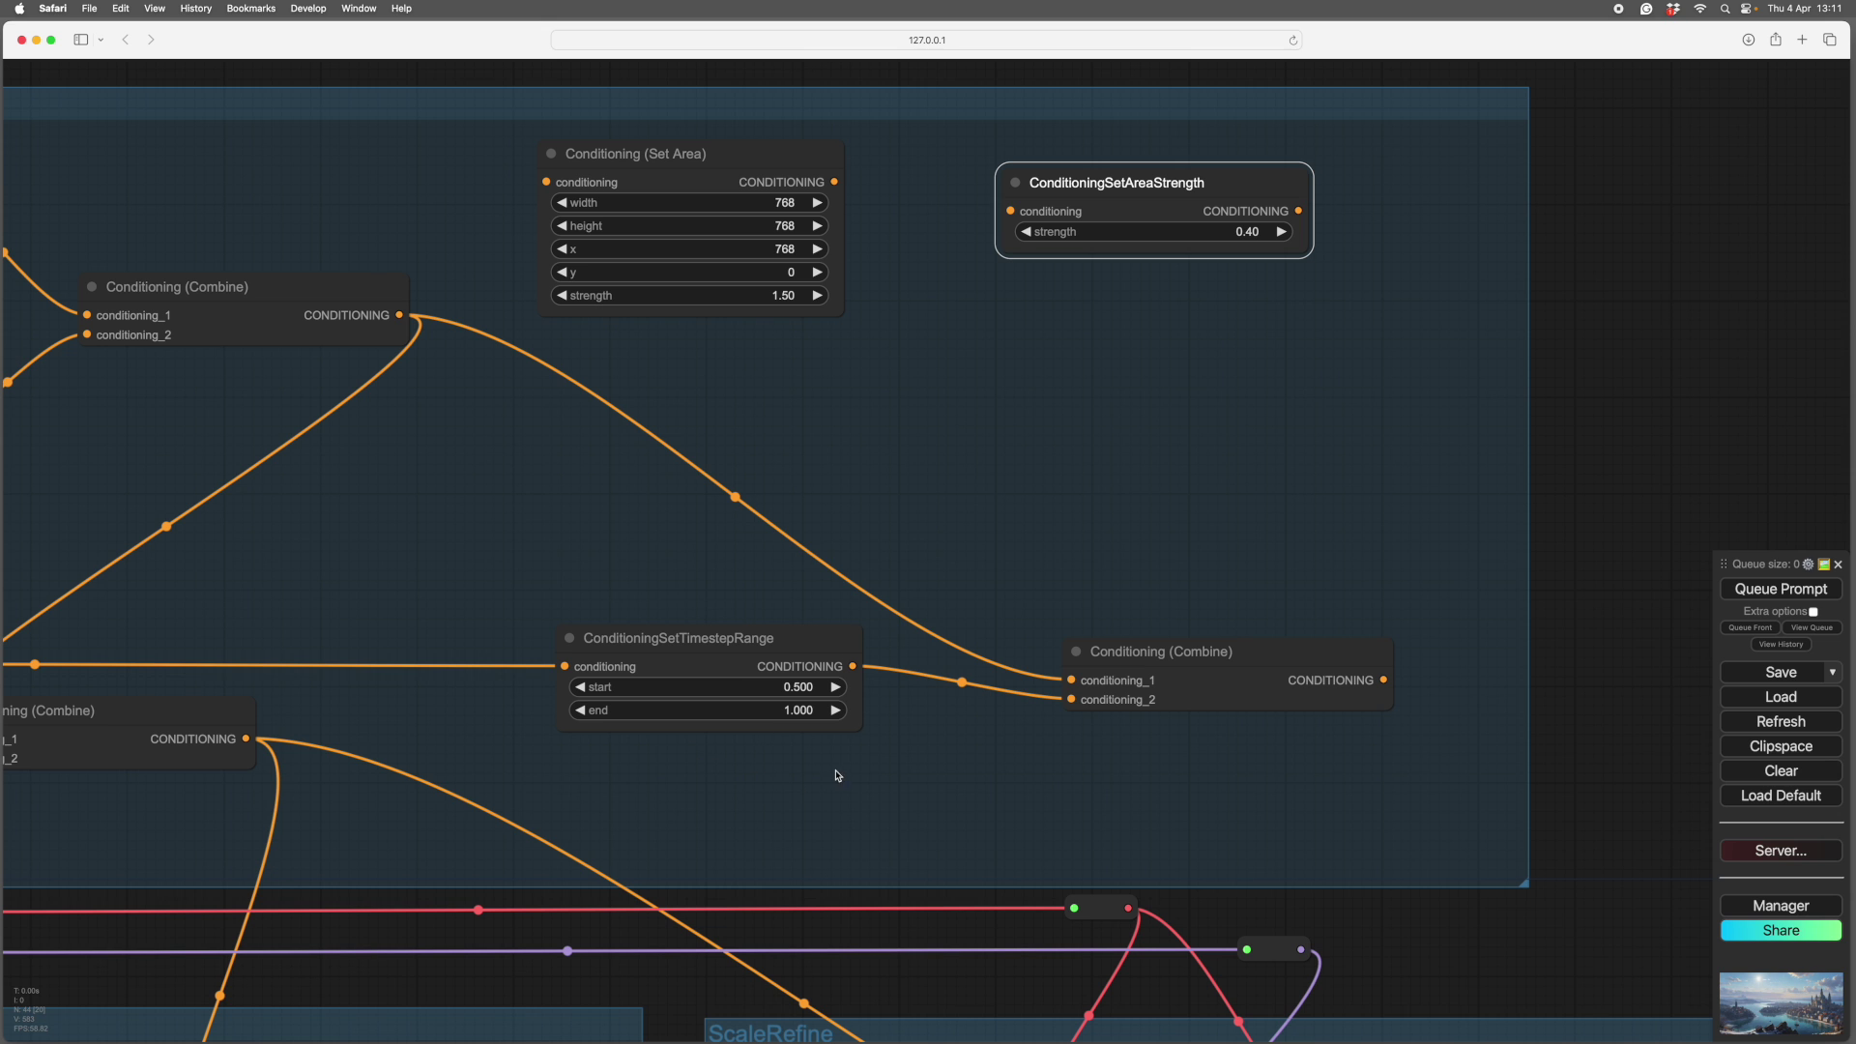
Step: Review the Conditioning group from its three text prompts through the area nodes to the ConditioningSetTimestepRange and final Combine nodes
drag(1391, 929, 1458, 908)
drag(865, 908, 879, 937)
drag(521, 541, 574, 569)
scroll(308, 399, left, 10)
scroll(308, 399, up, 1)
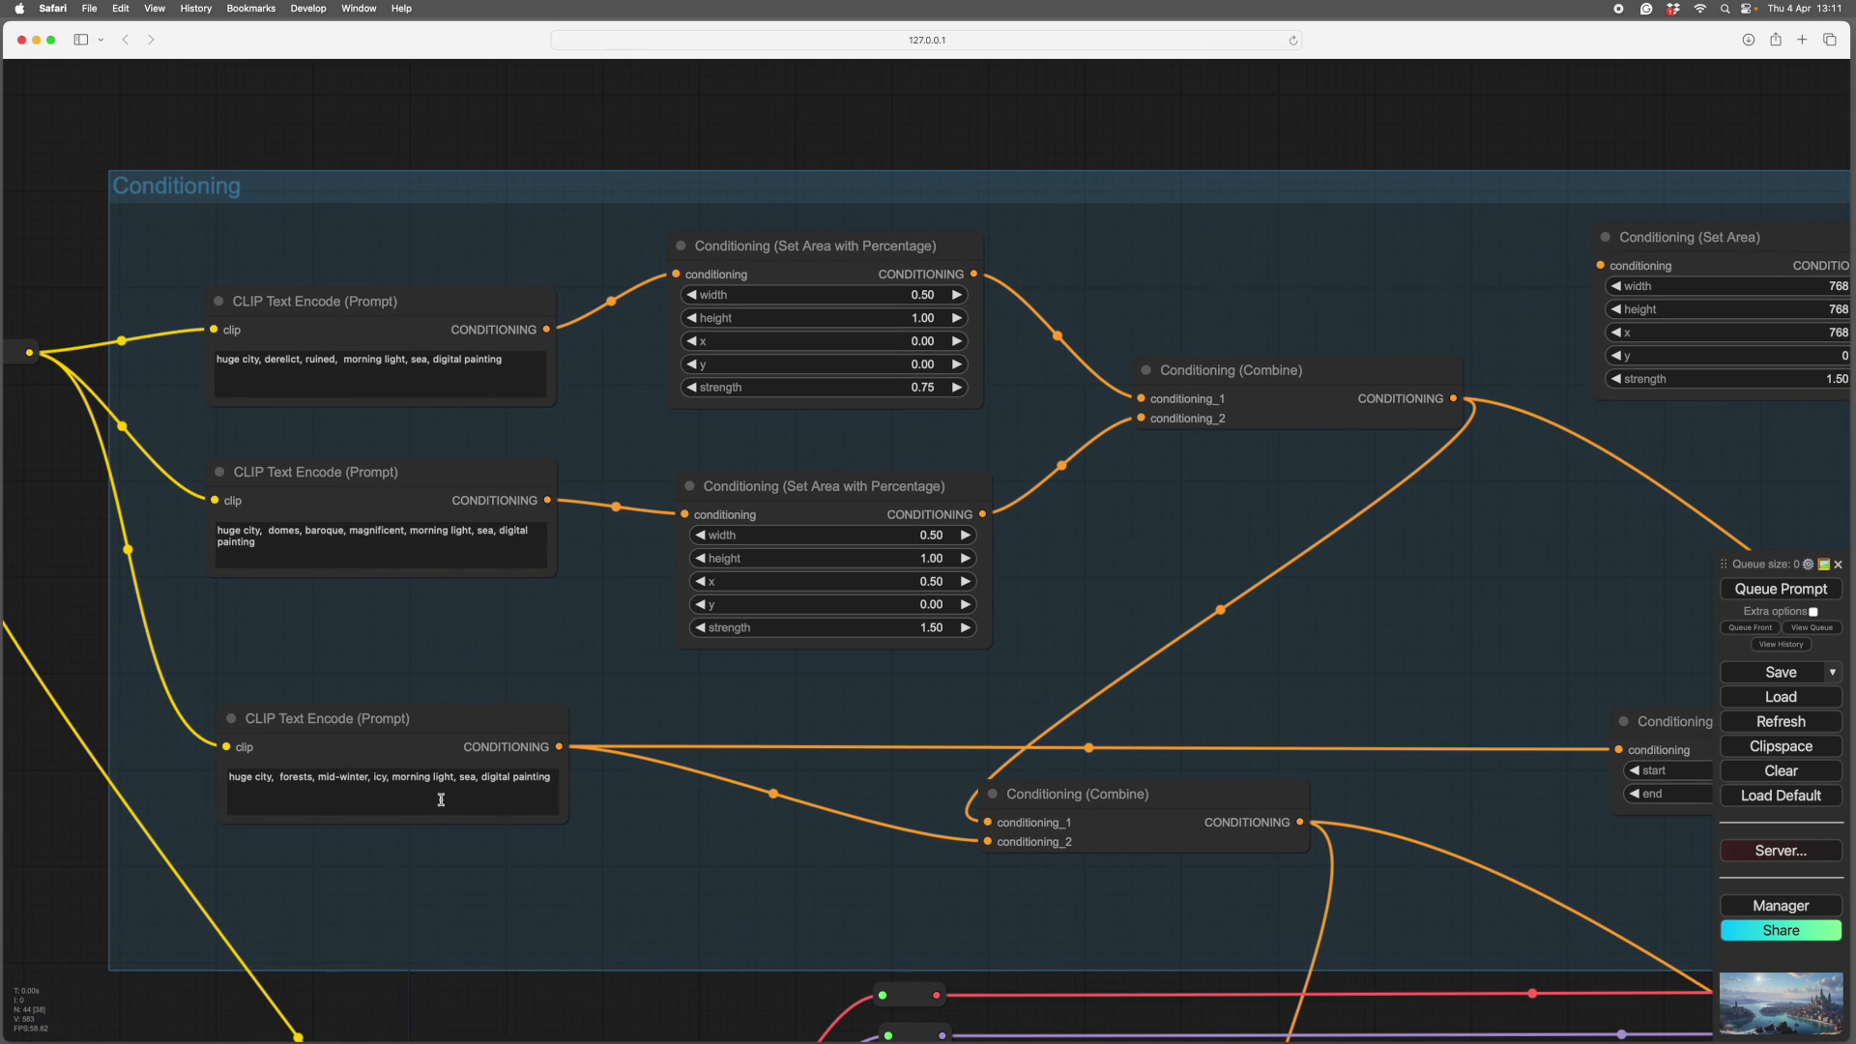
scroll(1357, 1015, right, 9)
scroll(1357, 1015, down, 3)
scroll(1052, 745, right, 2)
scroll(1052, 745, up, 1)
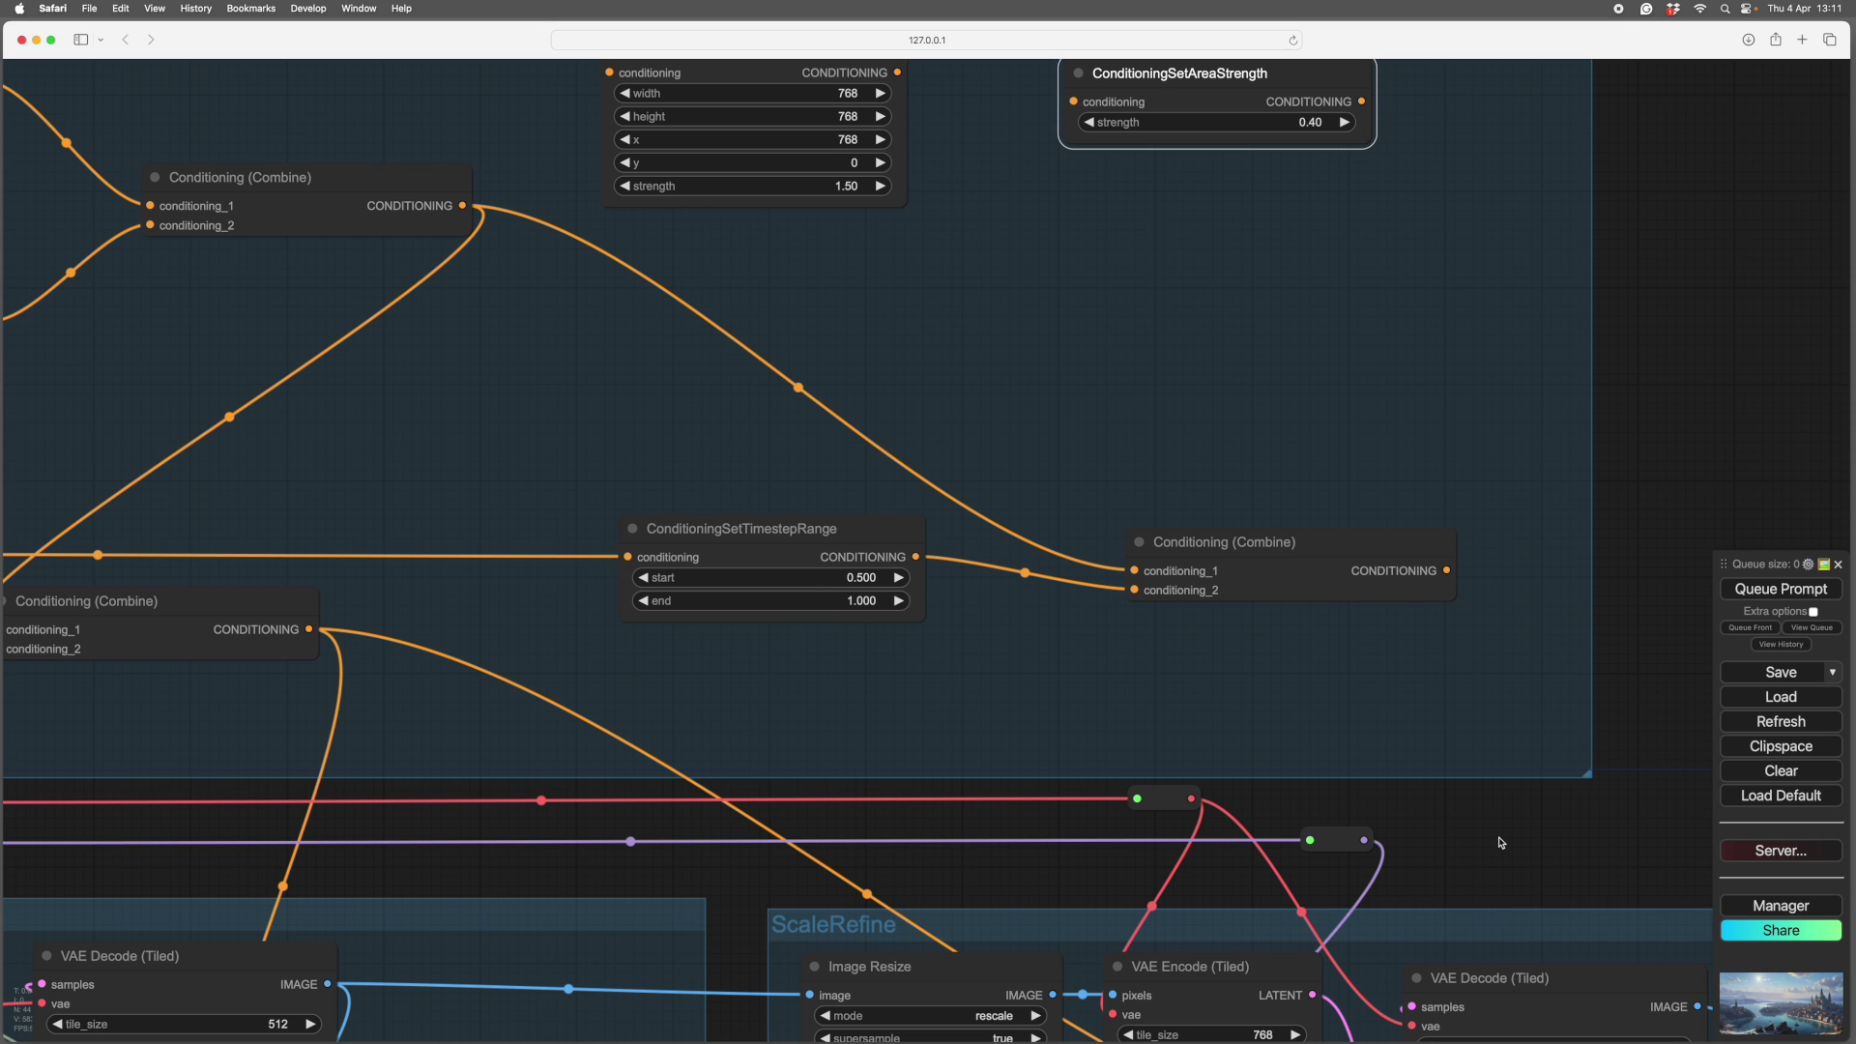
Step: Inspect the newly refined city image in the ScaleRefine preview at close range
scroll(1499, 844, down, 4)
drag(1702, 822, 1094, 436)
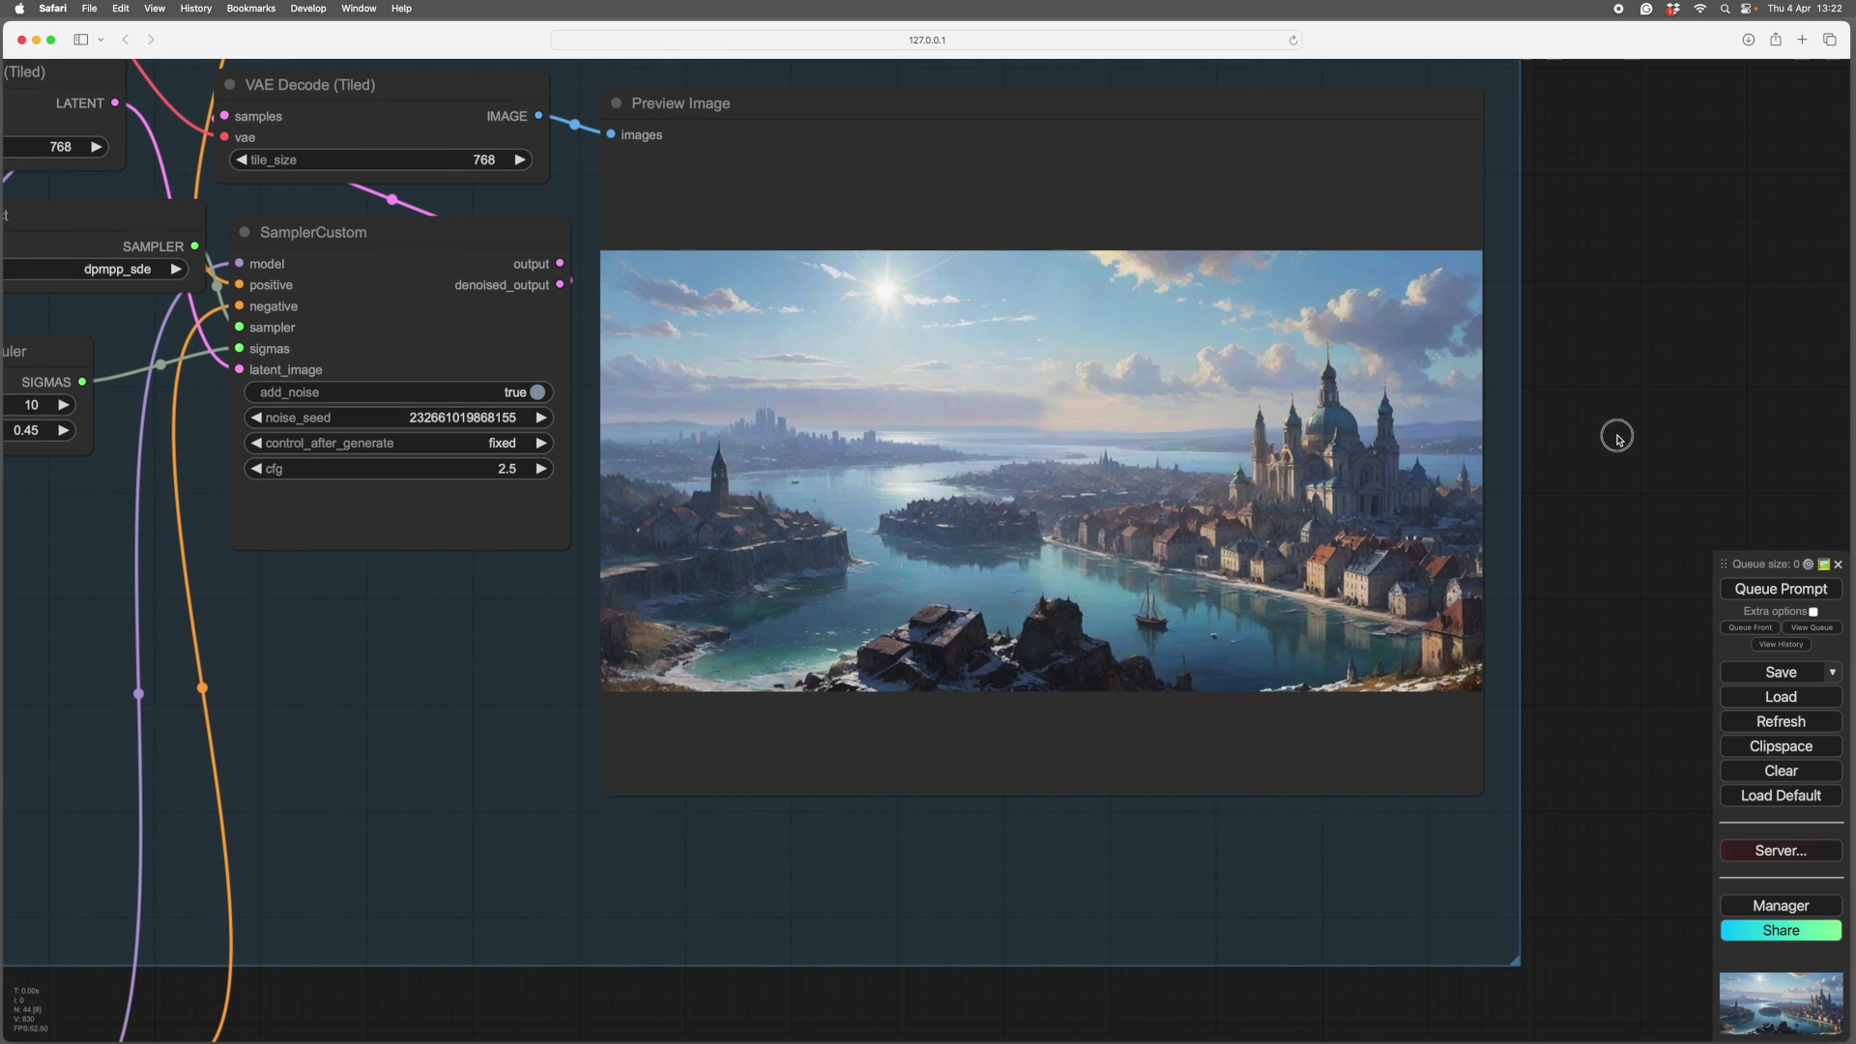
scroll(1615, 445, up, 3)
drag(1042, 529, 1071, 517)
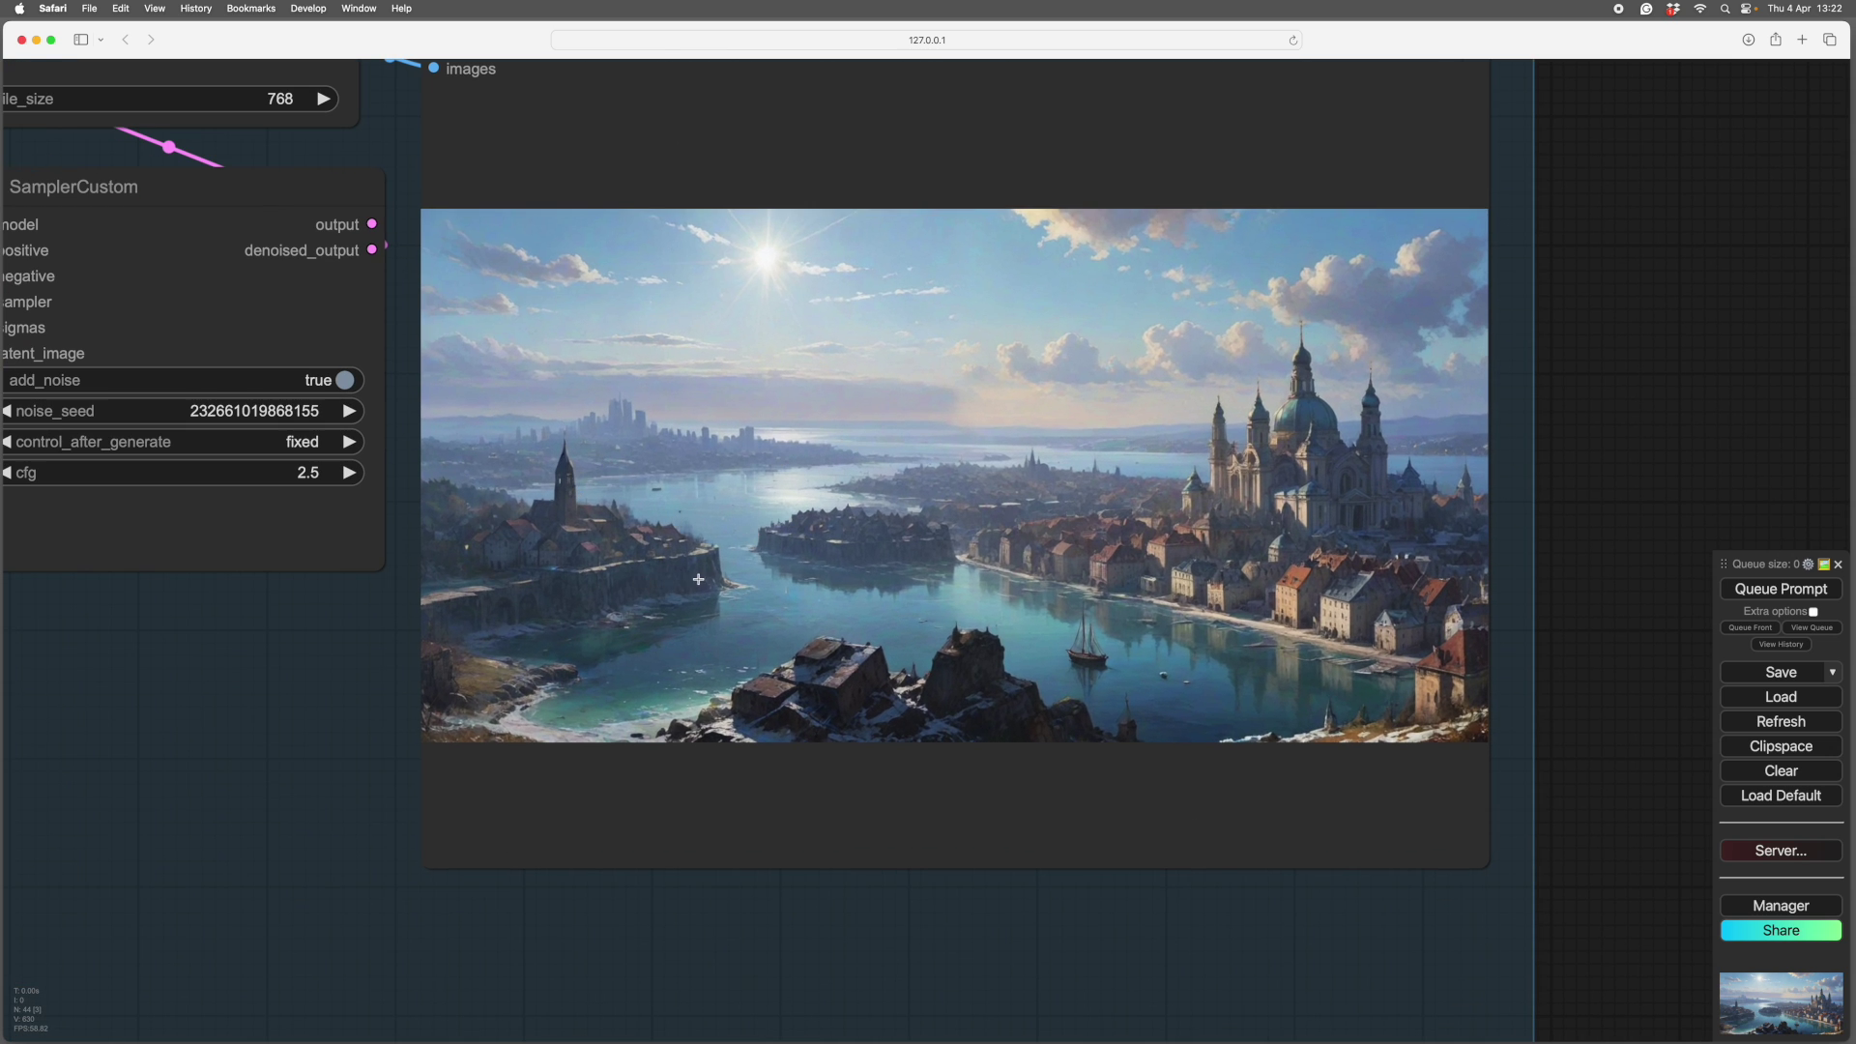
Step: Examine the ConditioningSetTimestepRange start and the strengths of the two Conditioning (Set Area with Percentage) nodes behind the new image
scroll(636, 589, down, 3)
drag(1369, 490, 1470, 660)
drag(709, 201, 1287, 441)
scroll(1121, 310, left, 5)
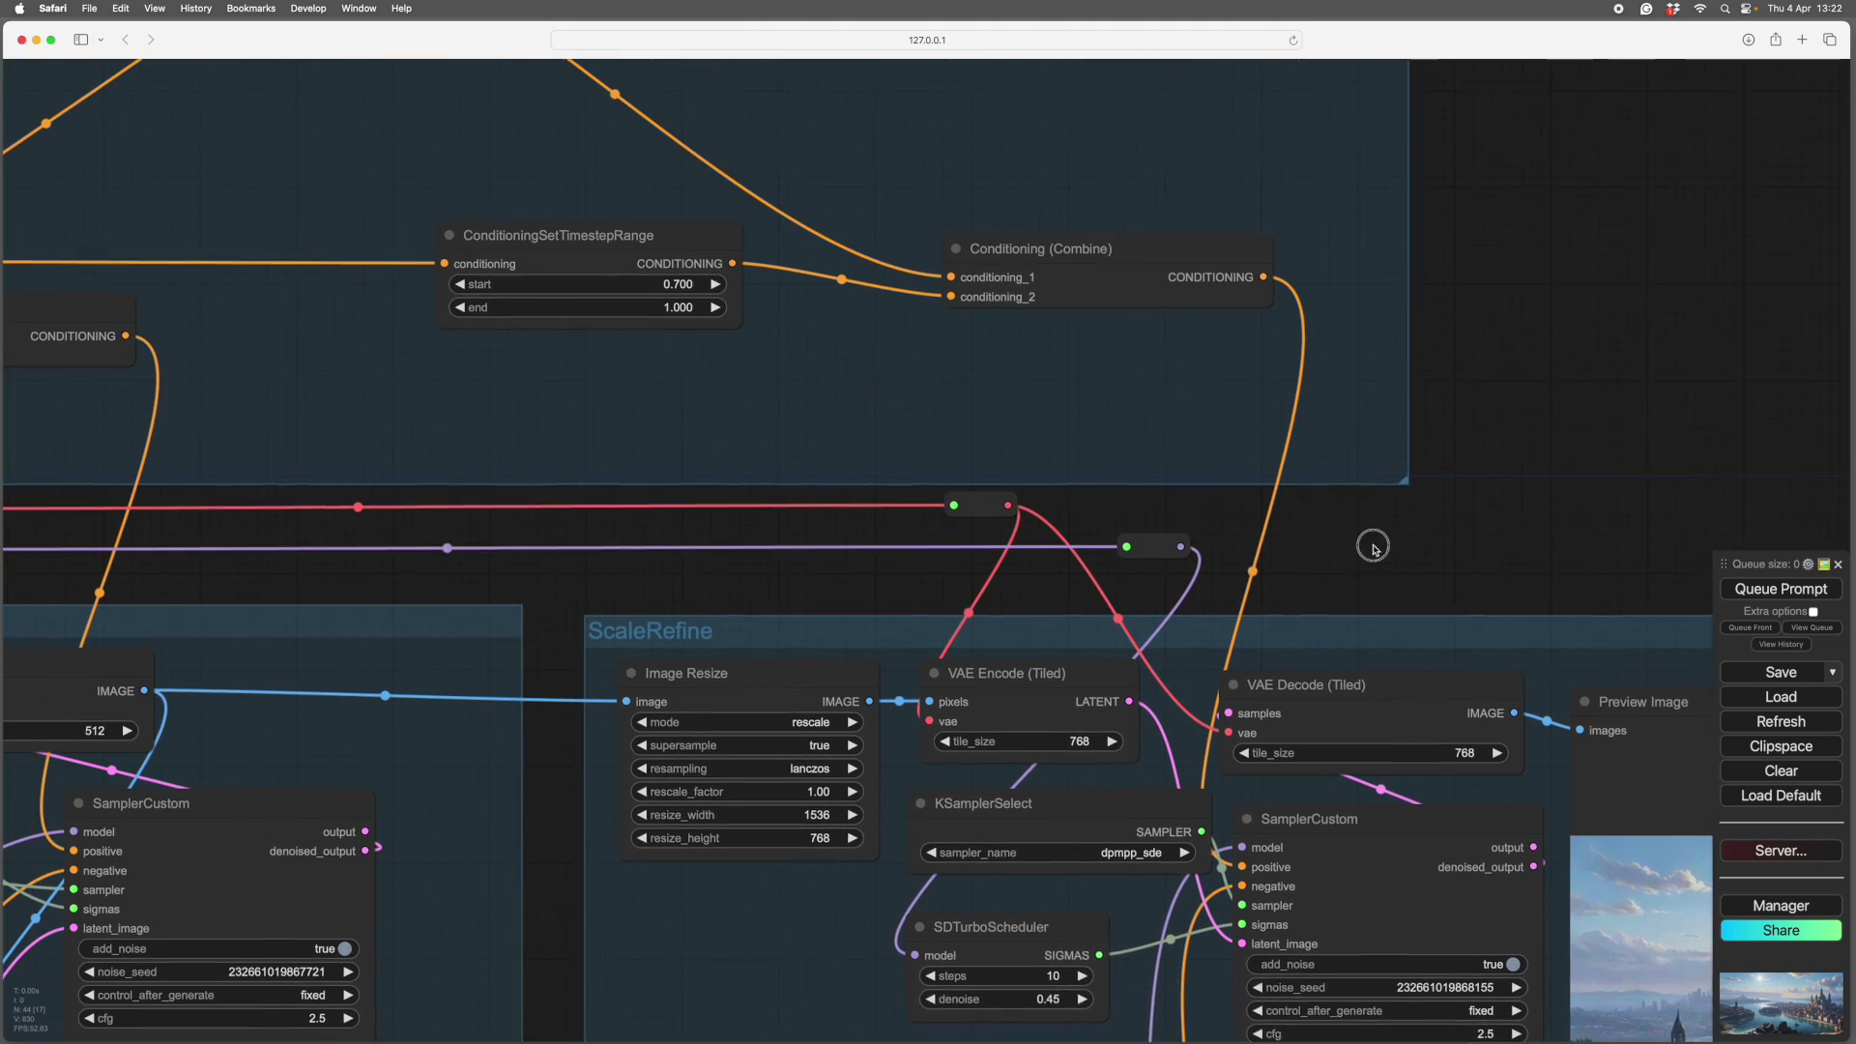
drag(810, 580, 964, 601)
drag(884, 426, 1073, 617)
scroll(1073, 618, down, 3)
scroll(1073, 617, up, 3)
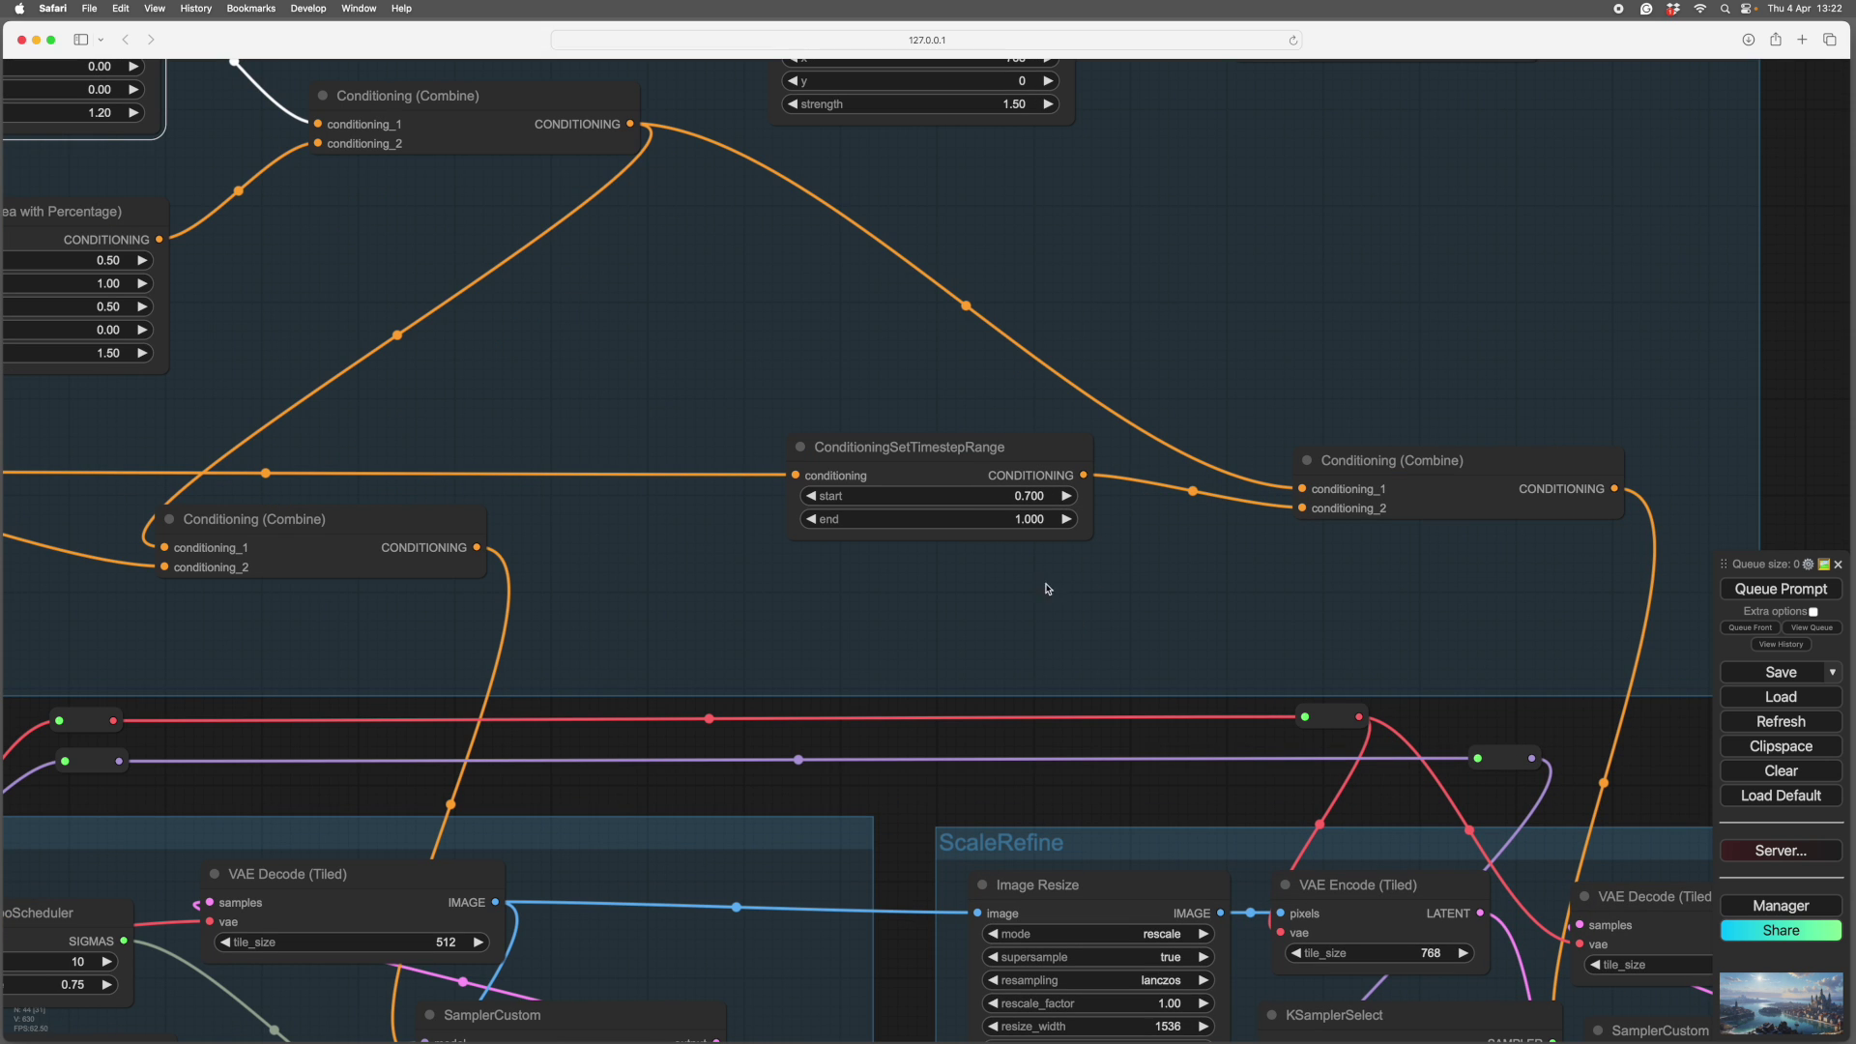
scroll(1073, 657, up, 3)
scroll(1169, 582, left, 5)
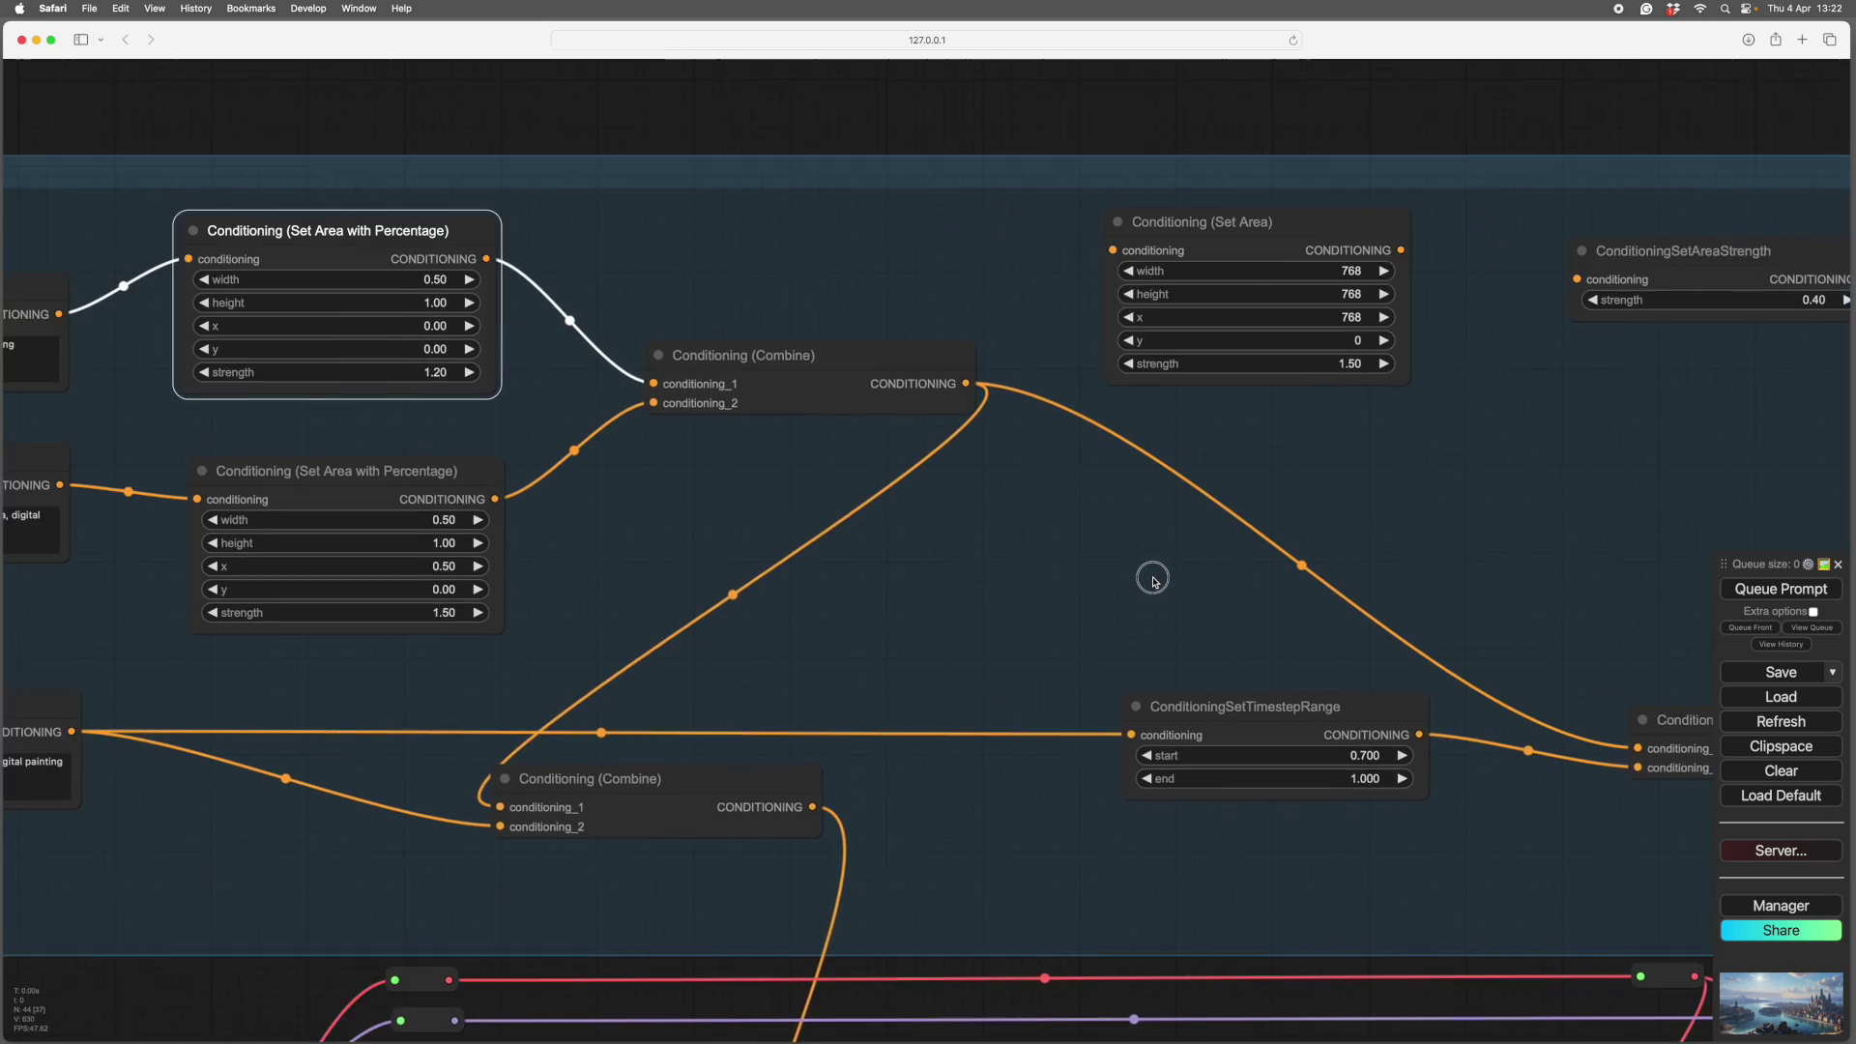
scroll(1170, 582, left, 10)
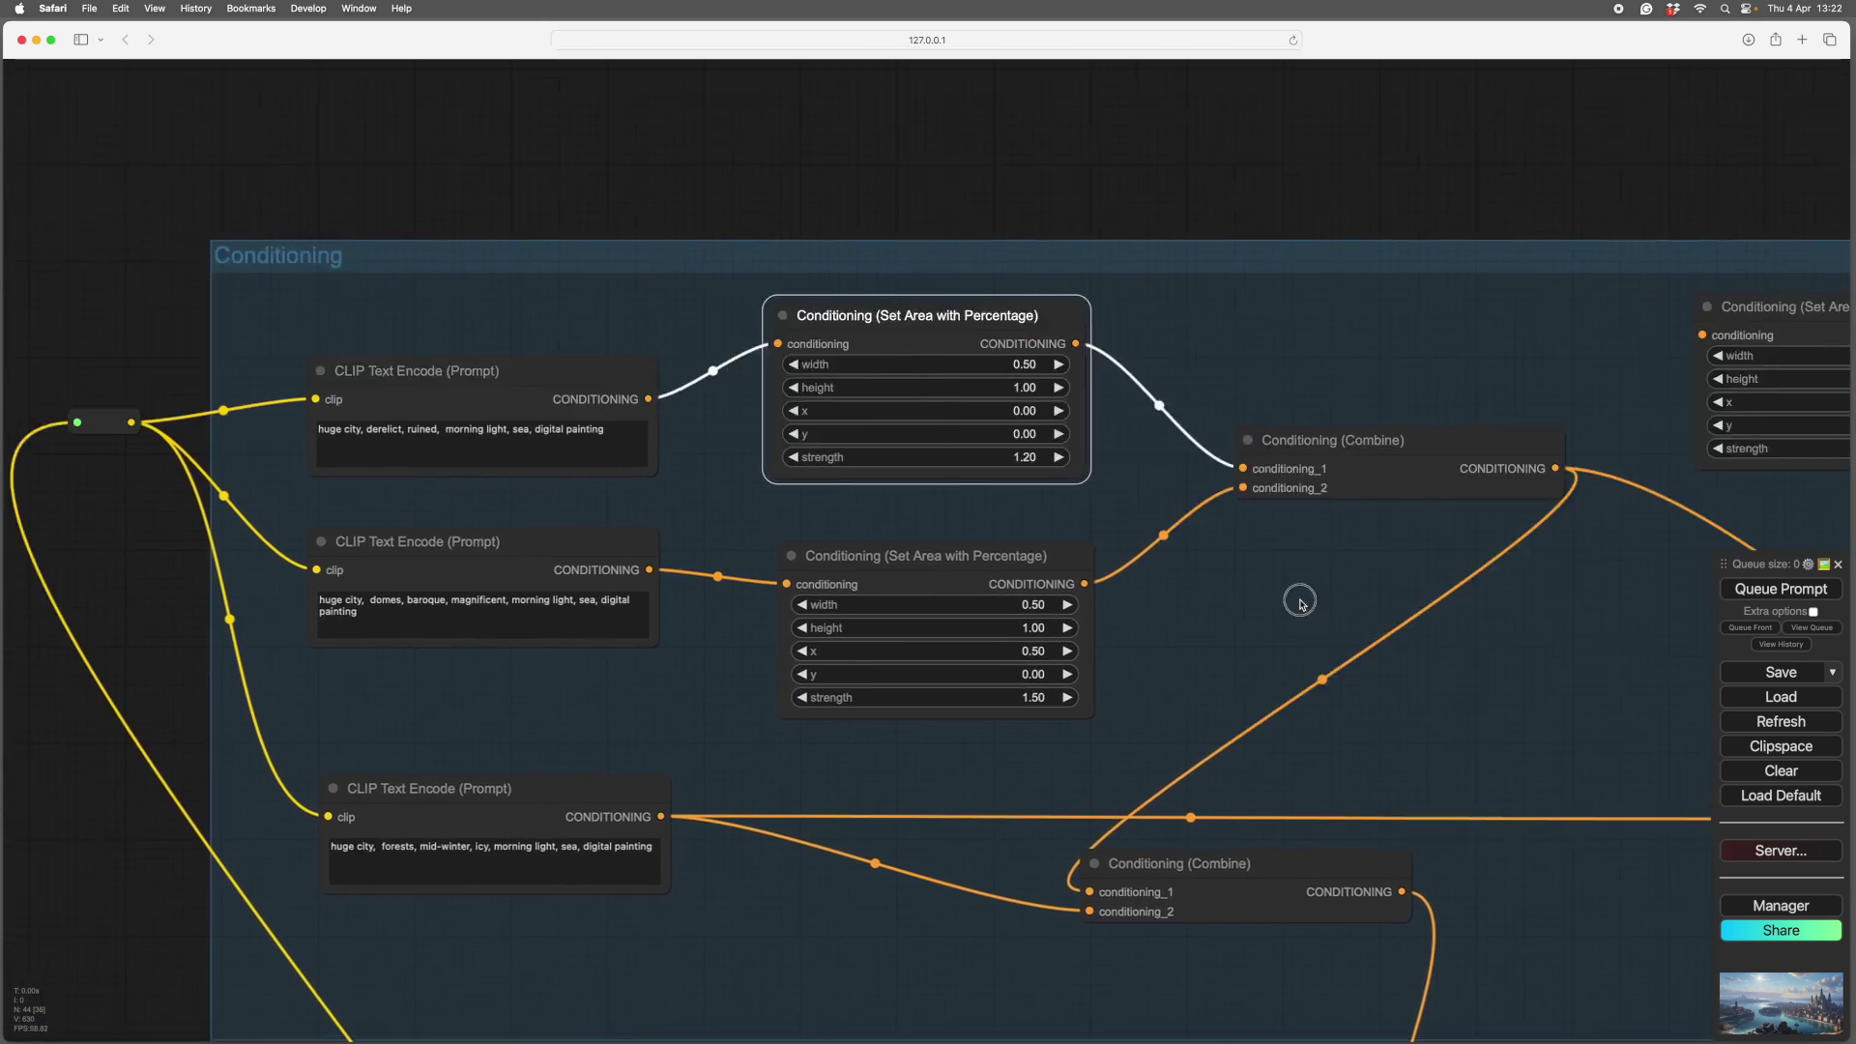
scroll(1105, 528, right, 1)
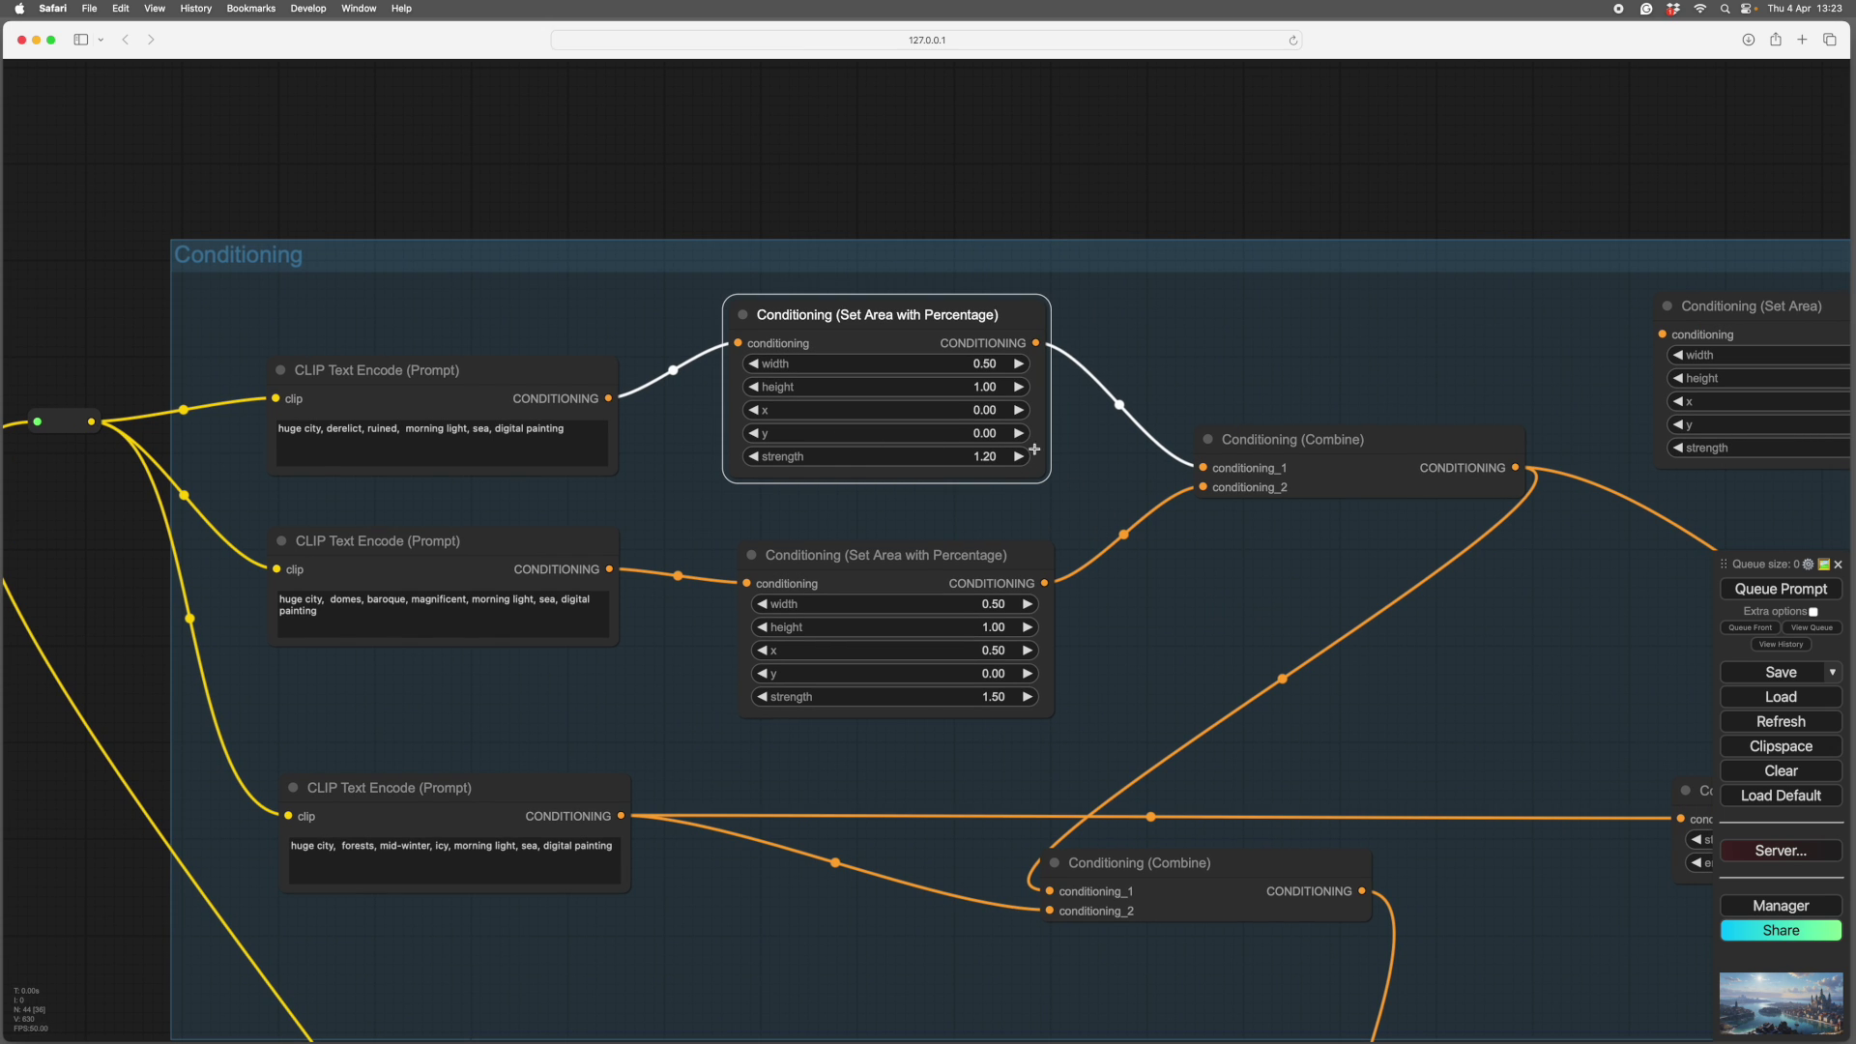
drag(1235, 570, 1176, 518)
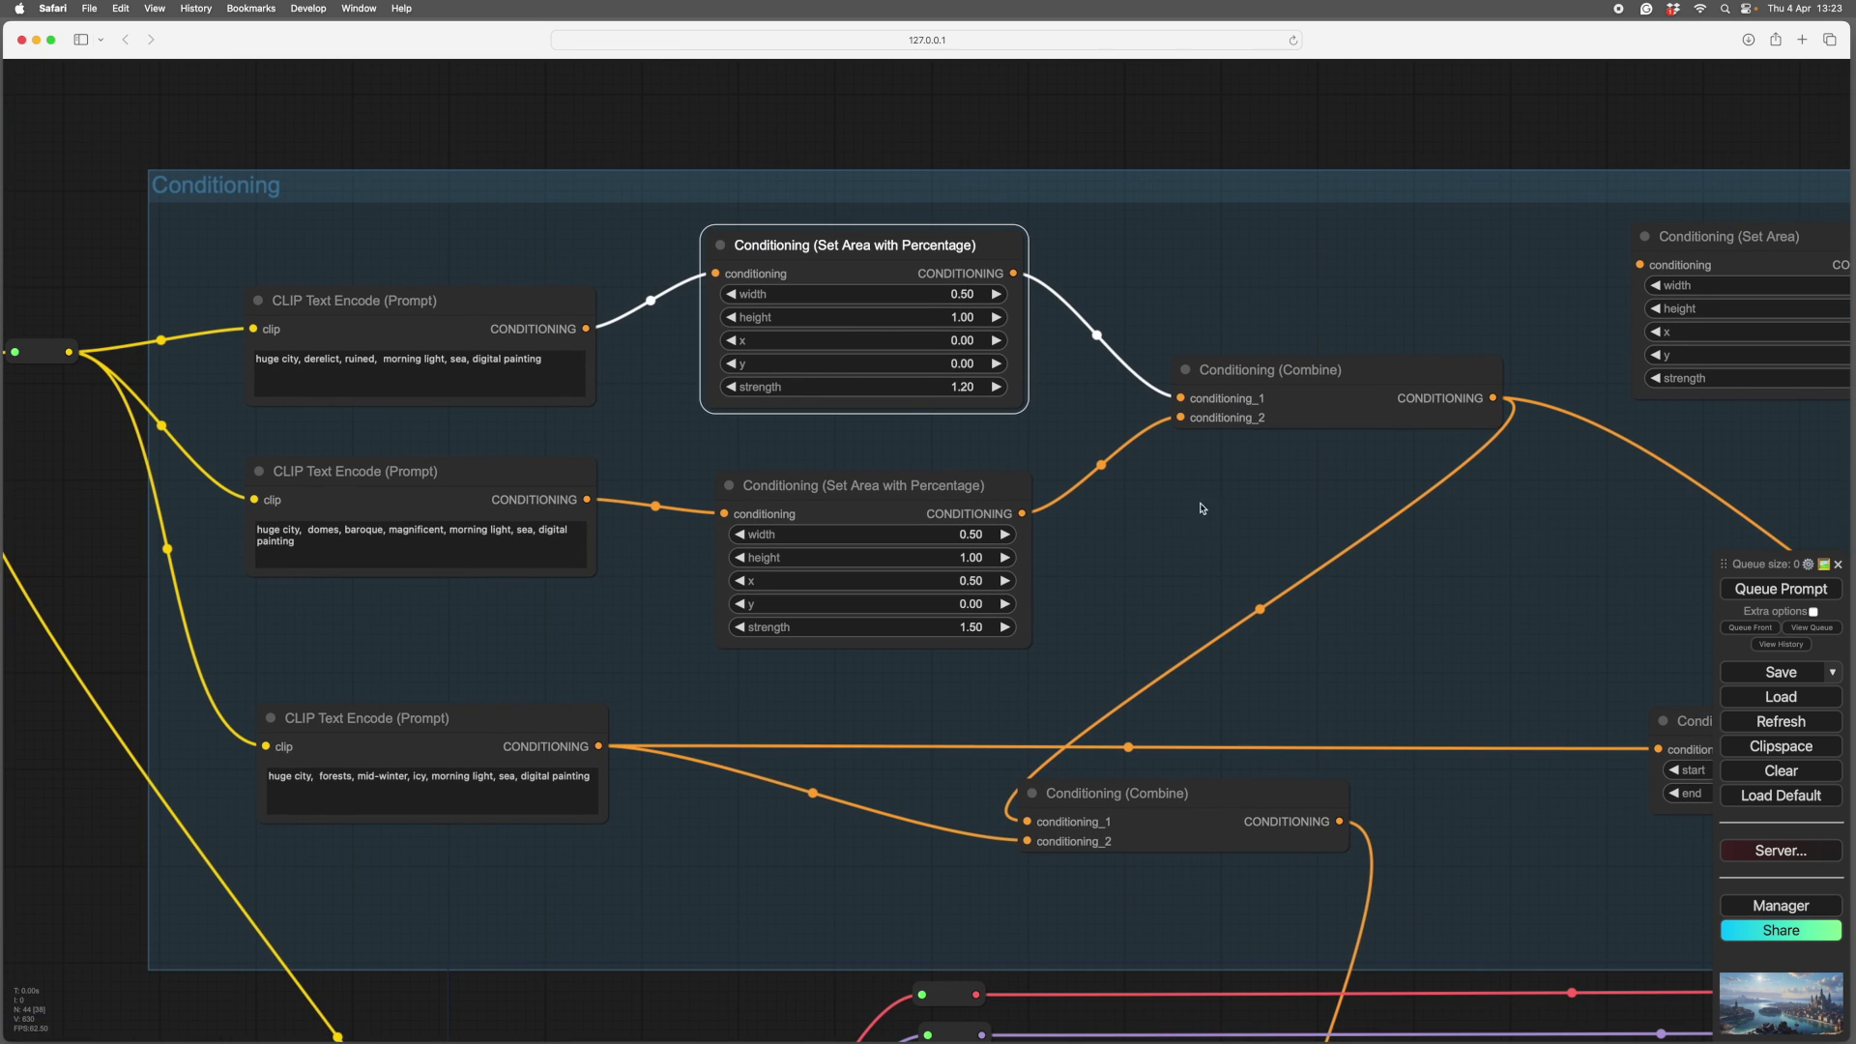
mouse_move(1234, 572)
mouse_down()
mouse_move(919, 426)
mouse_move(1227, 586)
mouse_up()
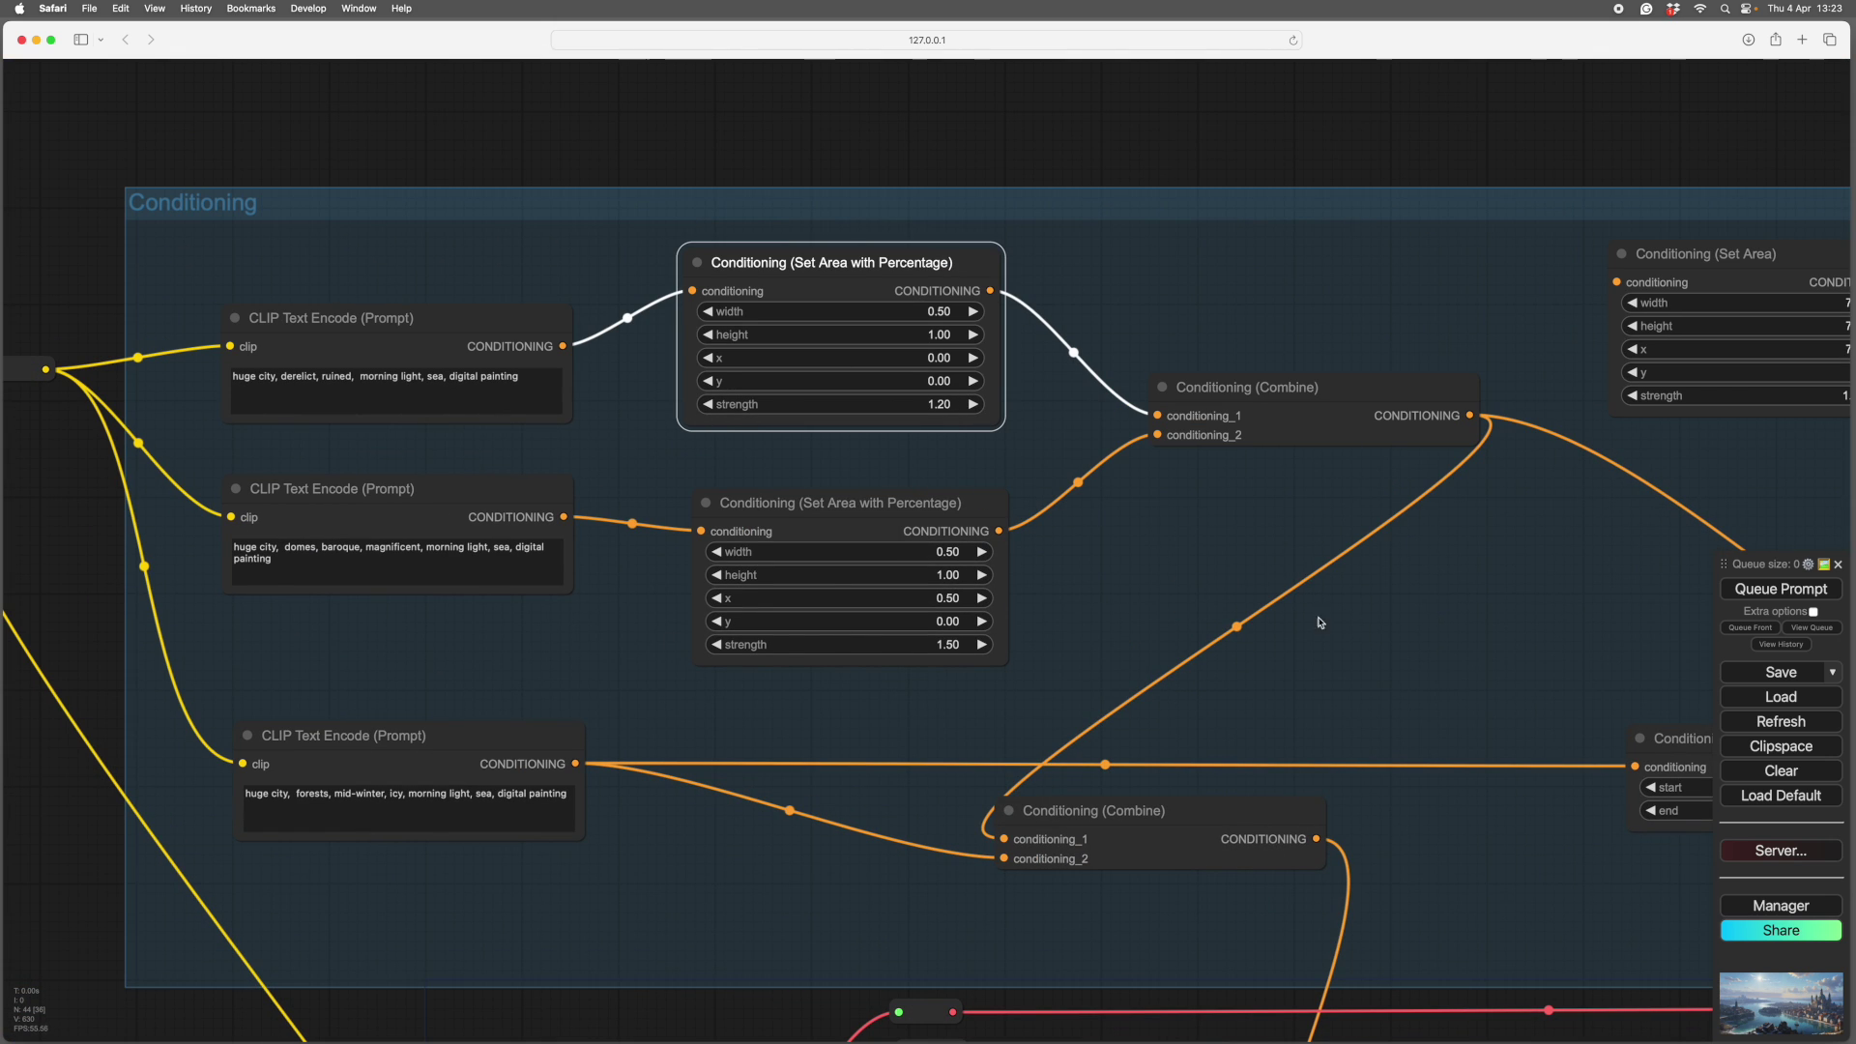
Step: Trace the mid-winter forest prompt through both Conditioning (Combine) nodes into the Process and ScaleRefine samplers
drag(1428, 629, 776, 419)
scroll(1285, 692, right, 8)
scroll(829, 558, left, 15)
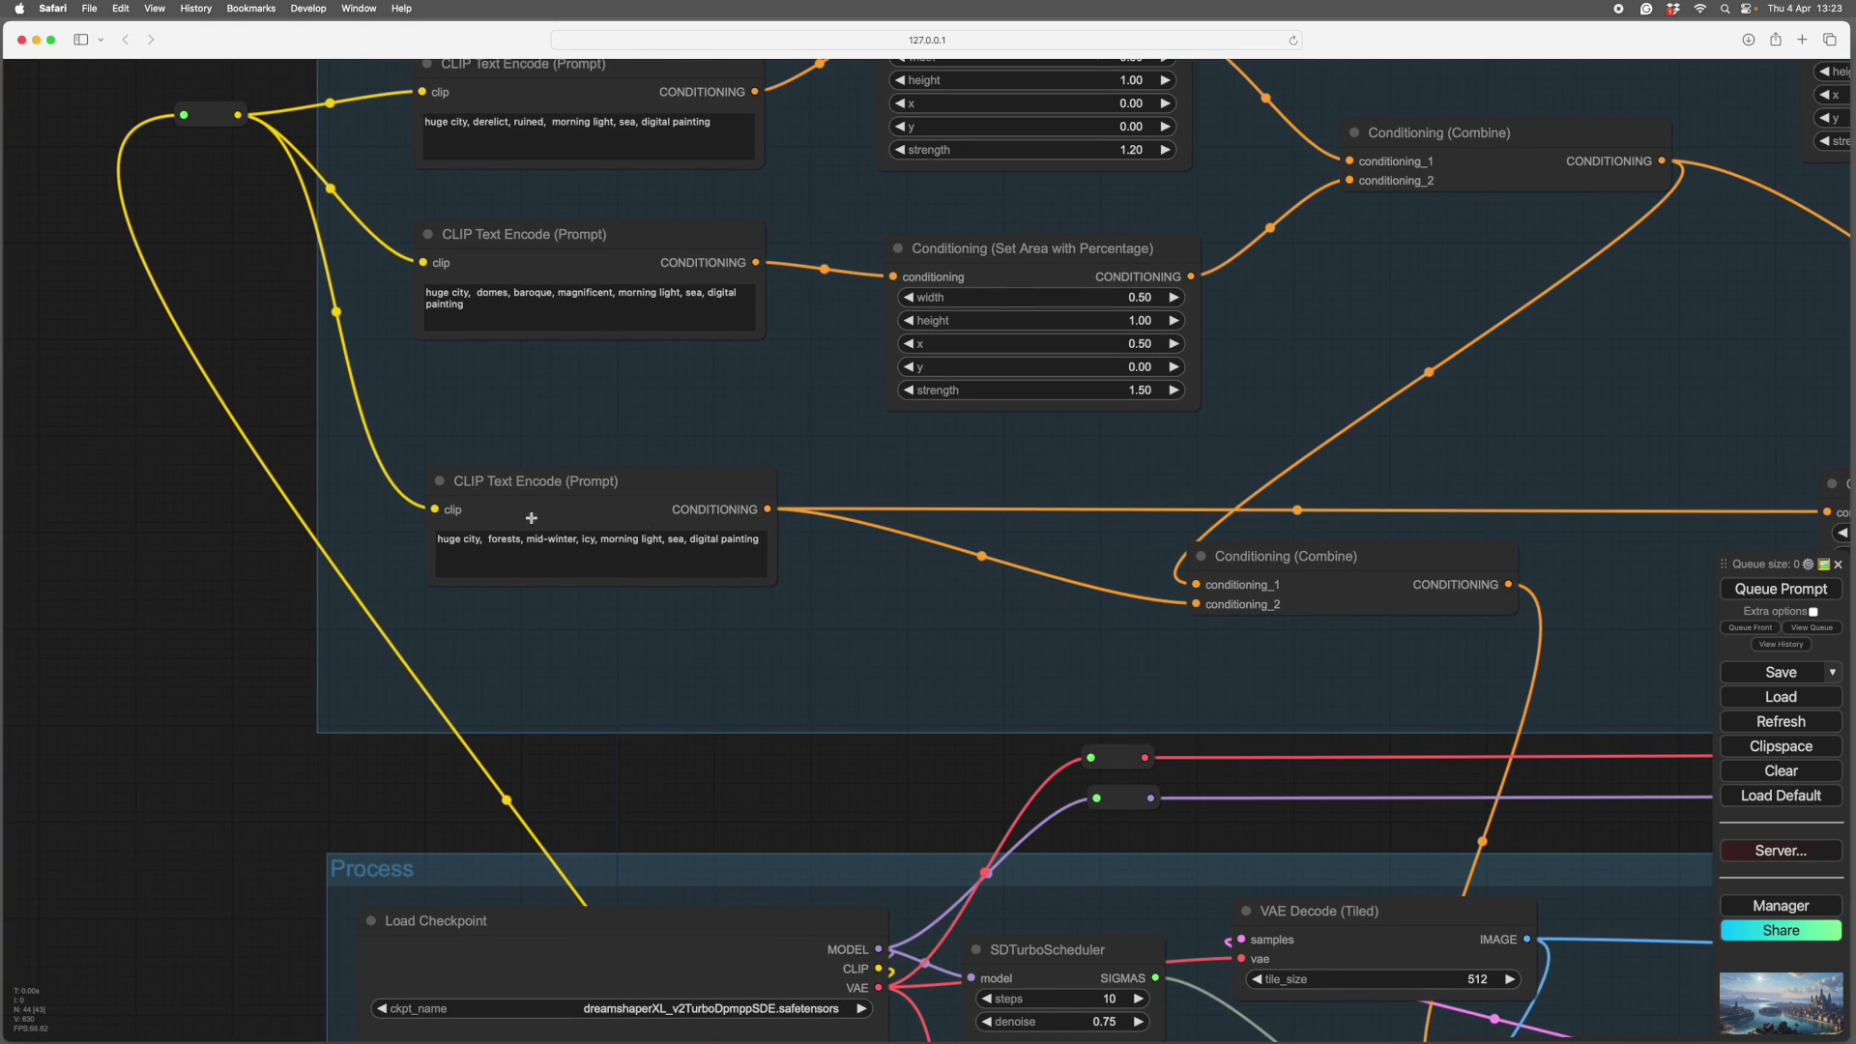
scroll(1595, 601, right, 20)
scroll(608, 477, down, 3)
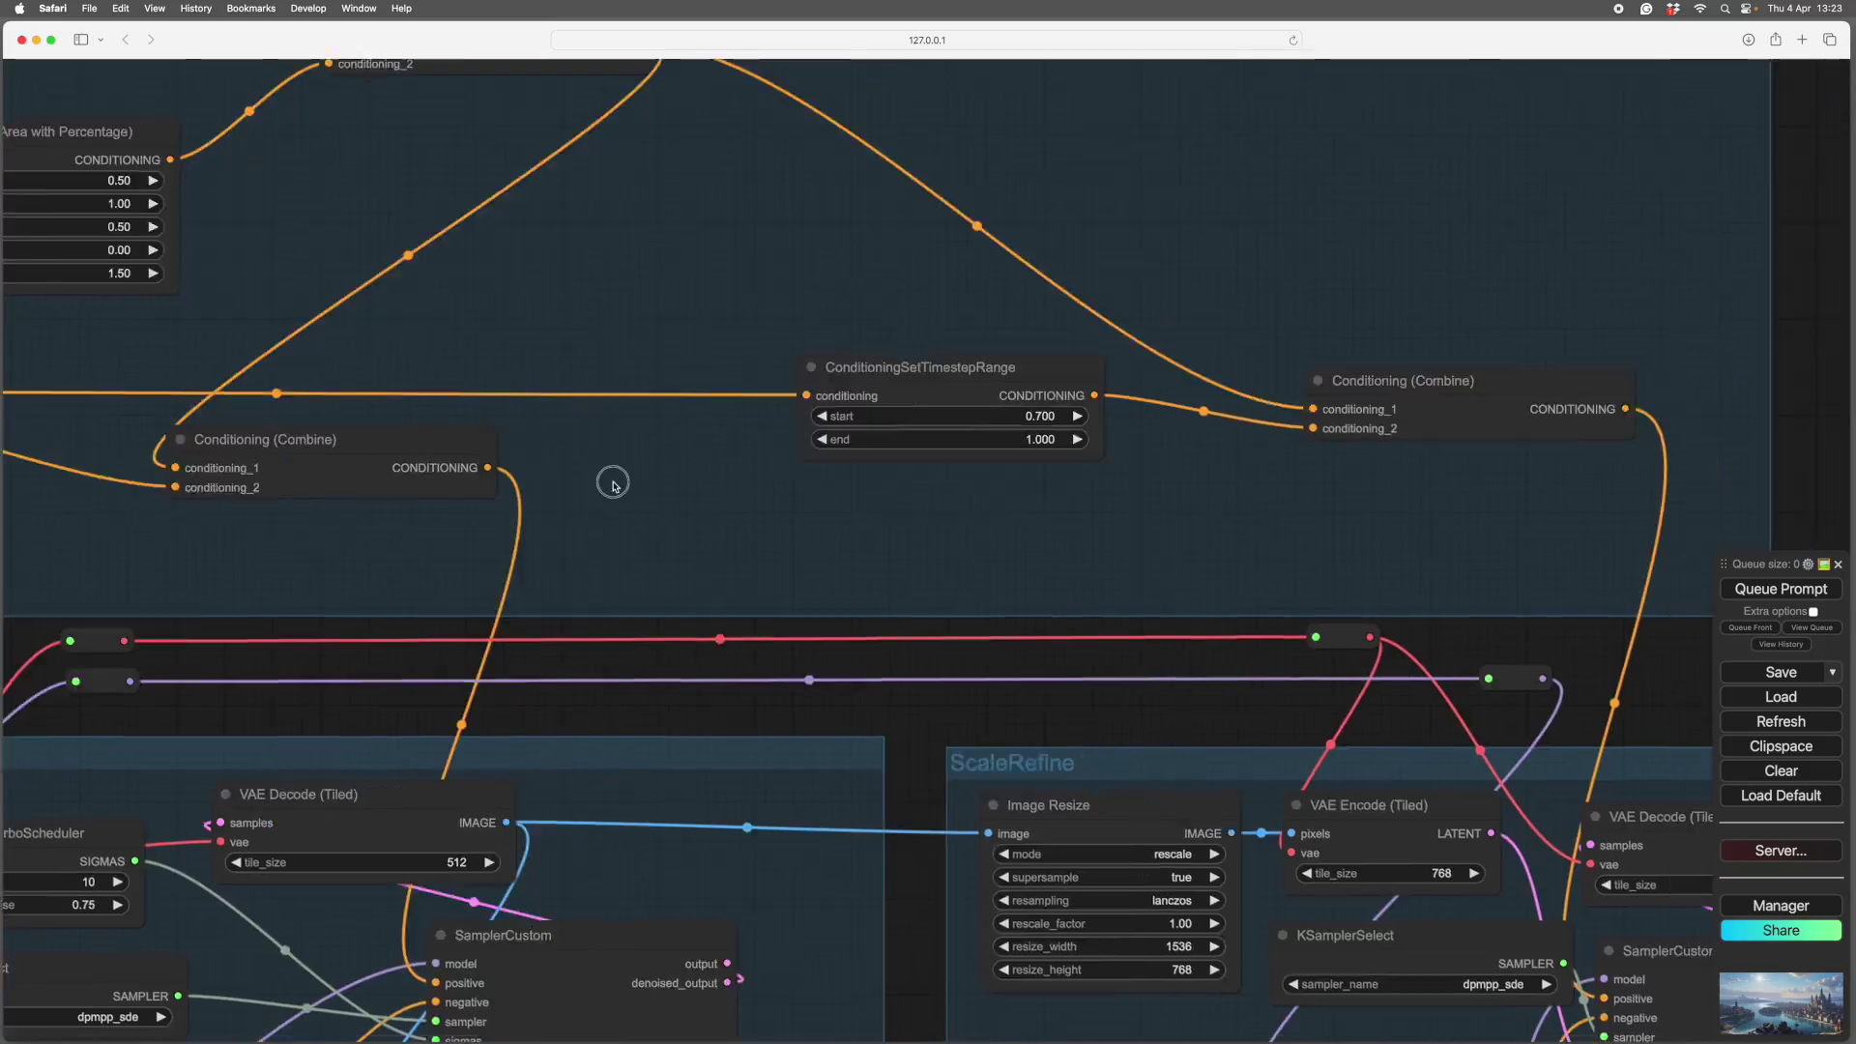
scroll(594, 480, down, 6)
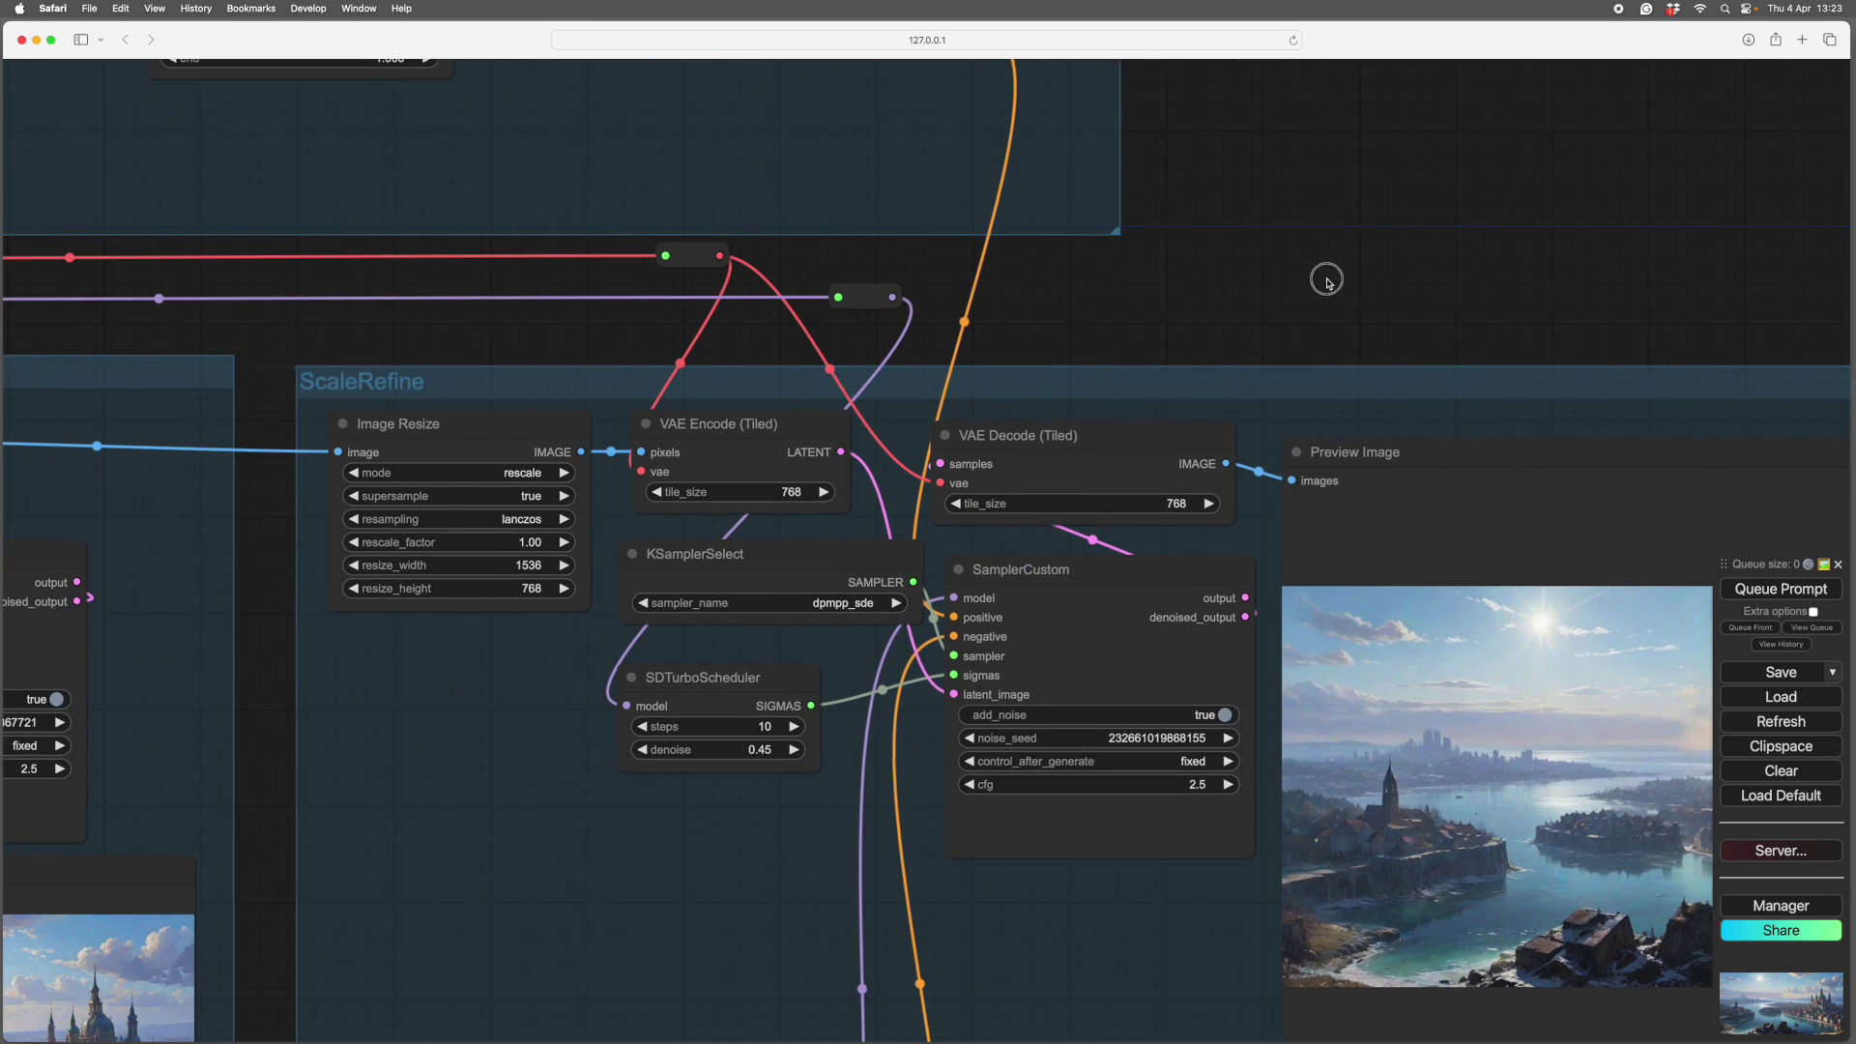
scroll(1317, 278, right, 8)
scroll(823, 85, right, 5)
scroll(823, 85, down, 2)
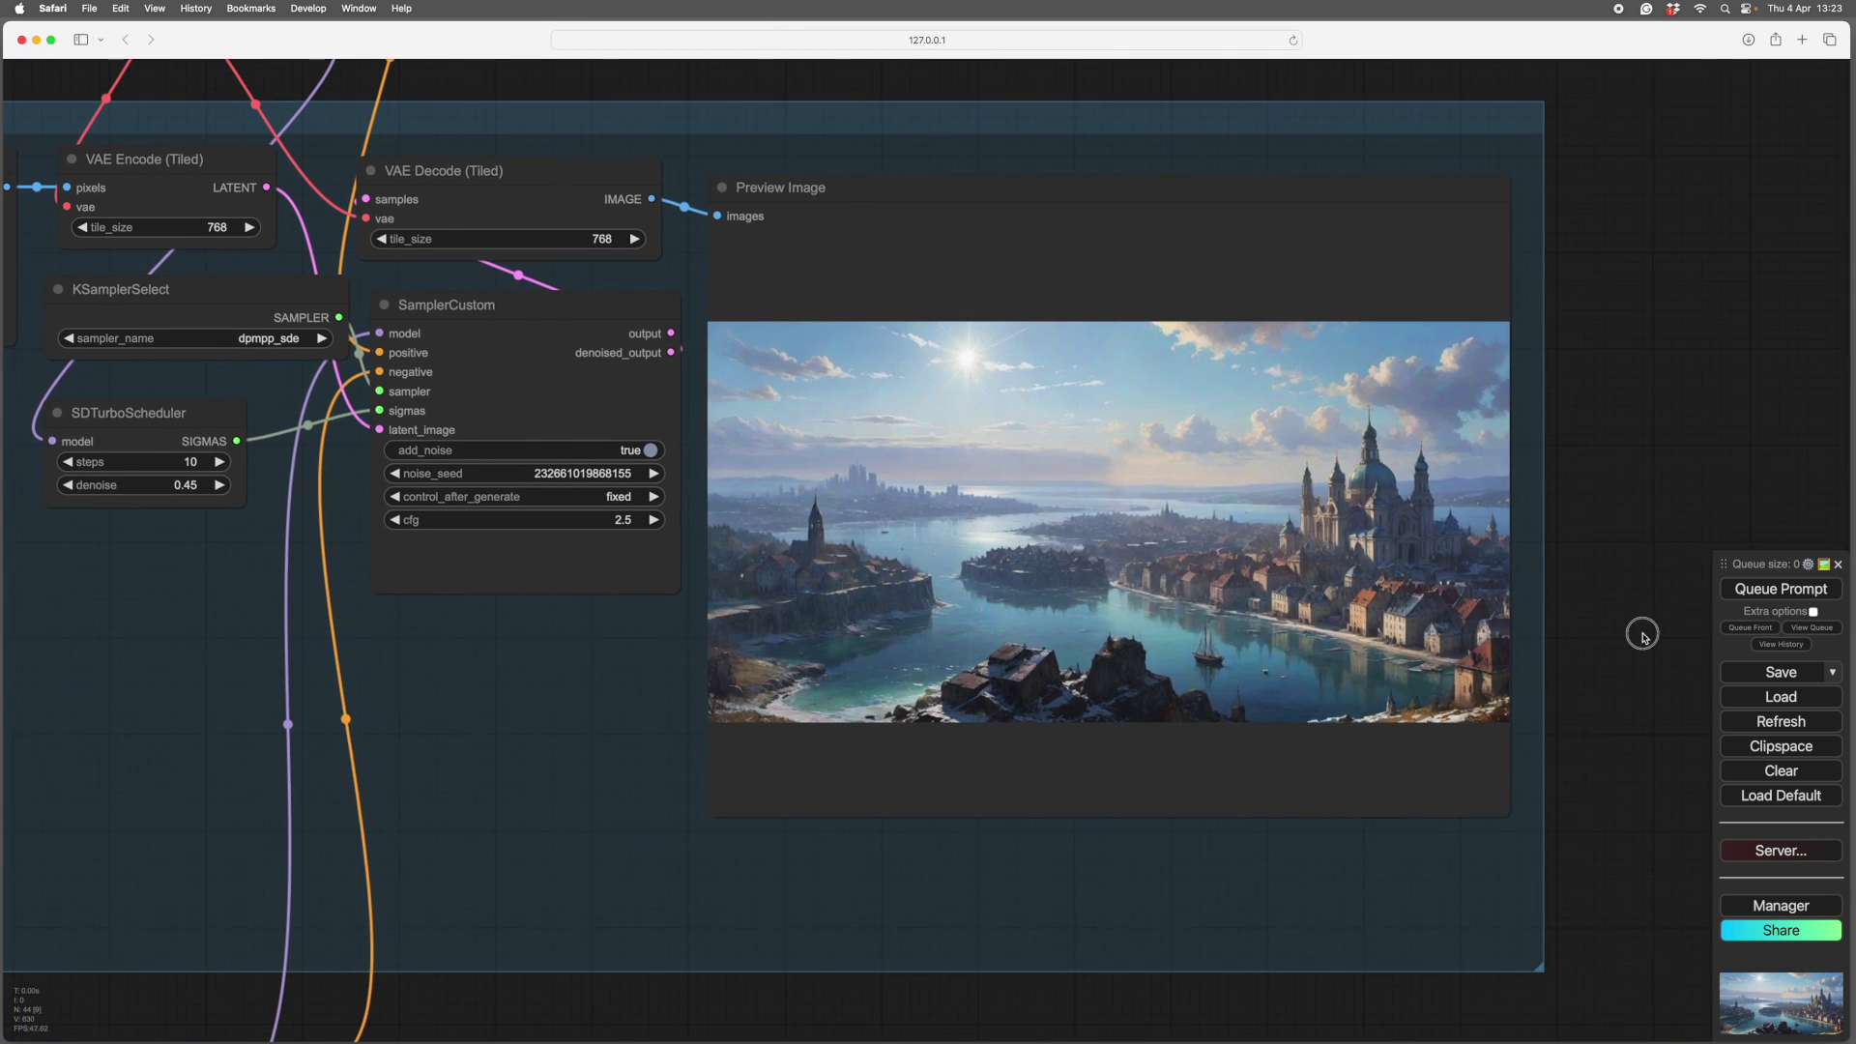
Step: Study the left, right and foreground areas of the refined image in the ScaleRefine preview
scroll(1648, 618, right, 2)
scroll(1648, 618, down, 2)
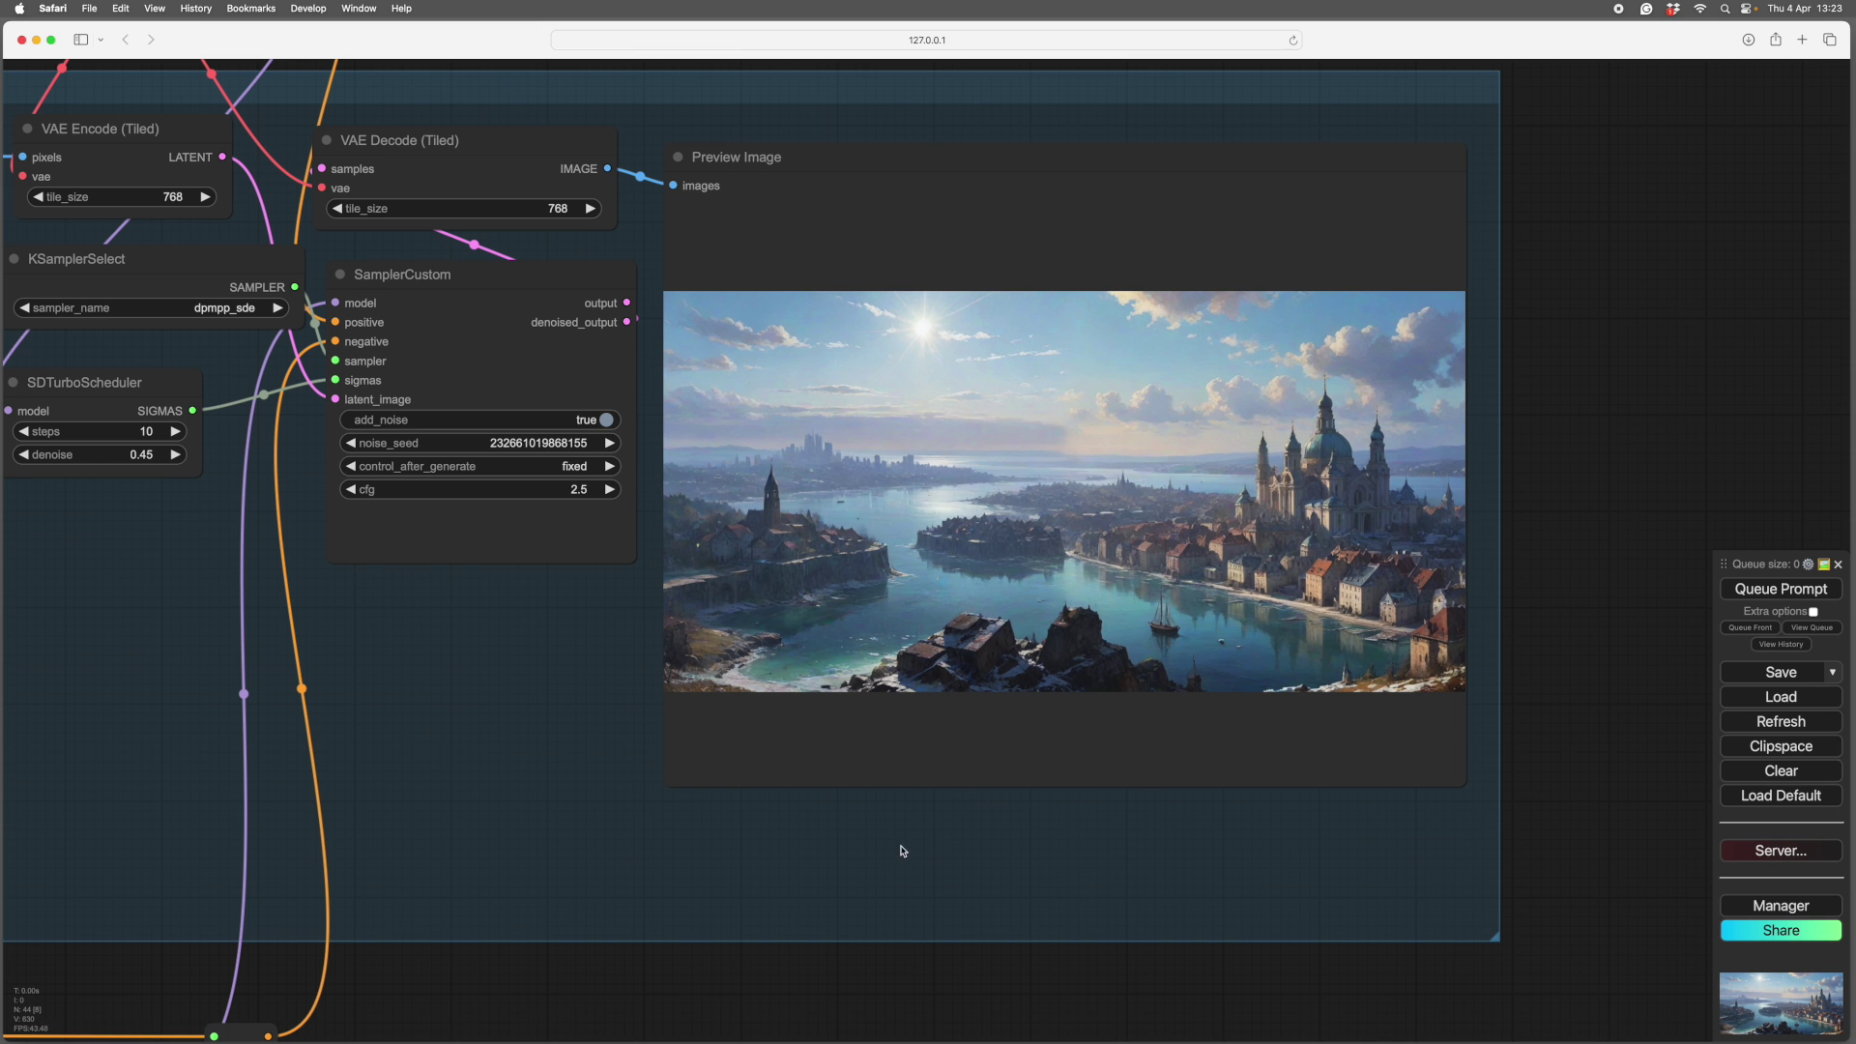
drag(868, 849, 896, 858)
scroll(894, 857, up, 5)
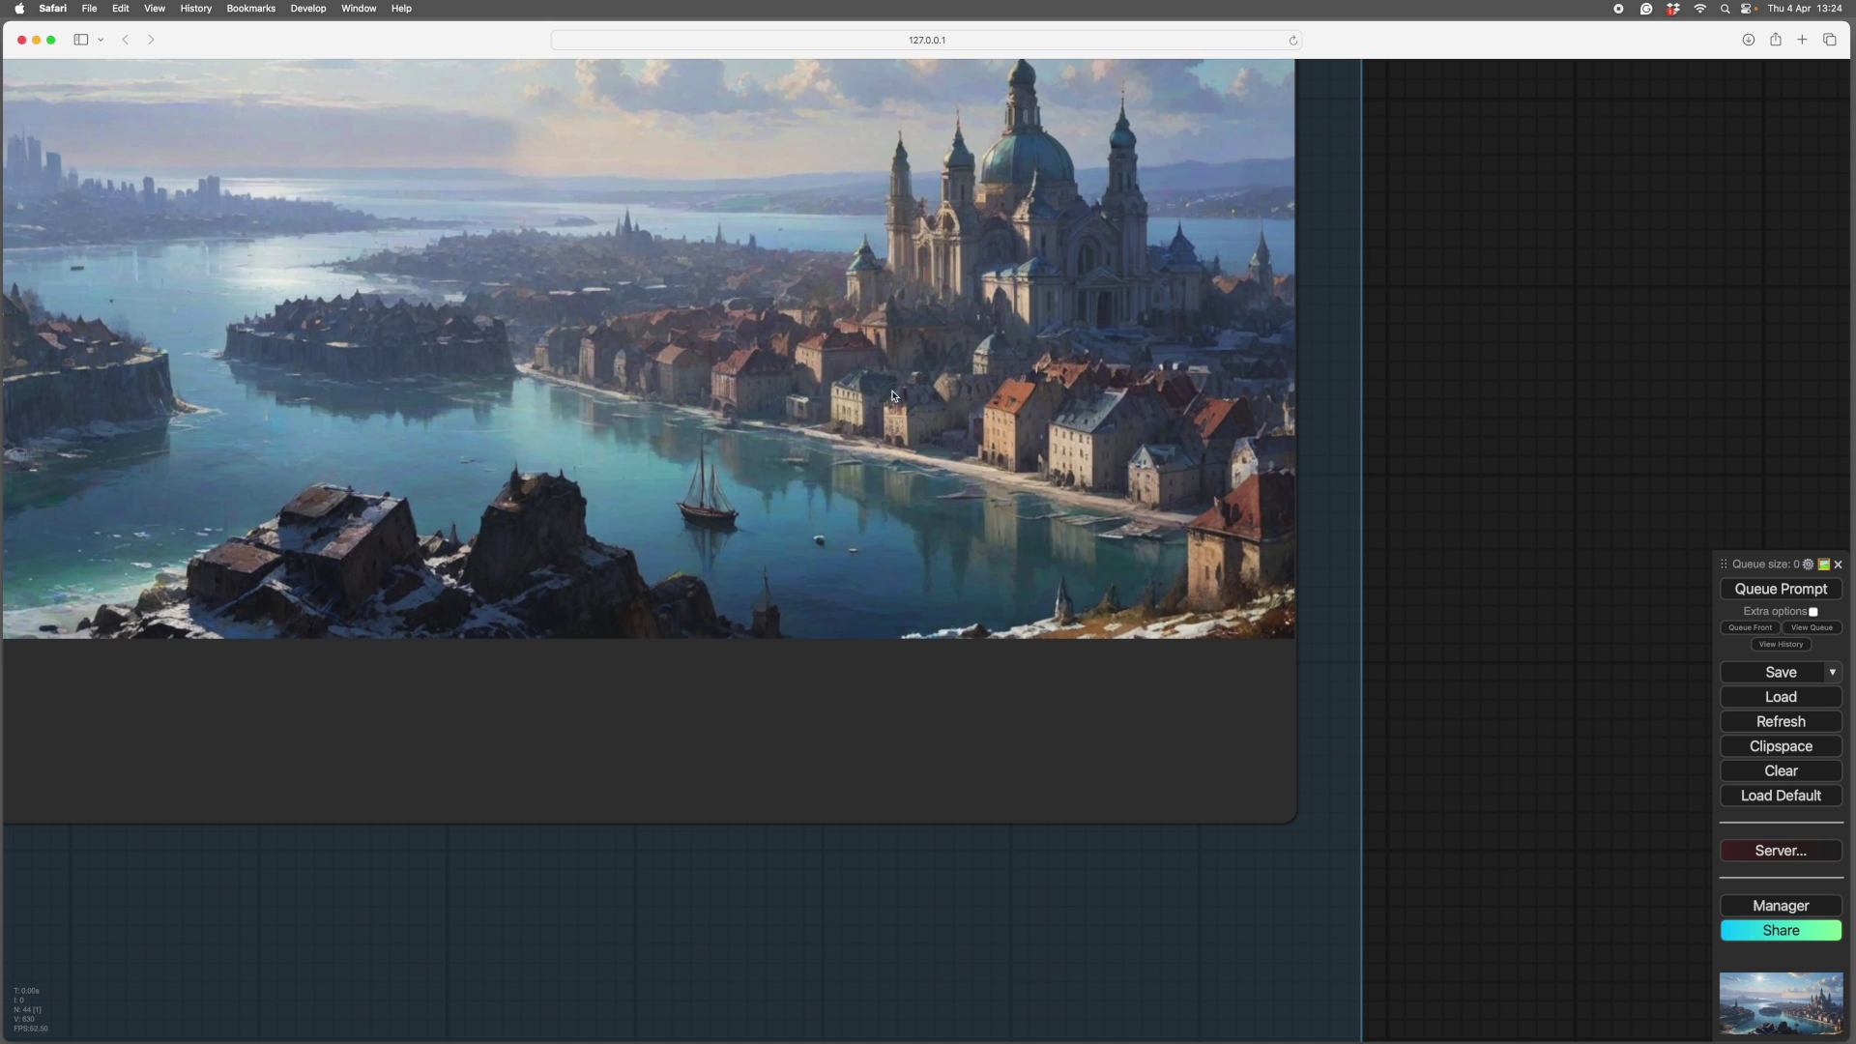
scroll(1586, 542, down, 10)
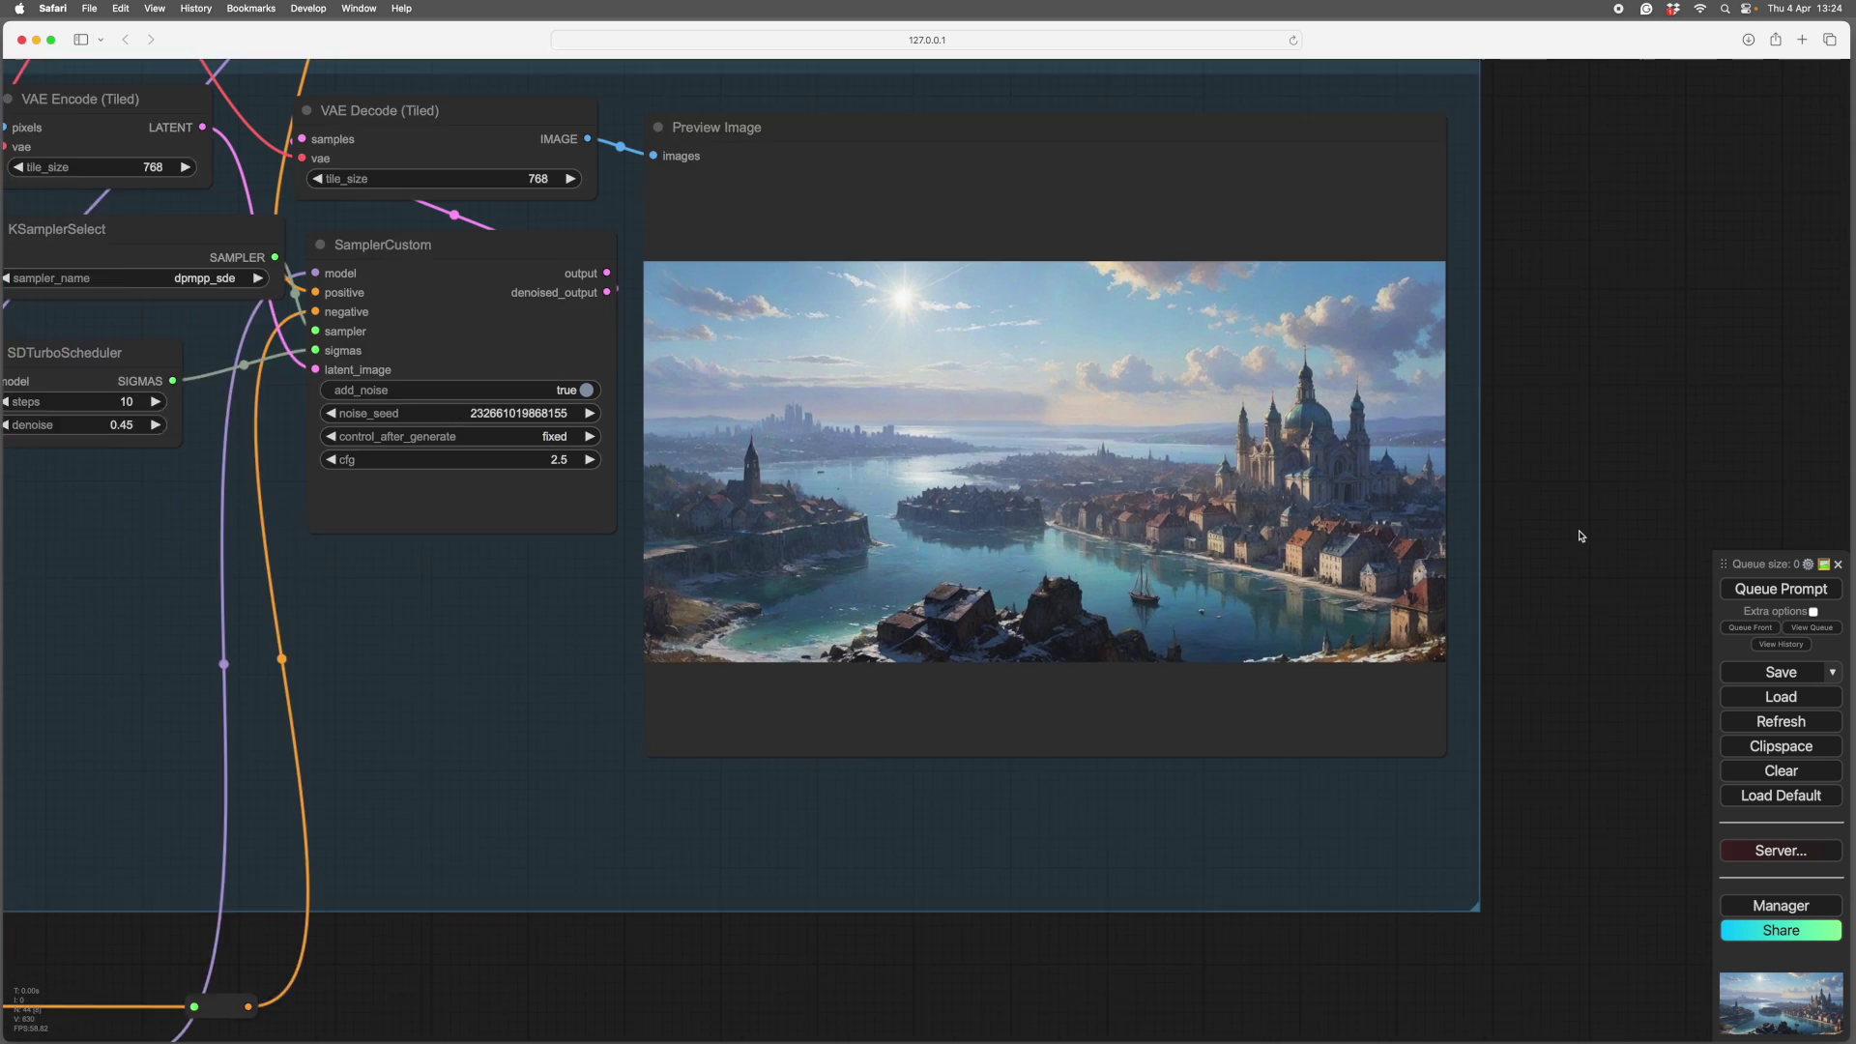
scroll(1608, 561, left, 1)
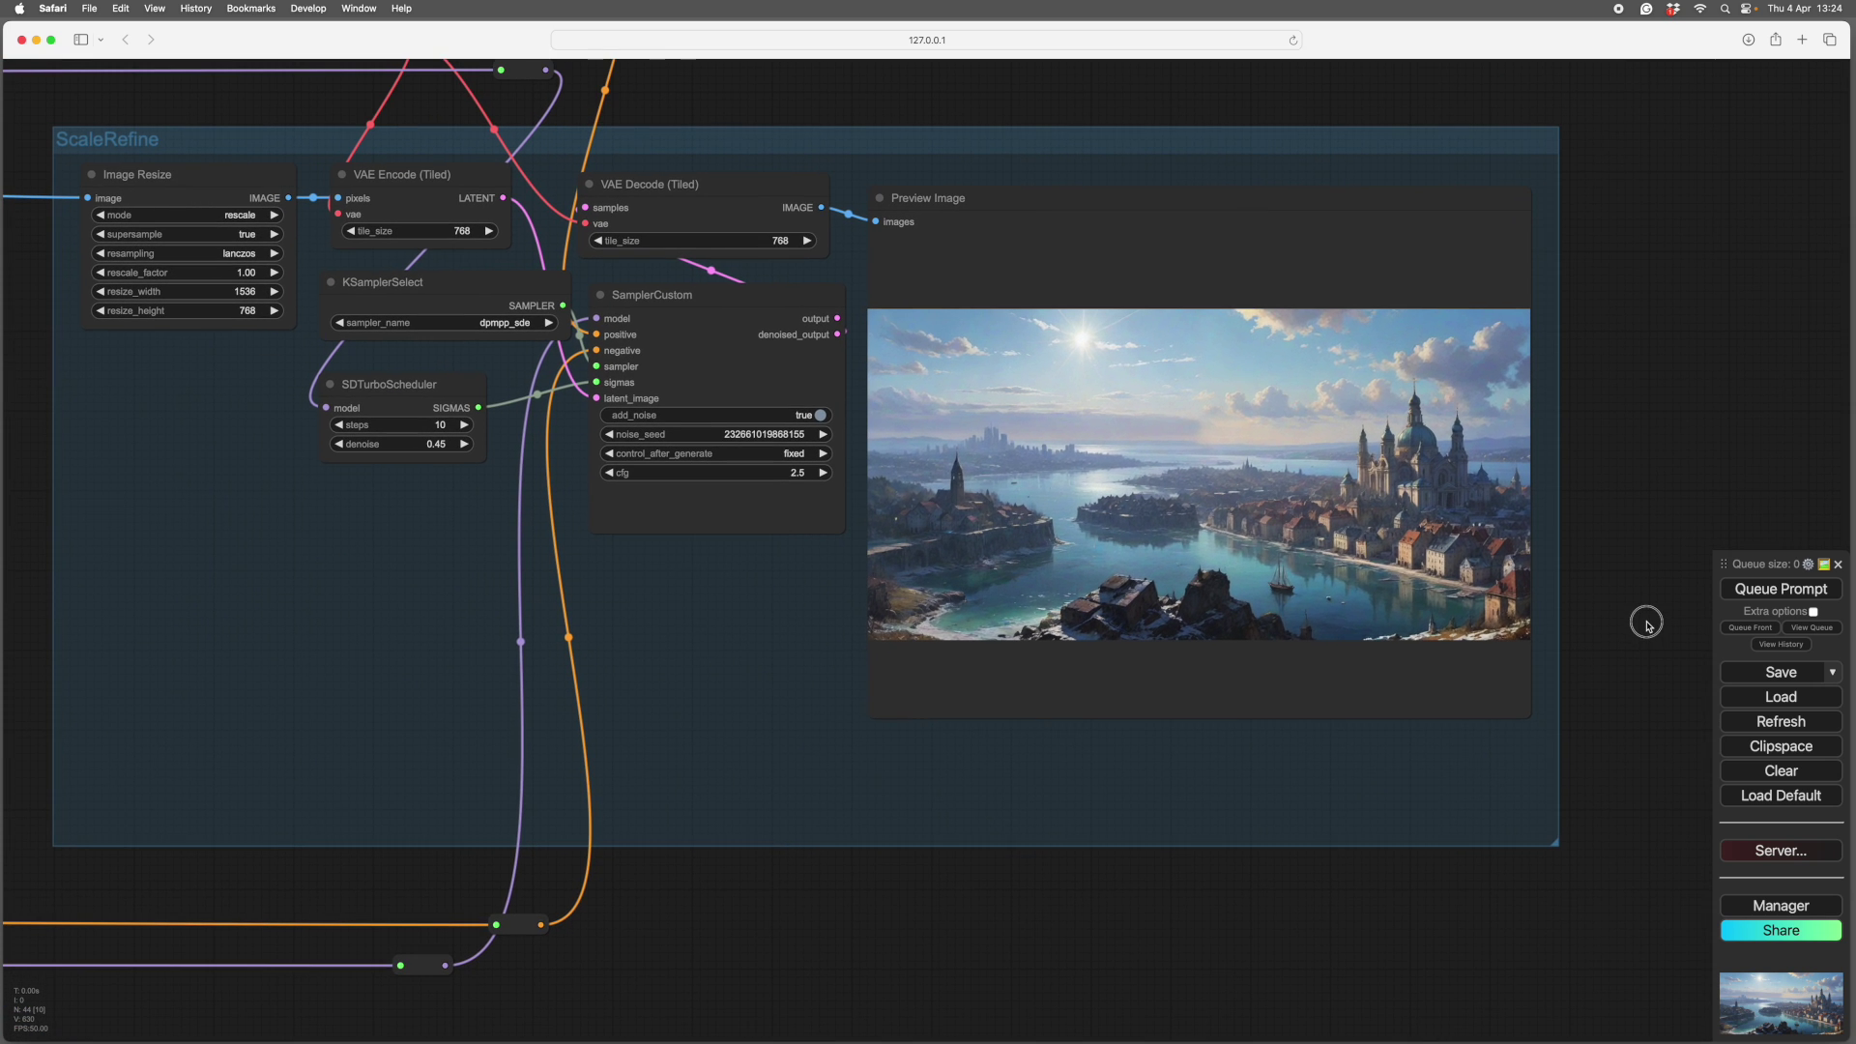
scroll(1638, 598, up, 4)
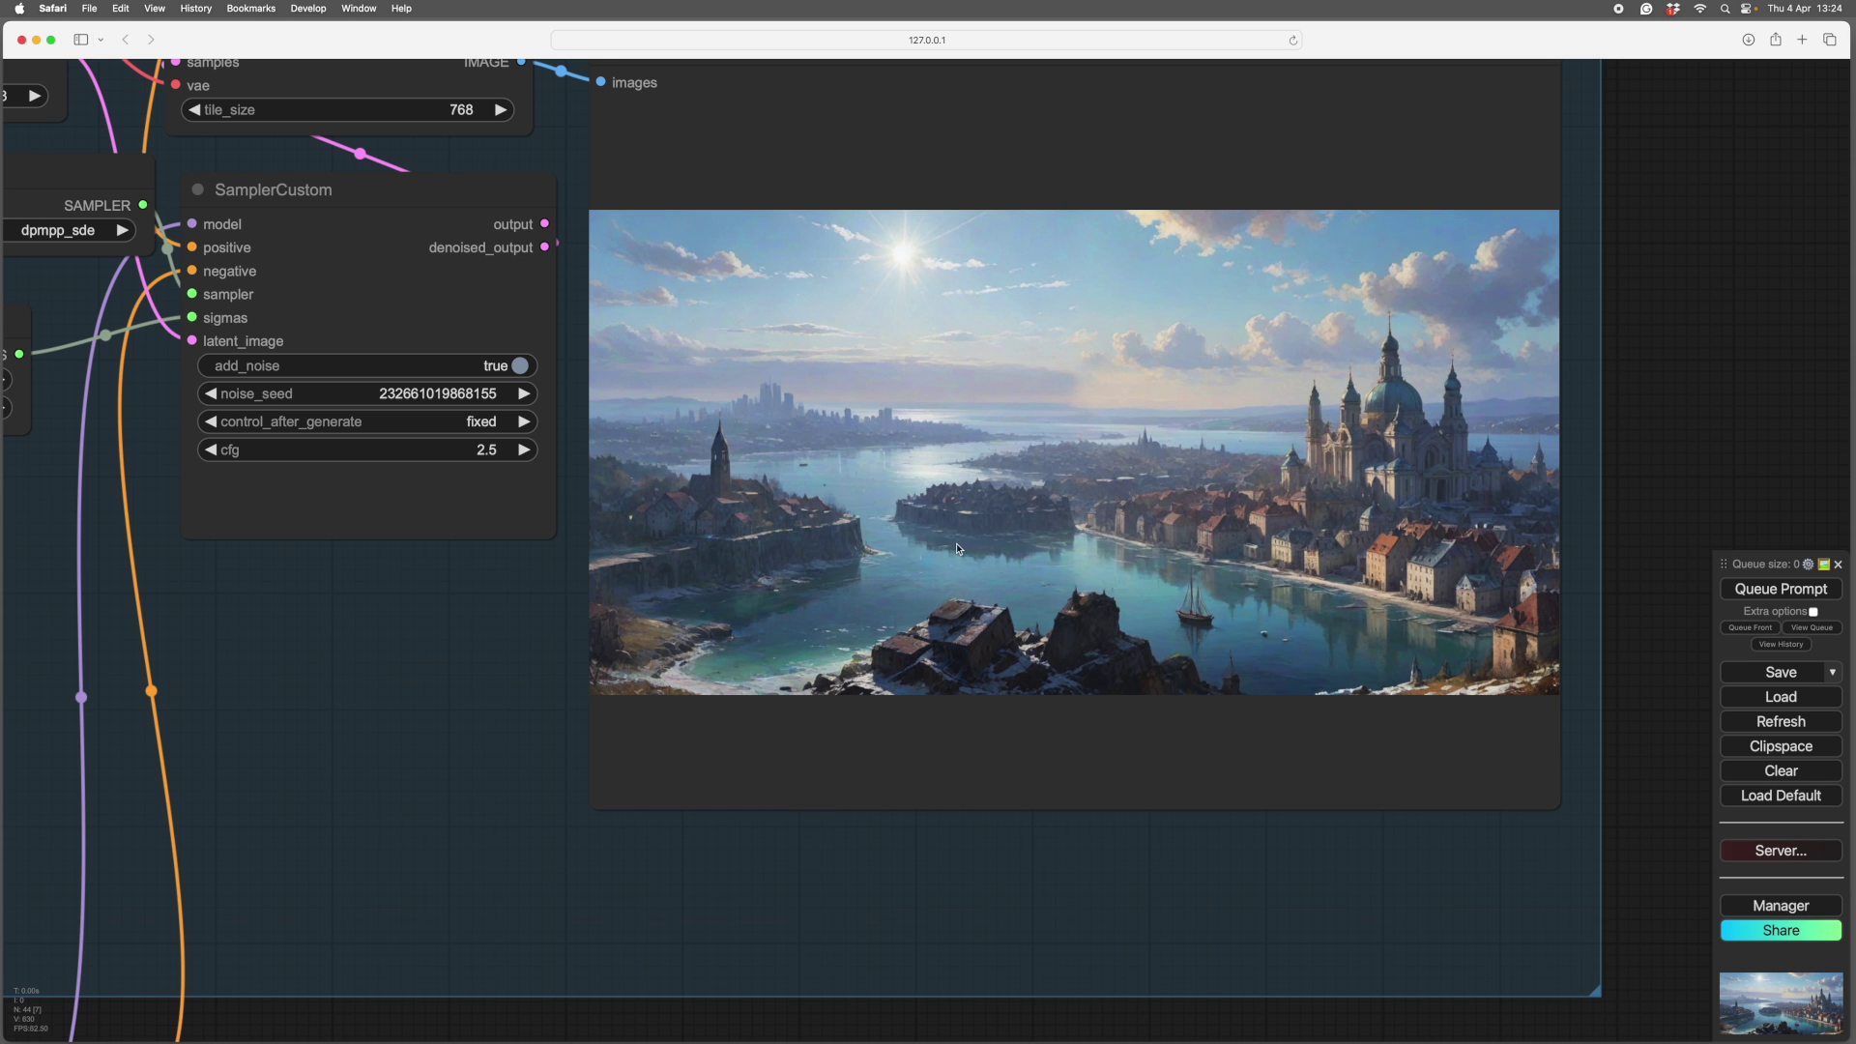
scroll(1640, 603, down, 3)
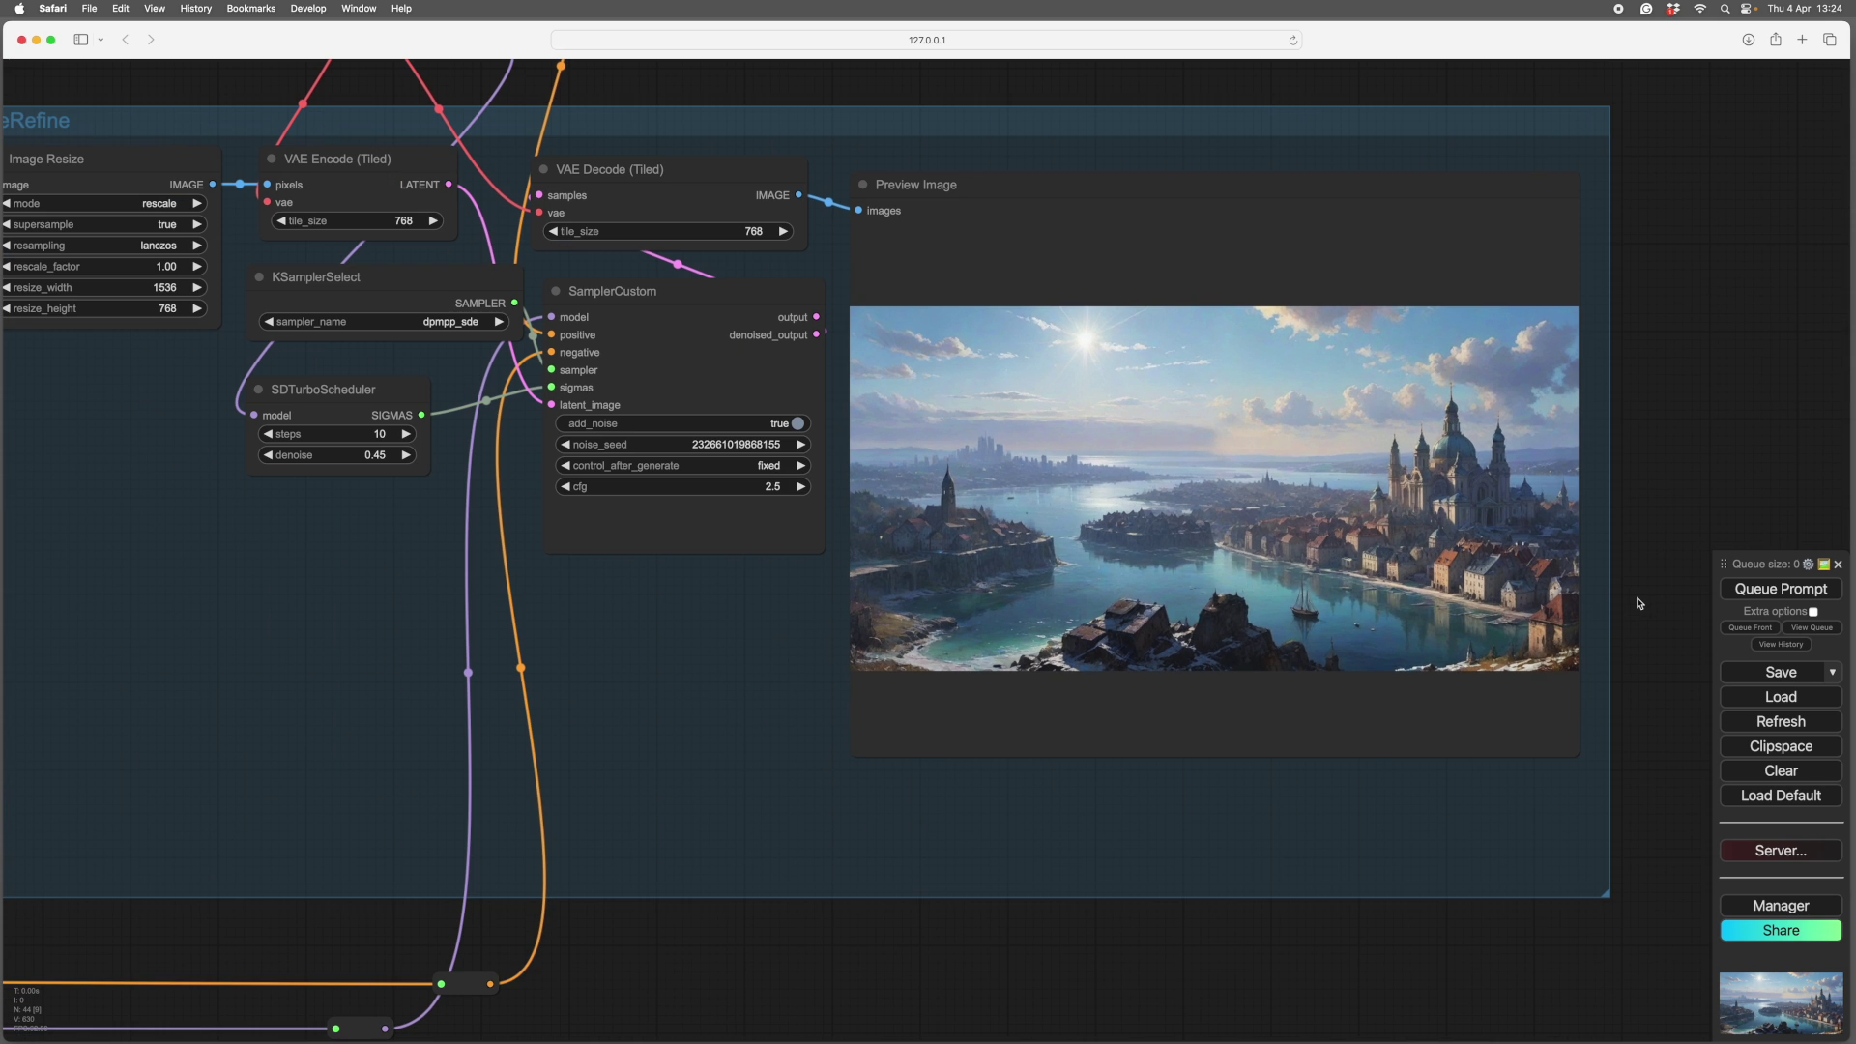
scroll(1647, 609, right, 2)
scroll(1580, 619, down, 4)
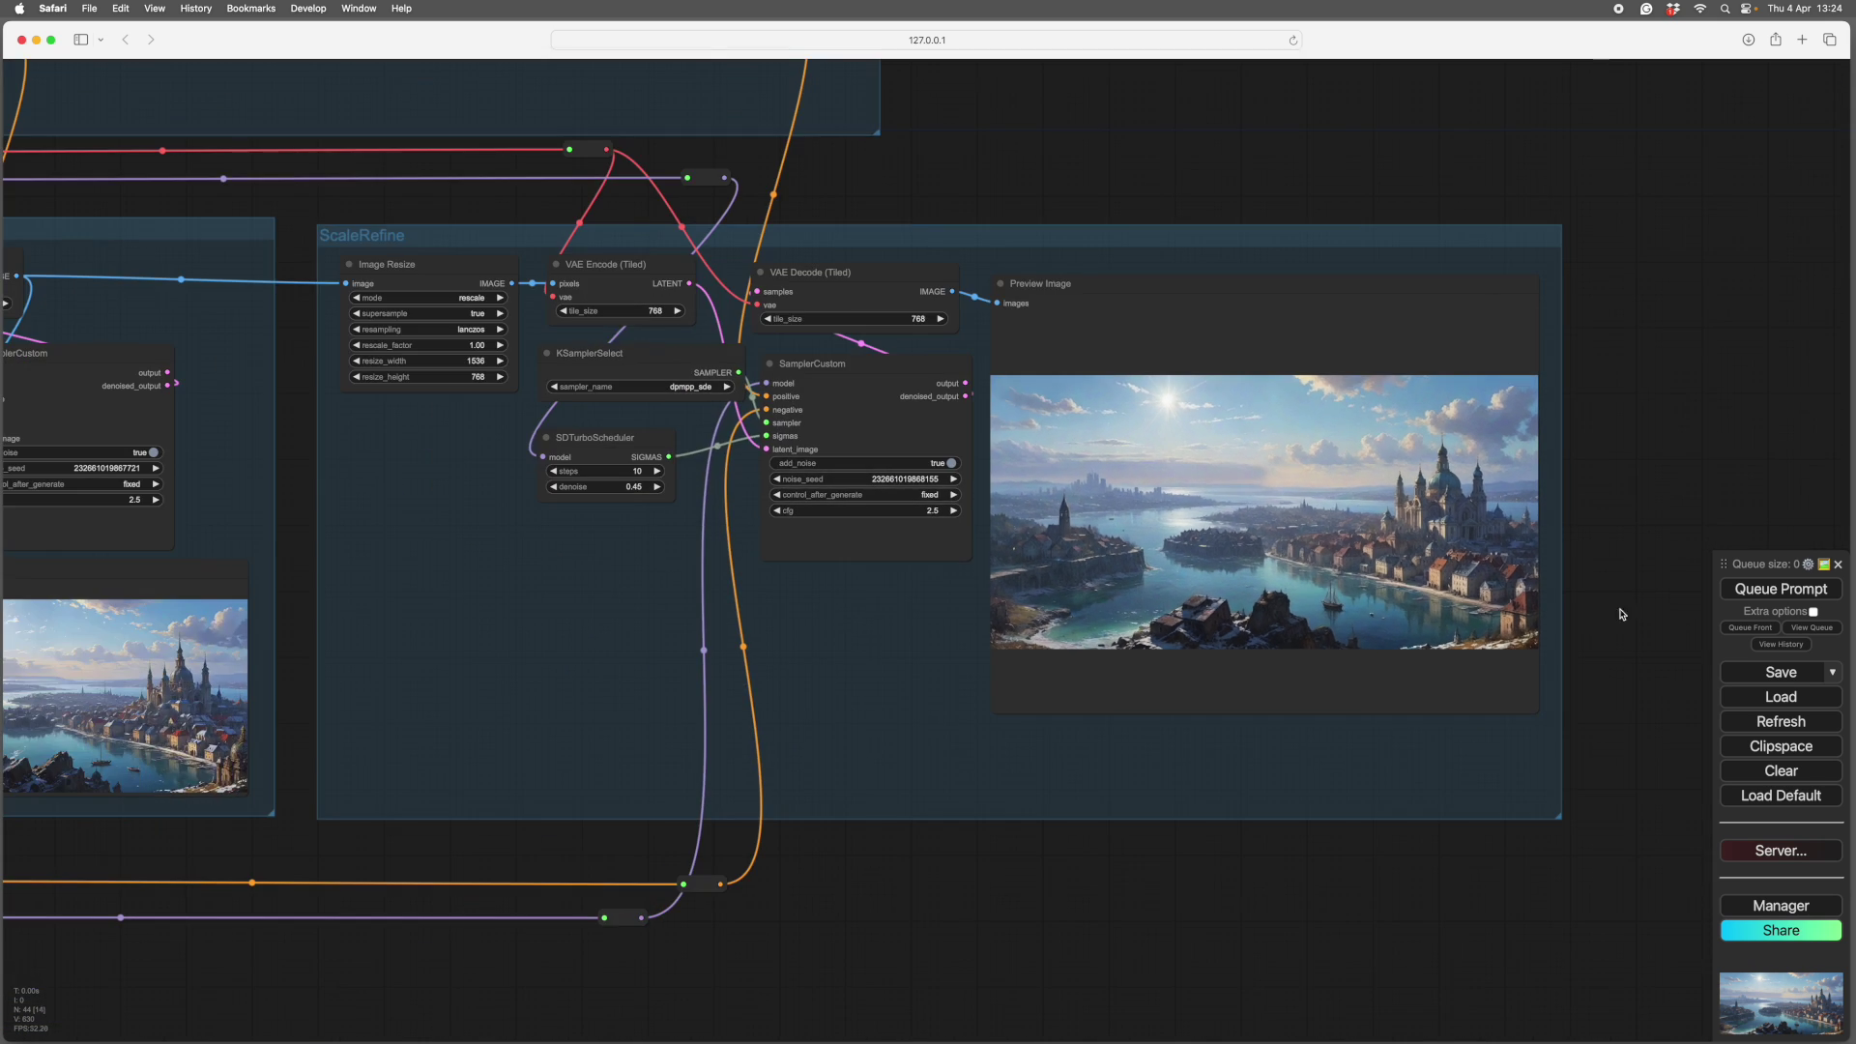
Step: Review the other workflow version's conditioning links and inspect its refined snowy city image in the ScaleRefine preview
scroll(1580, 583, left, 3)
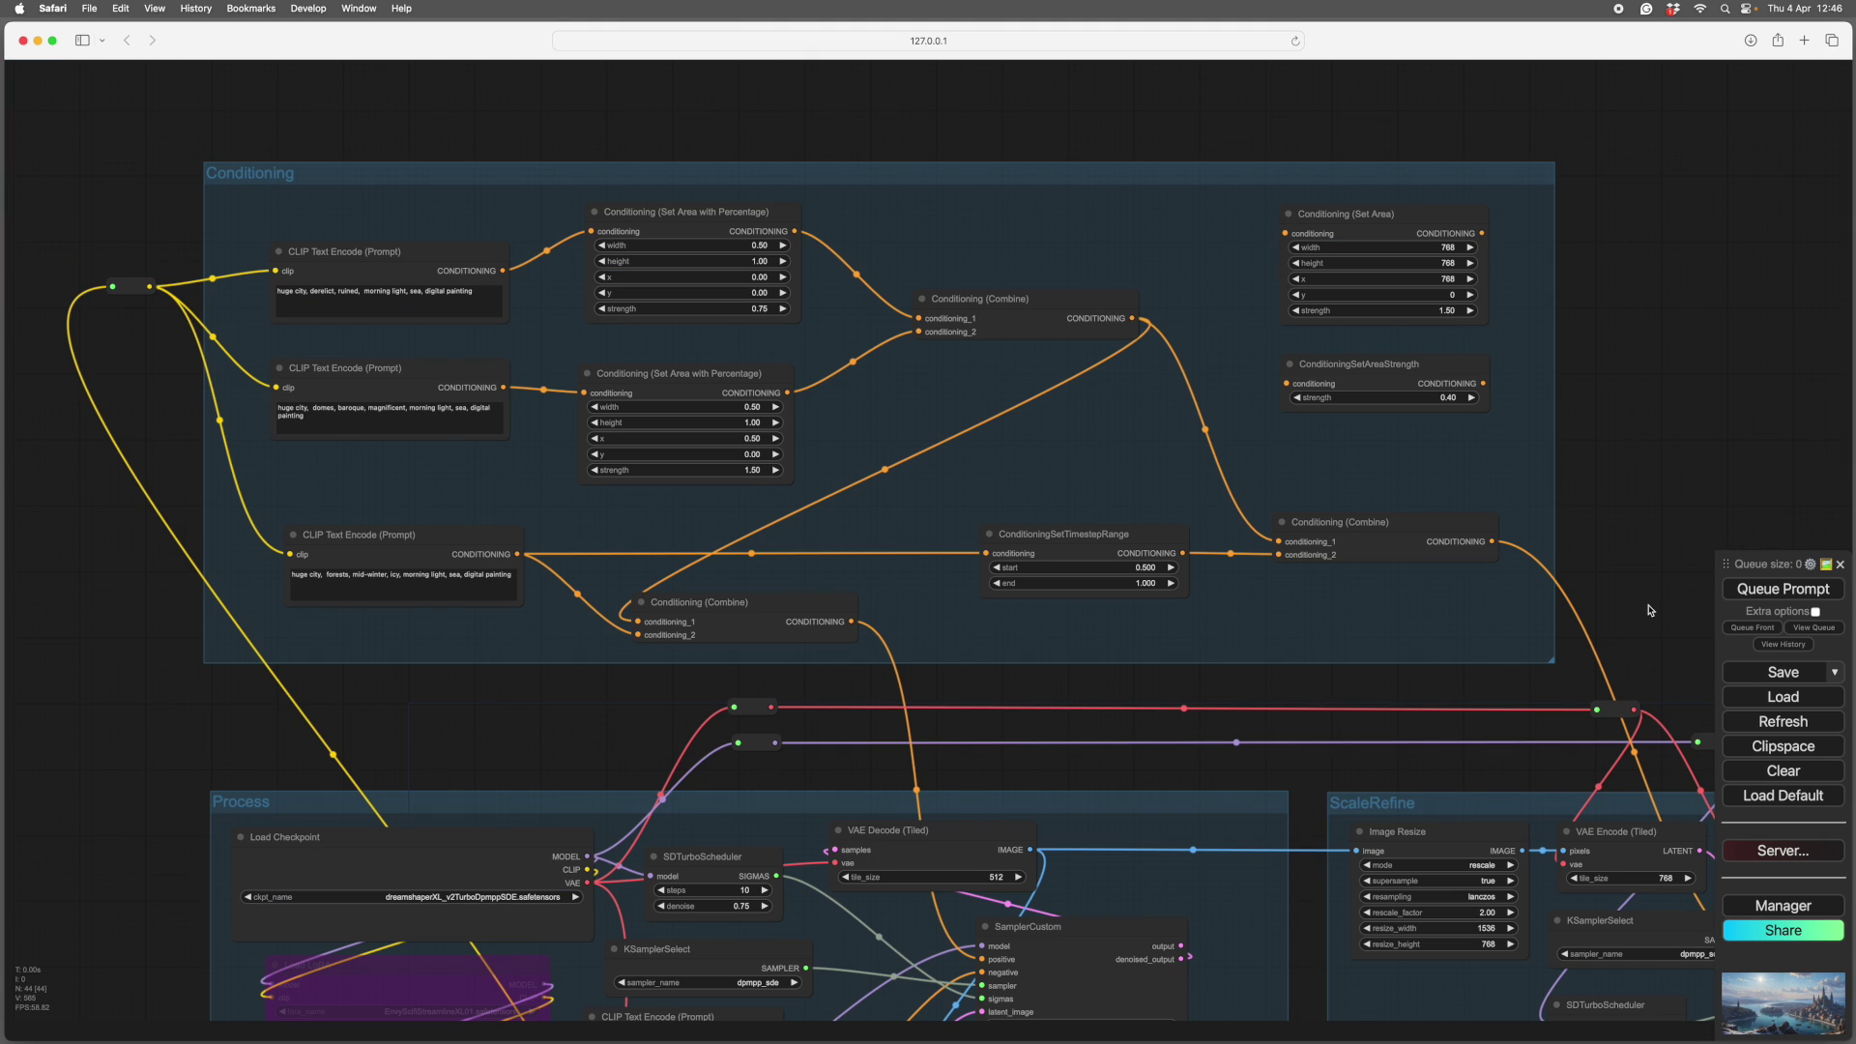
scroll(1650, 610, down, 5)
scroll(1650, 610, right, 8)
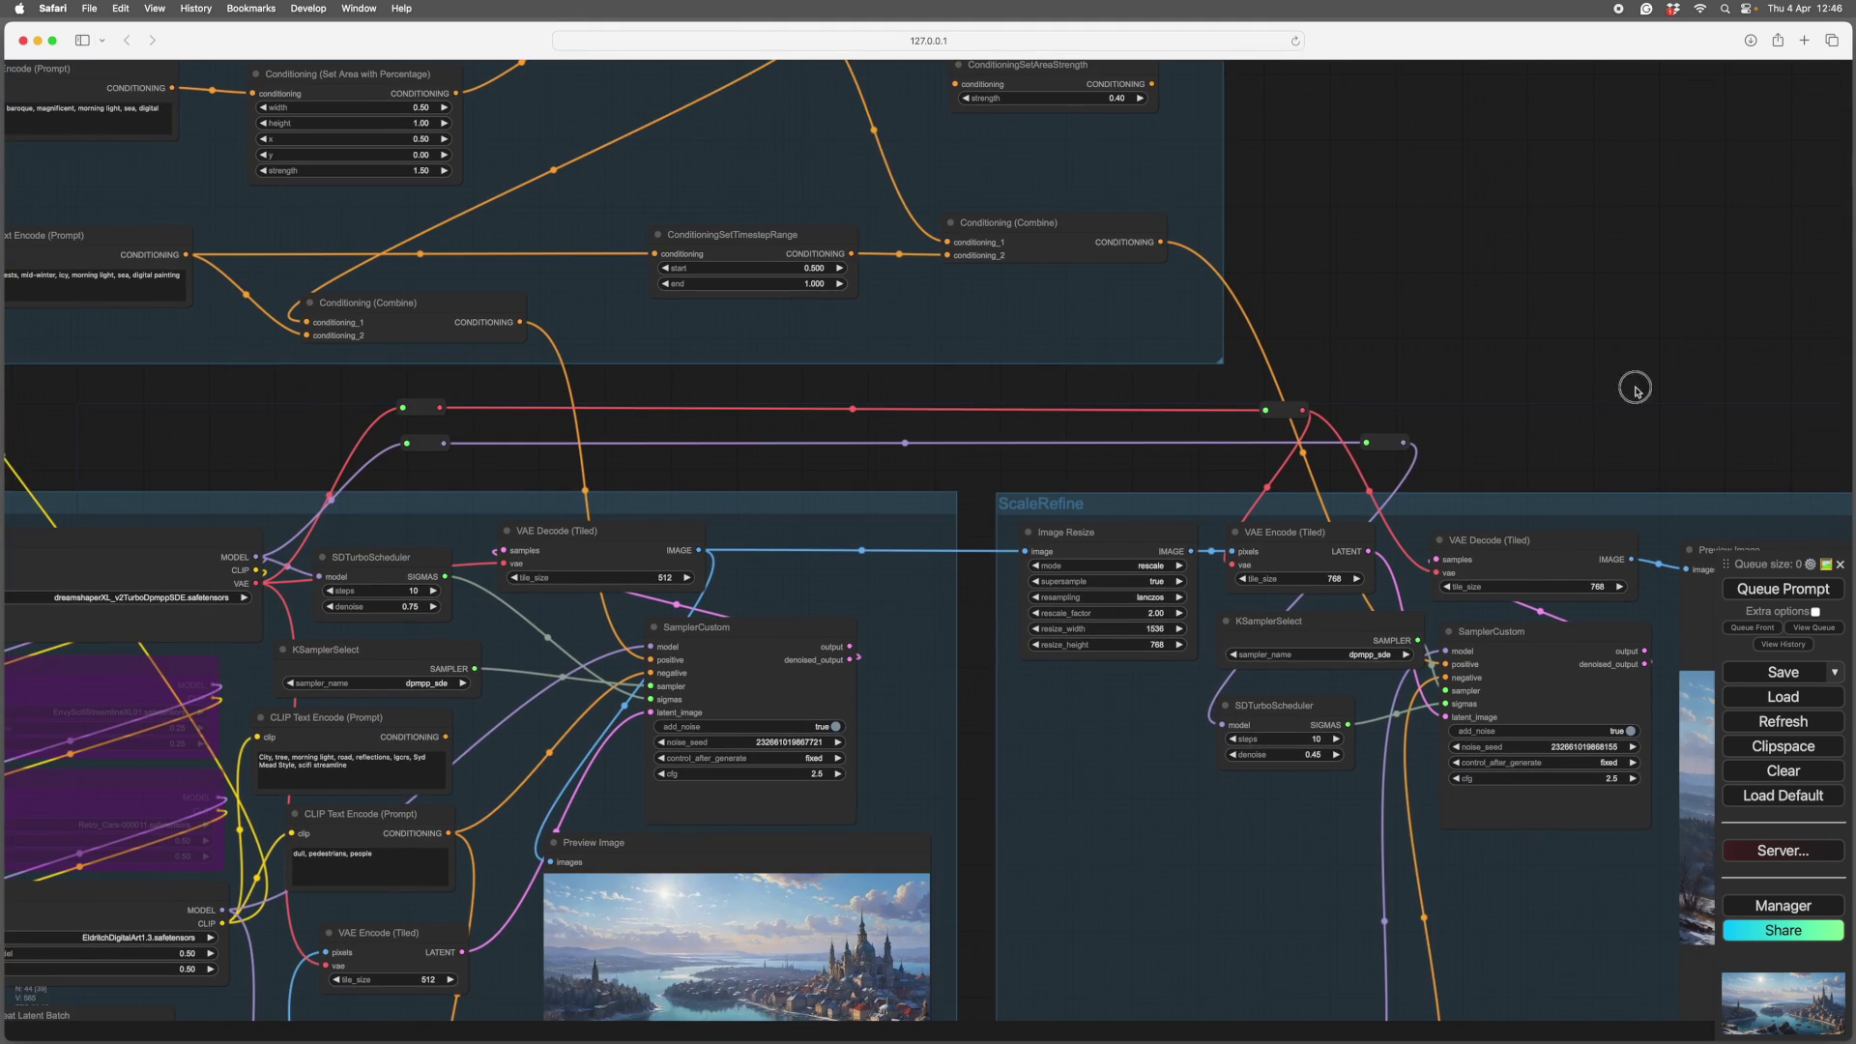
scroll(1511, 909, up, 10)
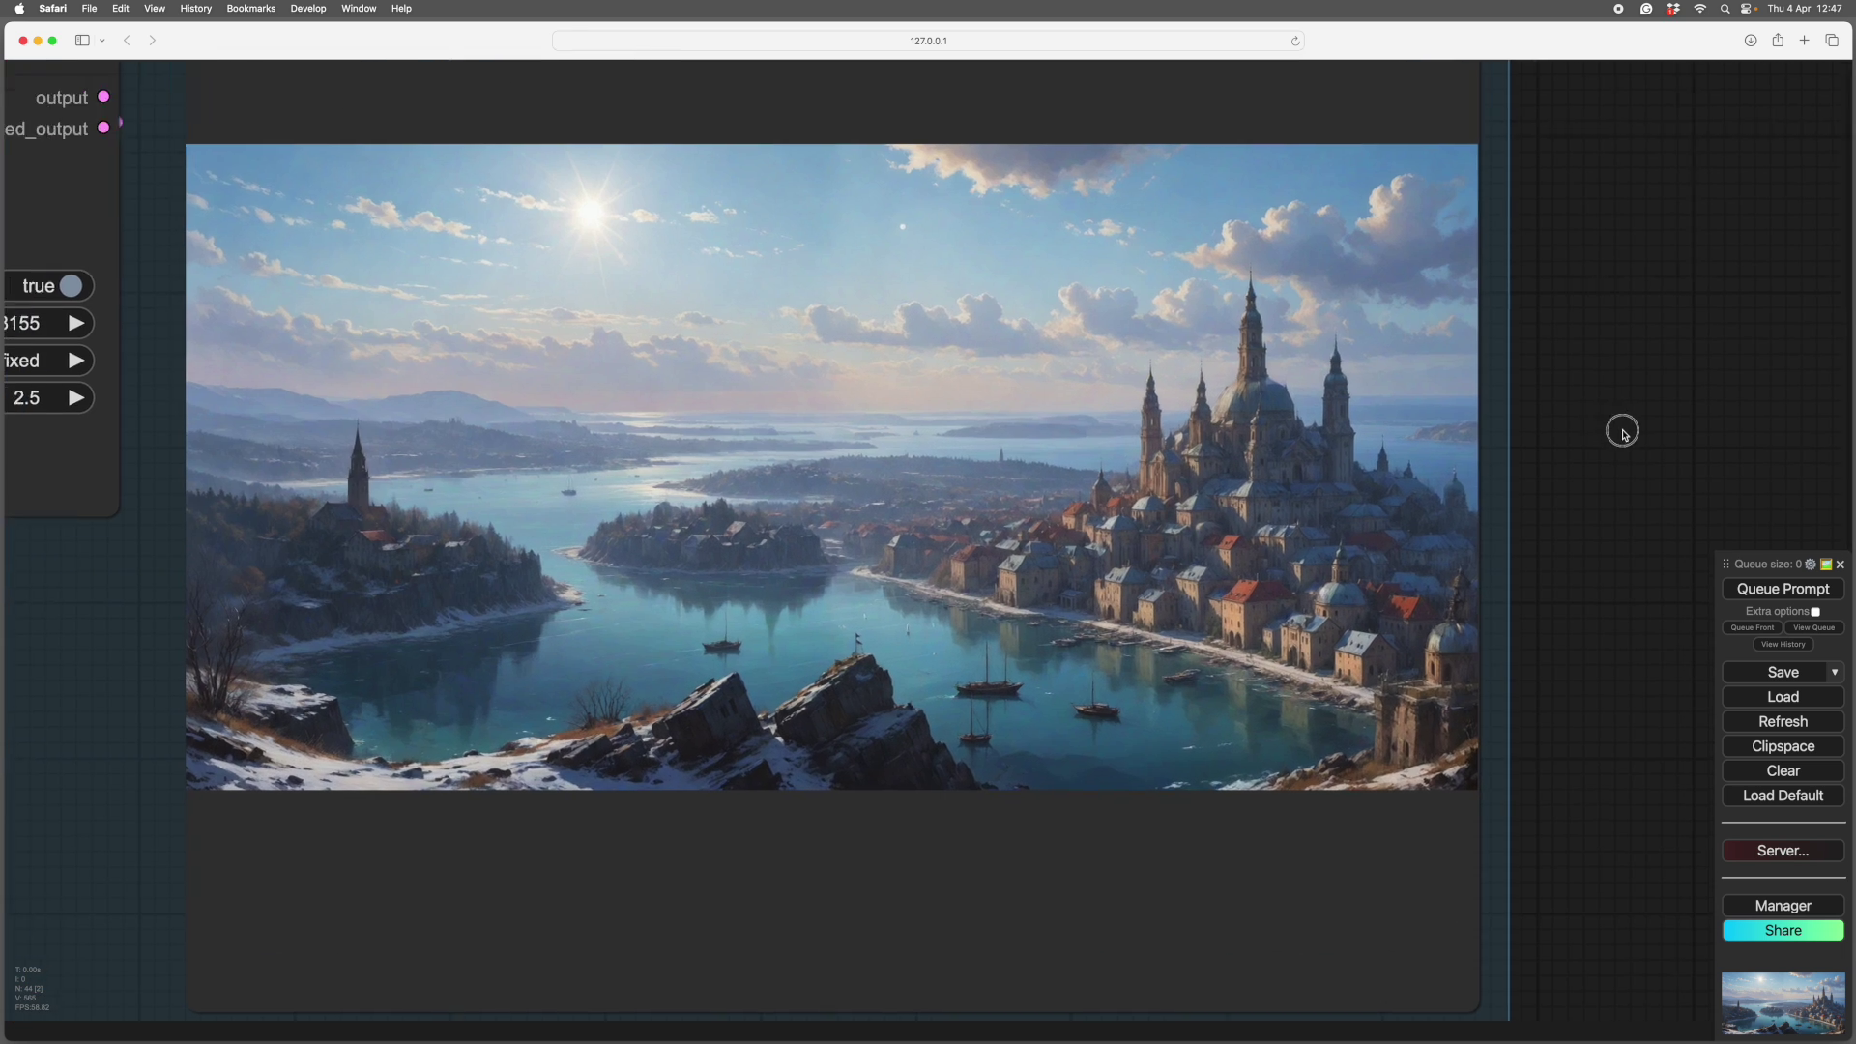
drag(1623, 432, 1685, 443)
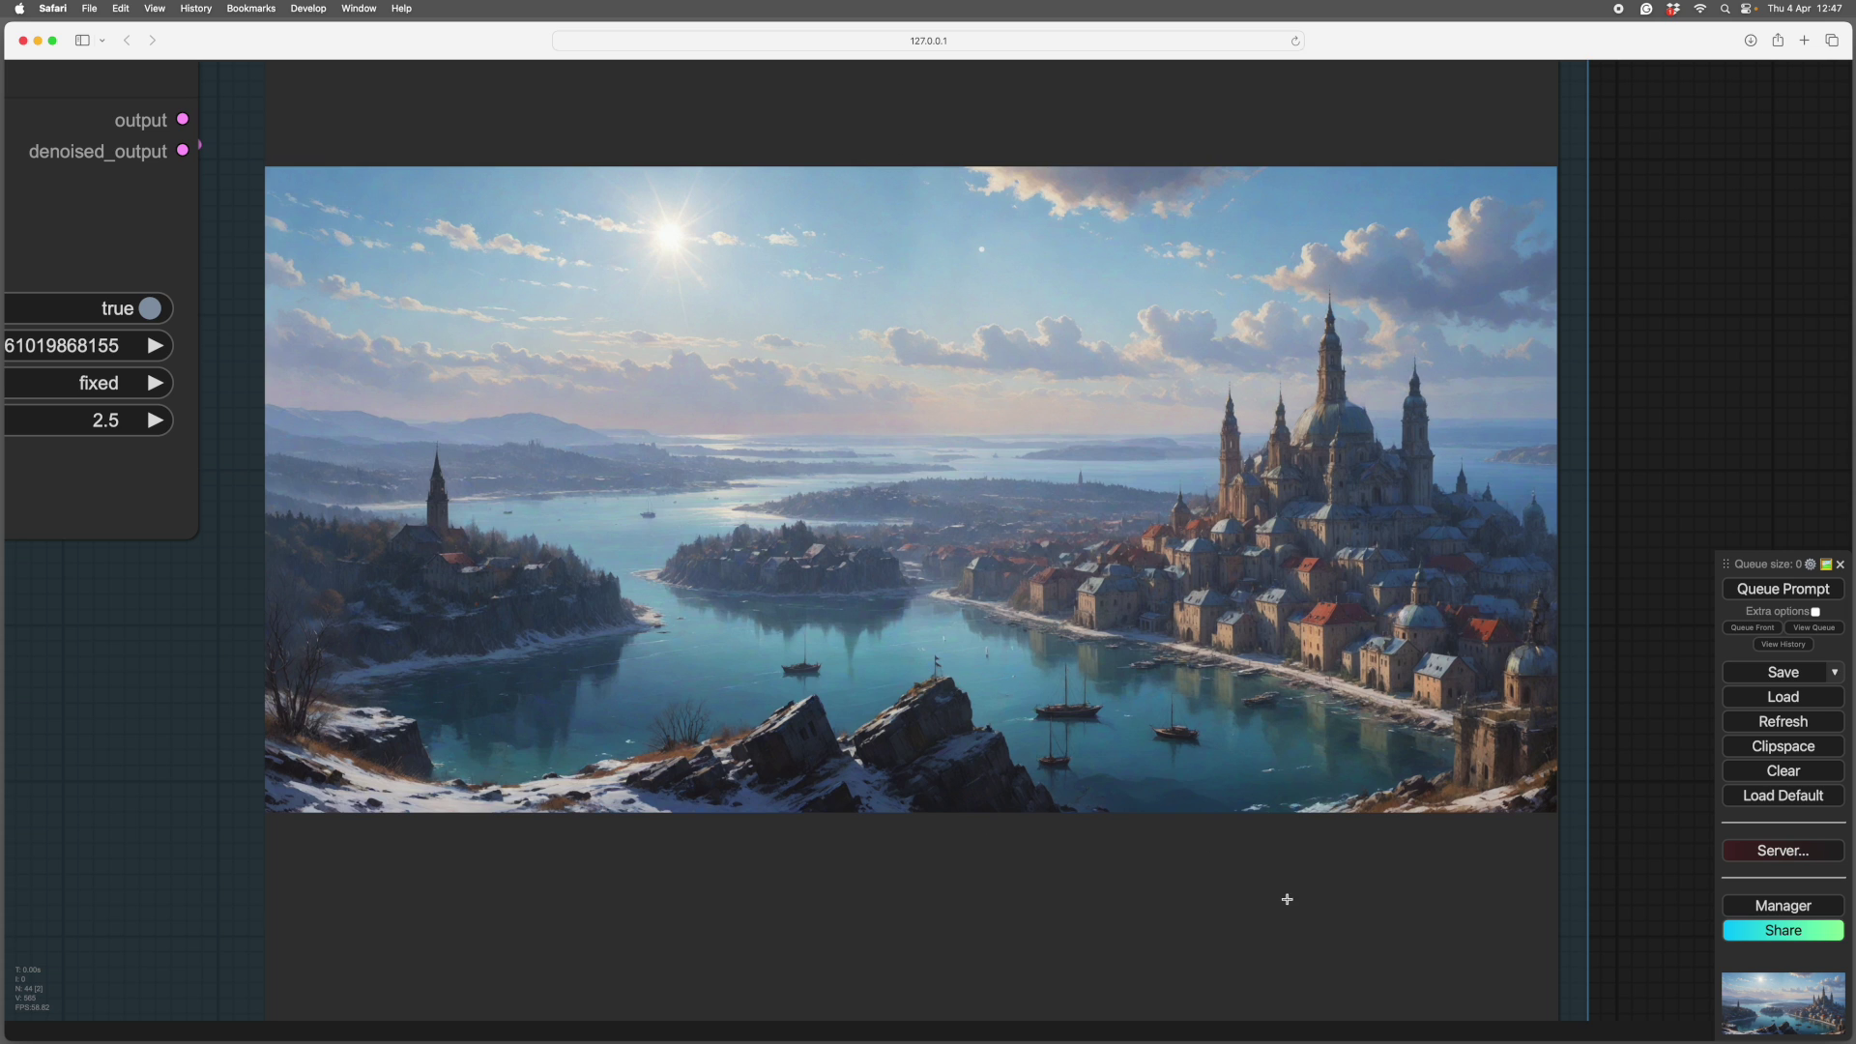
drag(1654, 773, 1611, 796)
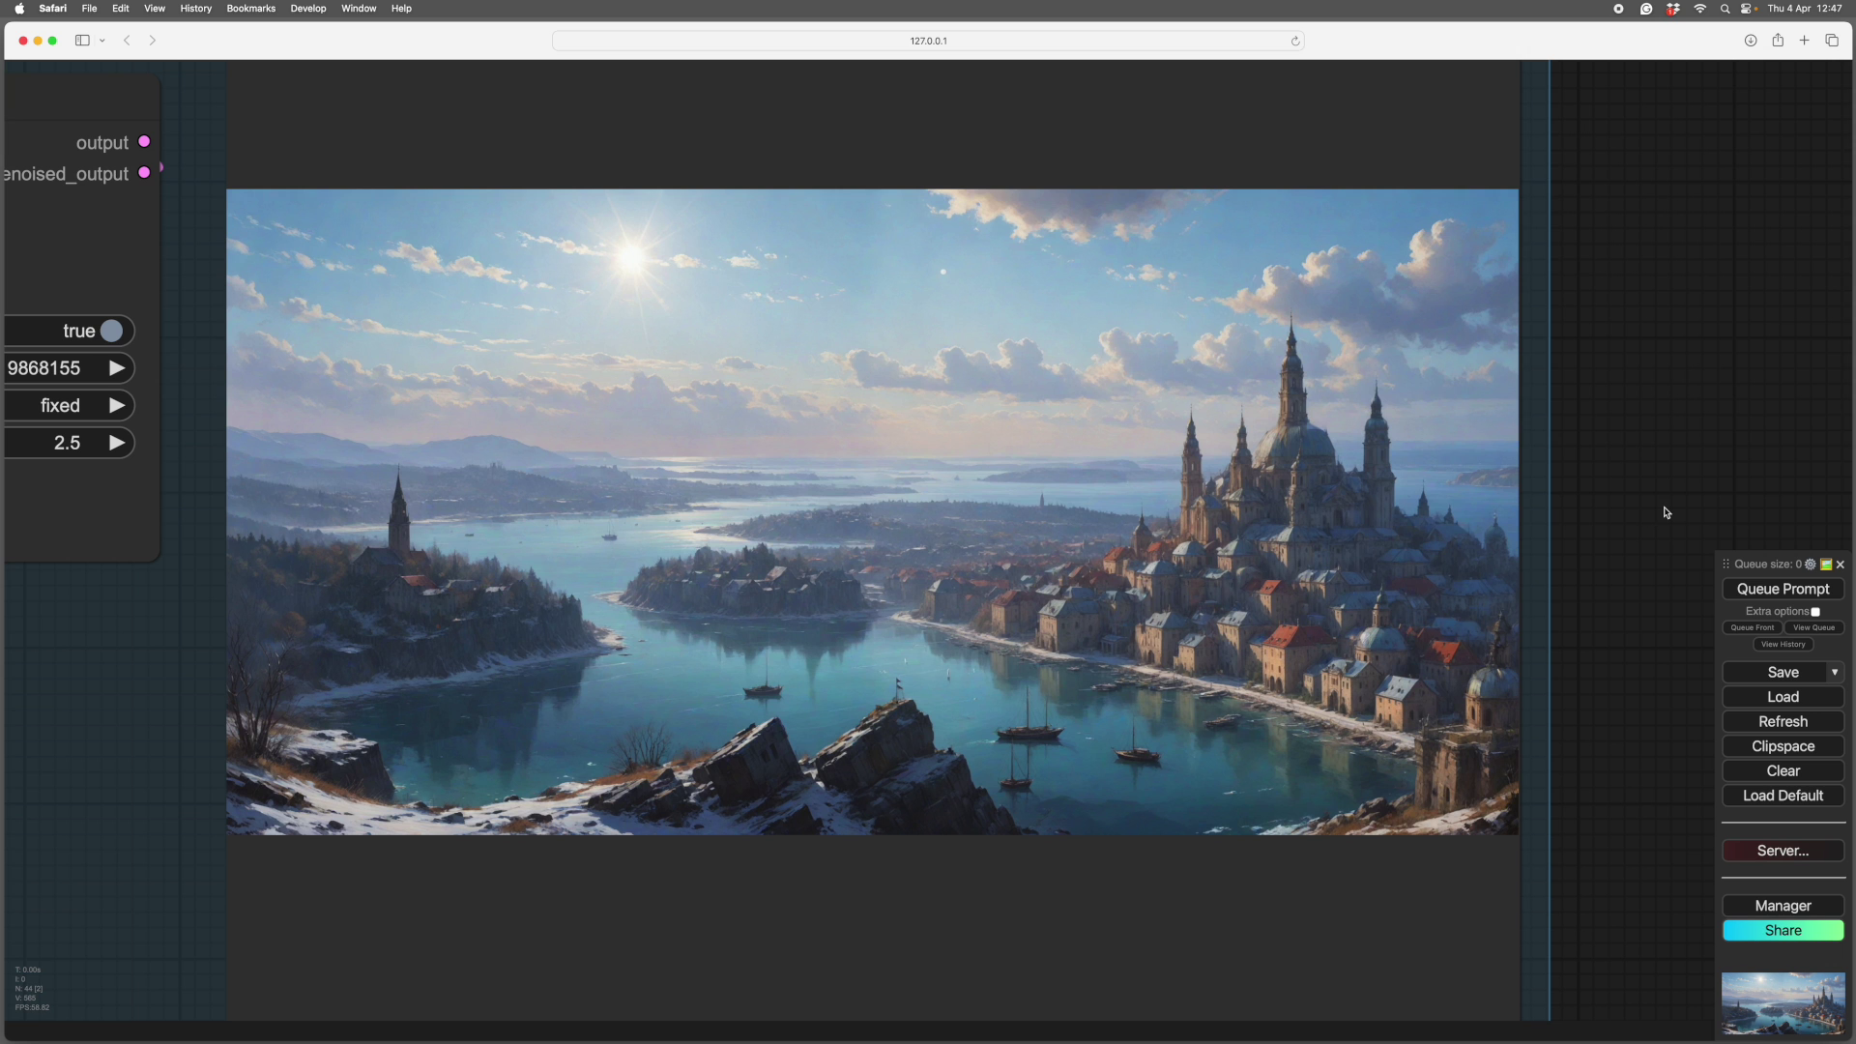
scroll(1650, 584, down, 1)
scroll(1650, 584, up, 1)
drag(1624, 632, 1571, 602)
scroll(1546, 600, down, 8)
scroll(1559, 624, down, 3)
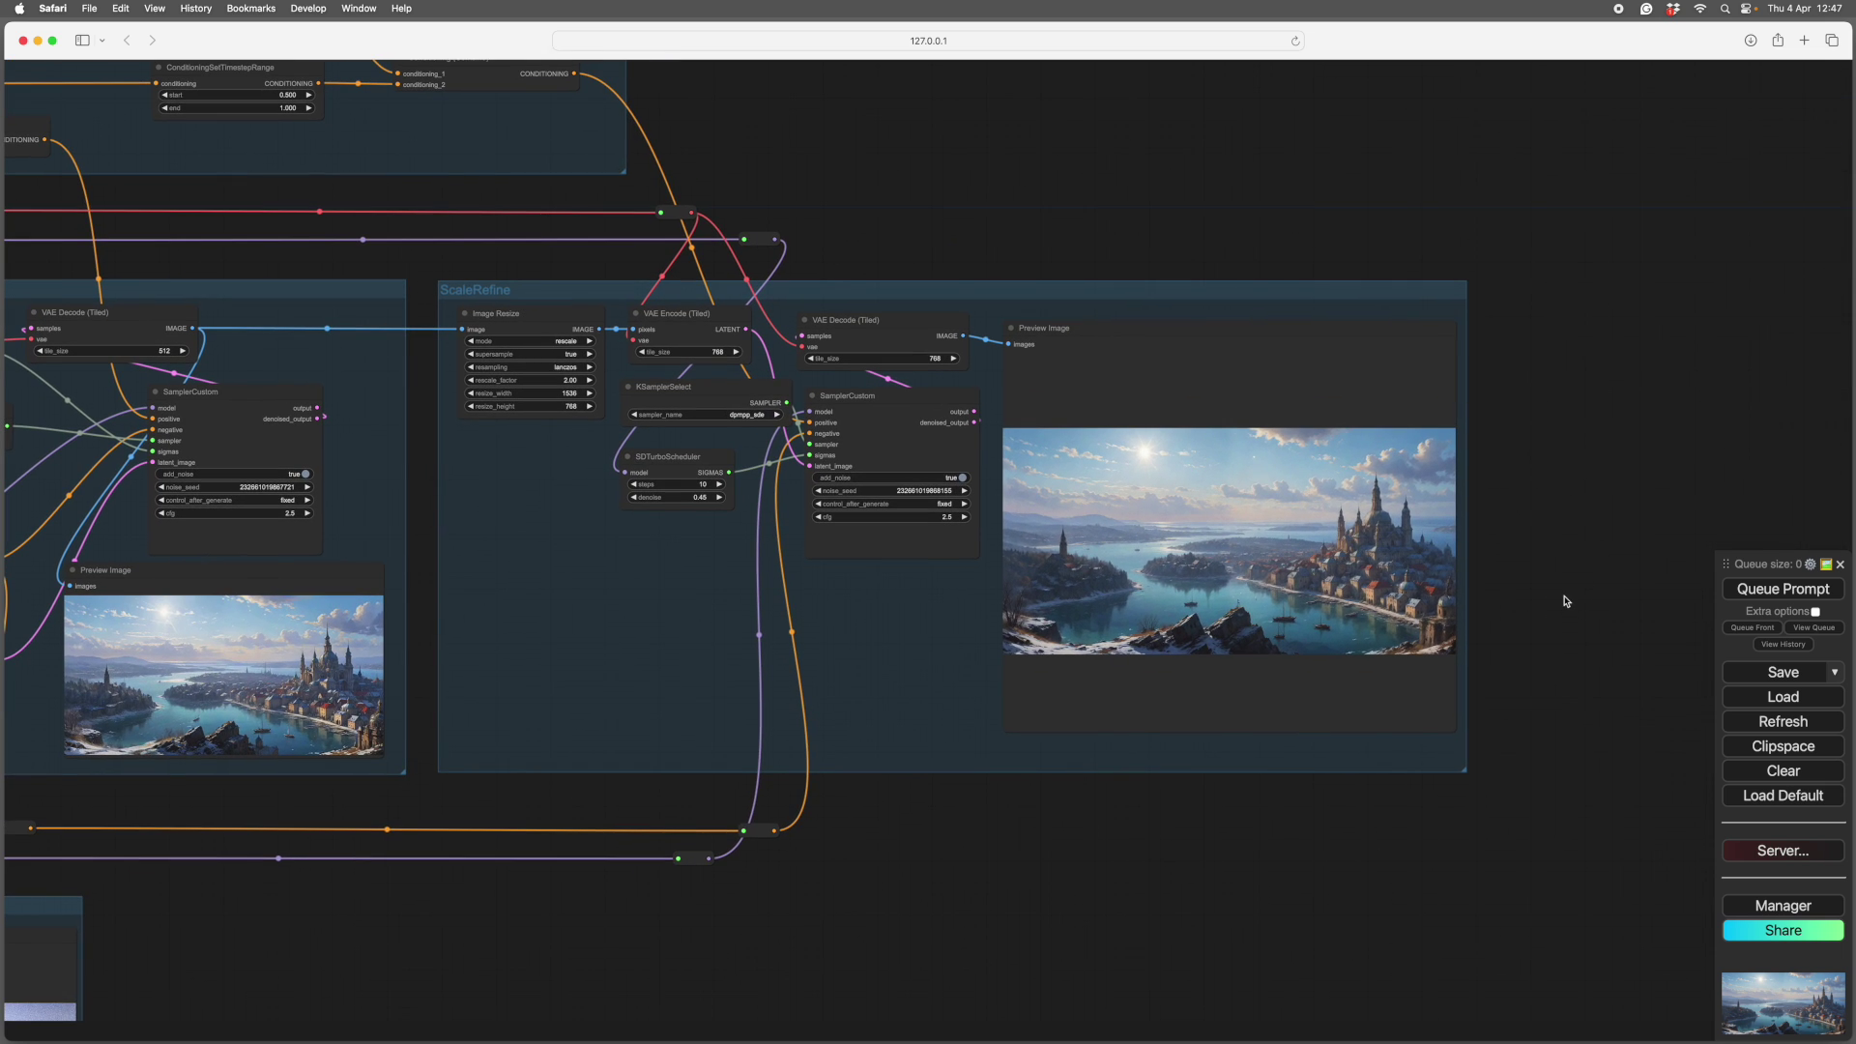
scroll(1566, 601, up, 3)
drag(1557, 589, 1595, 643)
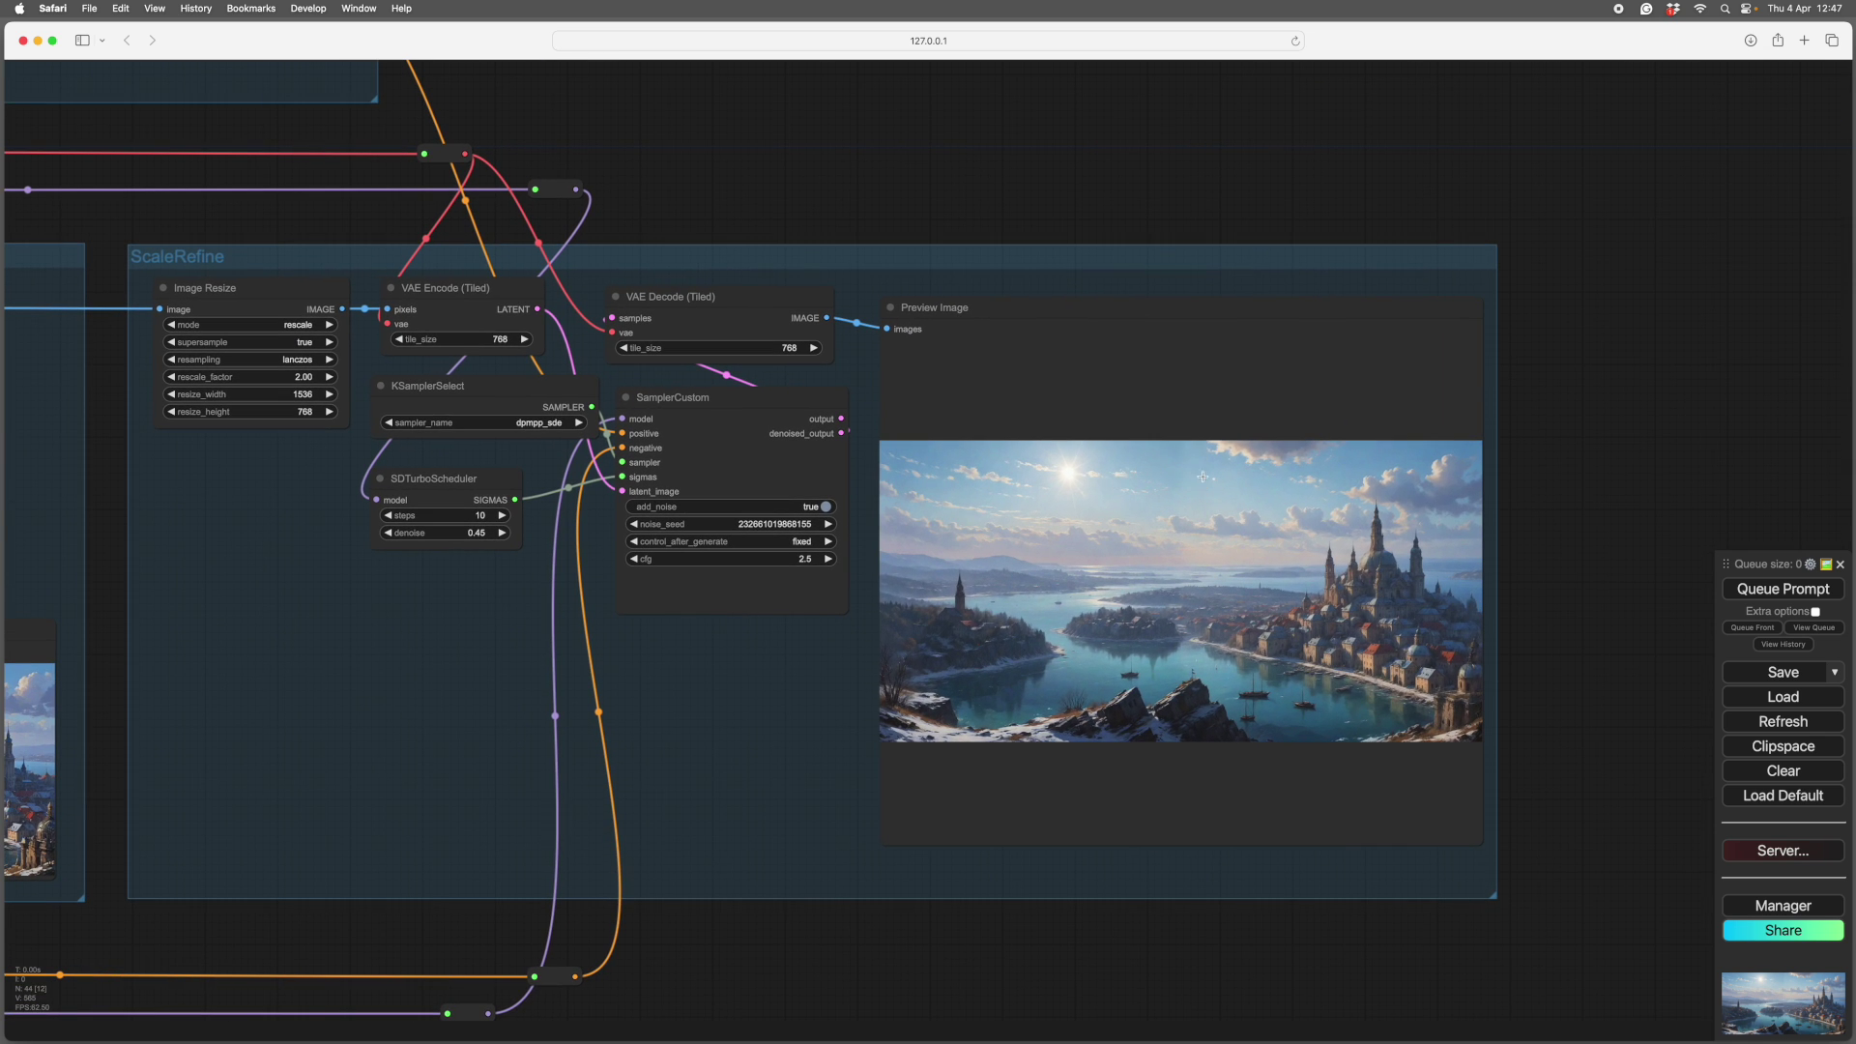
Step: Compare this version's Process and ScaleRefine previews and check the timestep-limited conditioning feeding the refinement
scroll(1594, 583, down, 2)
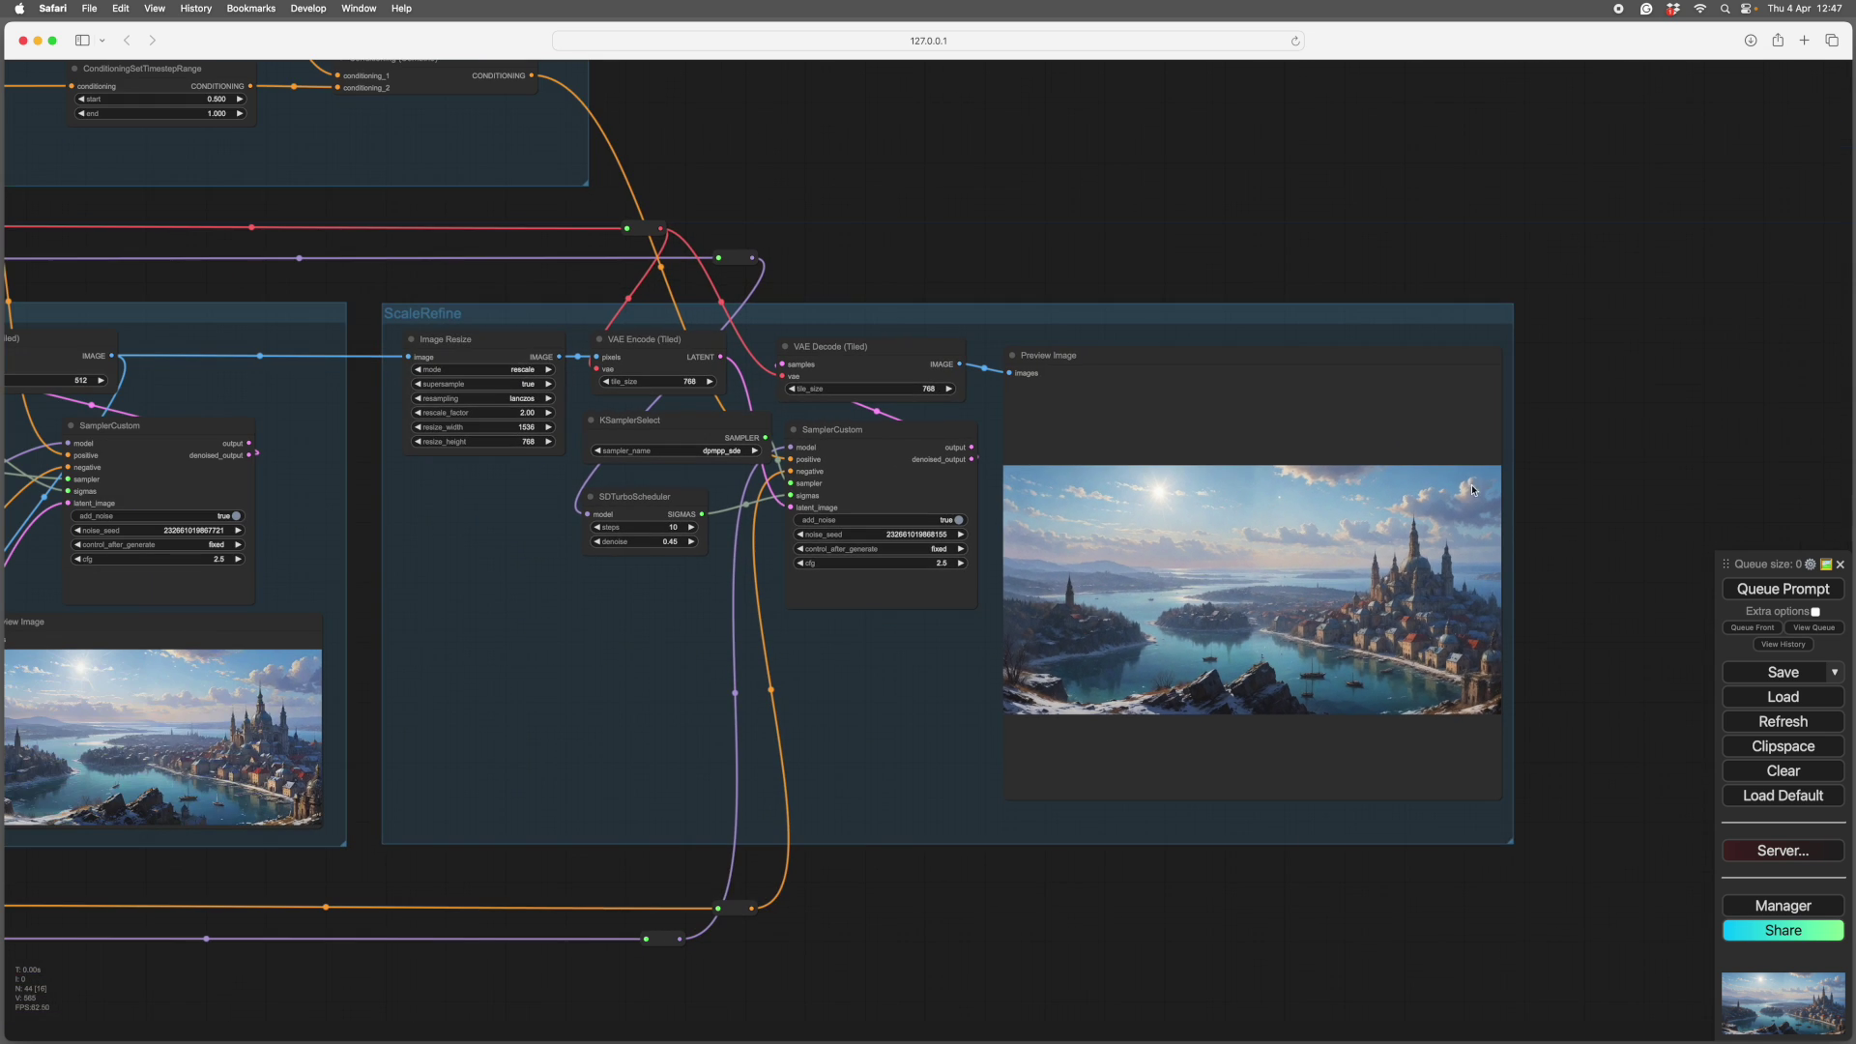
drag(883, 200, 1247, 469)
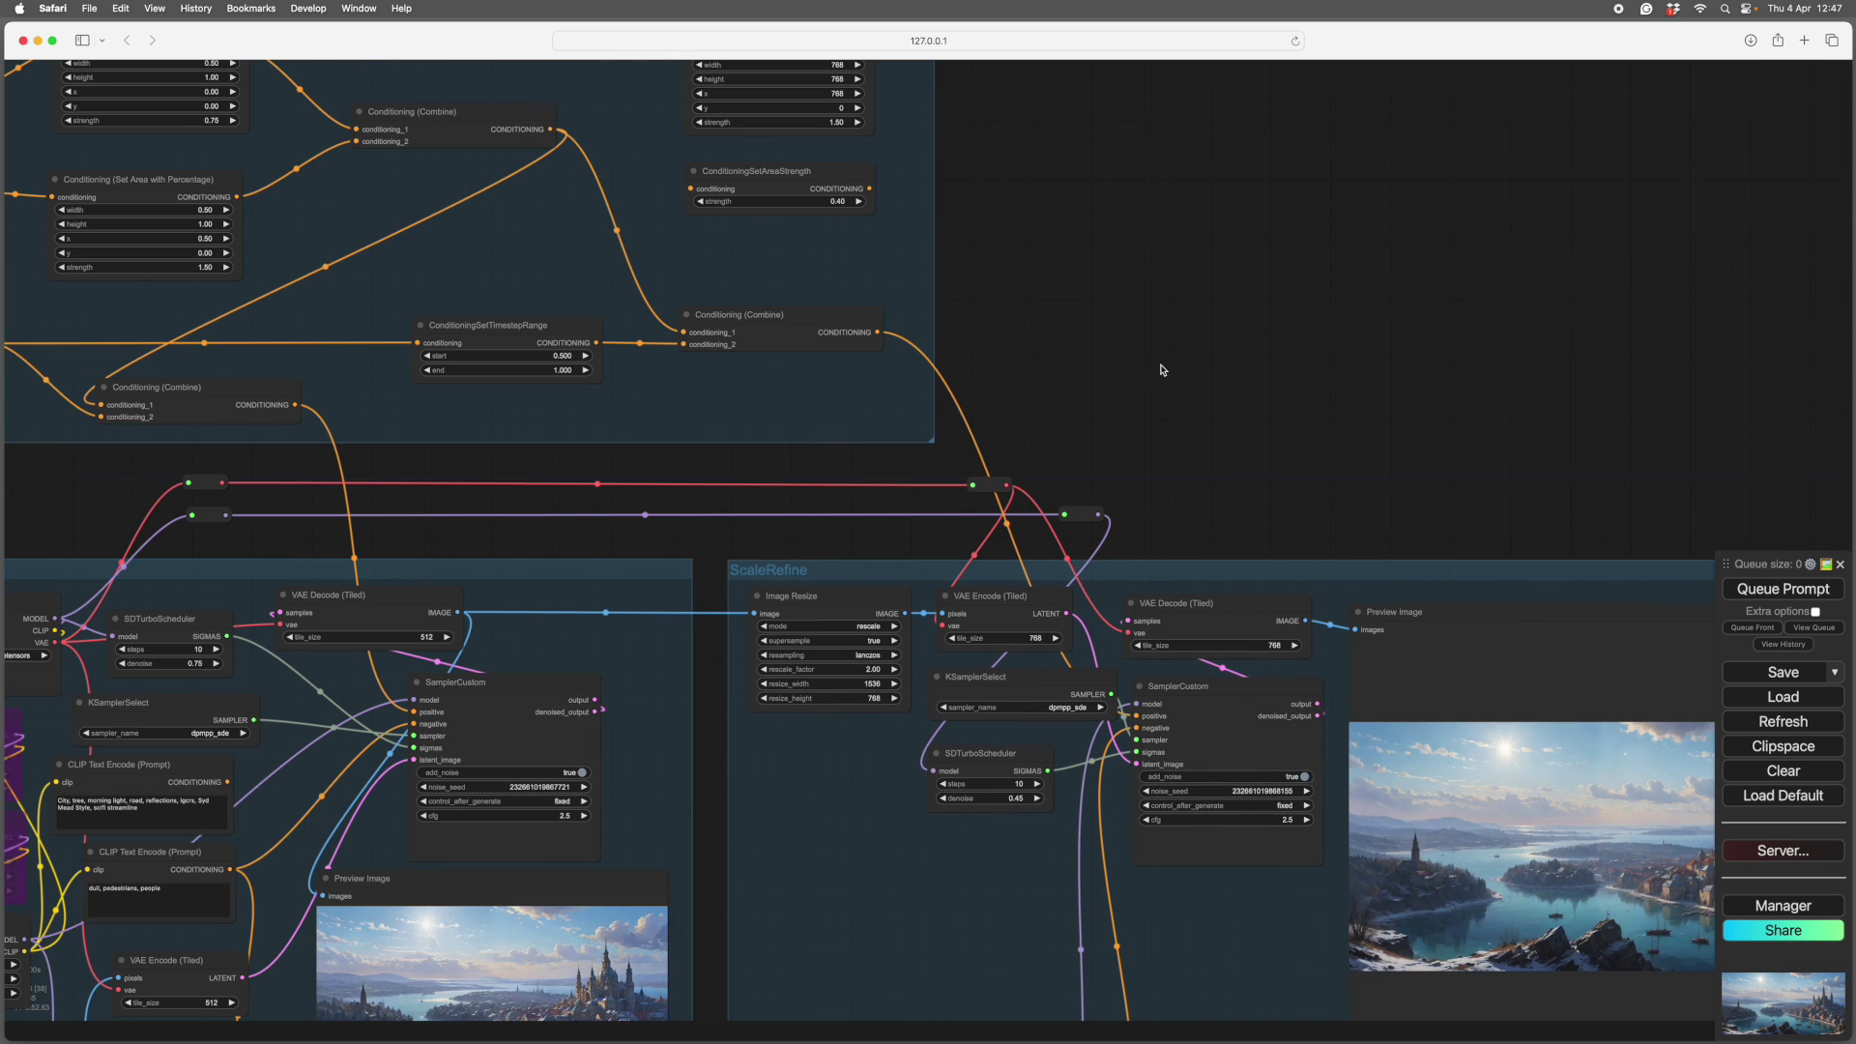
scroll(1163, 370, down, 3)
drag(1351, 357, 1023, 252)
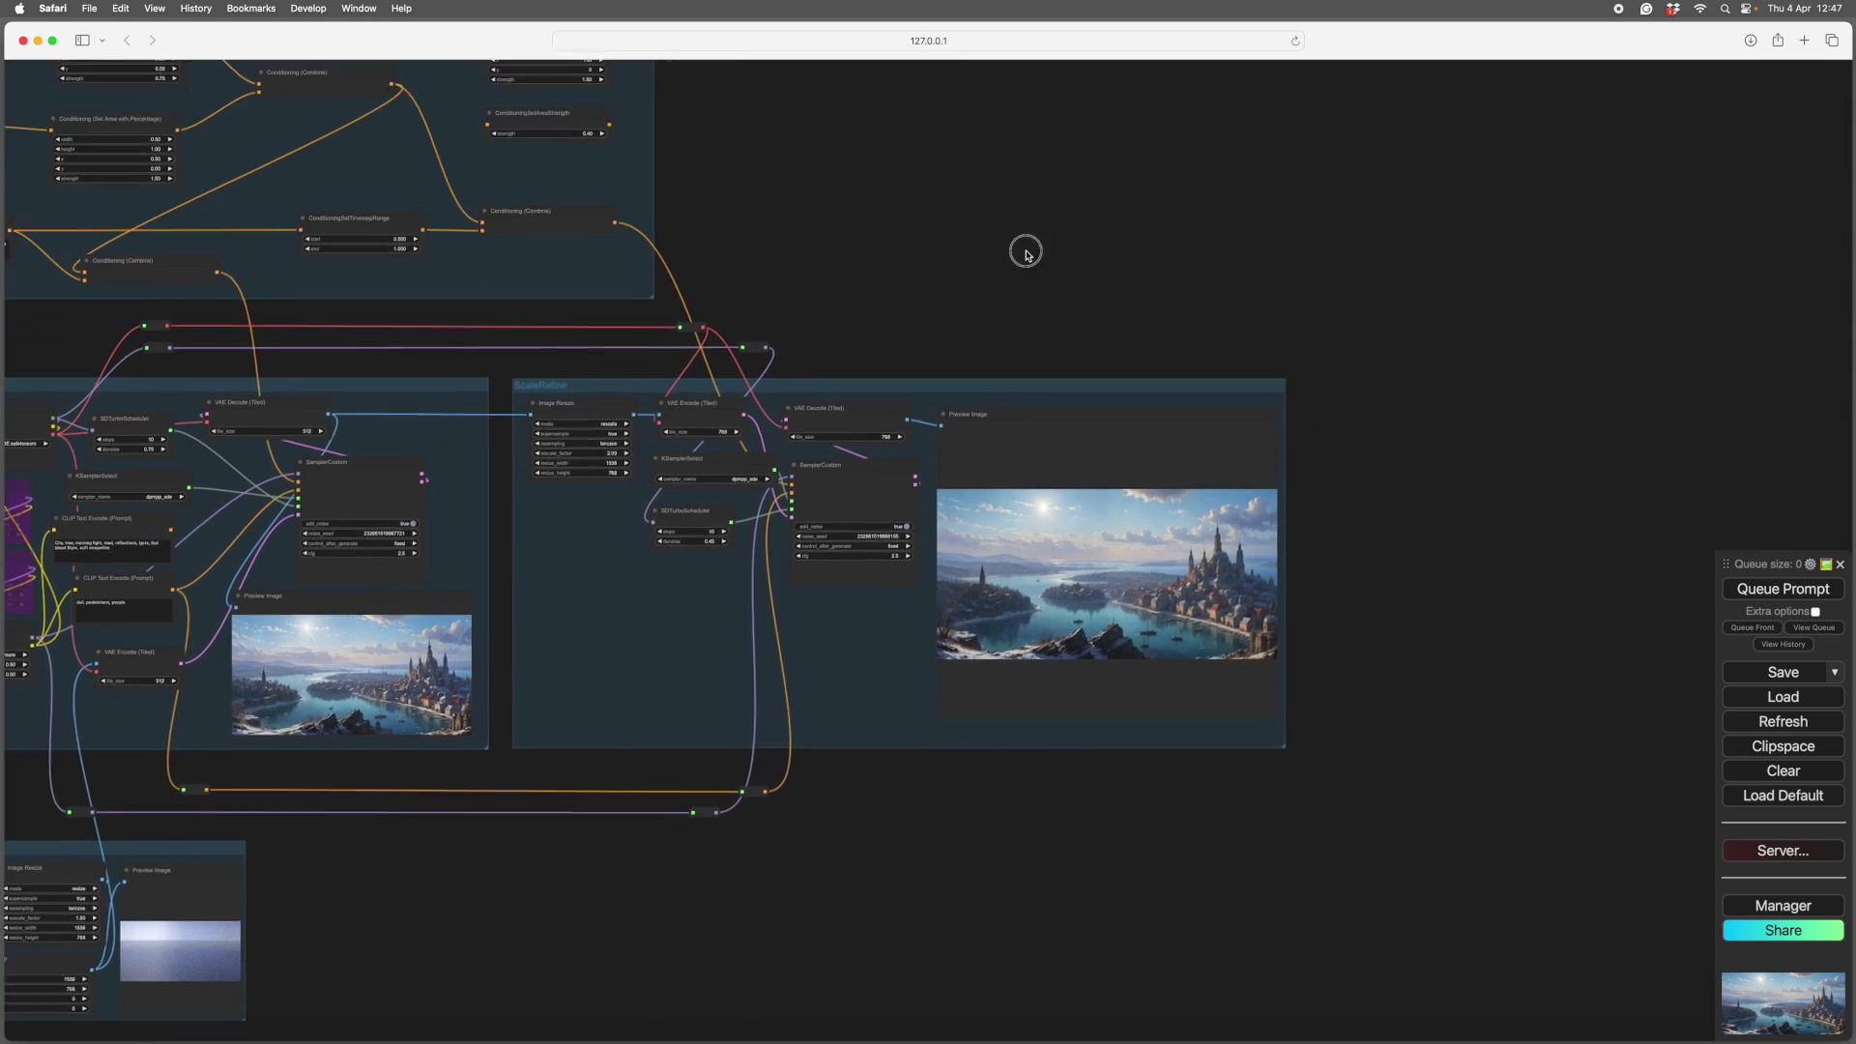
scroll(1457, 588, up, 8)
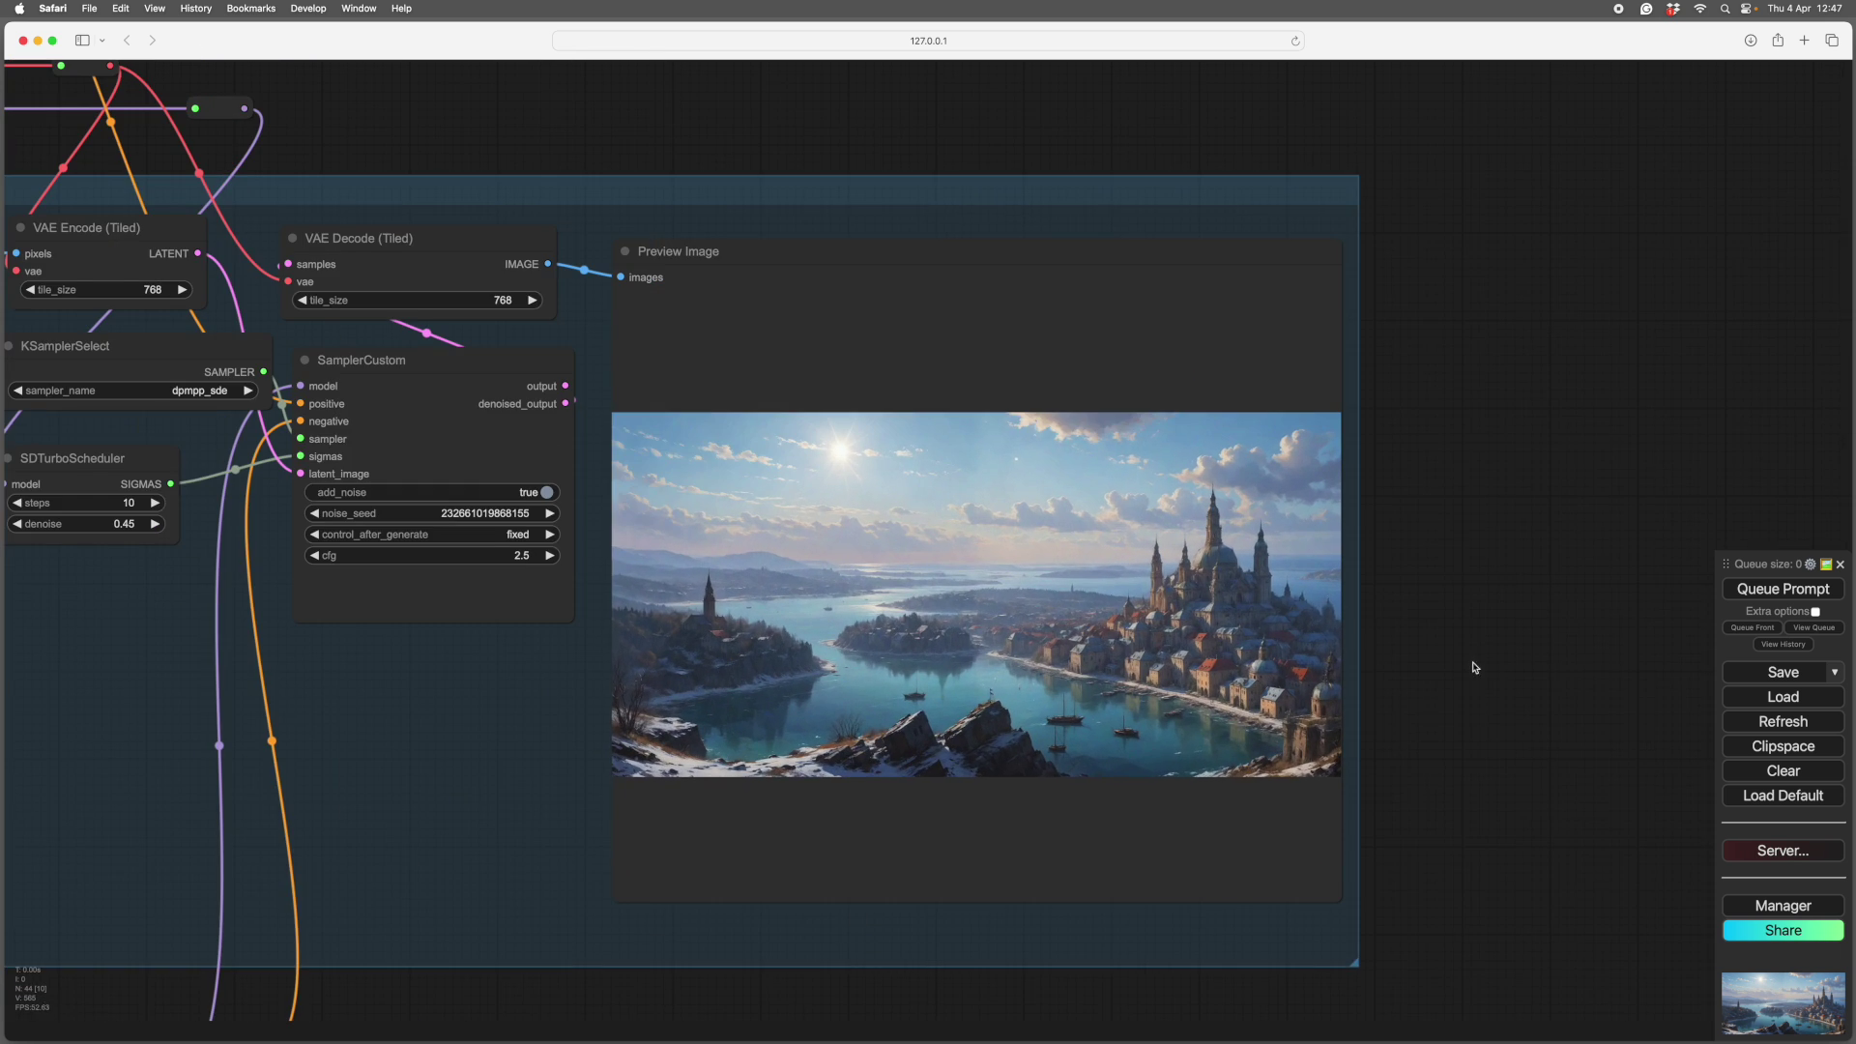
drag(1475, 667, 1595, 682)
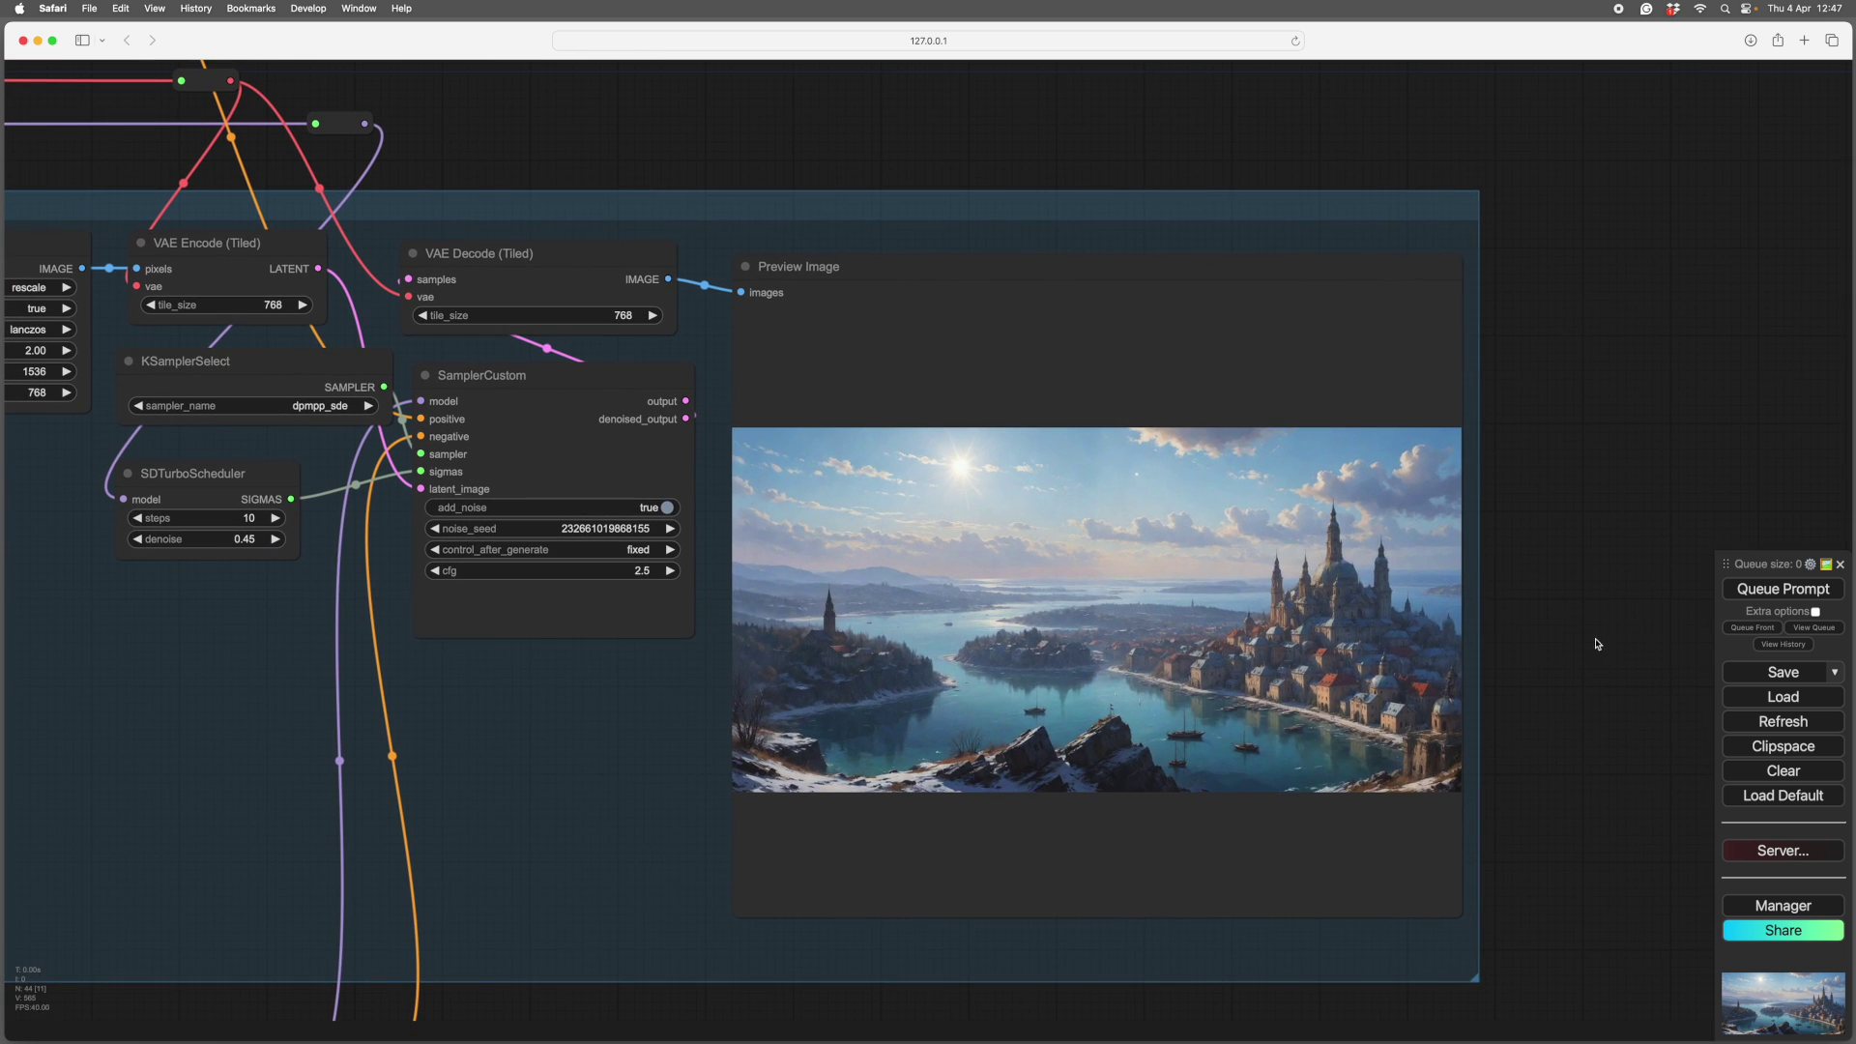
Step: Examine the ScaleRefine group's resize, sampler and preview nodes as a whole
scroll(1609, 638, down, 2)
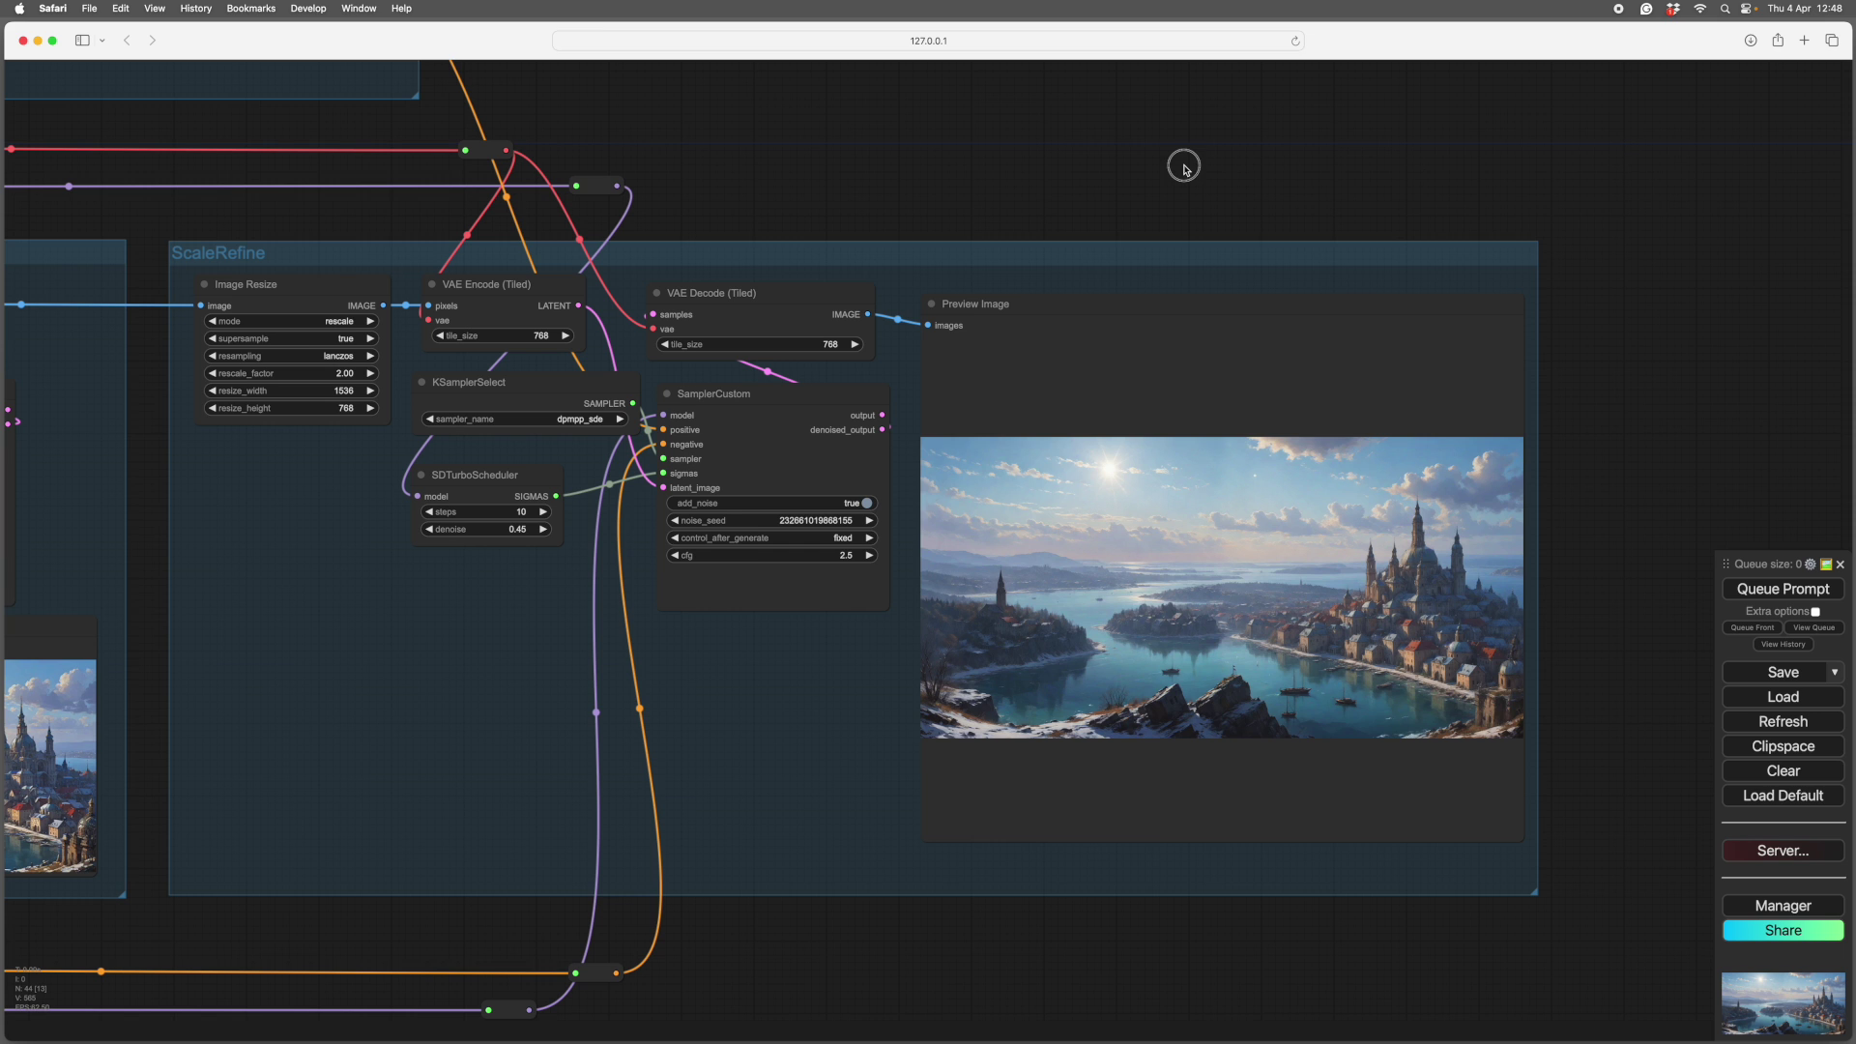
drag(1186, 170, 1217, 182)
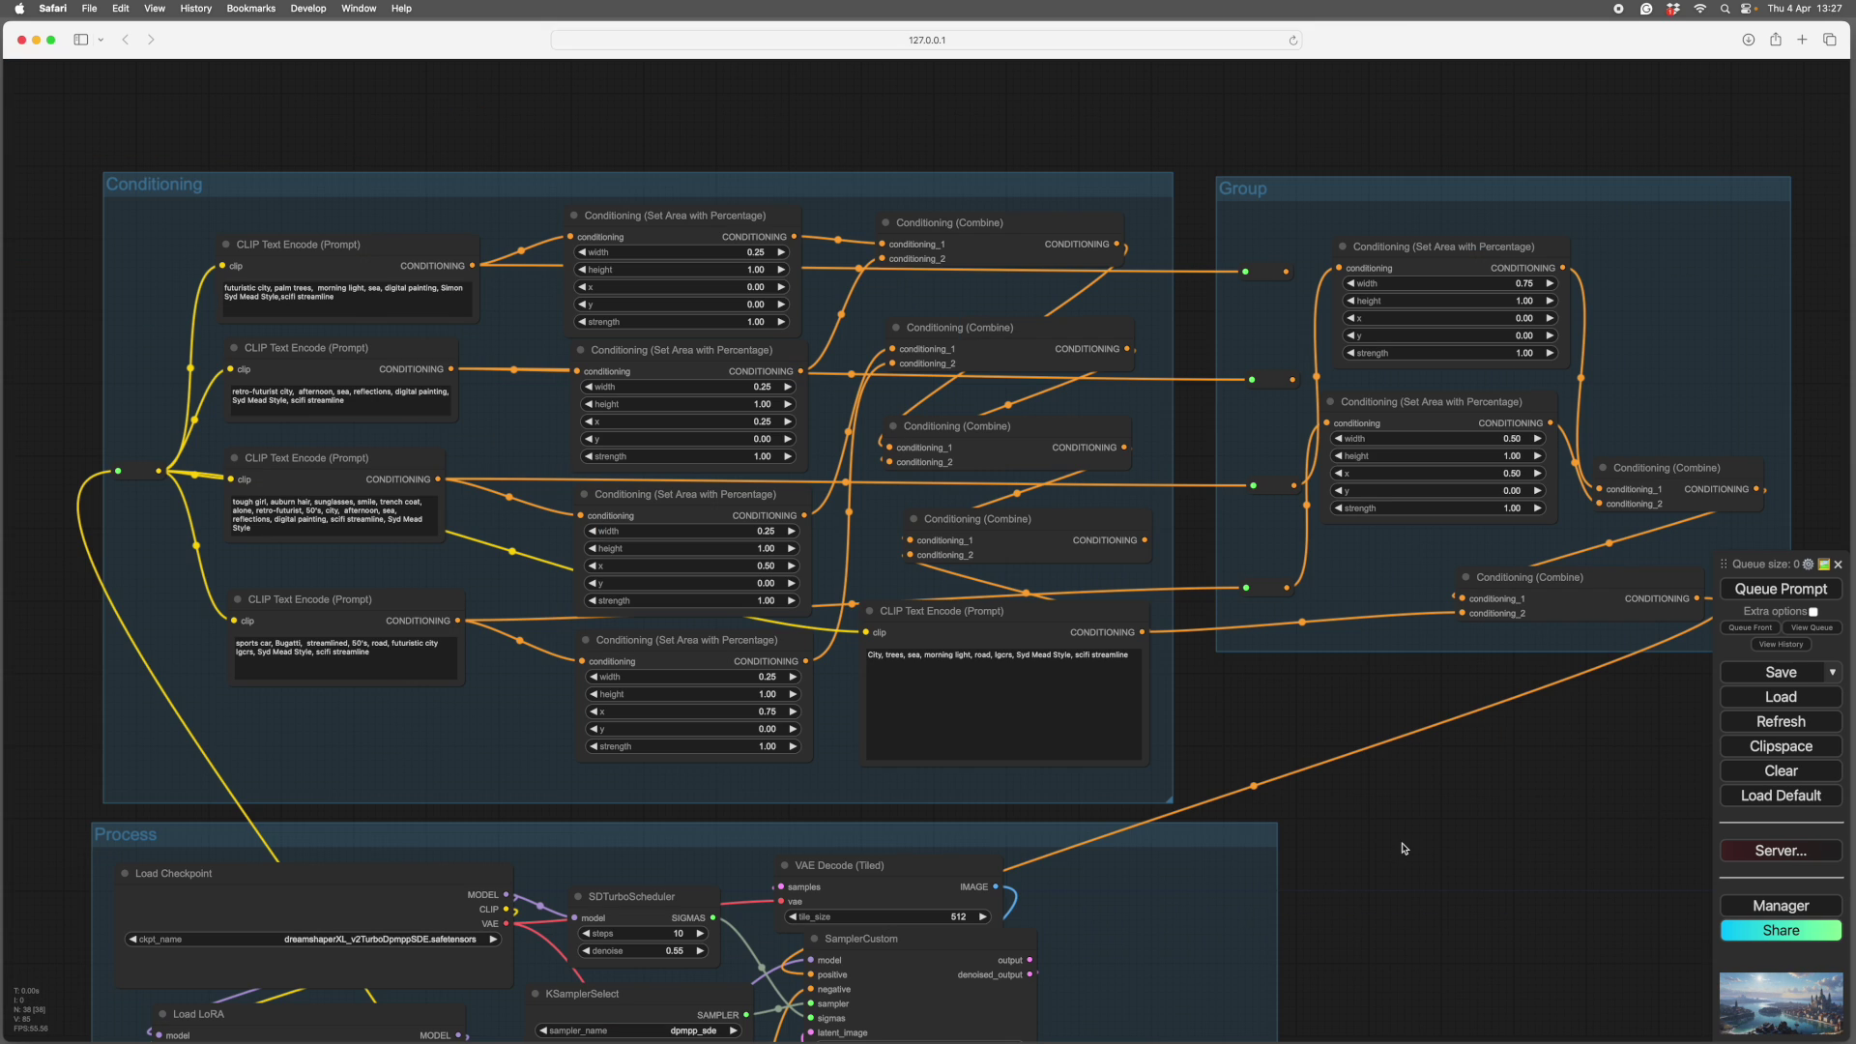
drag(1404, 843, 1342, 824)
click(1479, 868)
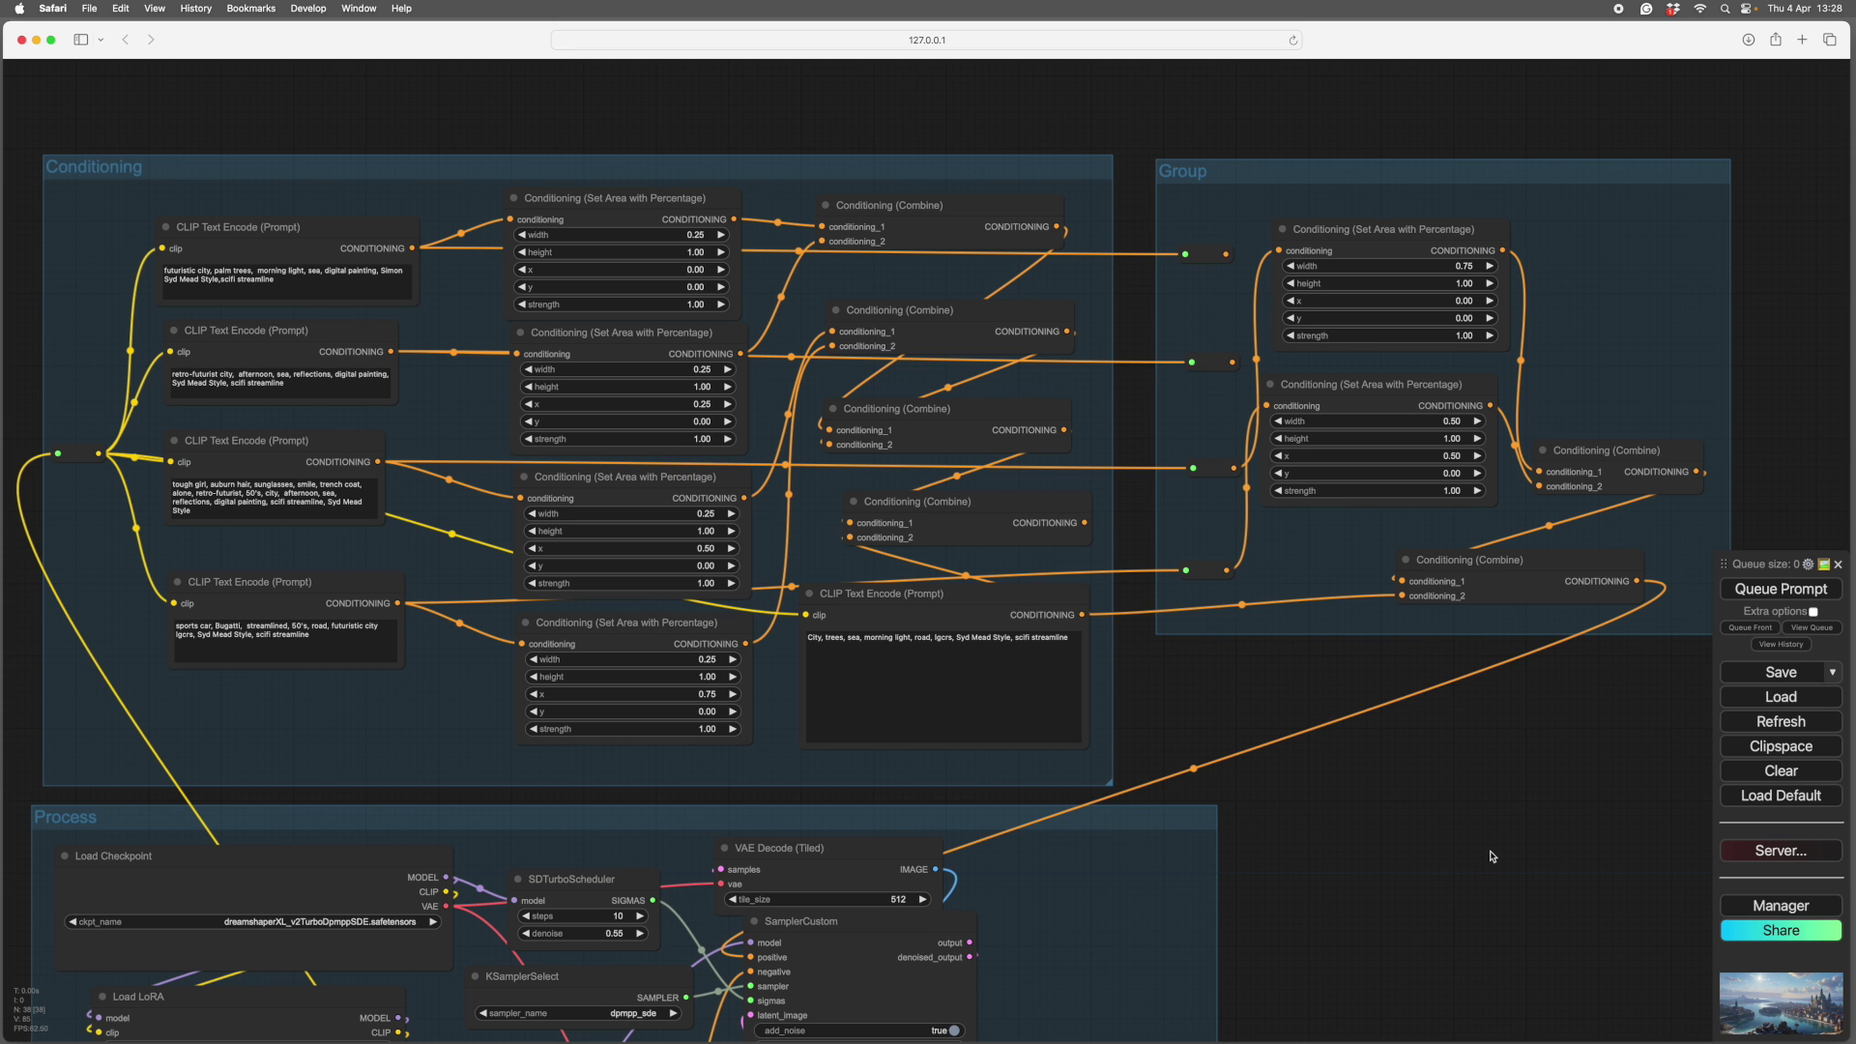
Step: Survey the retro-futurist workflow's Conditioning and Group sections with their area settings and Conditioning (Combine) chains
drag(1487, 856, 1441, 752)
scroll(1511, 808, down, 2)
scroll(1441, 752, down, 2)
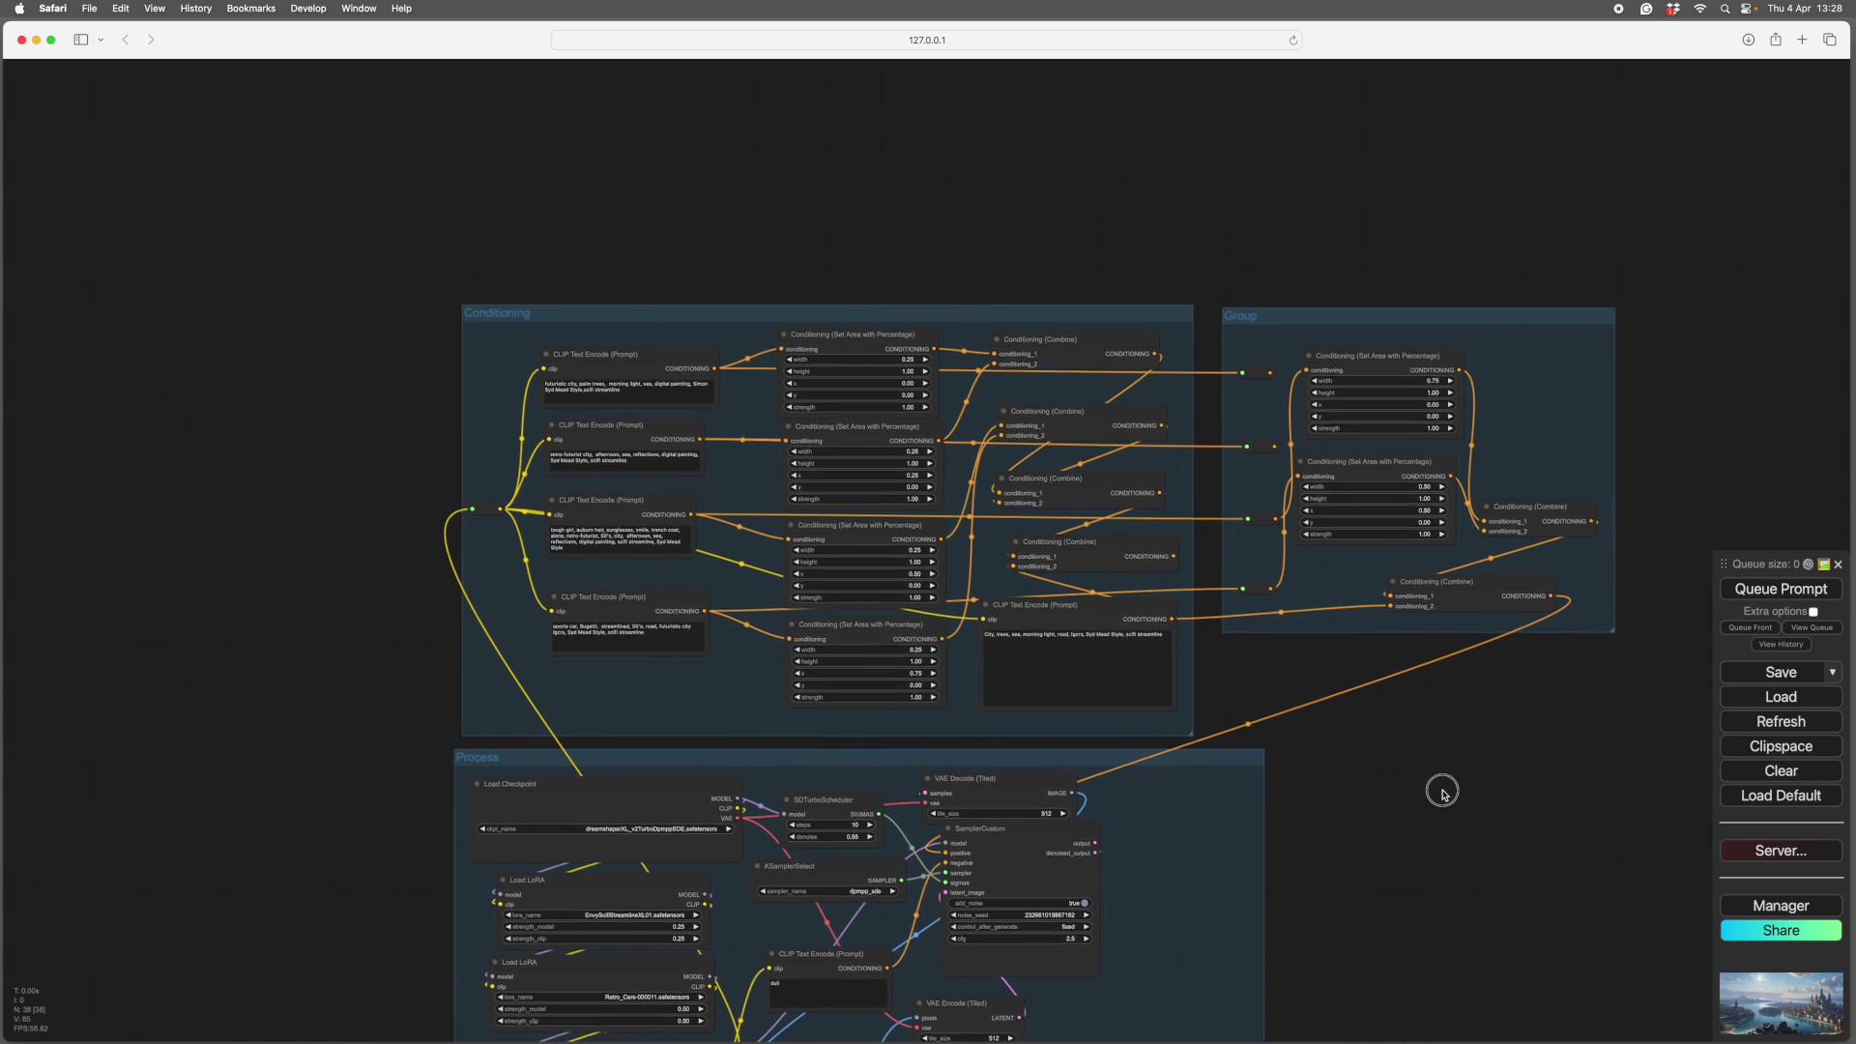
scroll(1443, 793, up, 5)
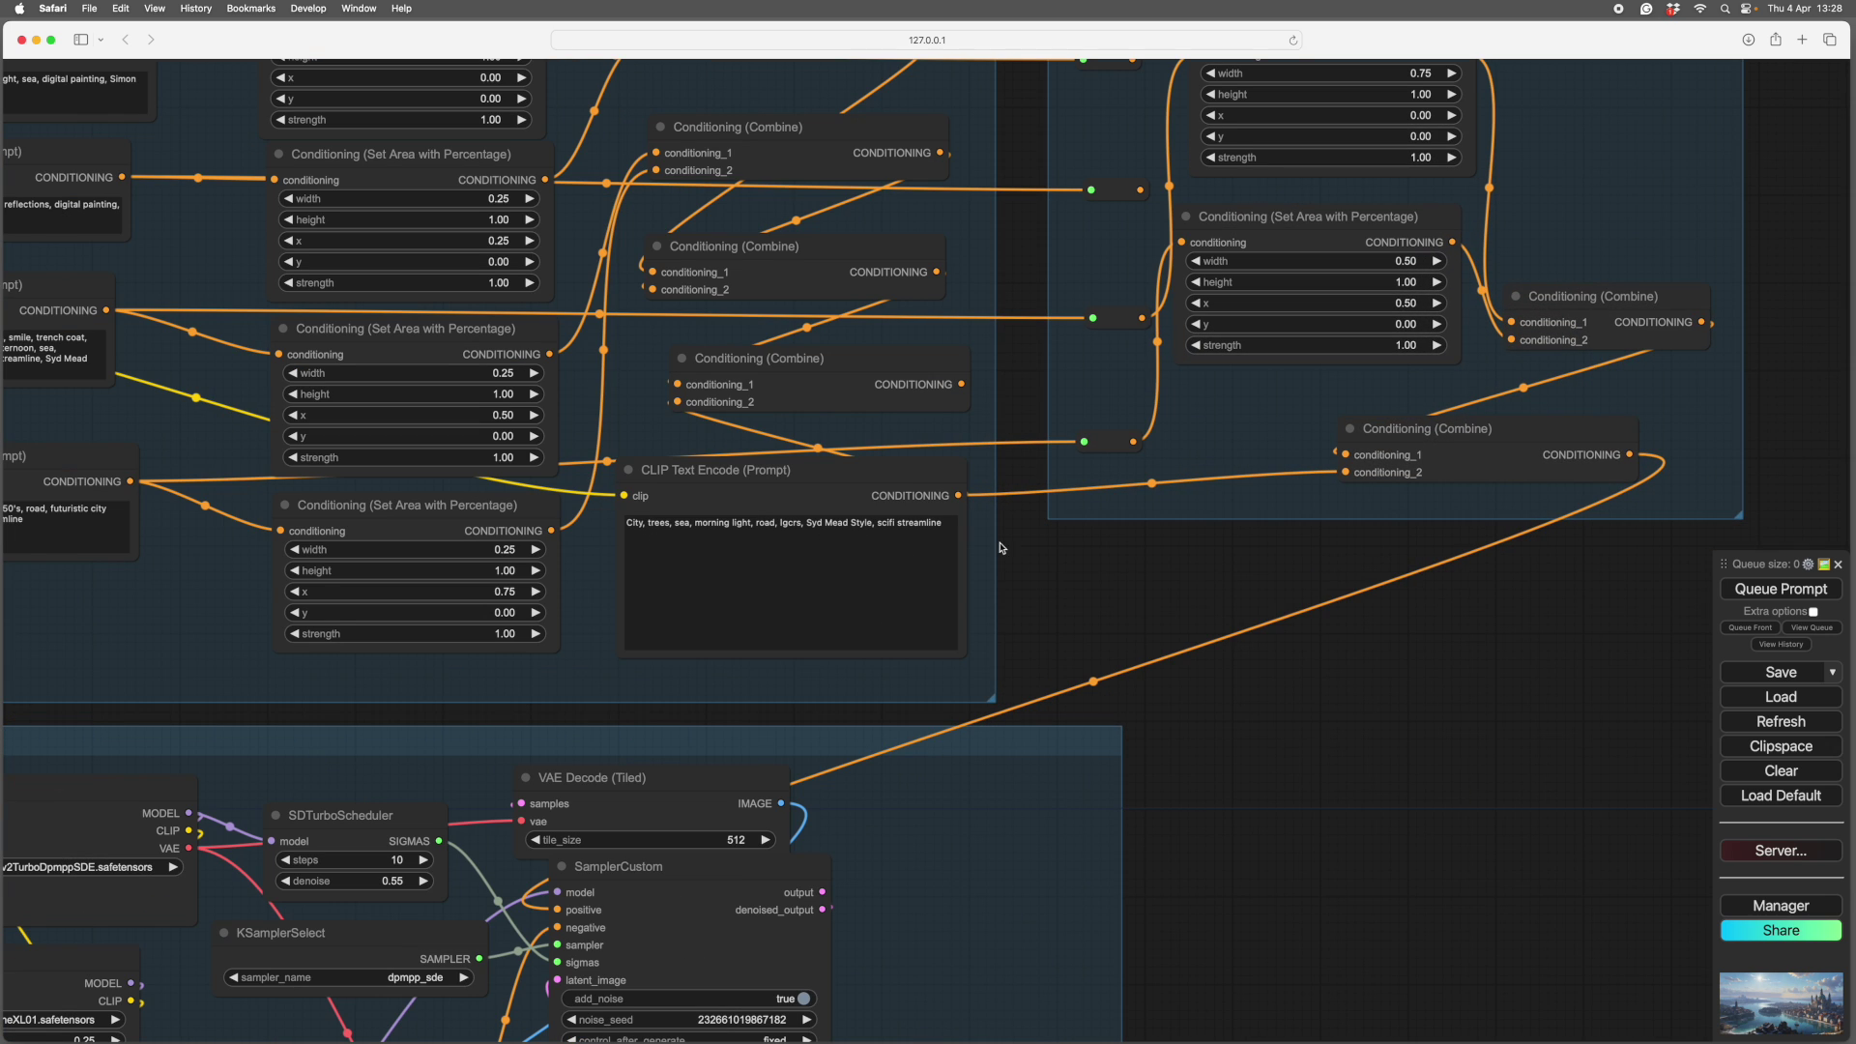
scroll(1441, 790, down, 3)
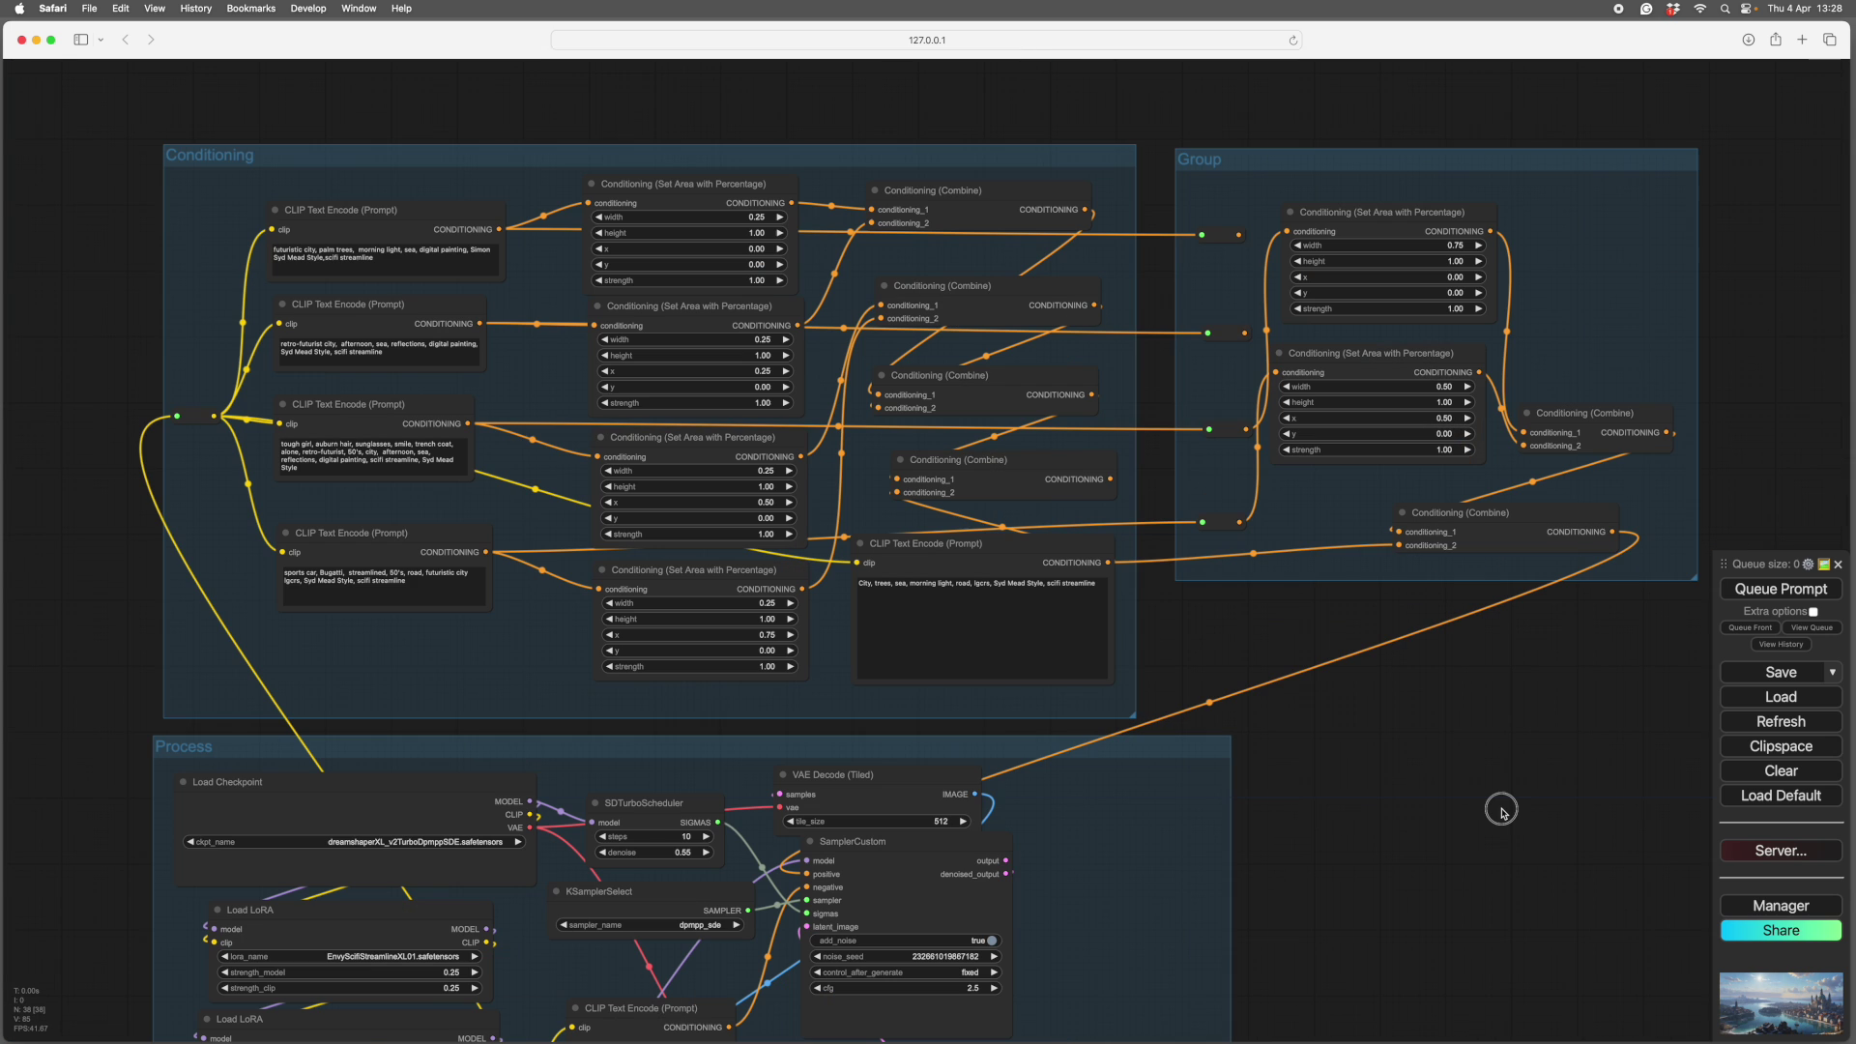
drag(1479, 806, 1483, 800)
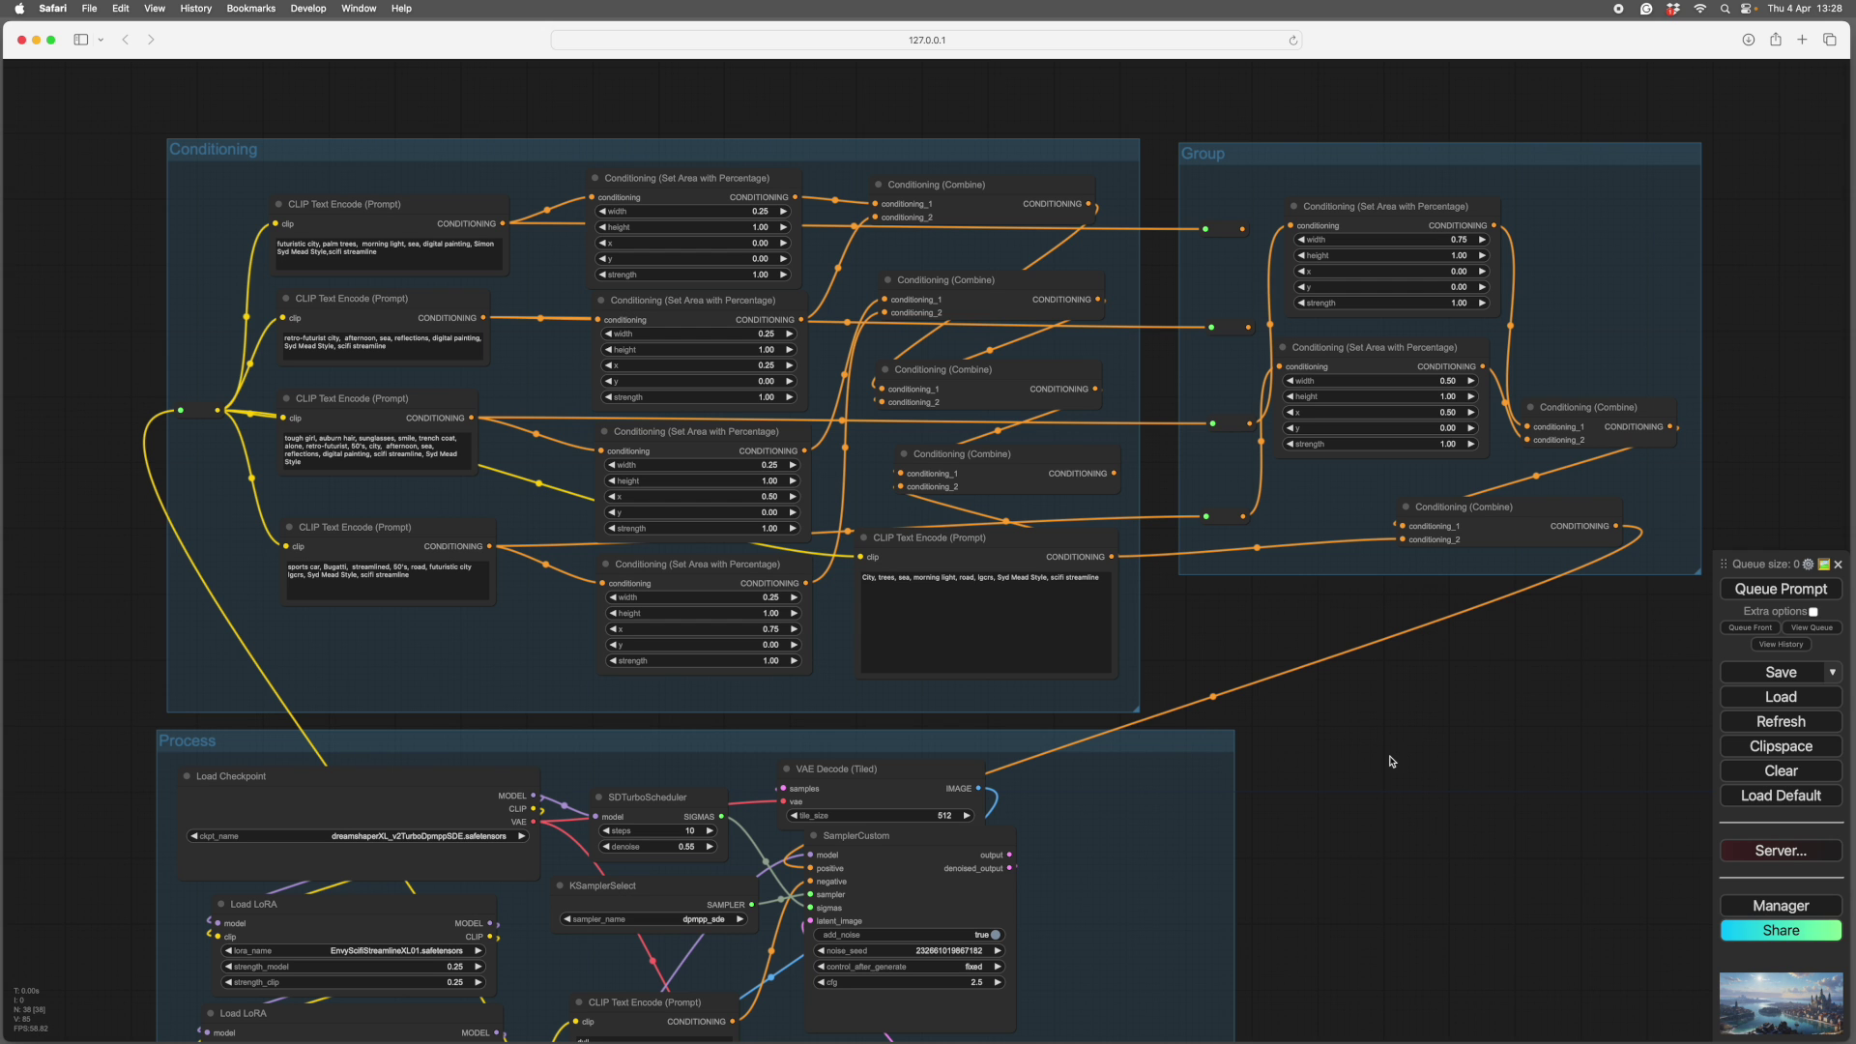
Step: Look over the Process group's checkpoint, LoRA and sampler nodes and the adjoining Input group
scroll(1405, 757, down, 5)
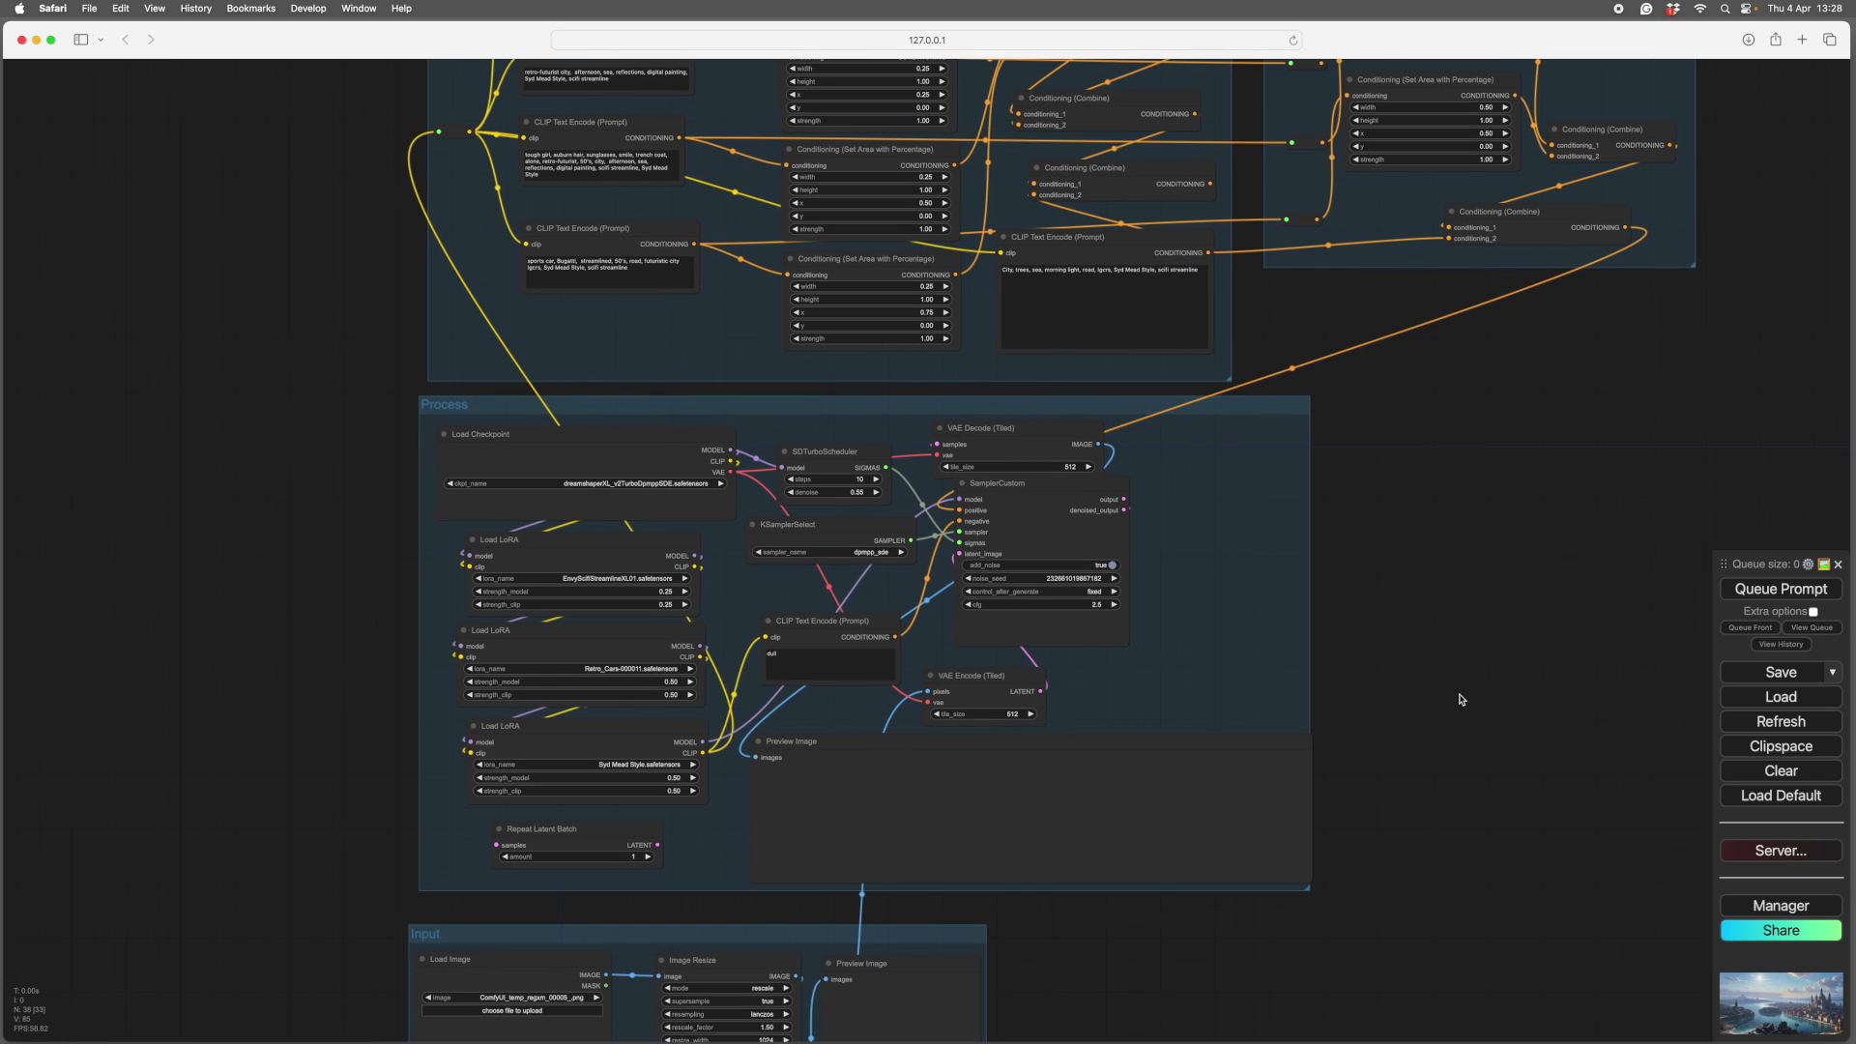
scroll(1450, 701, up, 5)
scroll(1419, 768, down, 5)
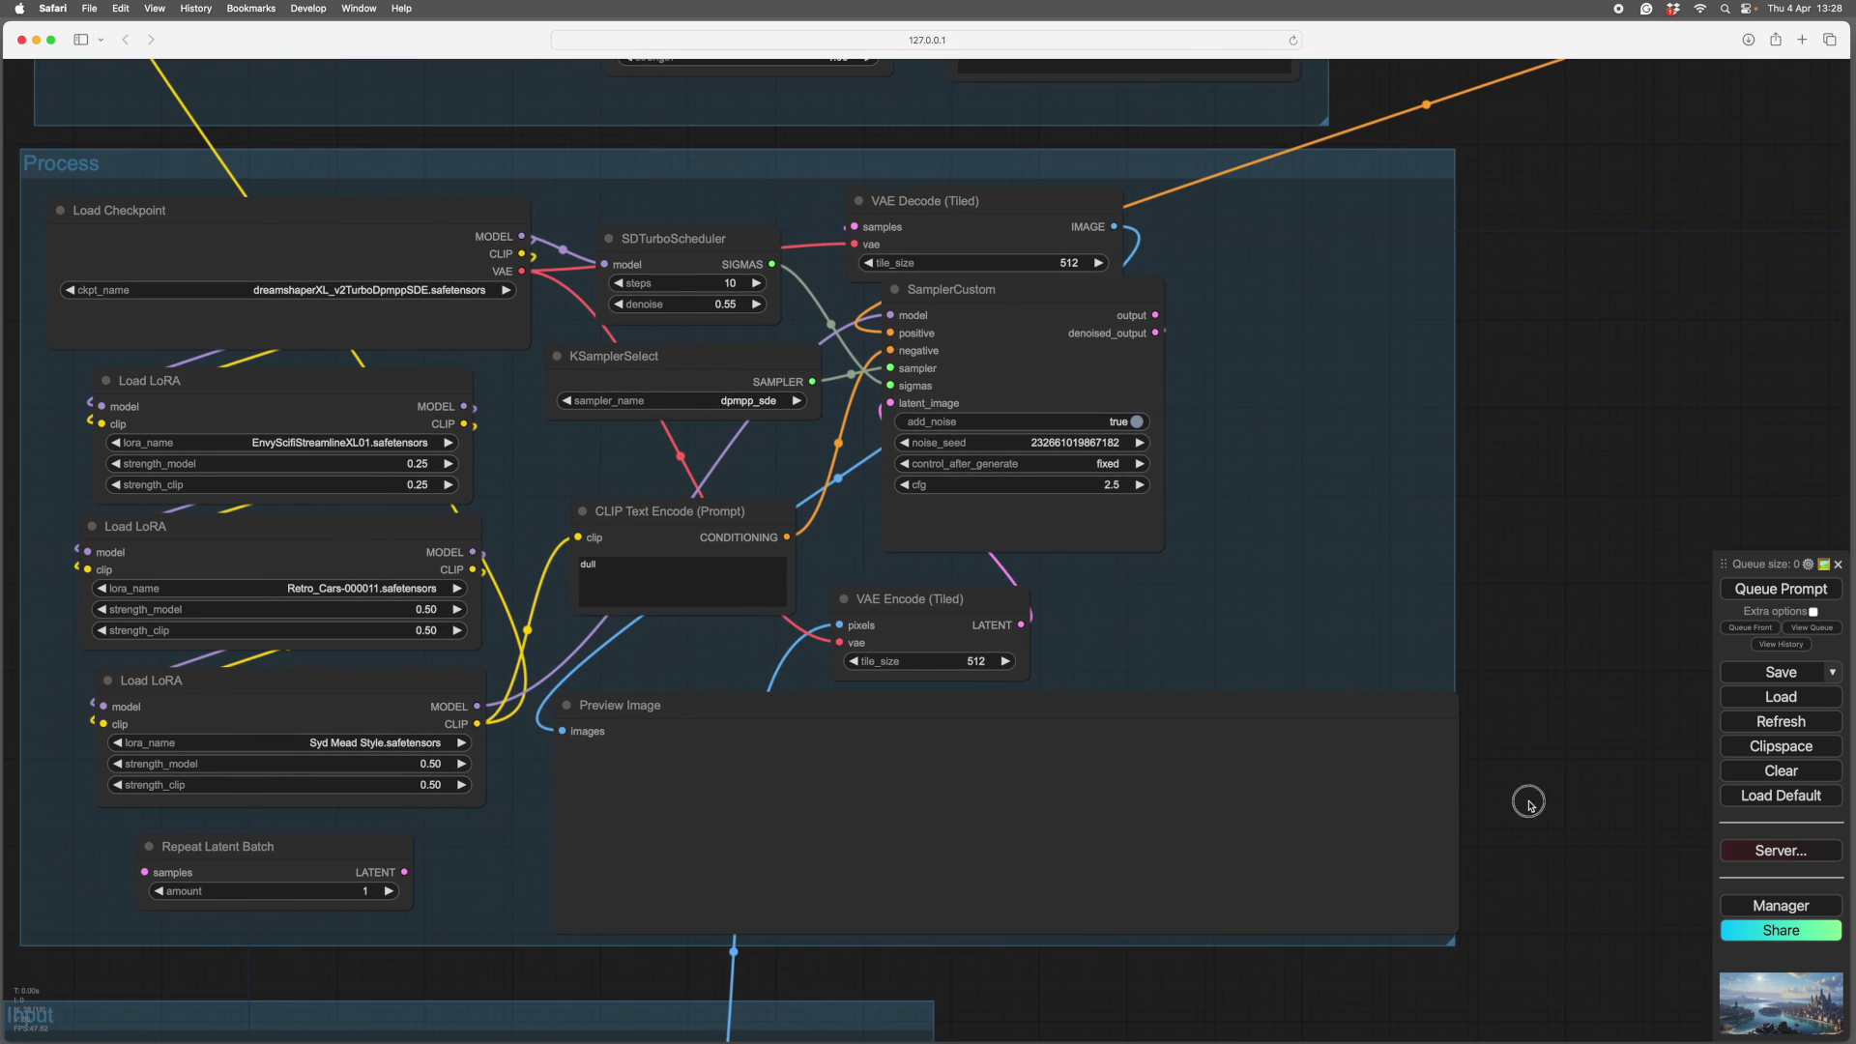
scroll(1537, 802, up, 3)
mouse_move(1444, 973)
mouse_down()
mouse_move(1346, 758)
mouse_move(1615, 729)
mouse_up()
drag(874, 878, 1013, 889)
drag(1687, 465, 1047, 878)
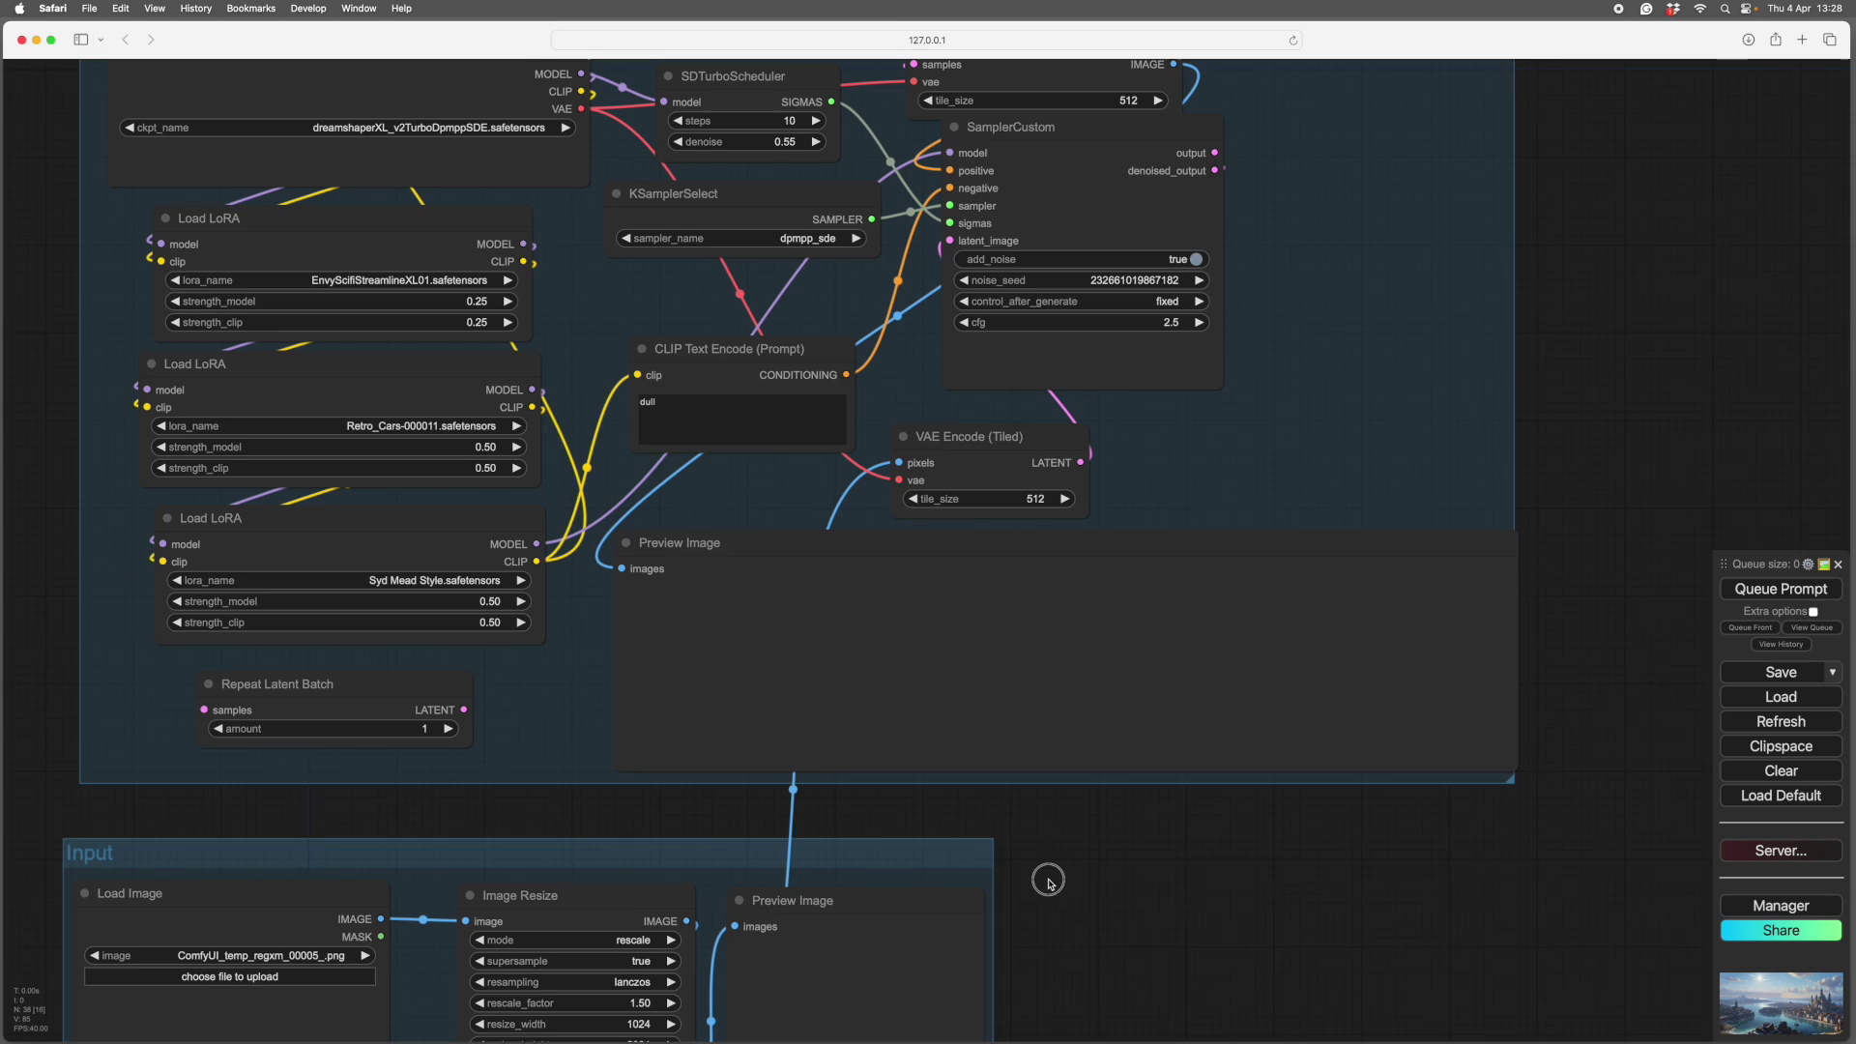
drag(1661, 209, 1550, 874)
drag(1400, 531, 1421, 663)
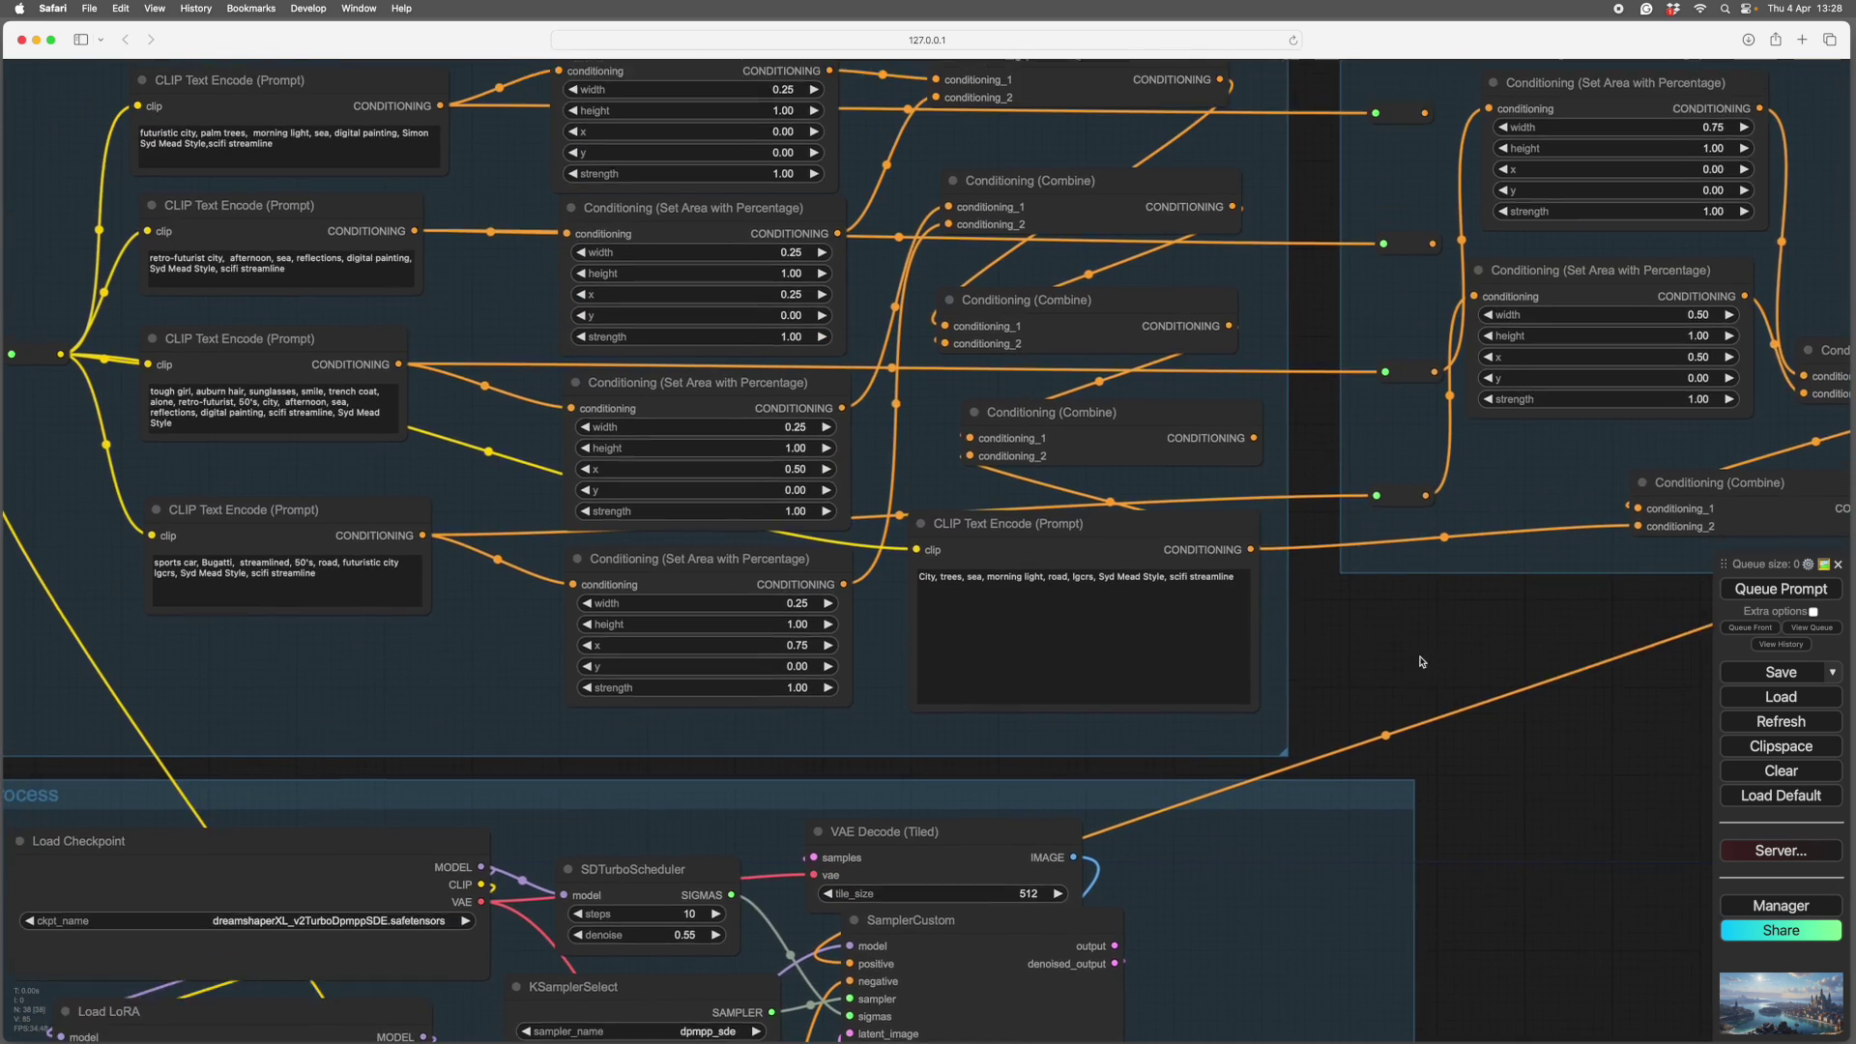
Step: Read the futuristic city and retro-futurist city prompts in the Conditioning group along with their area settings
scroll(1421, 663, down, 2)
drag(1561, 798, 1410, 816)
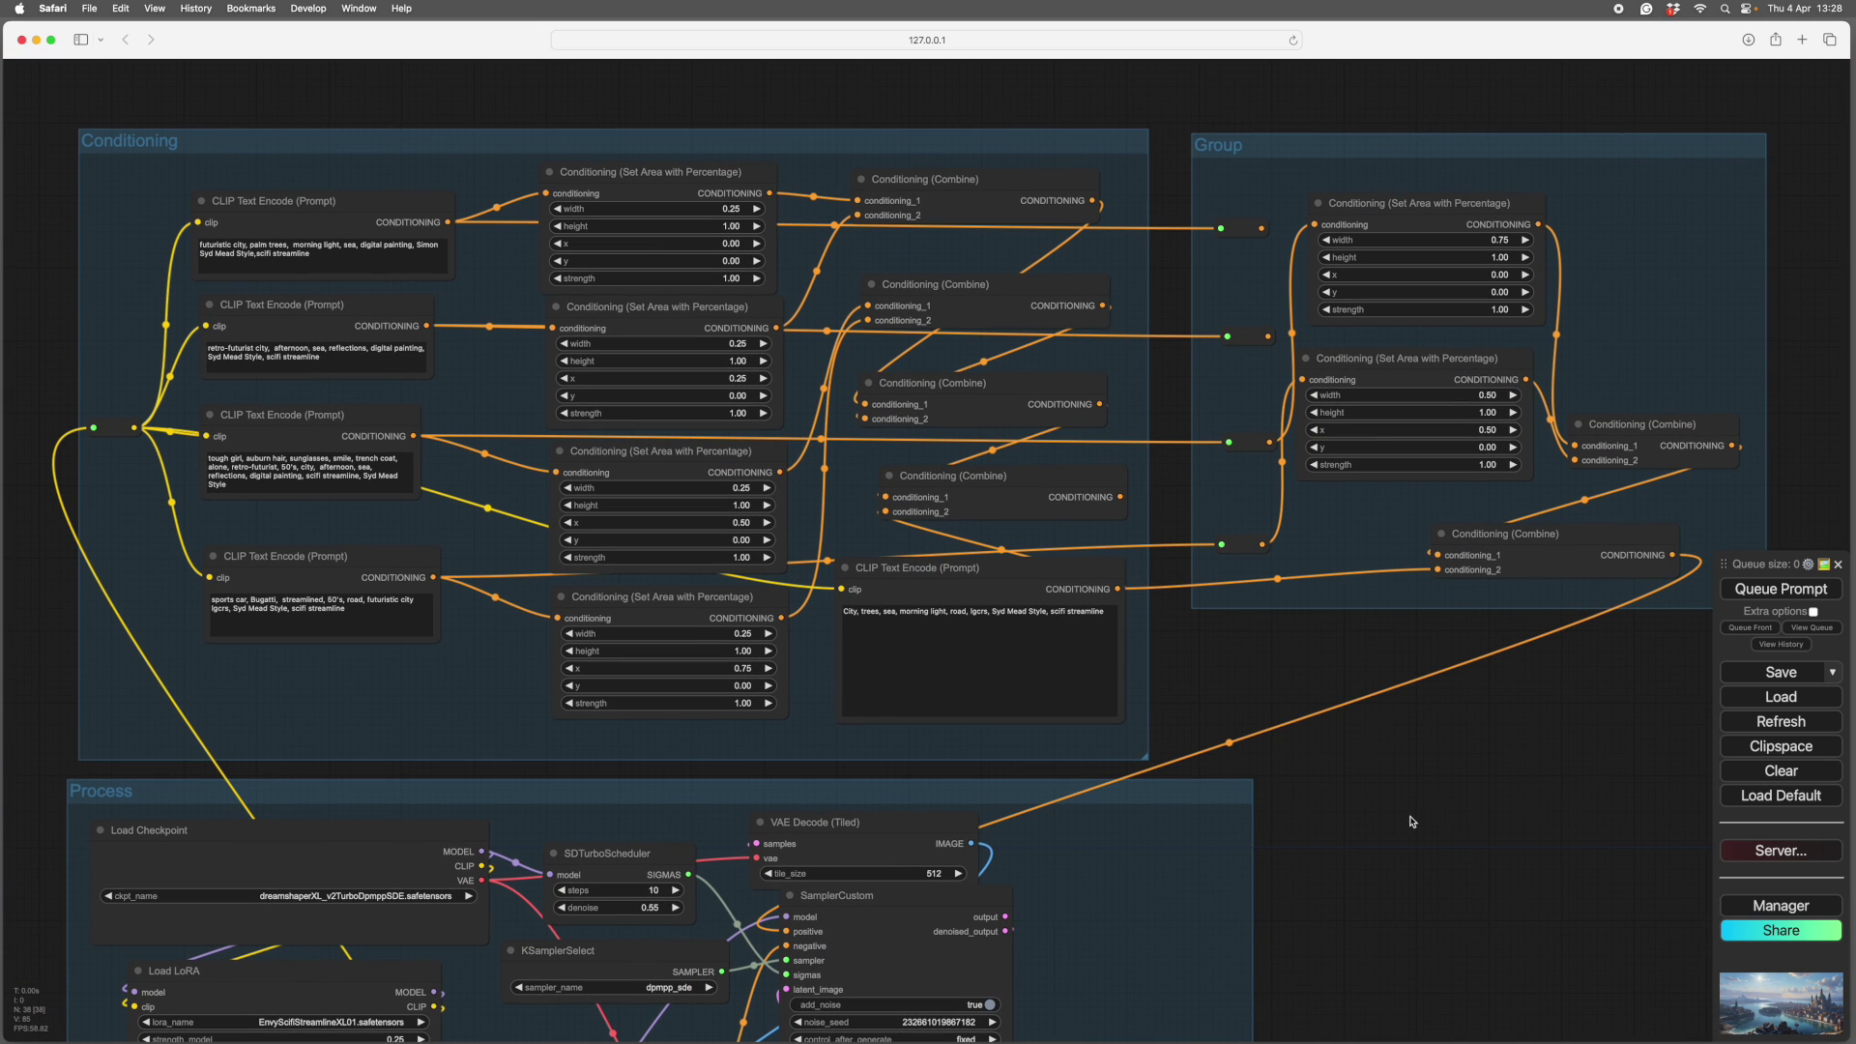
scroll(1250, 683, up, 2)
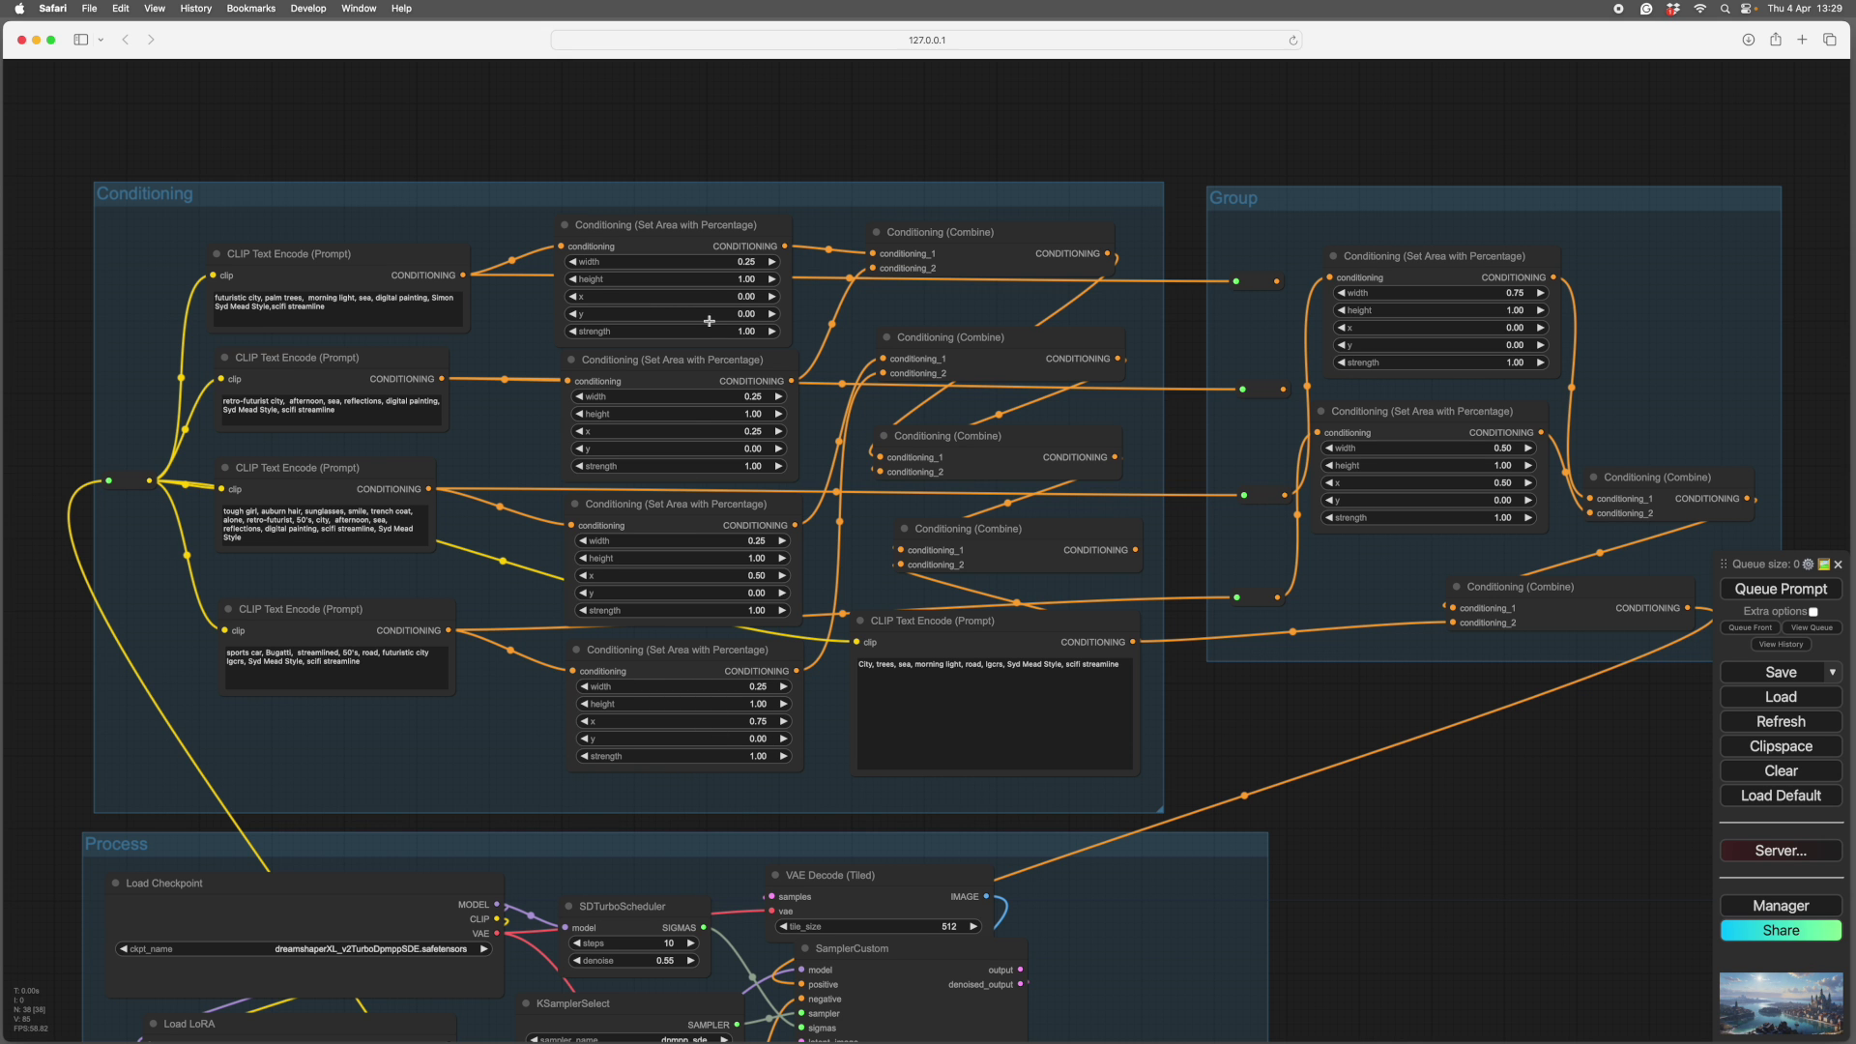
scroll(323, 468, up, 5)
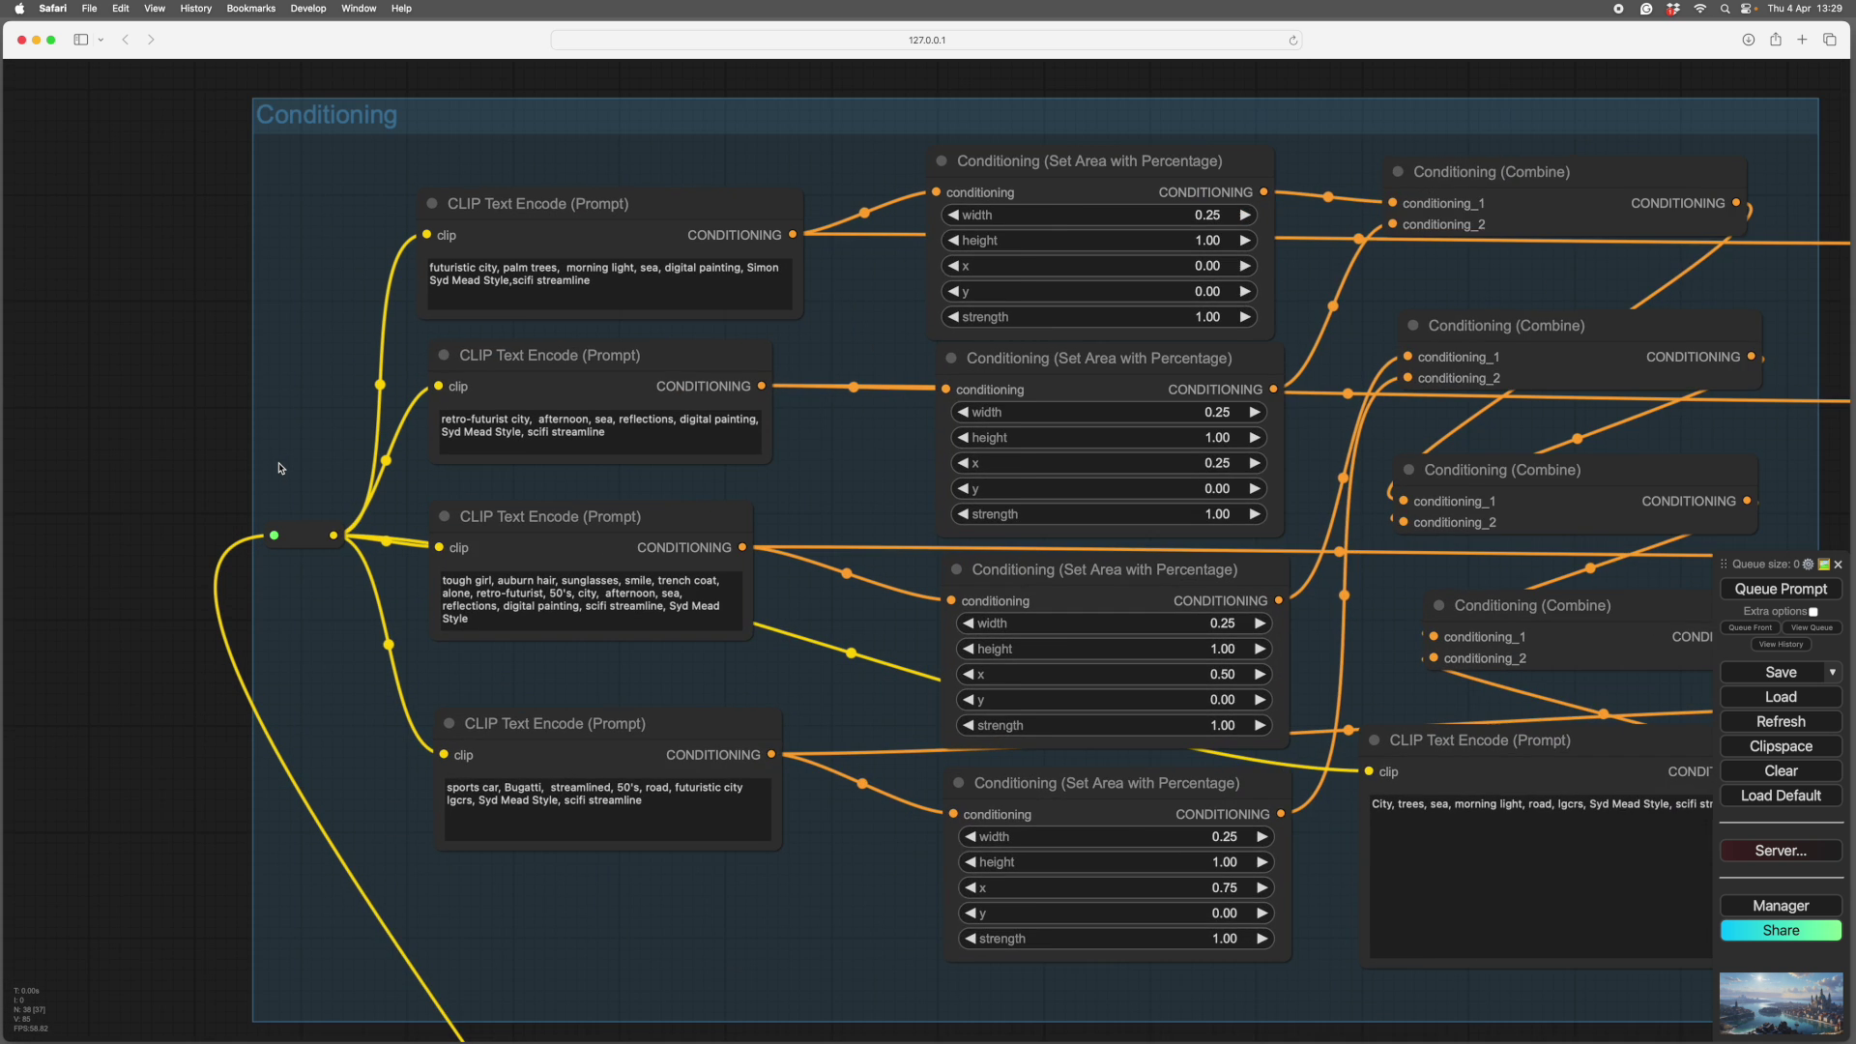
drag(151, 439, 140, 439)
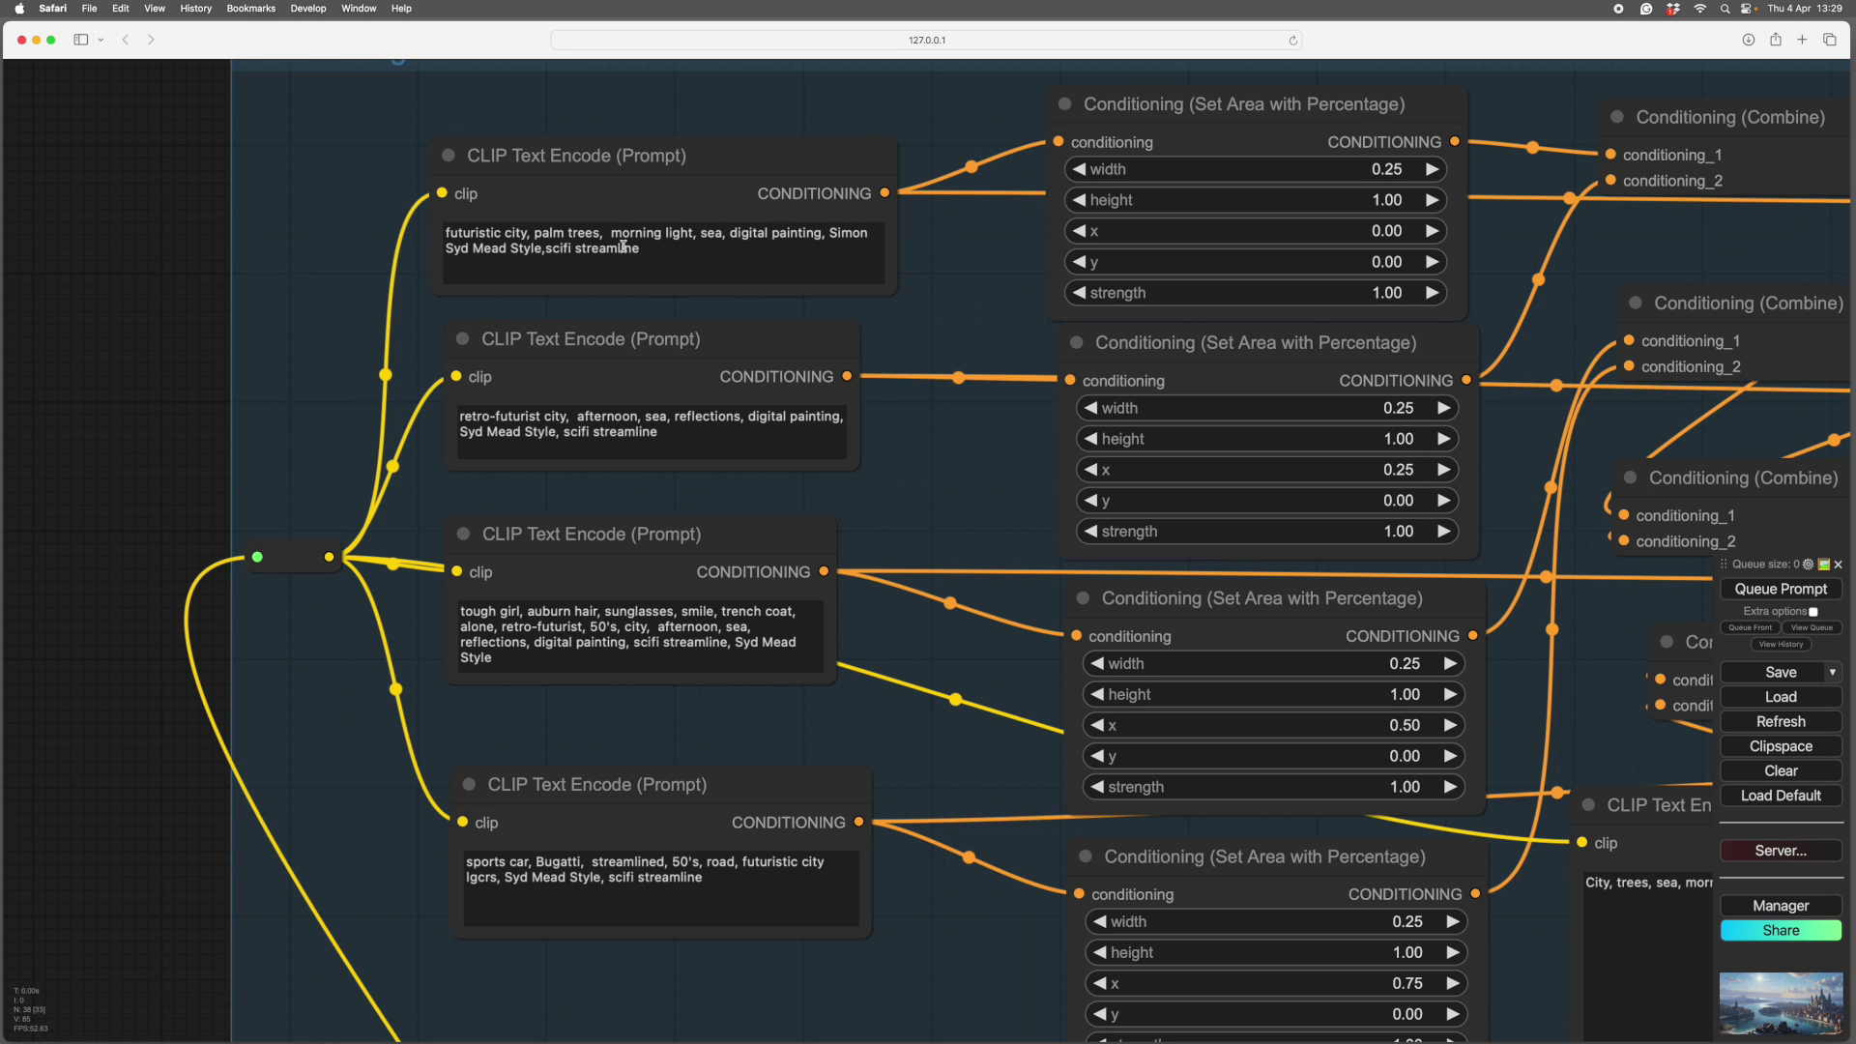
scroll(928, 474, up, 3)
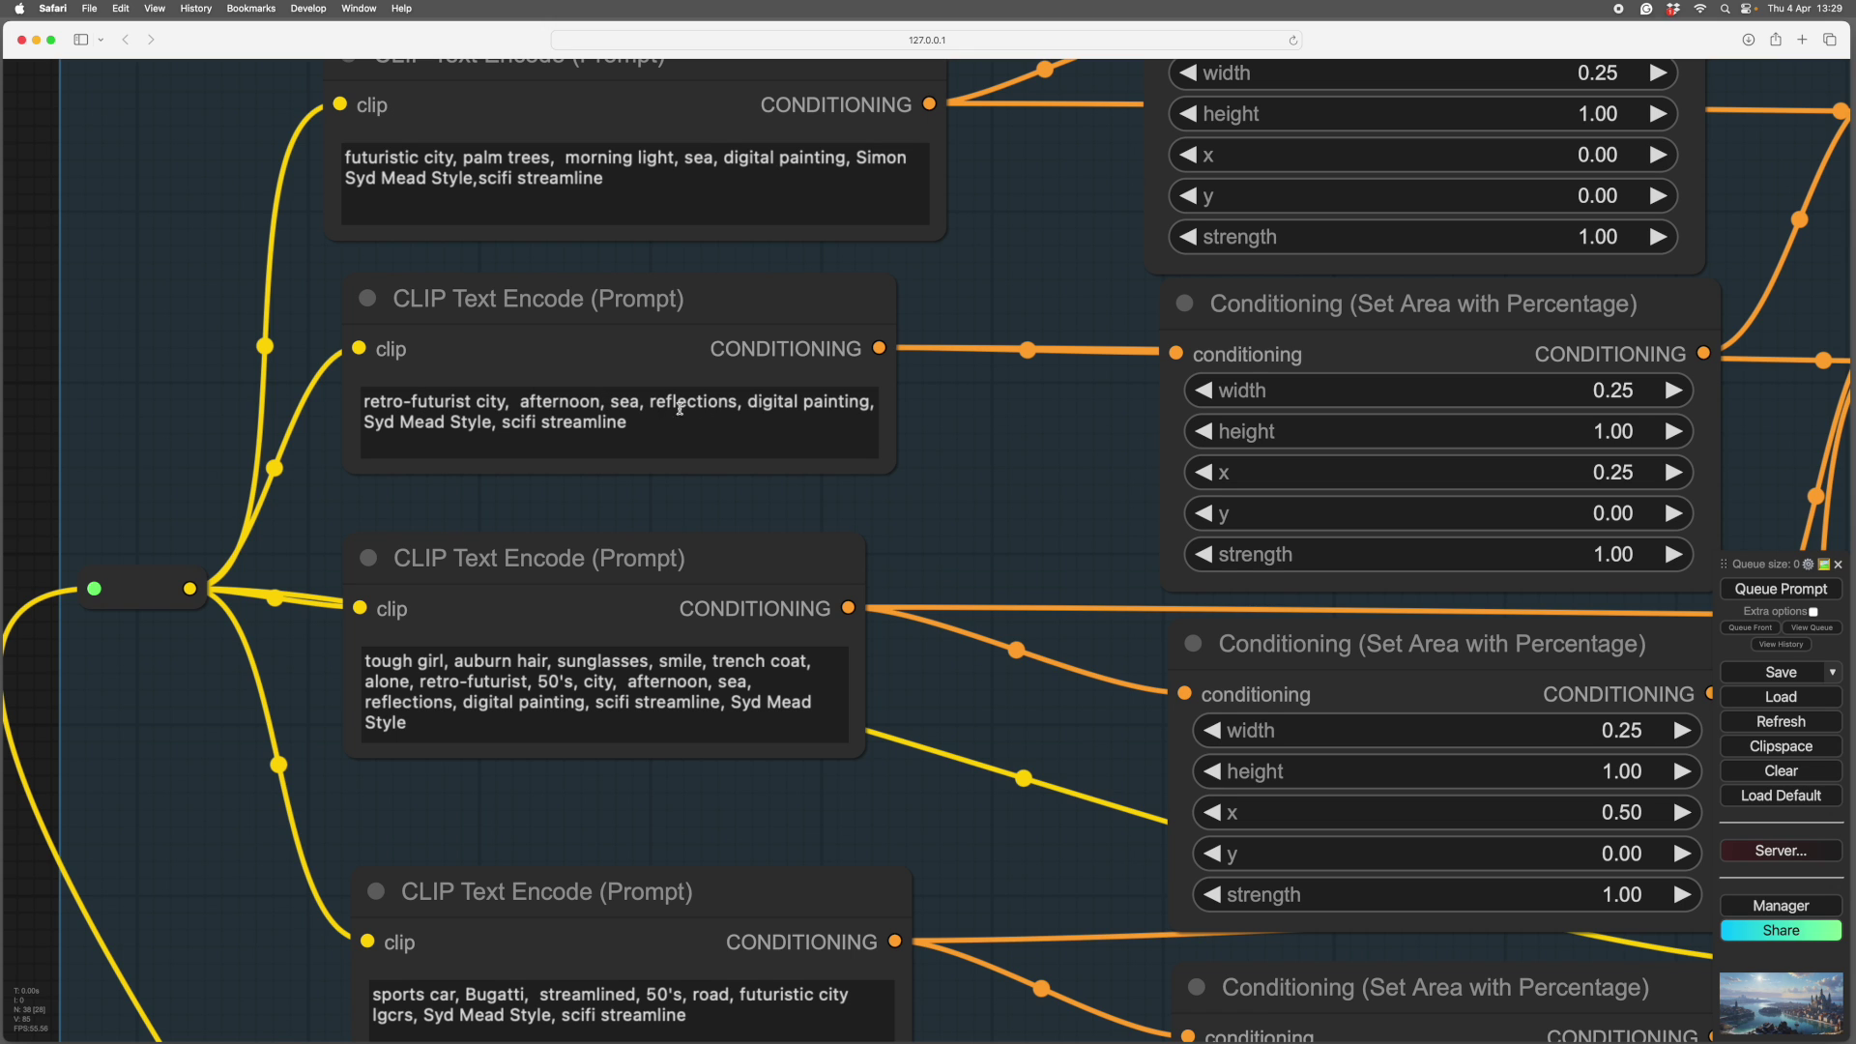
scroll(1028, 504, down, 5)
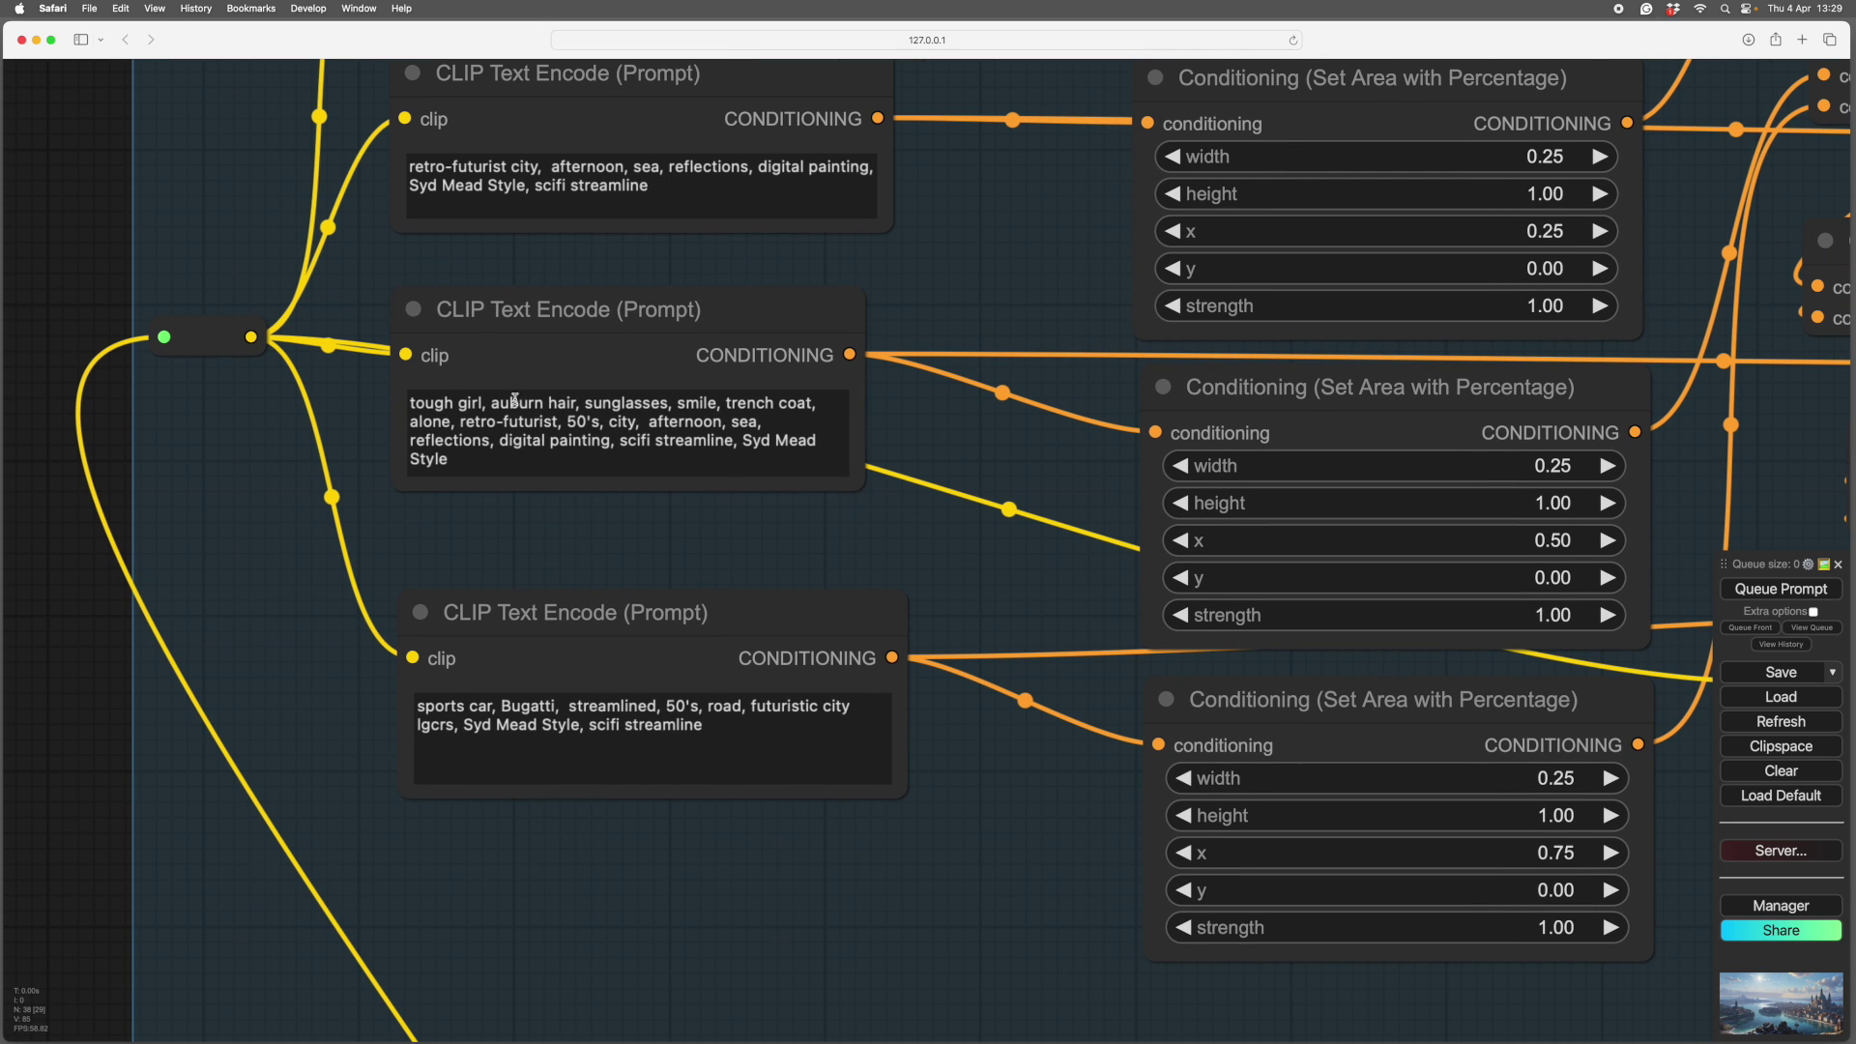
Step: Read the tough girl and sports car prompts and the area settings each one feeds
click(912, 419)
drag(912, 420, 929, 415)
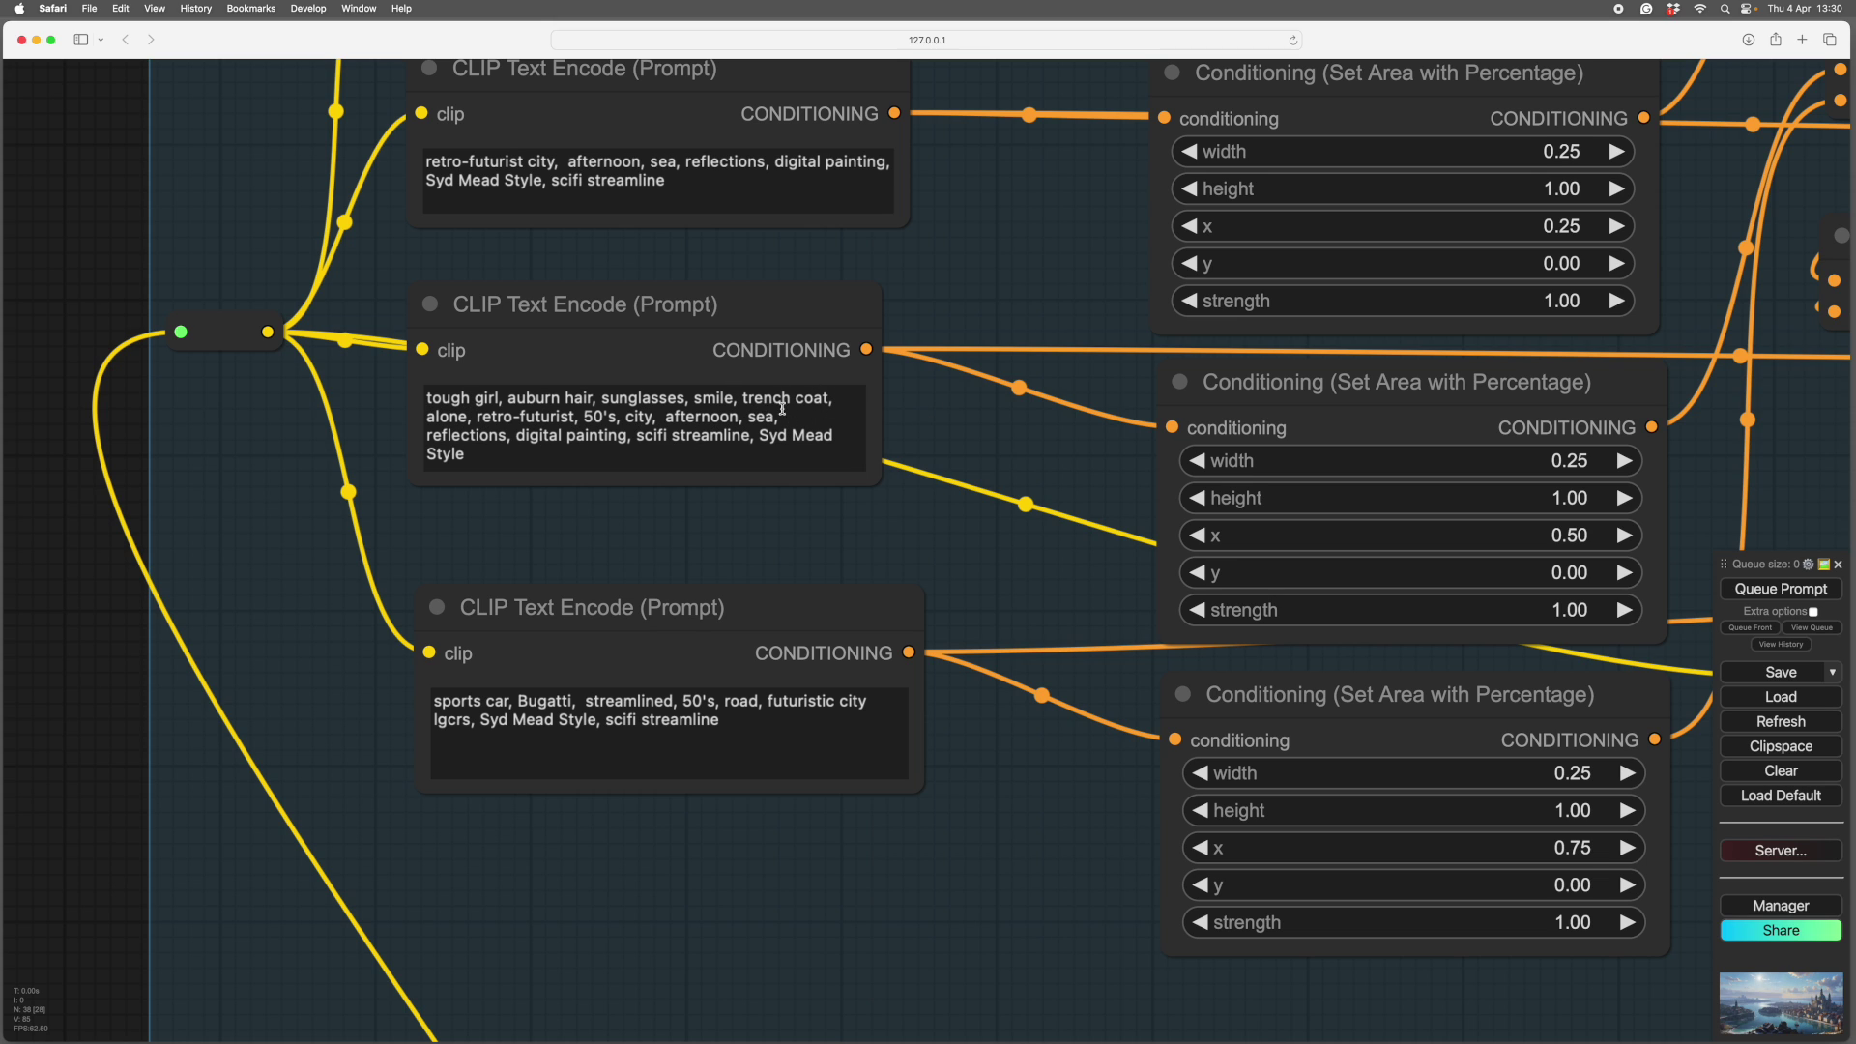
drag(962, 440, 947, 377)
drag(907, 740, 895, 651)
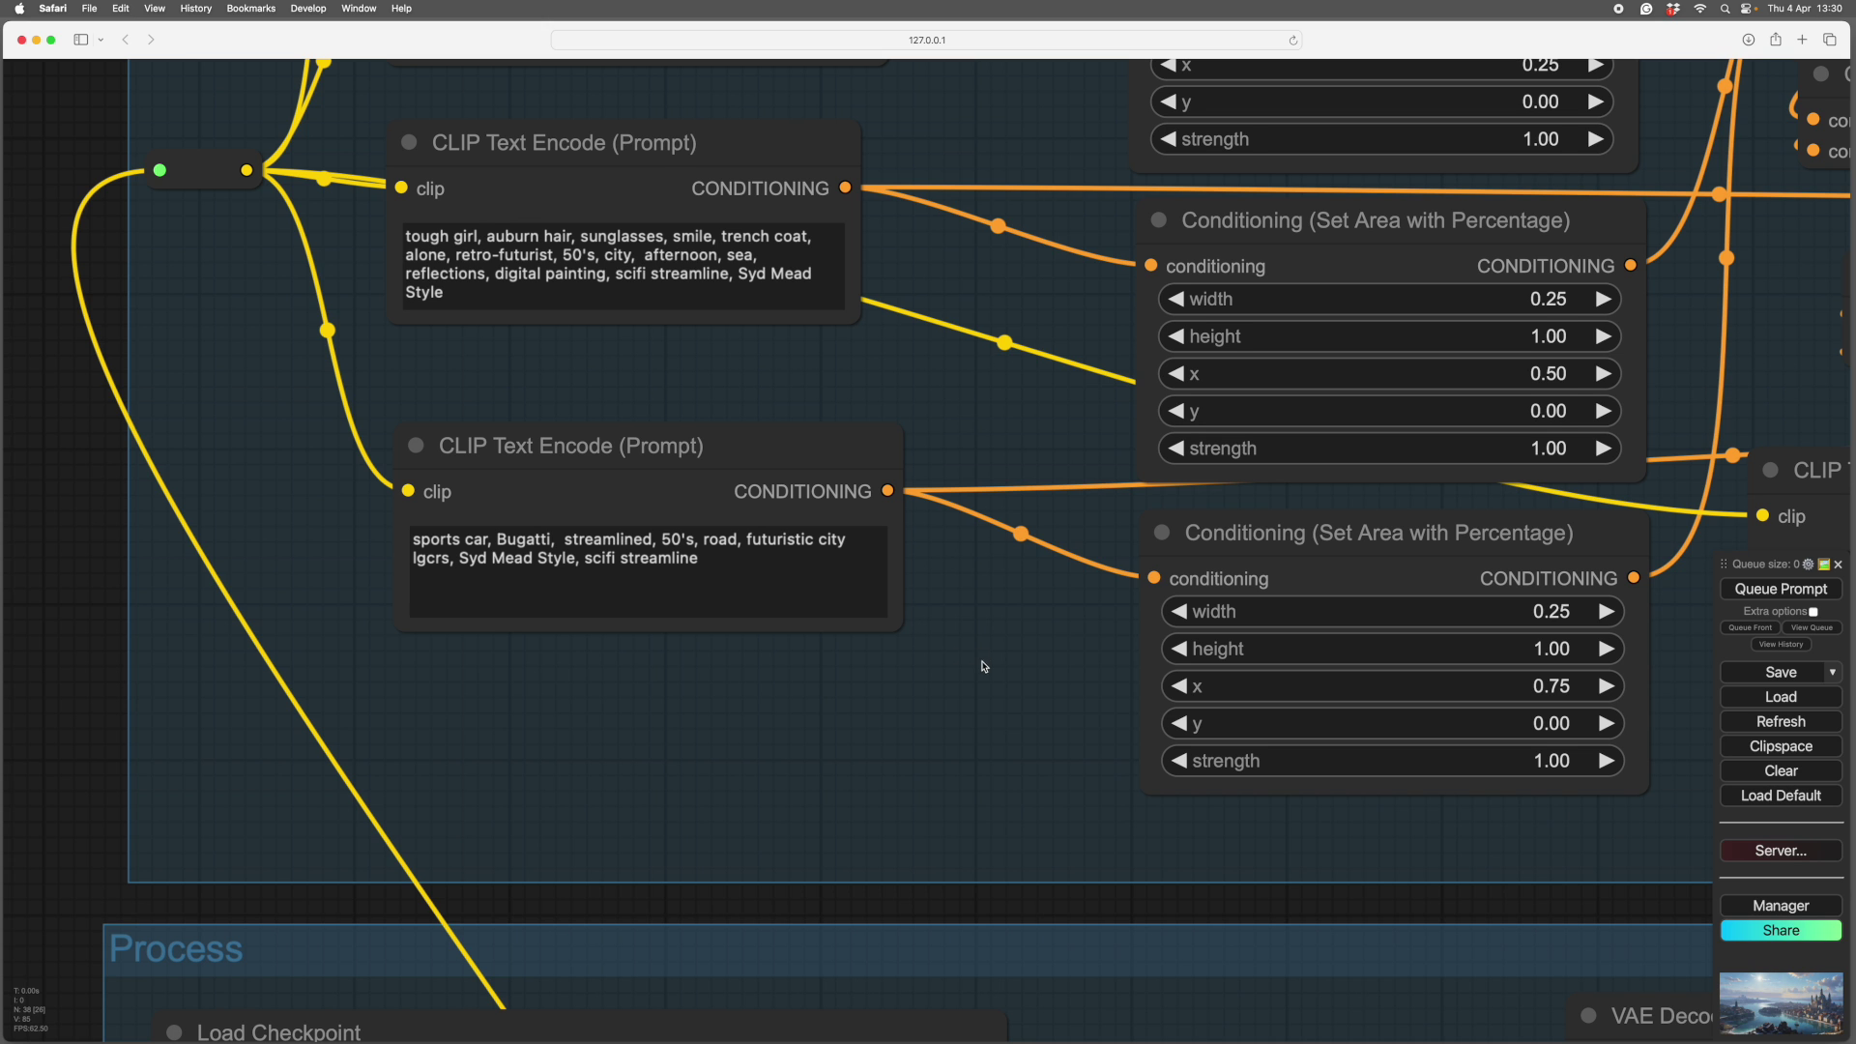
drag(984, 658, 1017, 656)
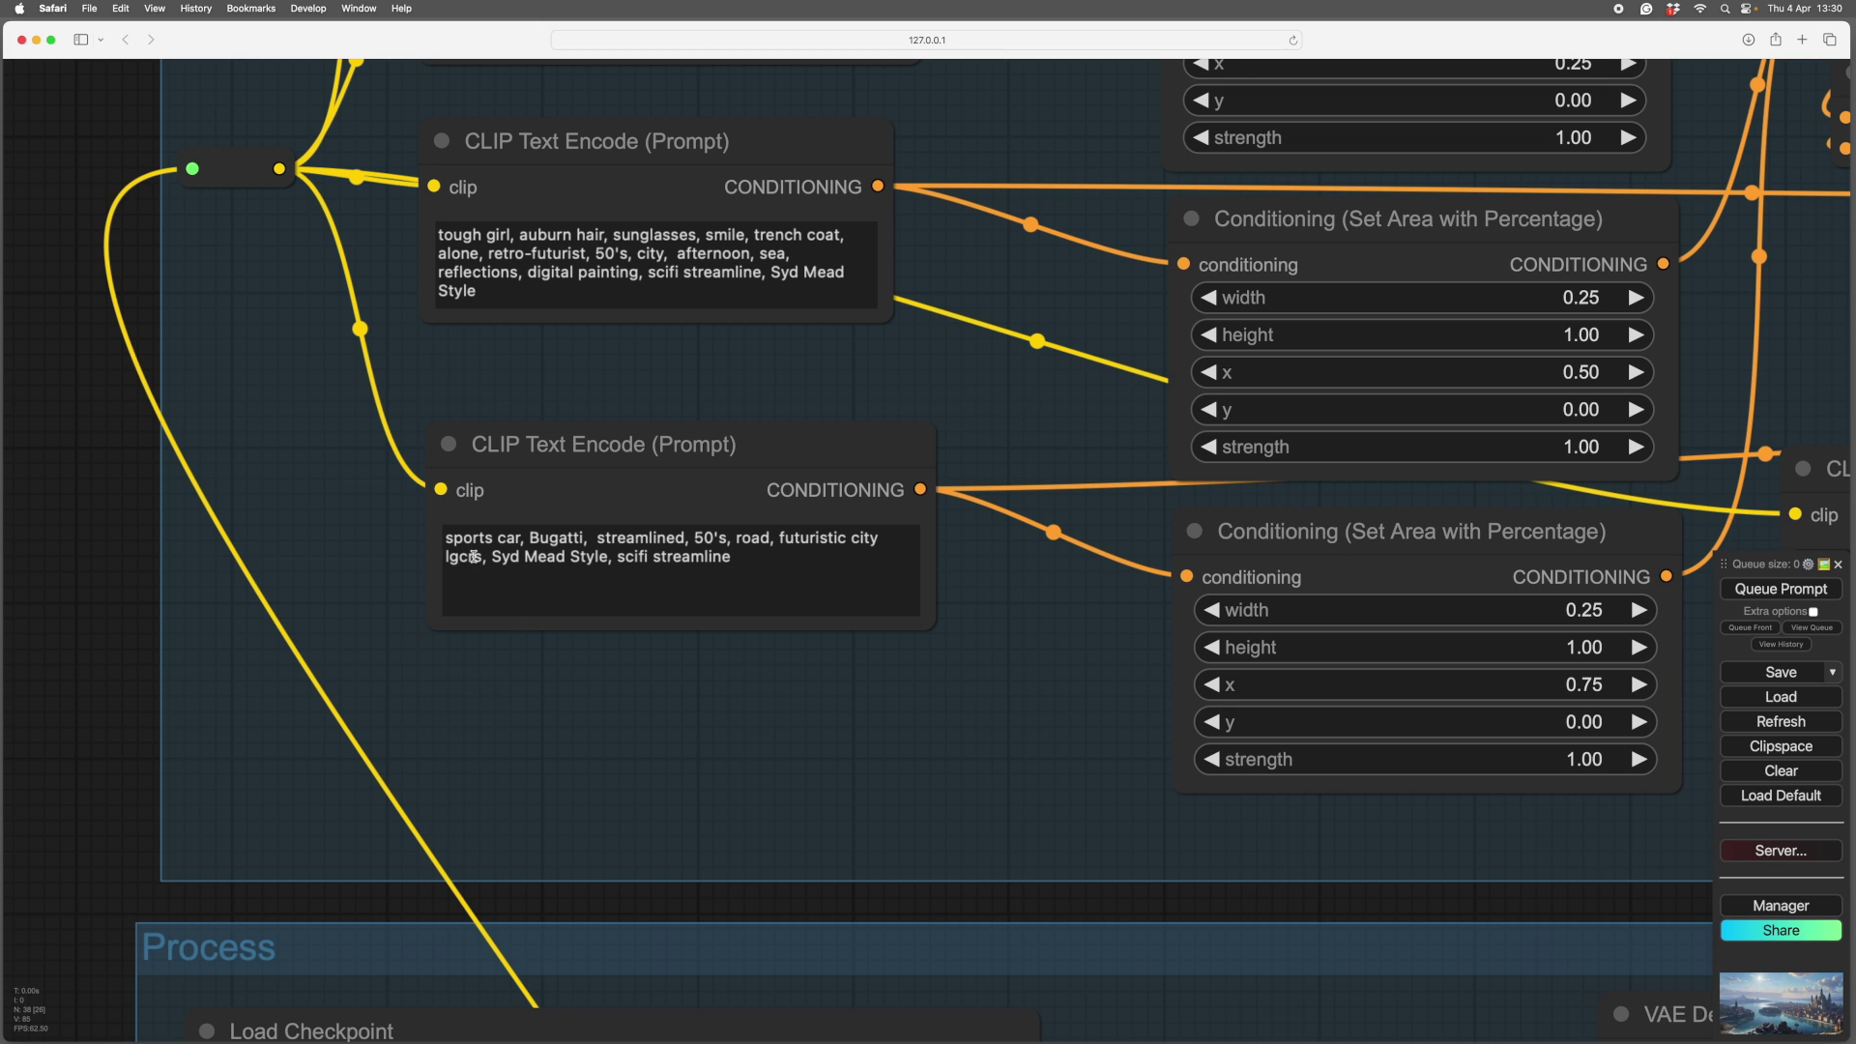
click(1014, 707)
scroll(1014, 708, down, 3)
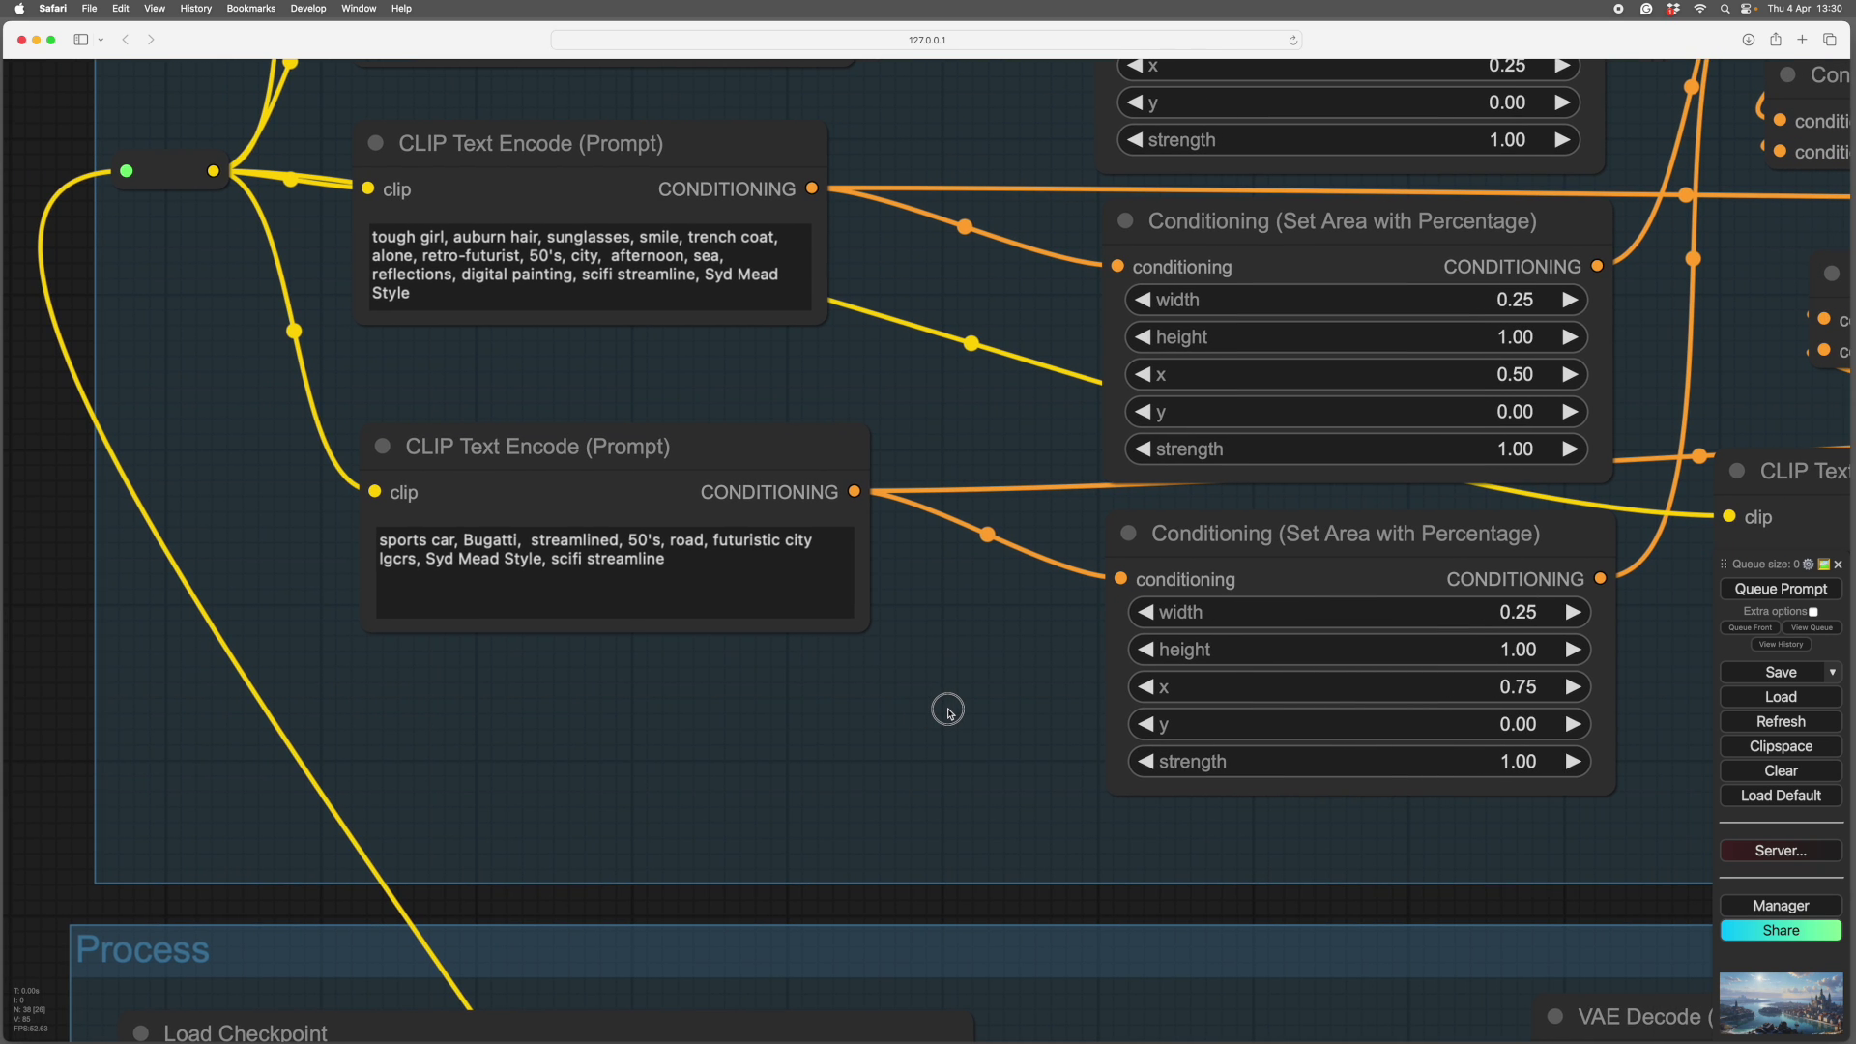
Step: Read the overall "City, trees, sea" prompt and trace how the four area conditionings run through the Conditioning (Combine) nodes
drag(1414, 815, 925, 808)
drag(1110, 828, 702, 840)
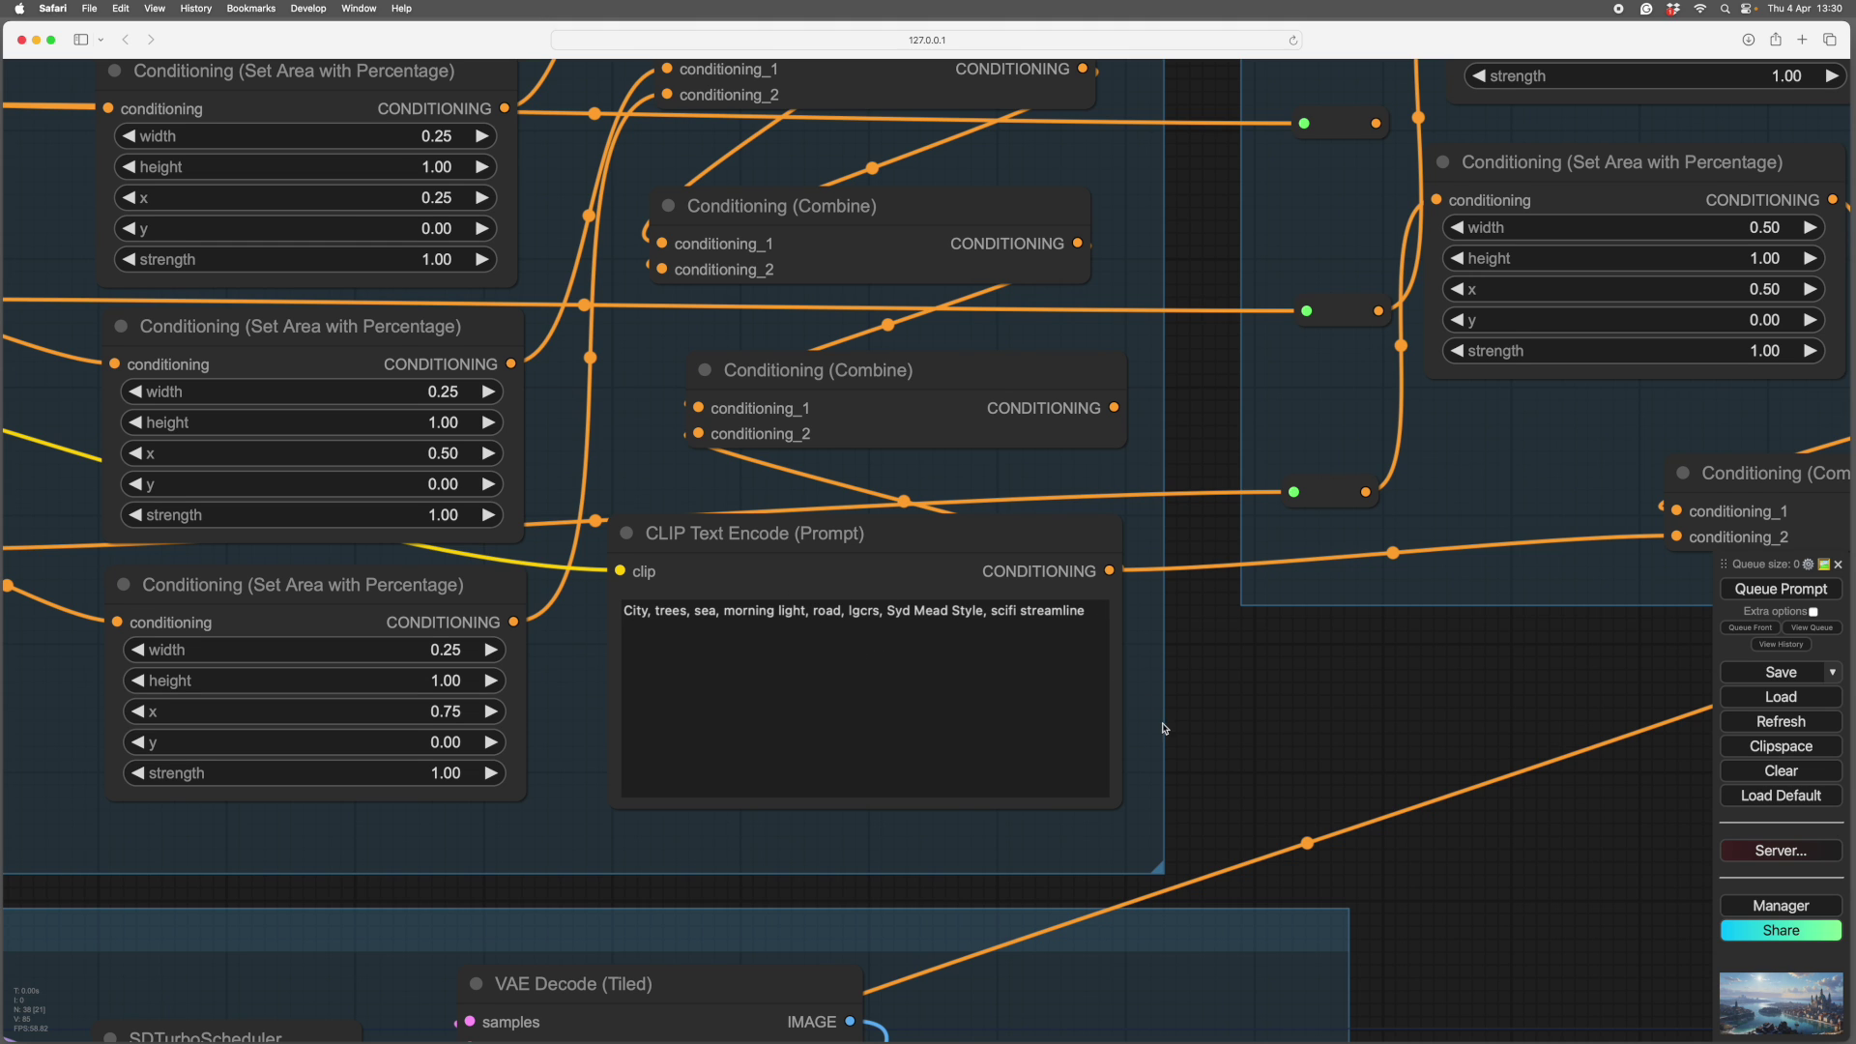
drag(1120, 709, 1123, 723)
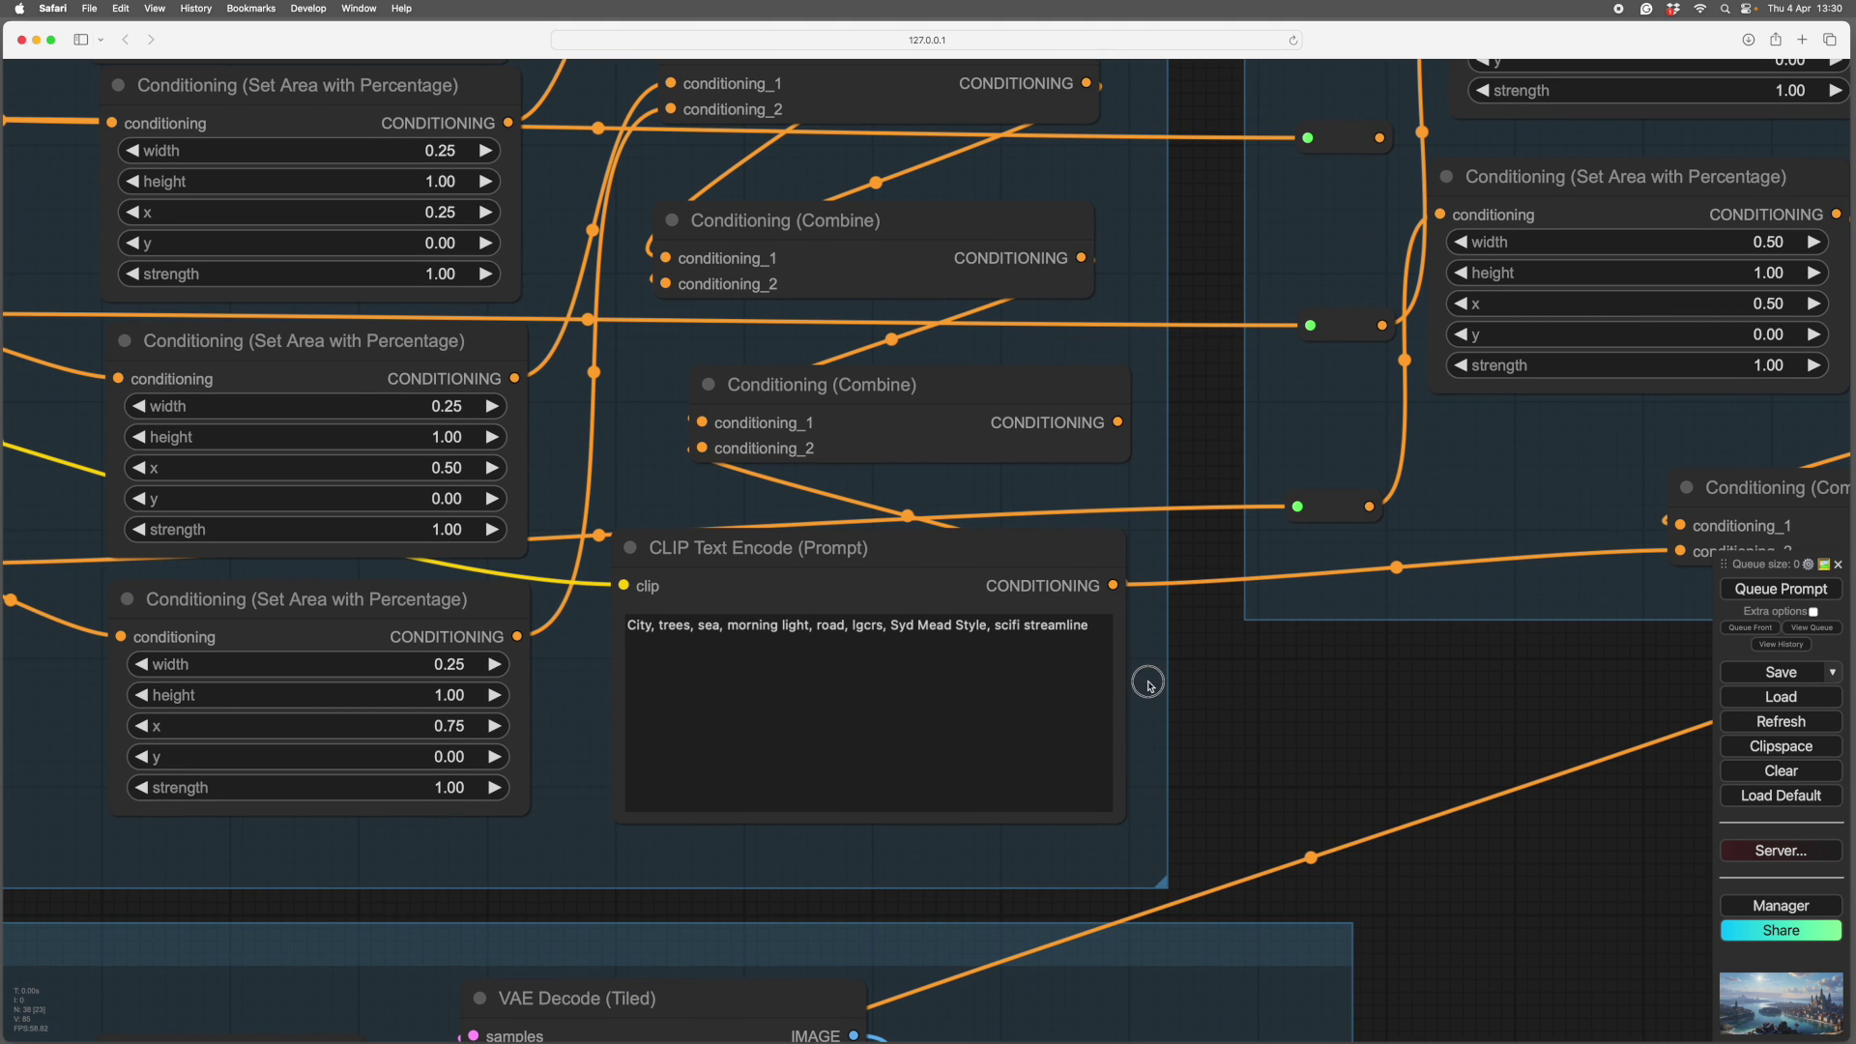
scroll(1146, 682, down, 3)
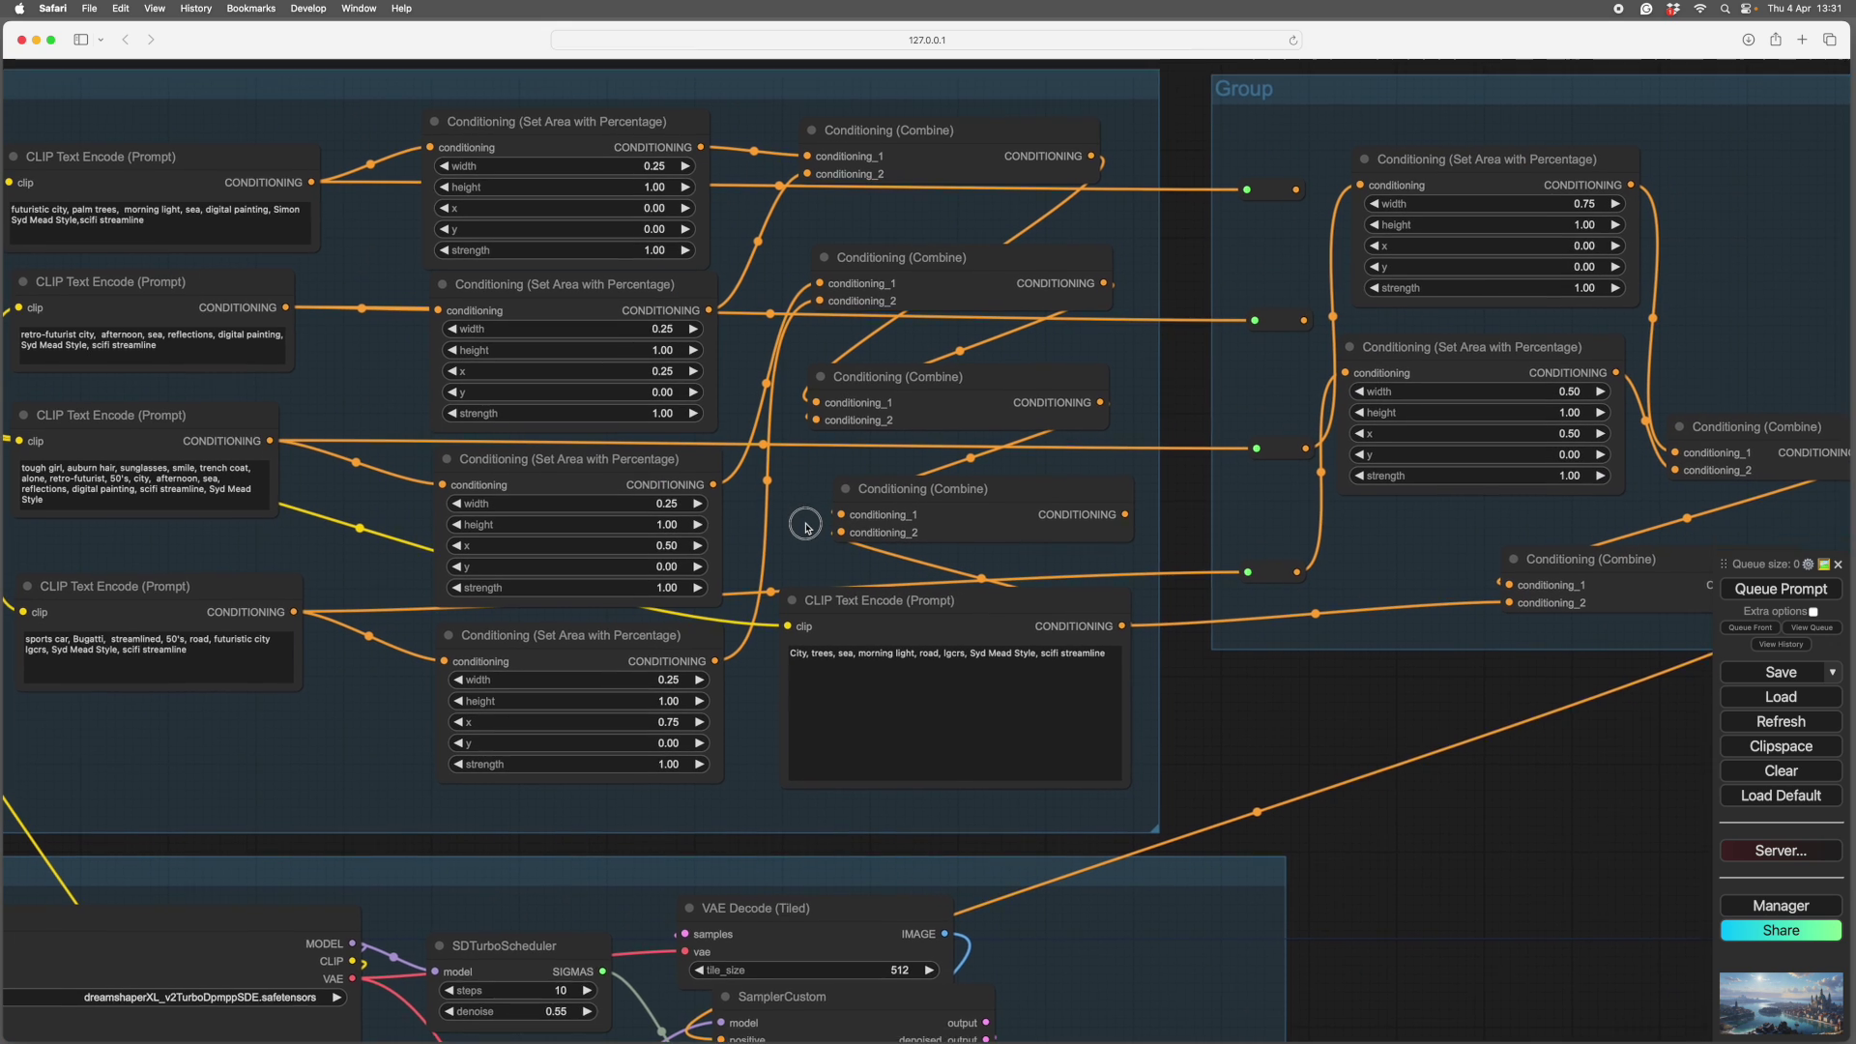
scroll(799, 531, up, 3)
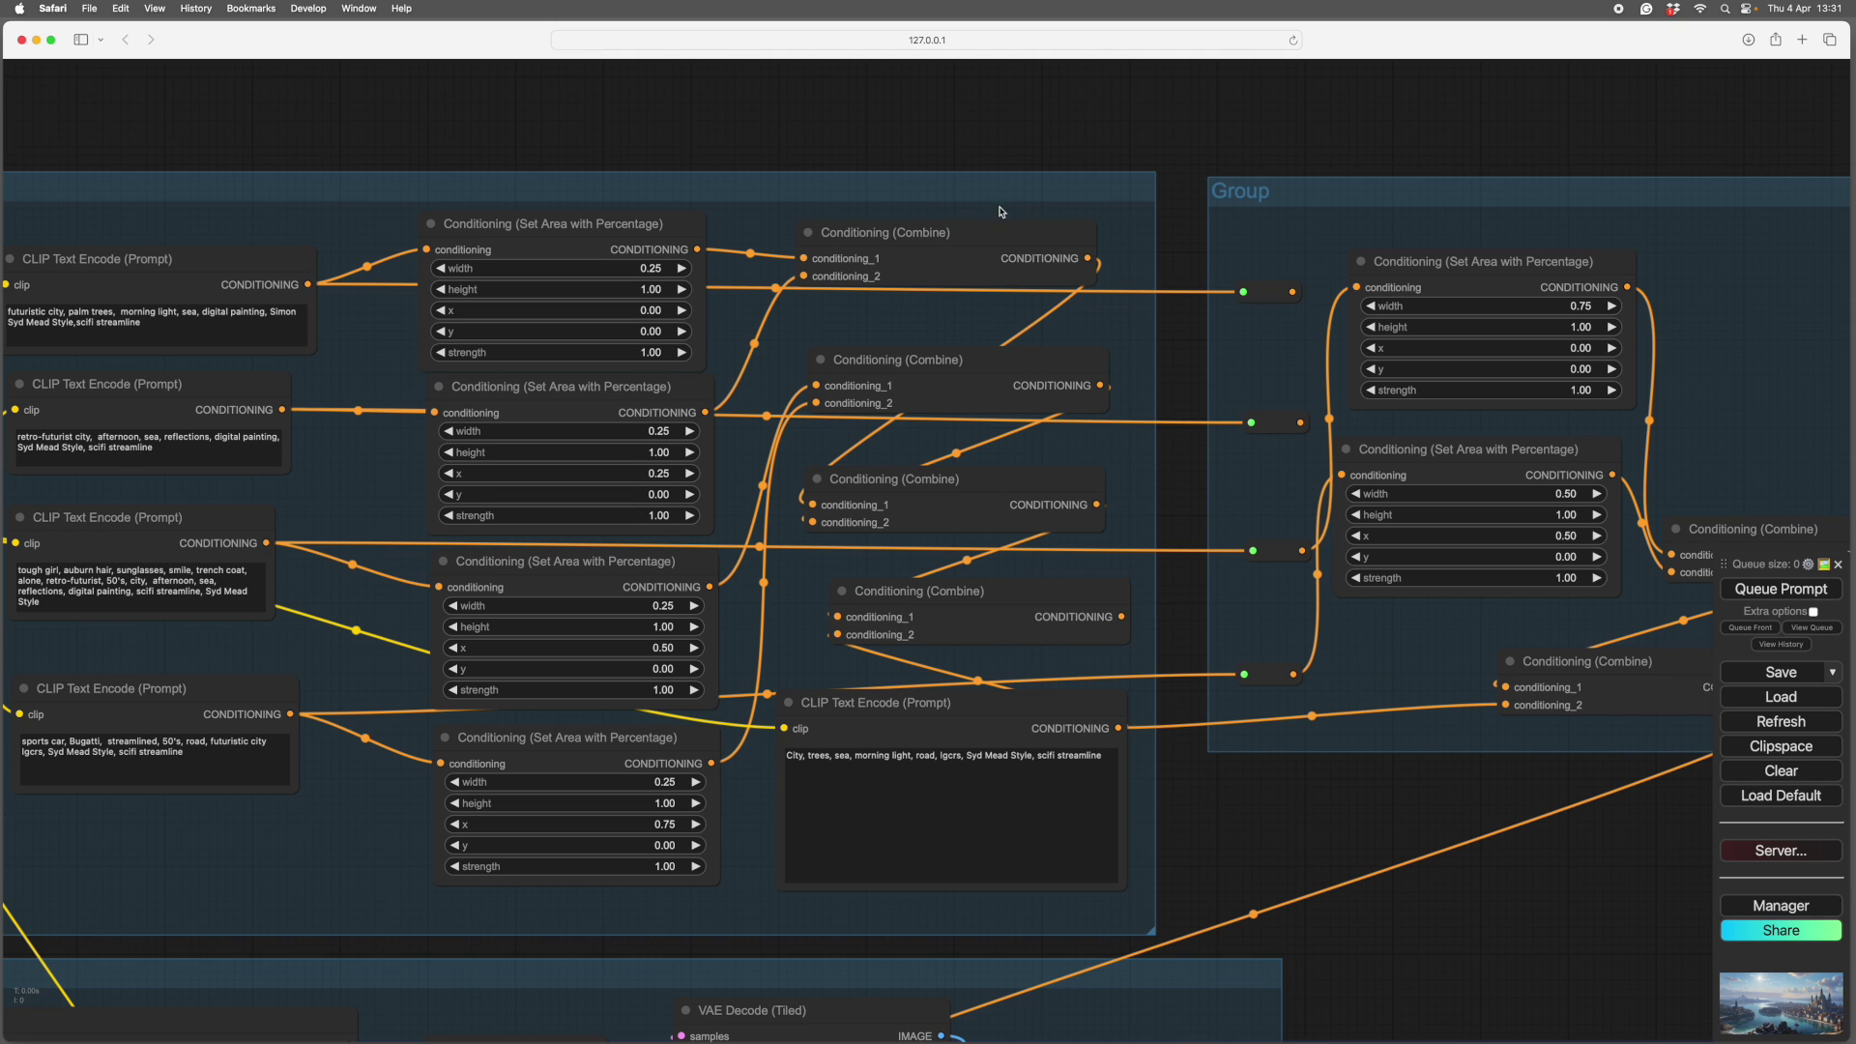
drag(958, 183, 958, 179)
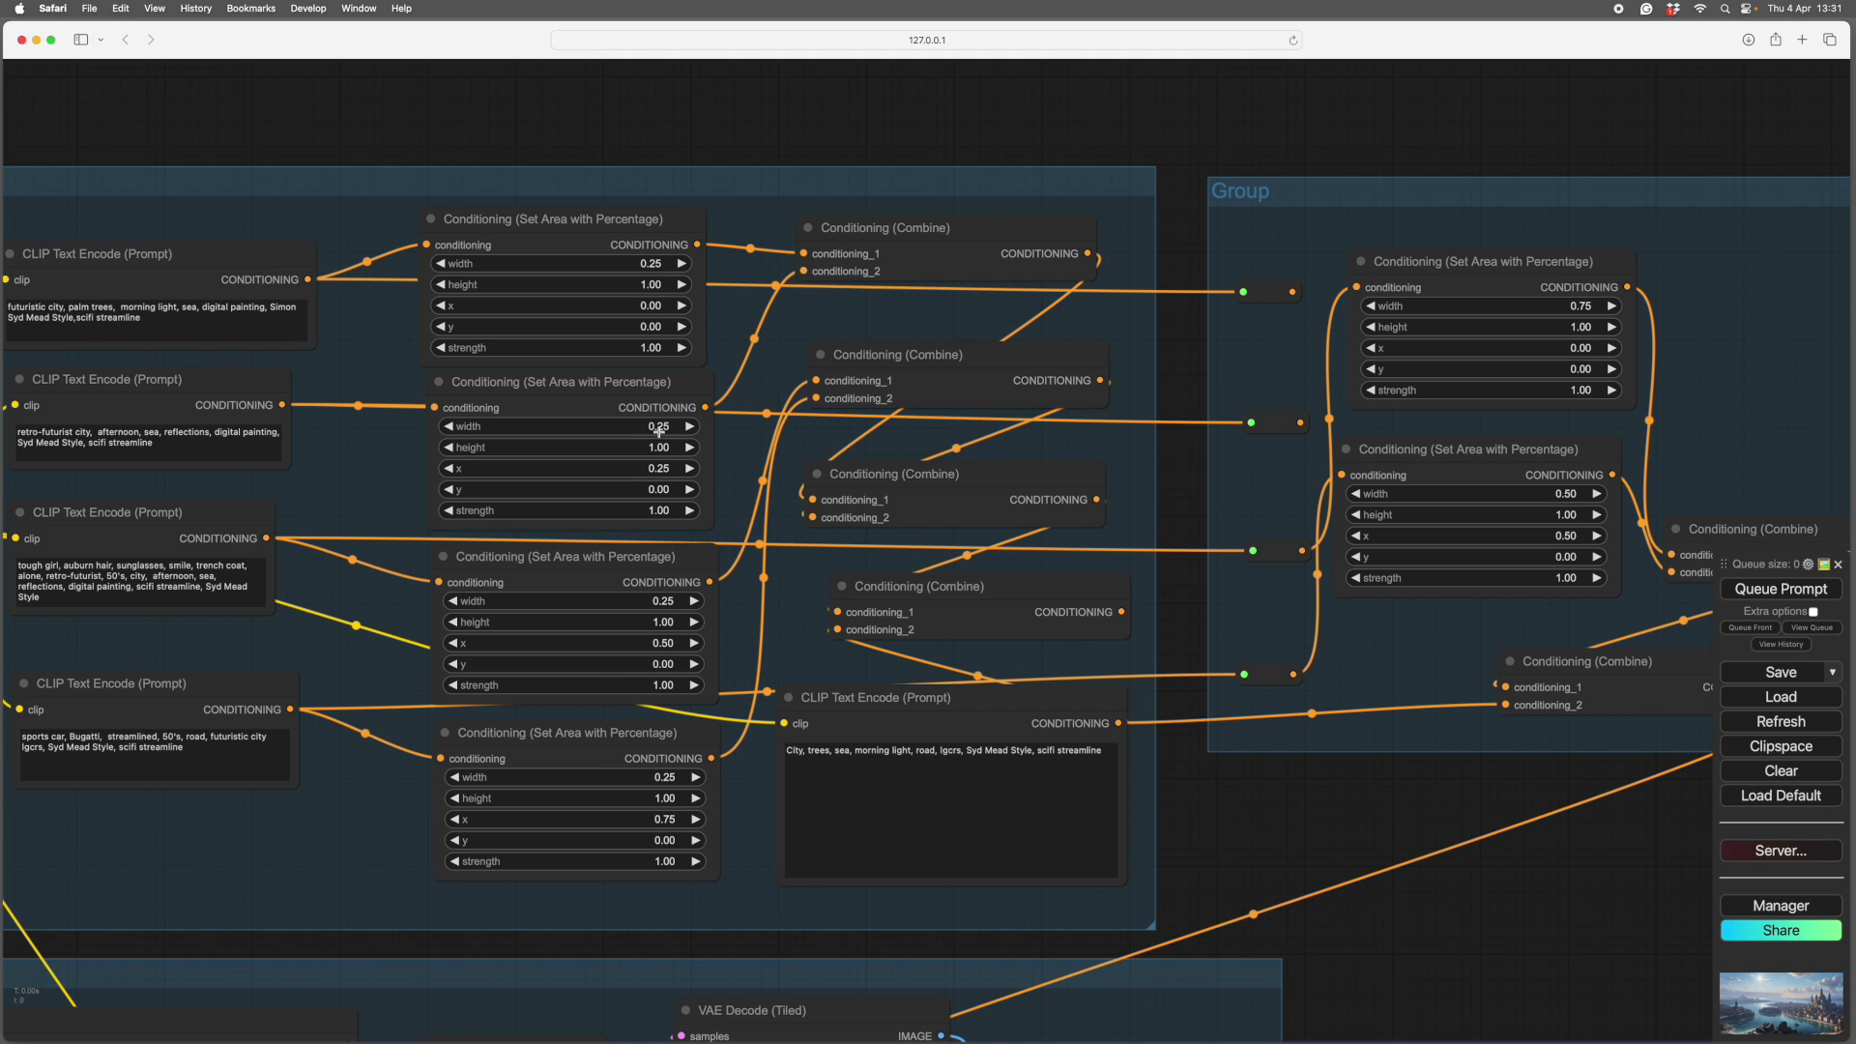
Step: Connect the output of the Conditioning group's last Conditioning (Combine) node to the Process SamplerCustom's positive input
click(1021, 586)
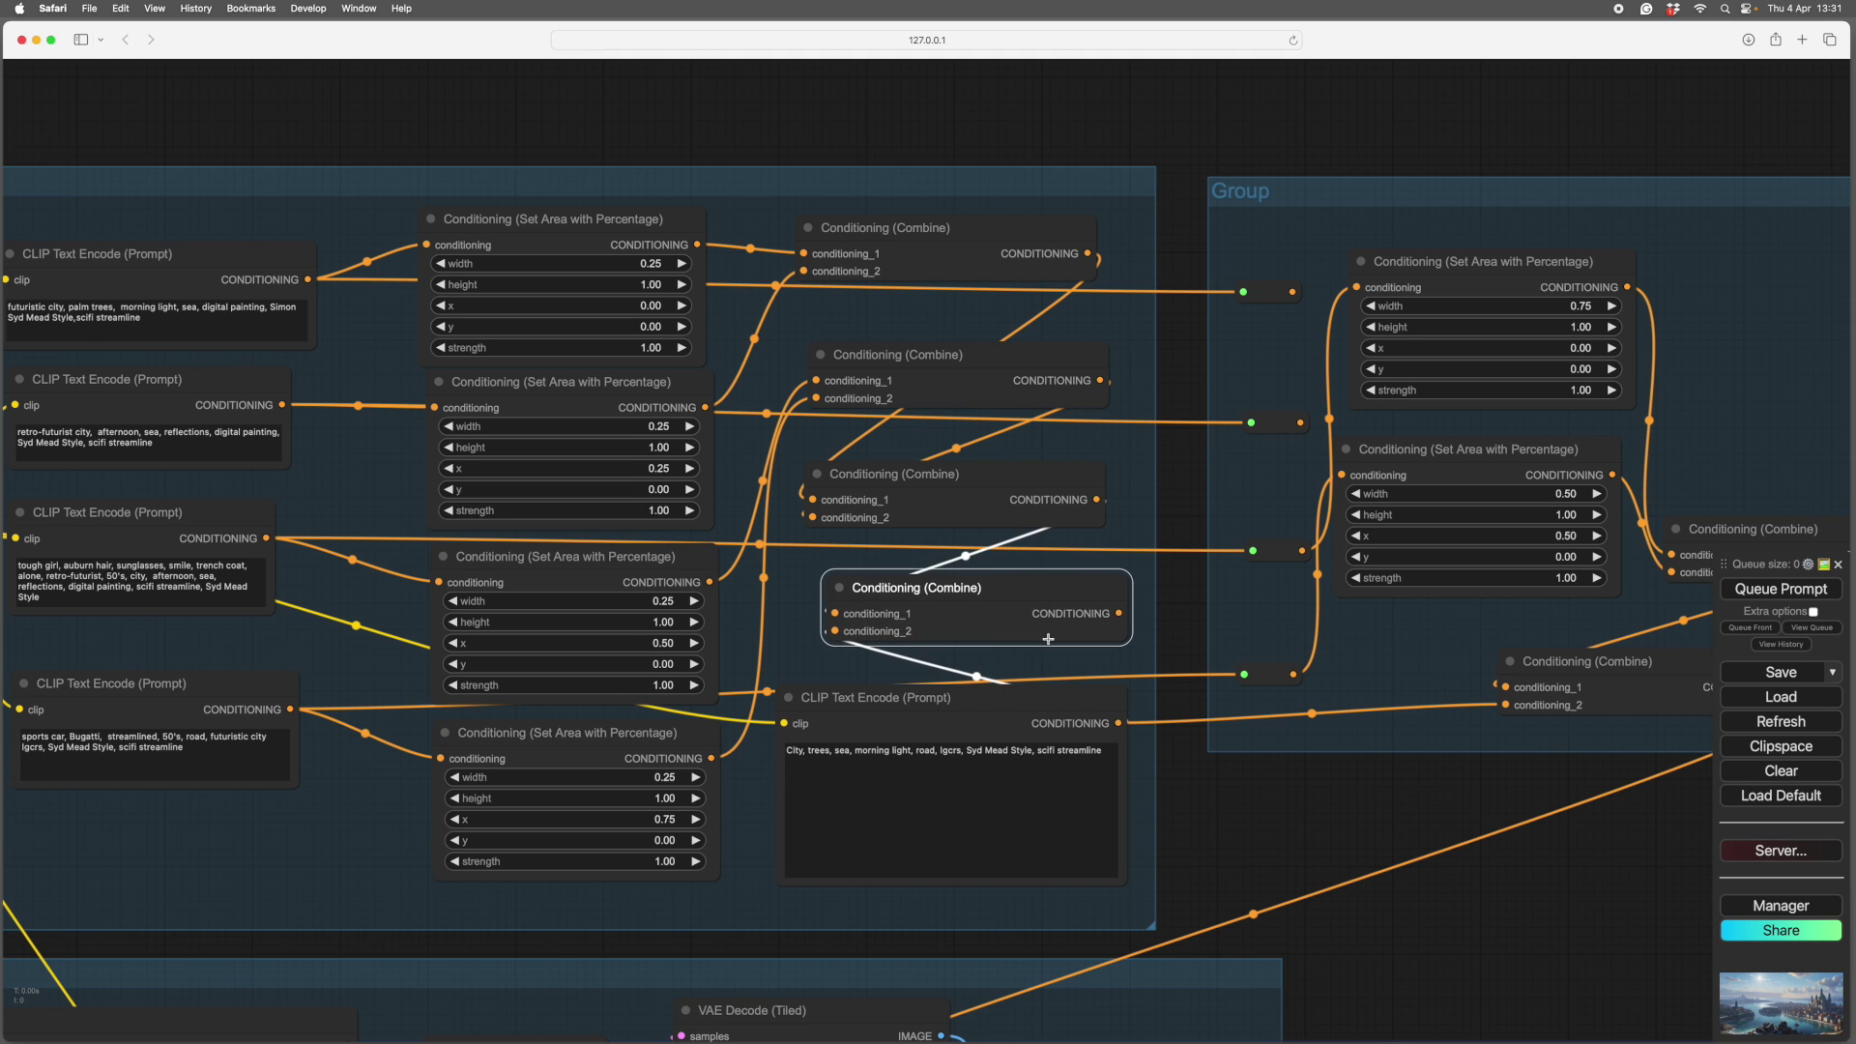
drag(1189, 817, 1181, 565)
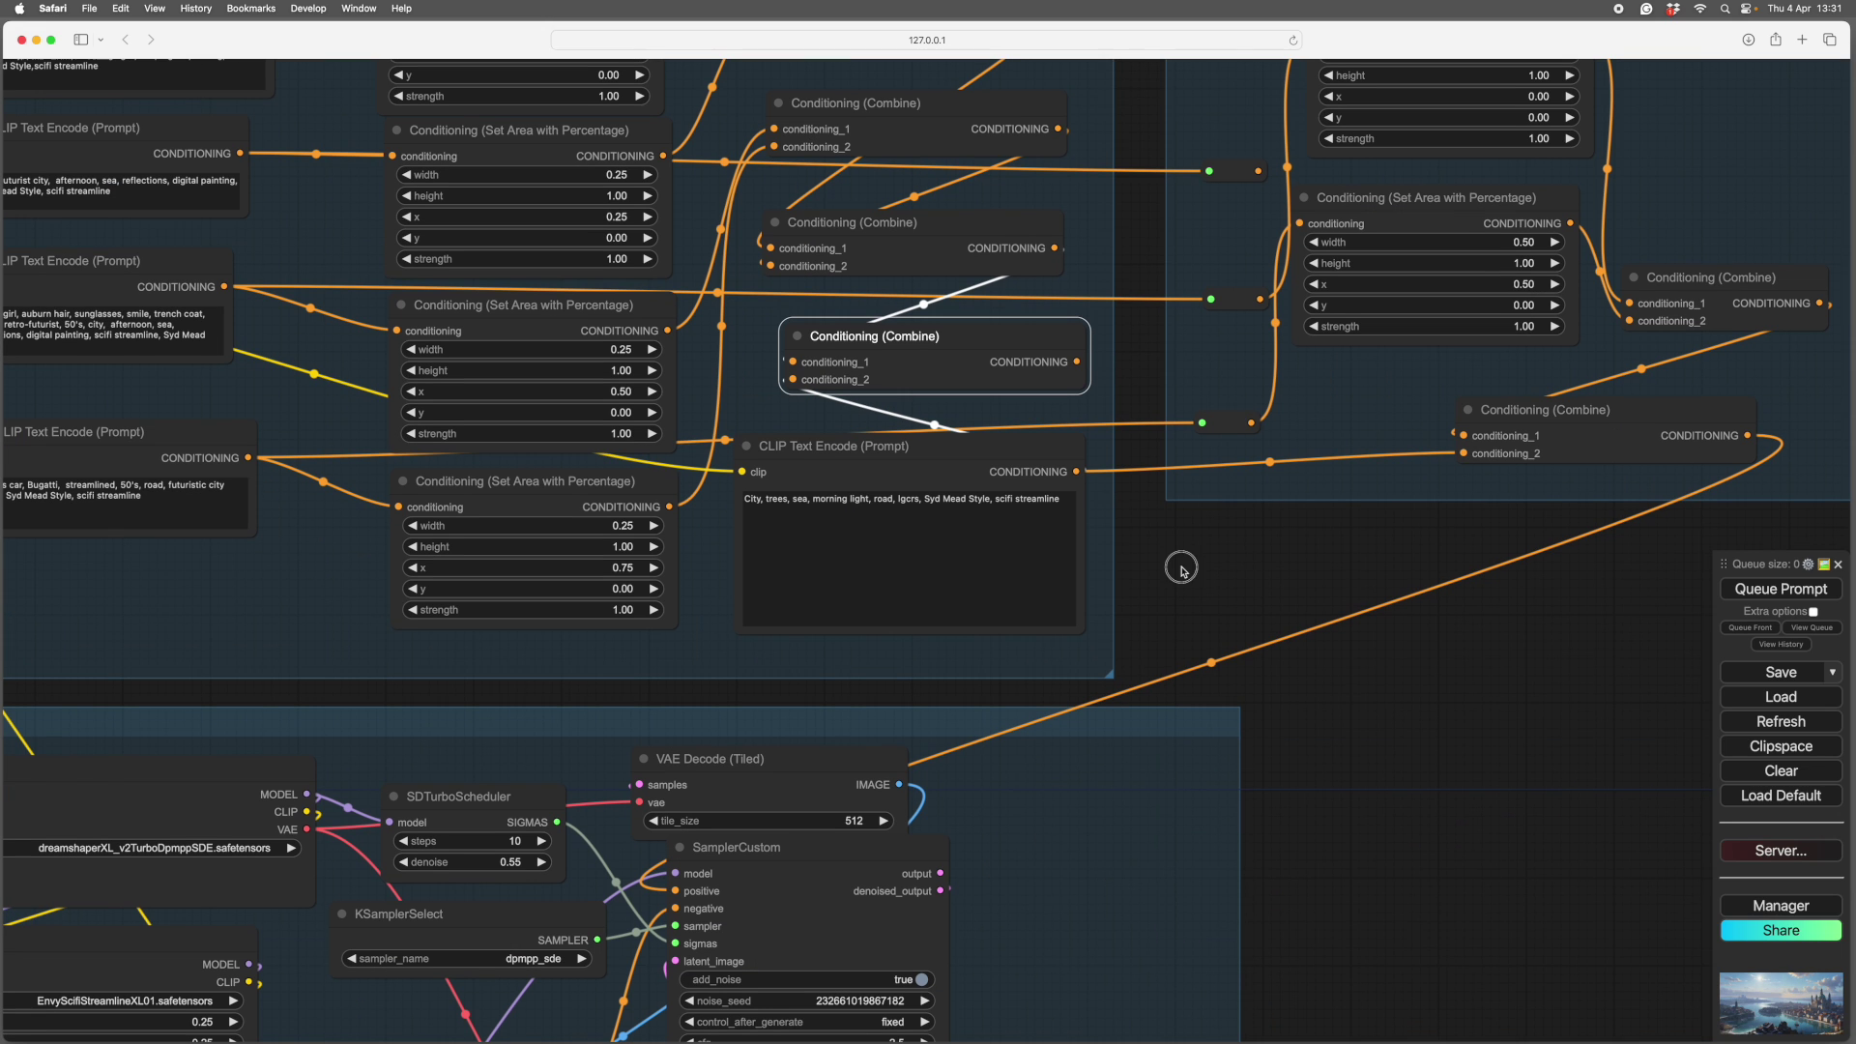
drag(1078, 364, 675, 888)
Step: Examine the Input group's source image of the woman and sports car with its Image Resize and ImageCrop settings
drag(1399, 860, 1573, 354)
drag(1042, 1025, 1477, 722)
scroll(1522, 923, down, 3)
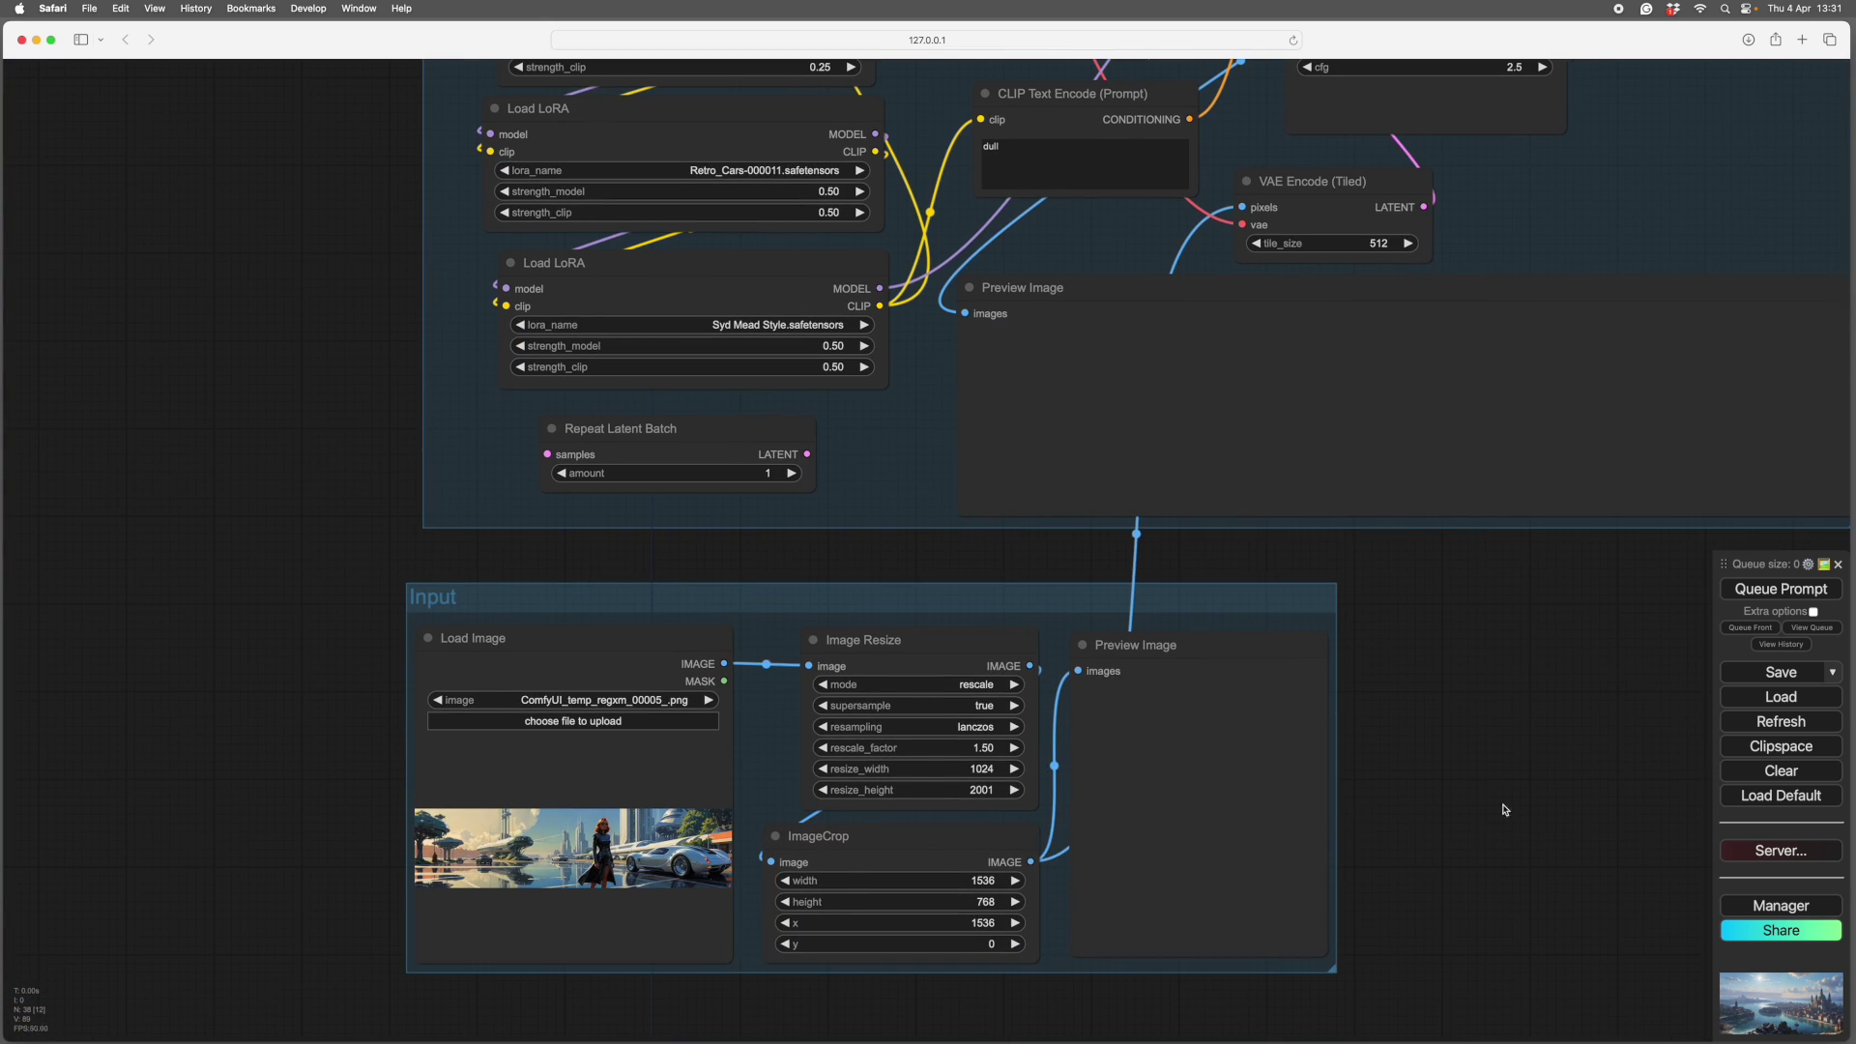
scroll(1388, 811, up, 7)
drag(1493, 859, 1693, 518)
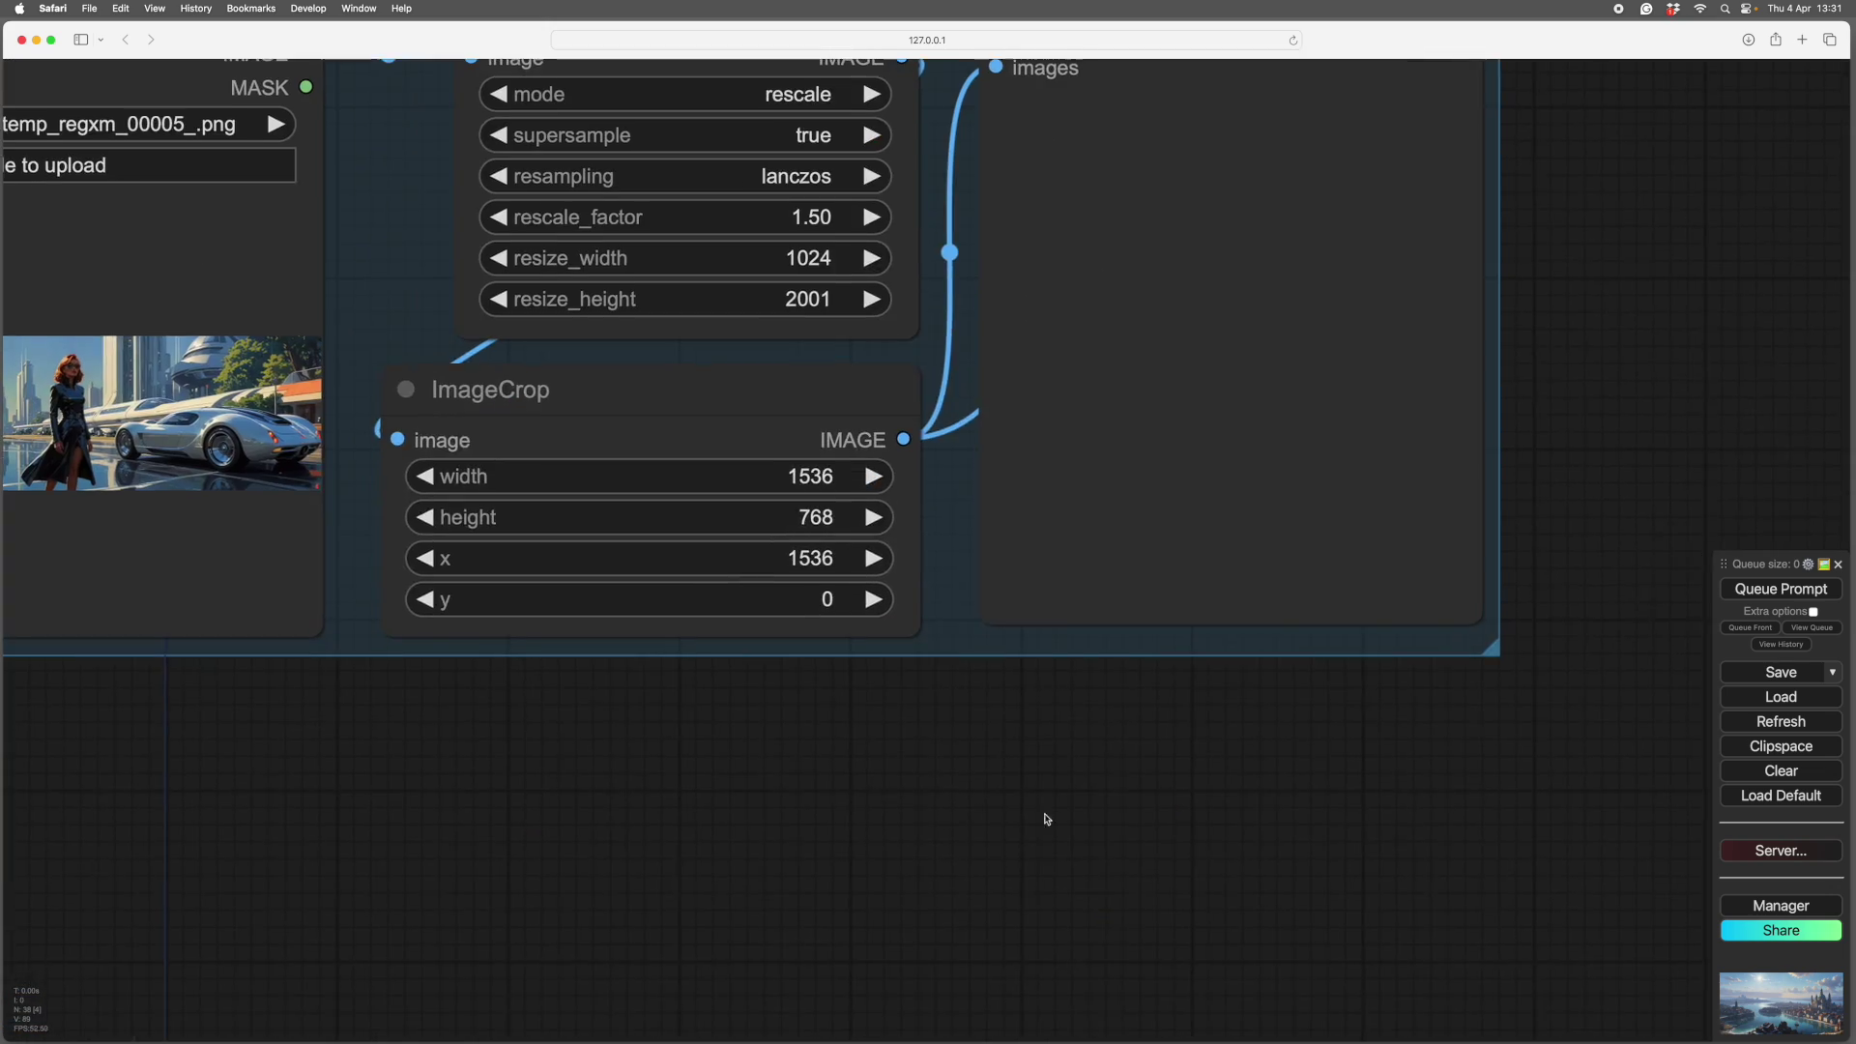
drag(777, 820, 1309, 903)
drag(928, 846, 1188, 940)
scroll(1090, 604, up, 2)
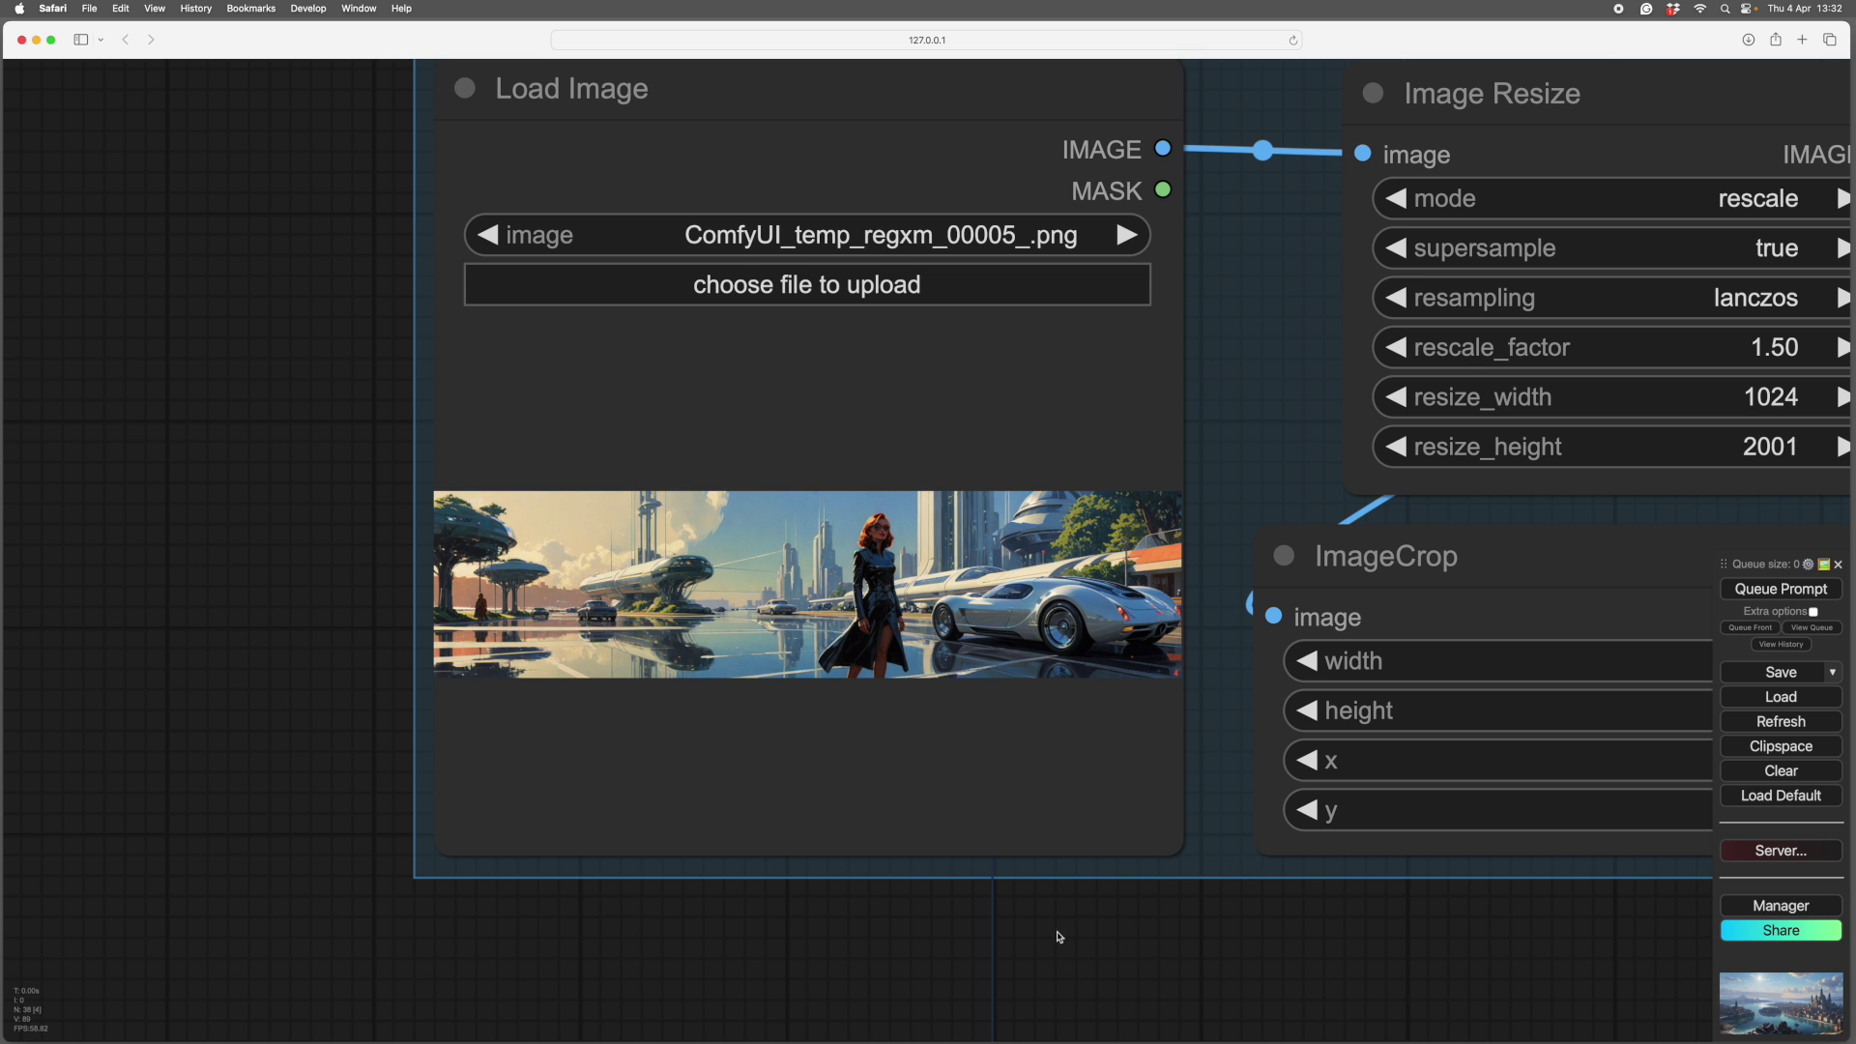
scroll(1027, 961, down, 5)
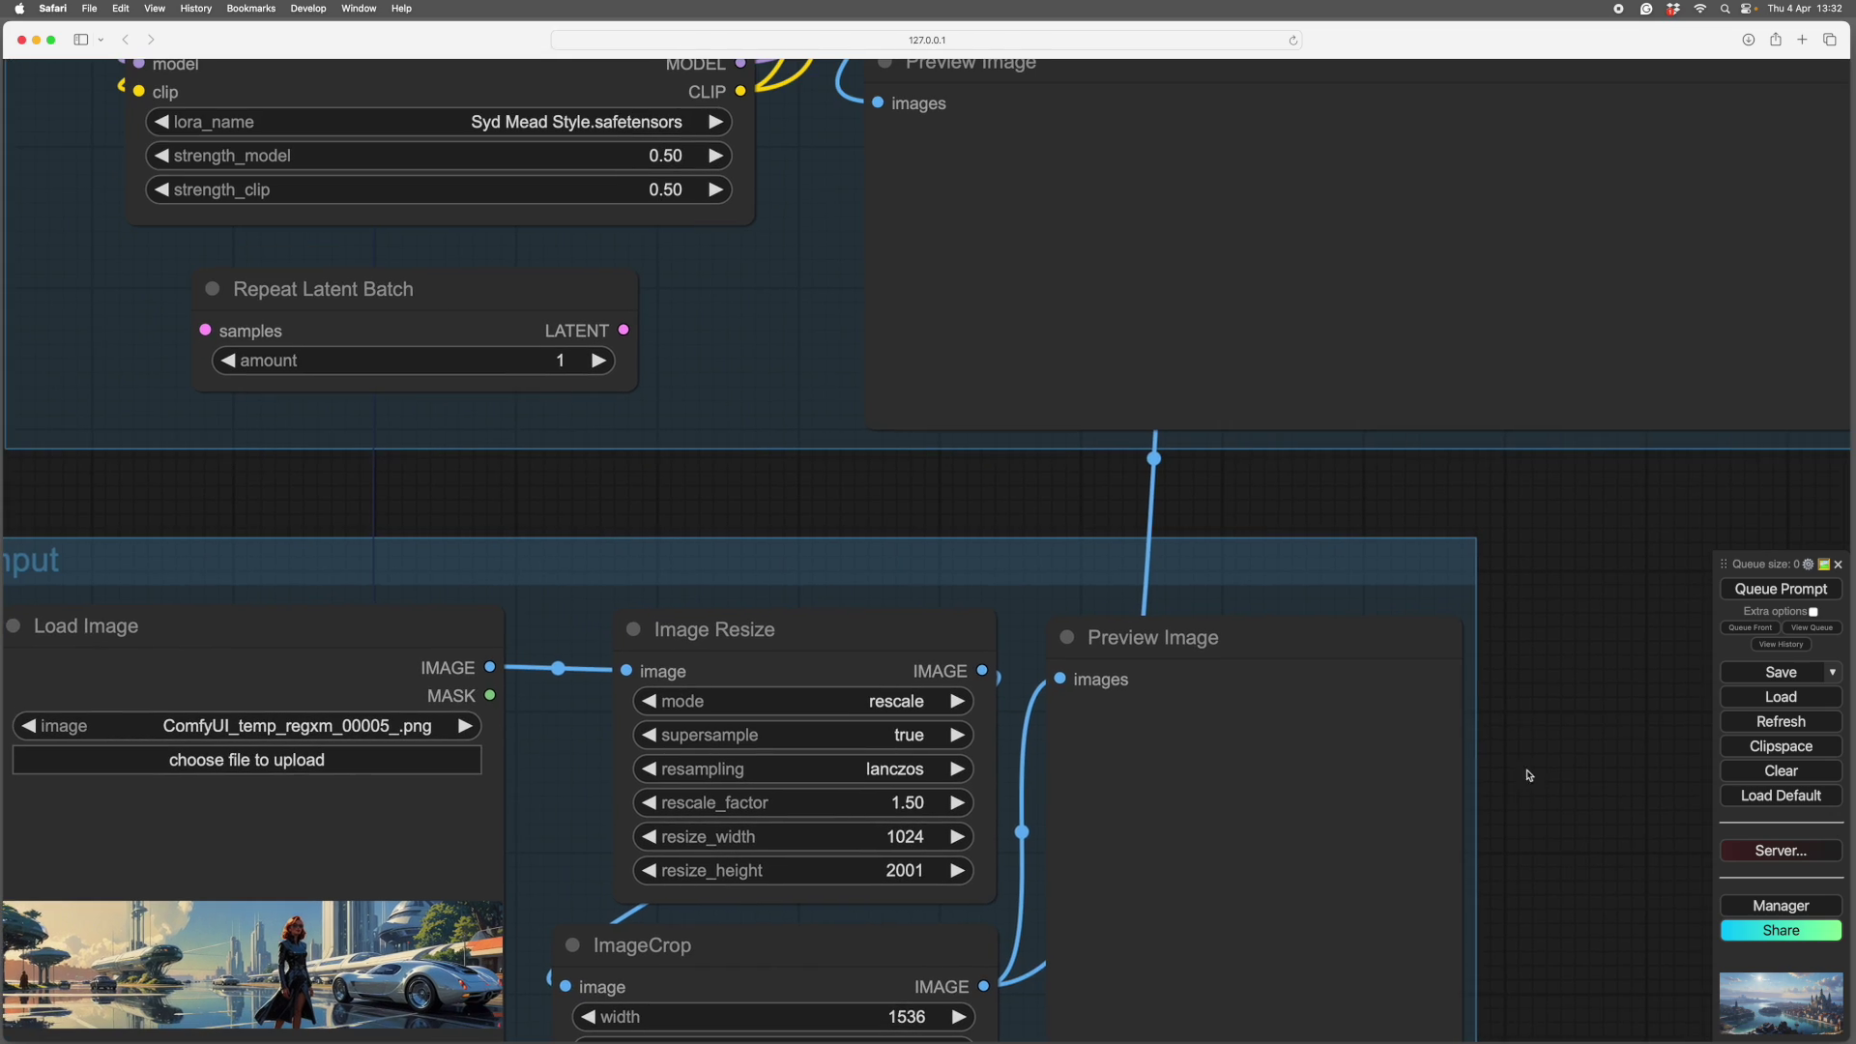
Step: Check the Process group's VAE Encode (Tiled) input and the rewired positive conditioning link into the sampler
drag(1558, 669, 1560, 711)
scroll(1562, 715, up, 8)
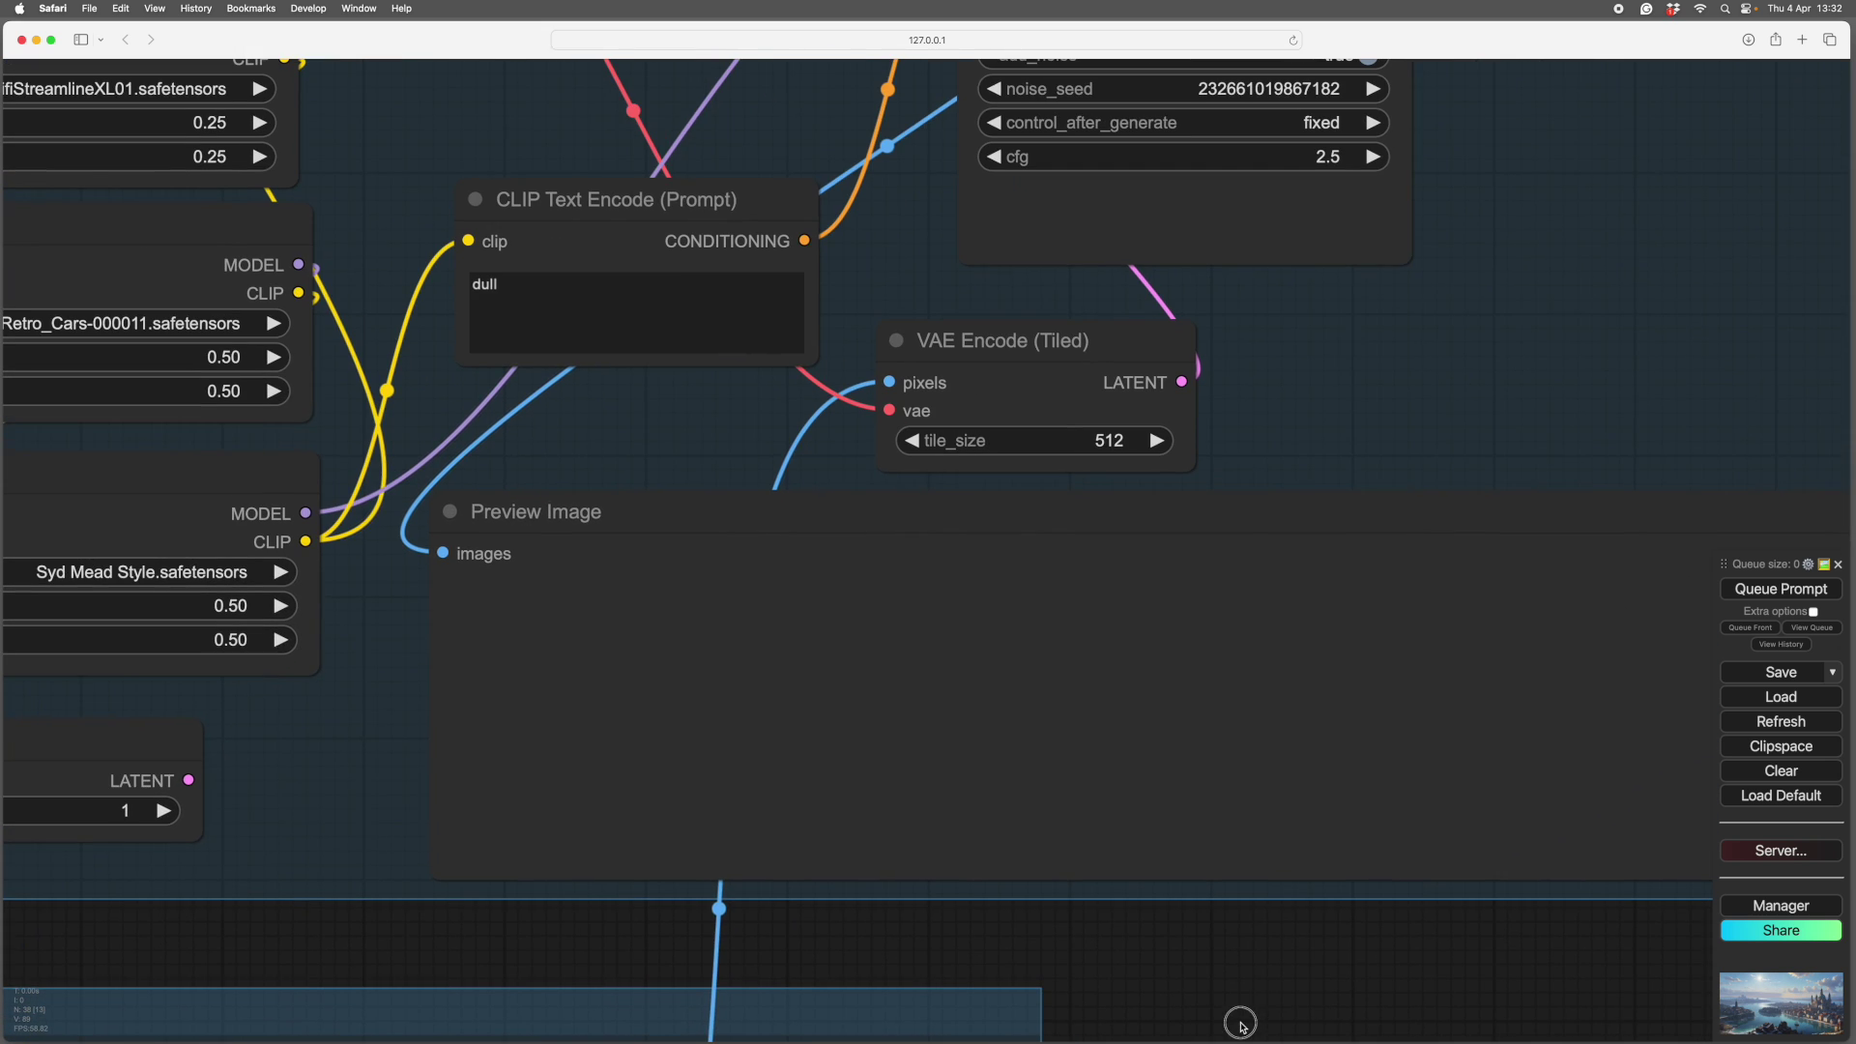
scroll(1234, 1019, down, 5)
scroll(1434, 635, up, 10)
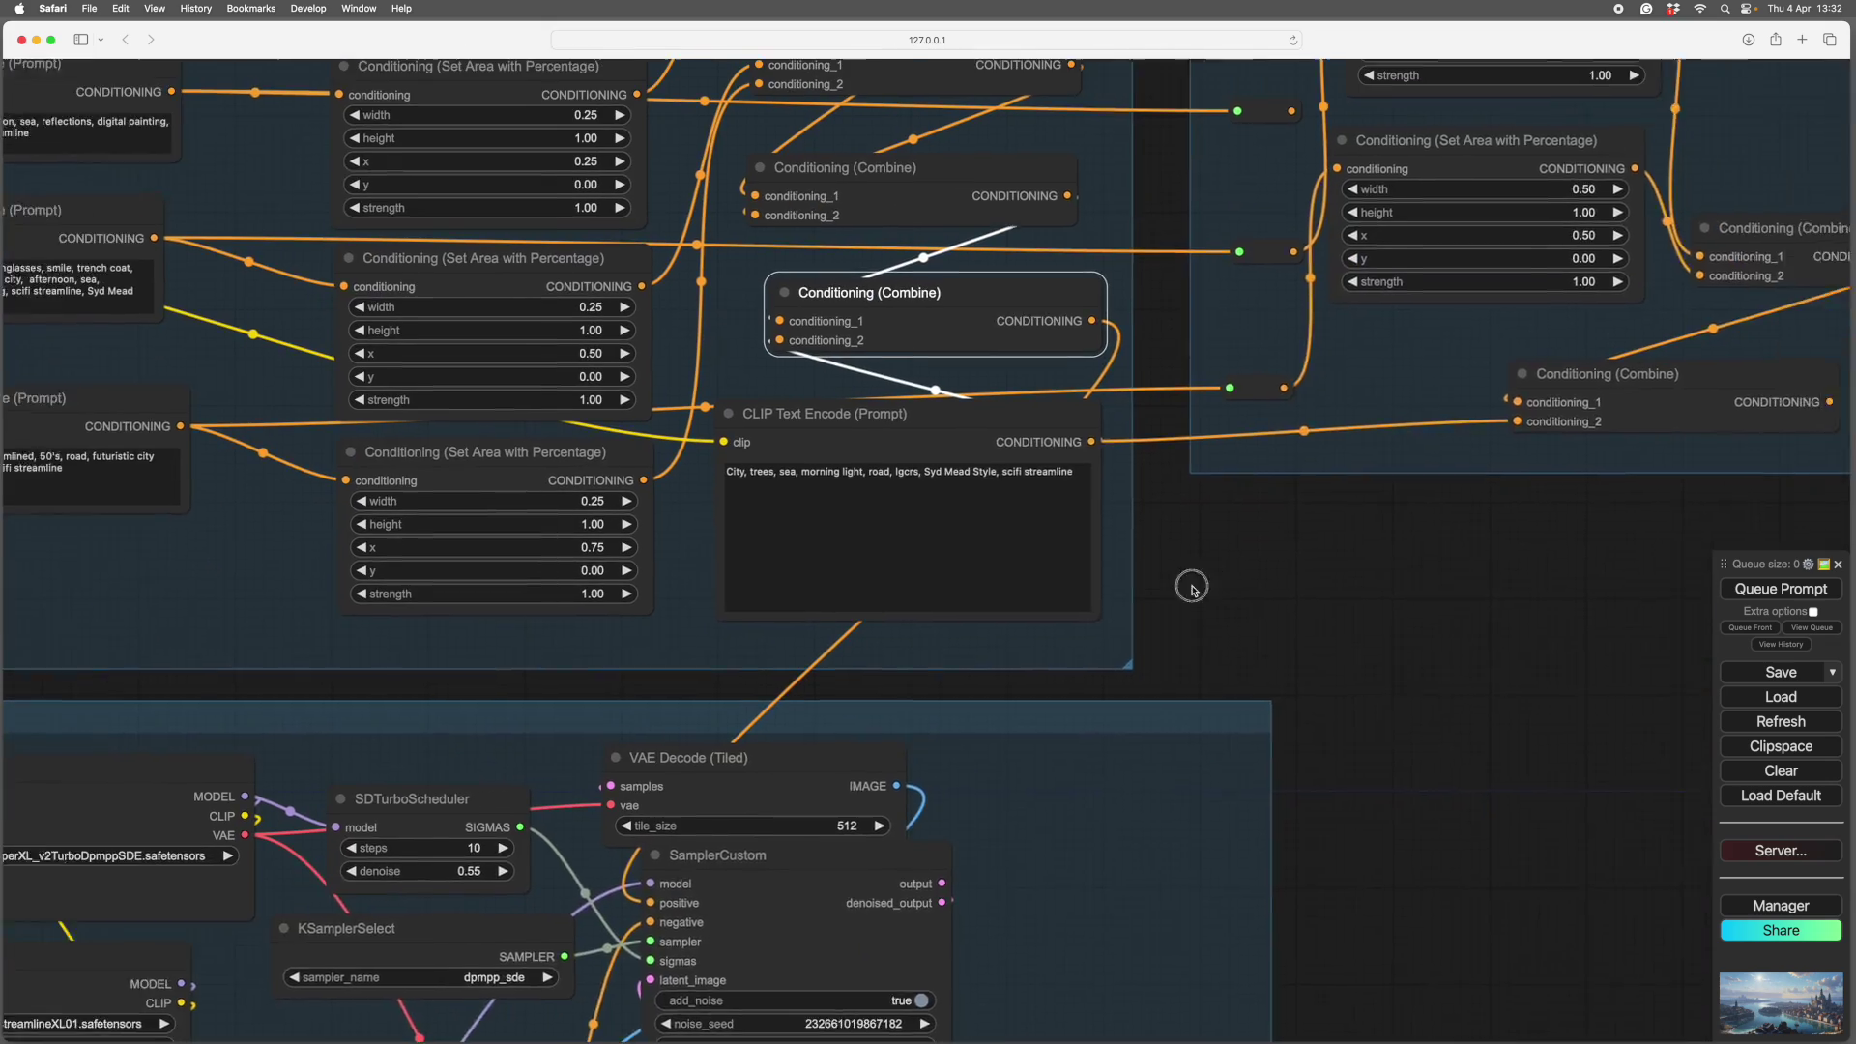
drag(1191, 586, 1024, 613)
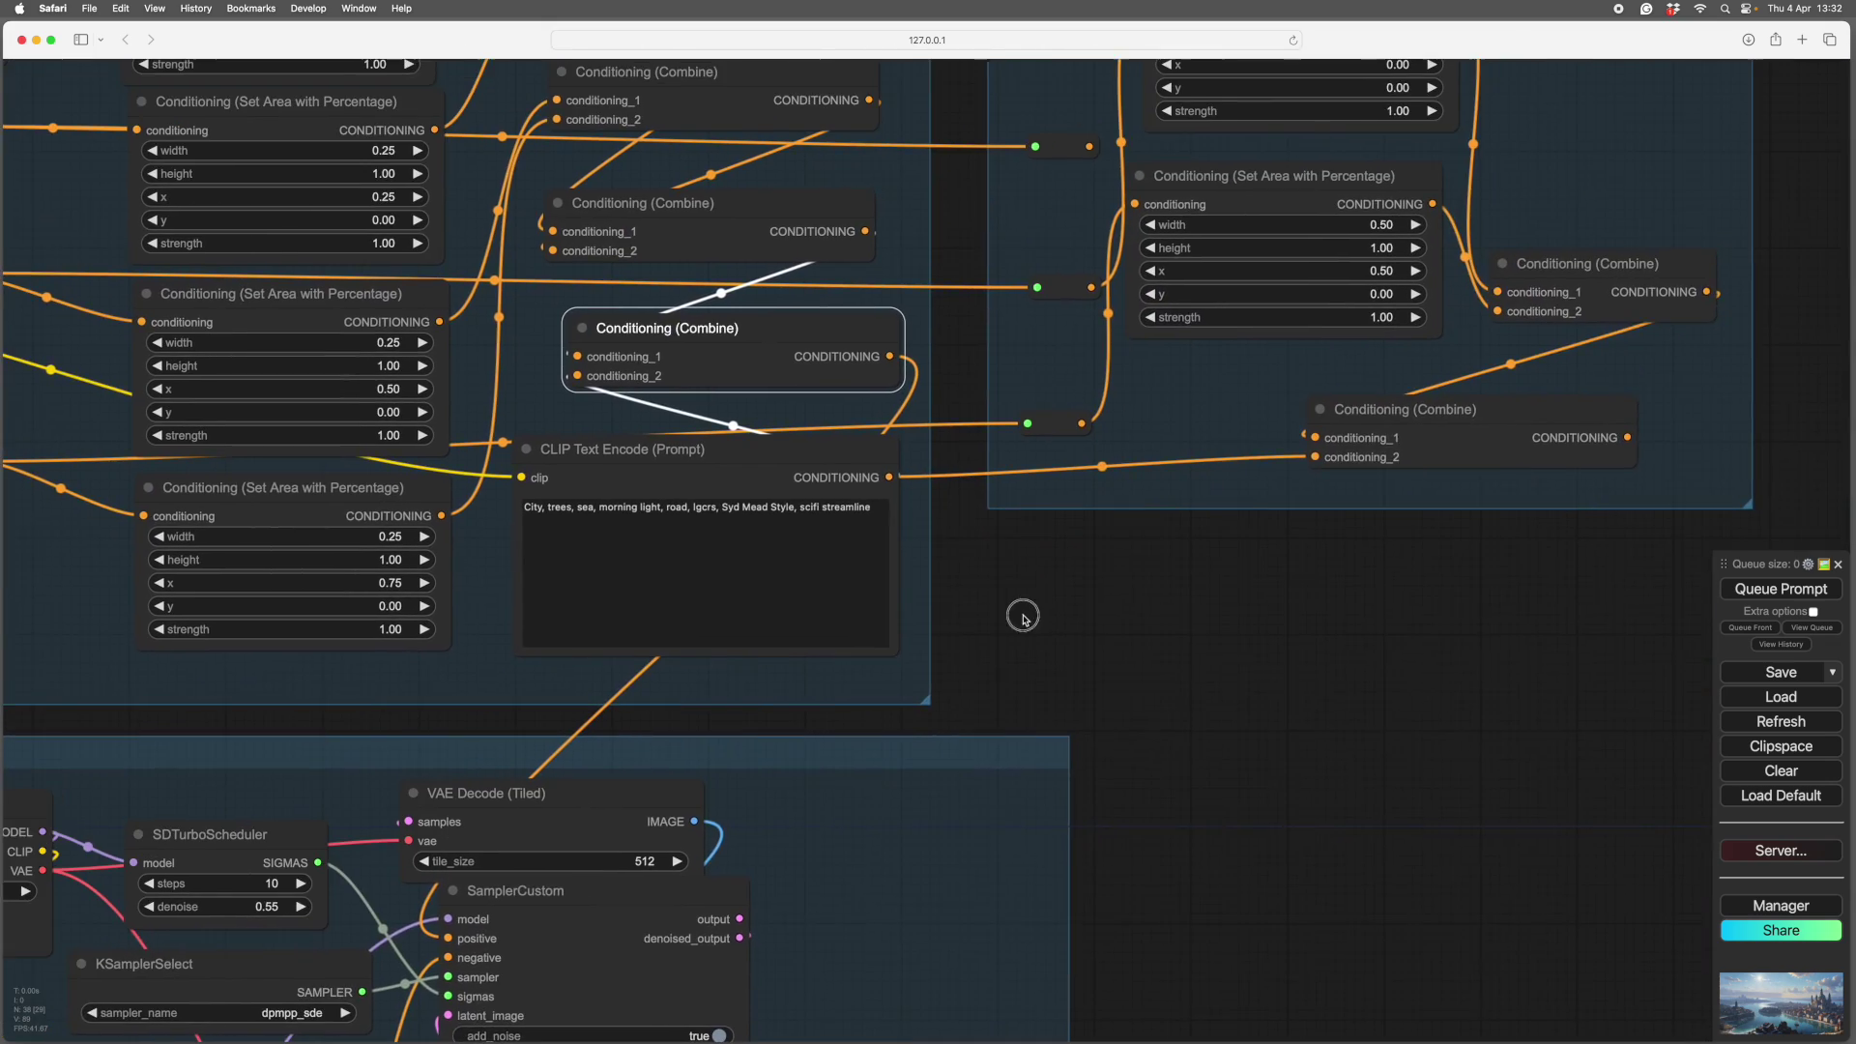
drag(1279, 604, 1389, 527)
scroll(1389, 530, down, 10)
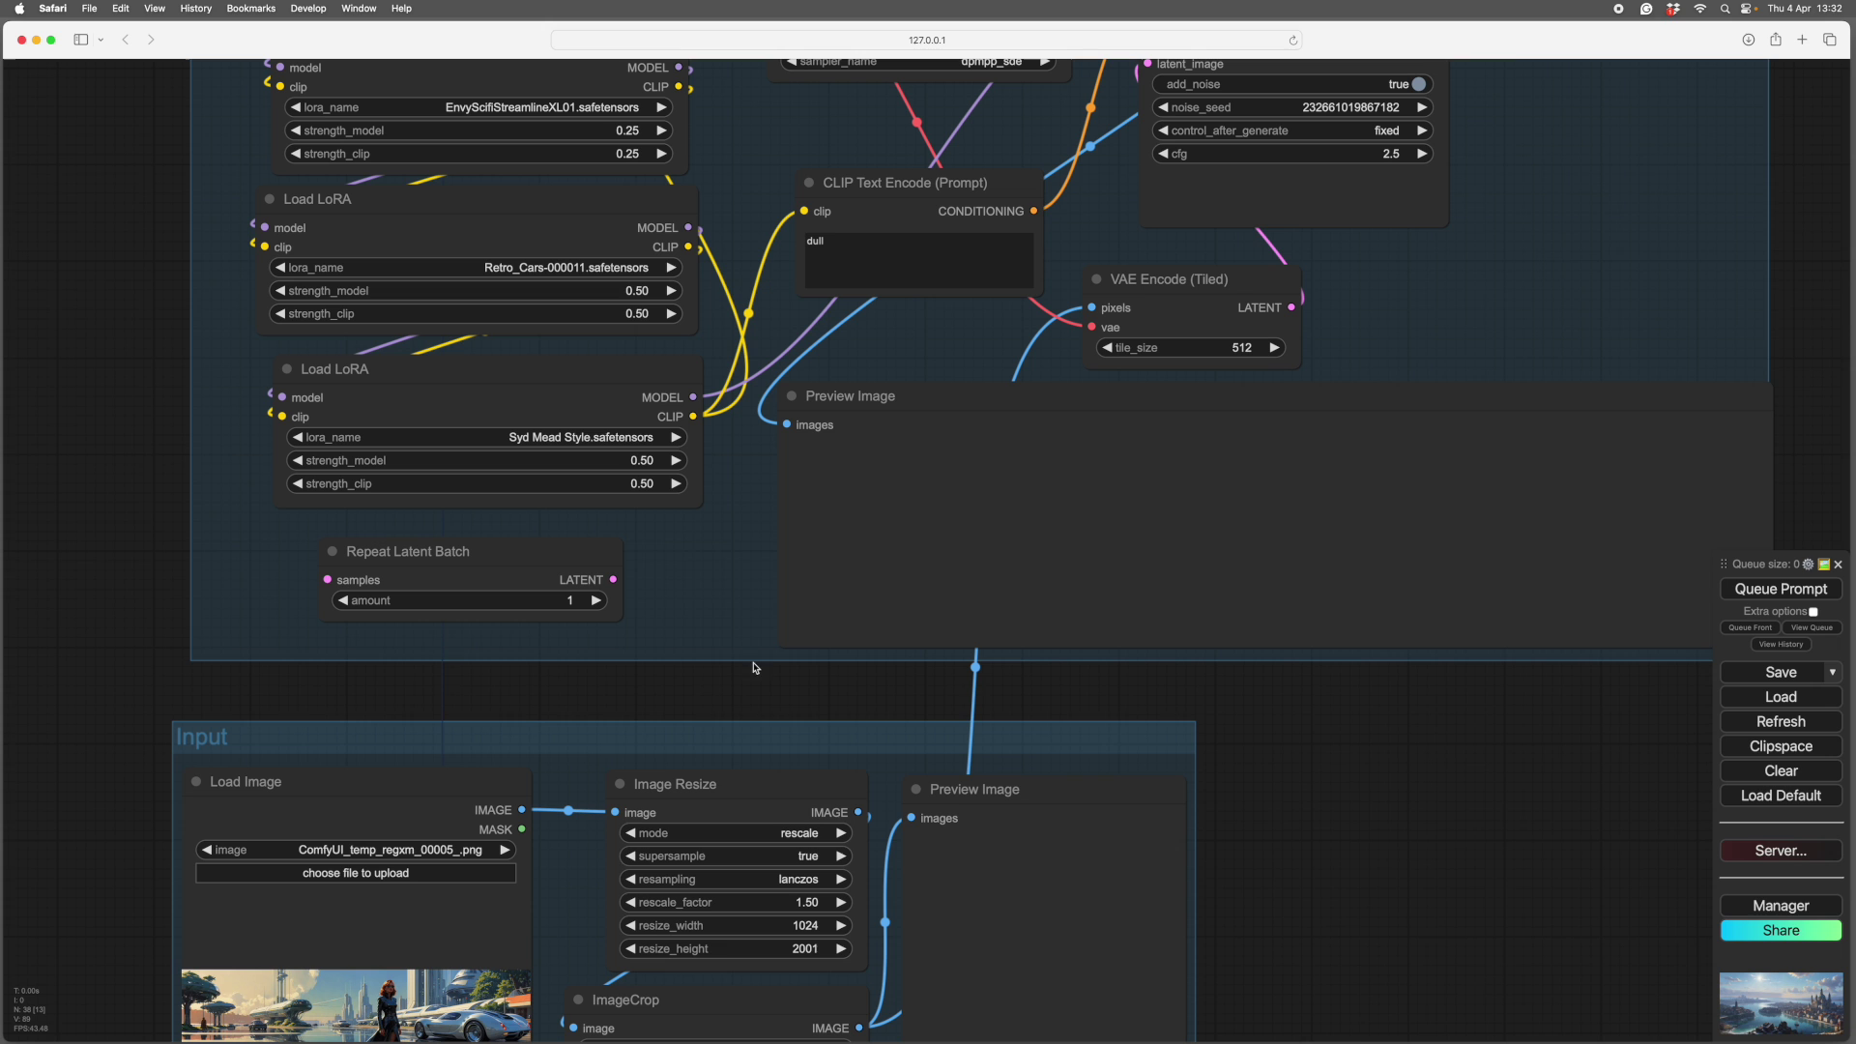
Step: Mute the Process group's nodes and queue the prompt to preview the cropped woman-and-car section in the Input group
right_click(700, 567)
click(749, 678)
scroll(843, 703, down, 5)
scroll(788, 743, left, 1)
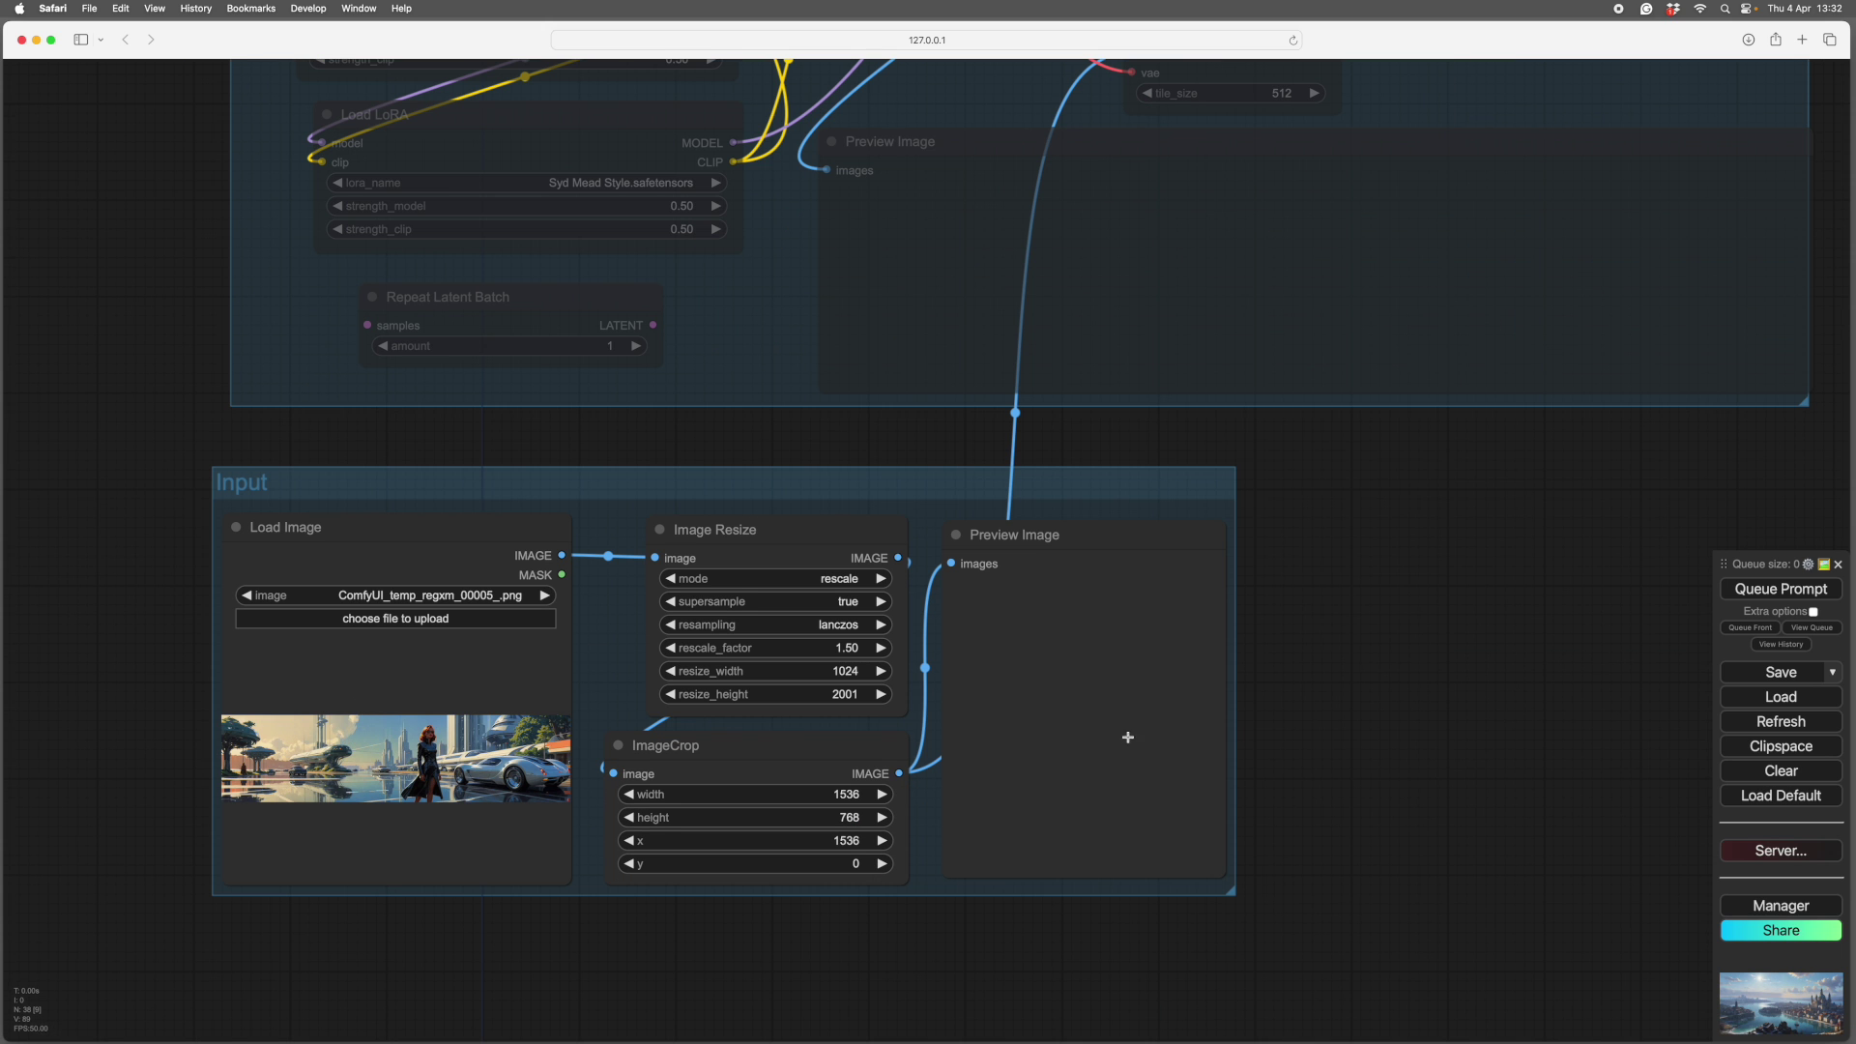
click(1750, 585)
scroll(1479, 675, down, 2)
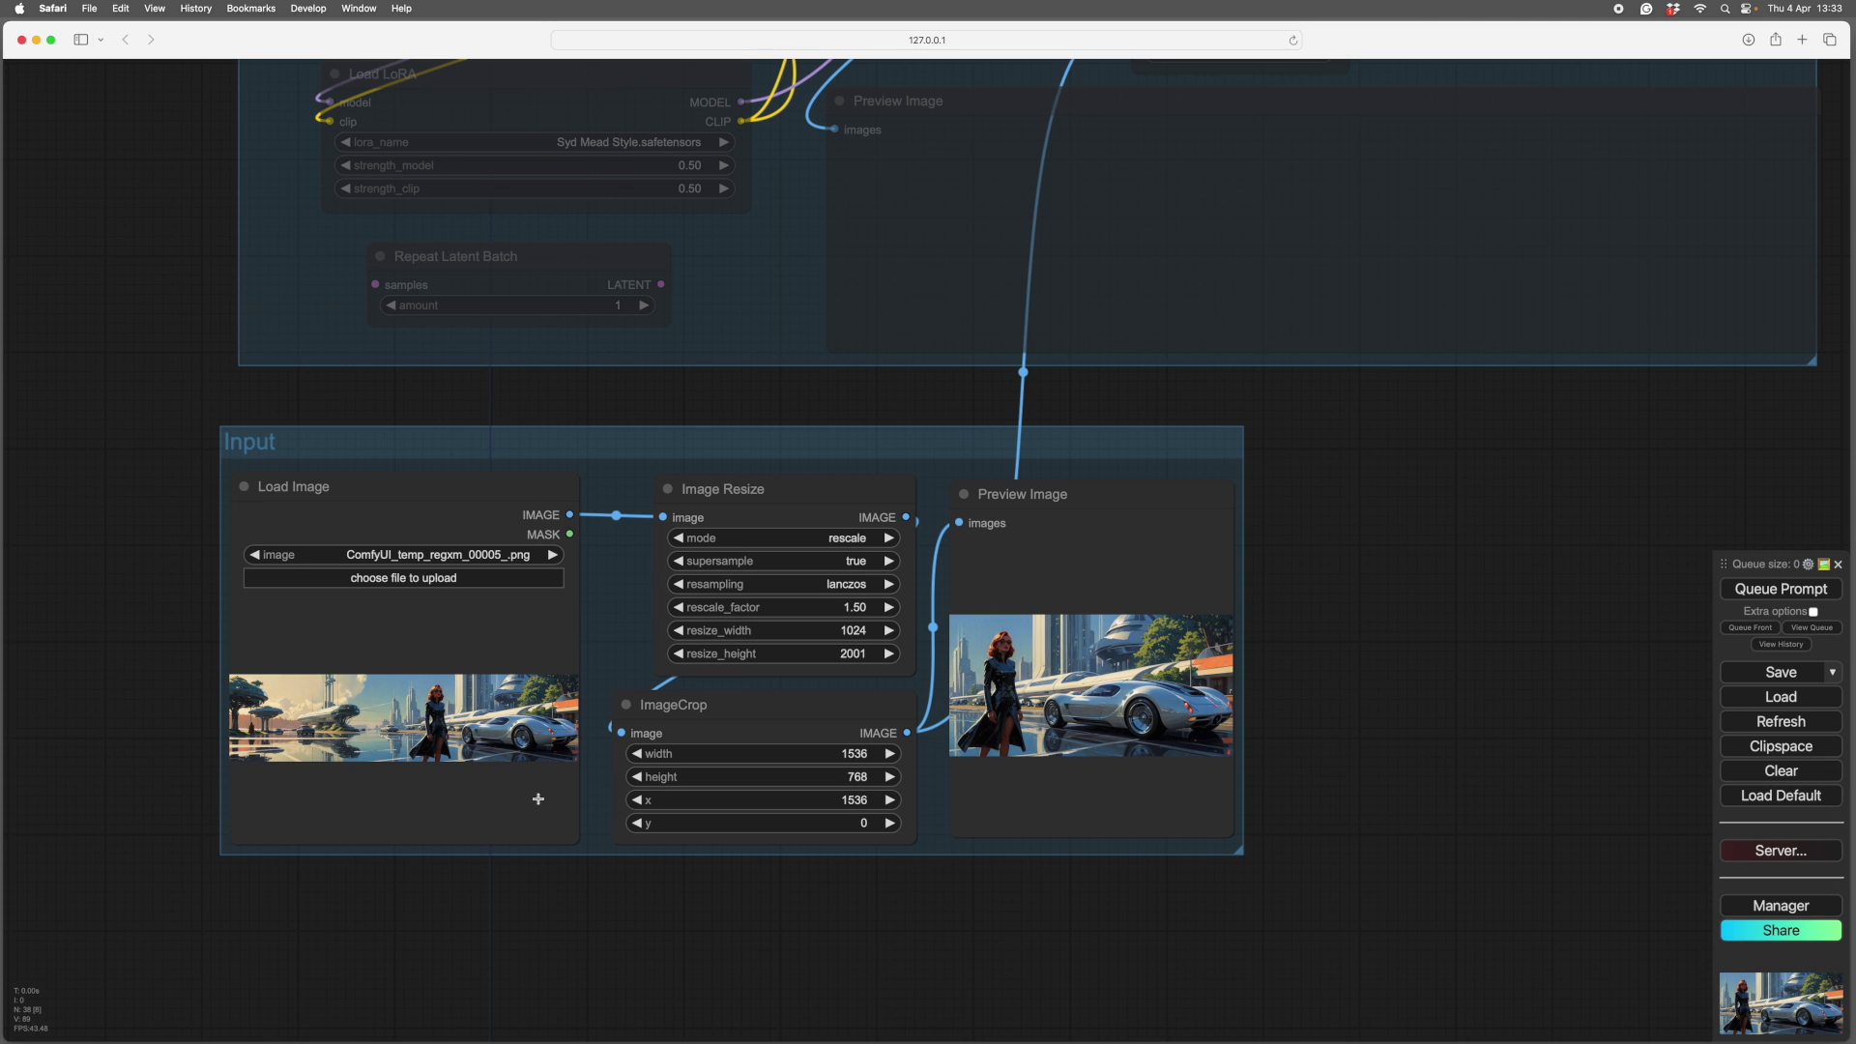
Step: Trace how the woman and sports car prompts feed the separate Group's two area conditionings and Conditioning (Combine) nodes
scroll(1548, 609, up, 5)
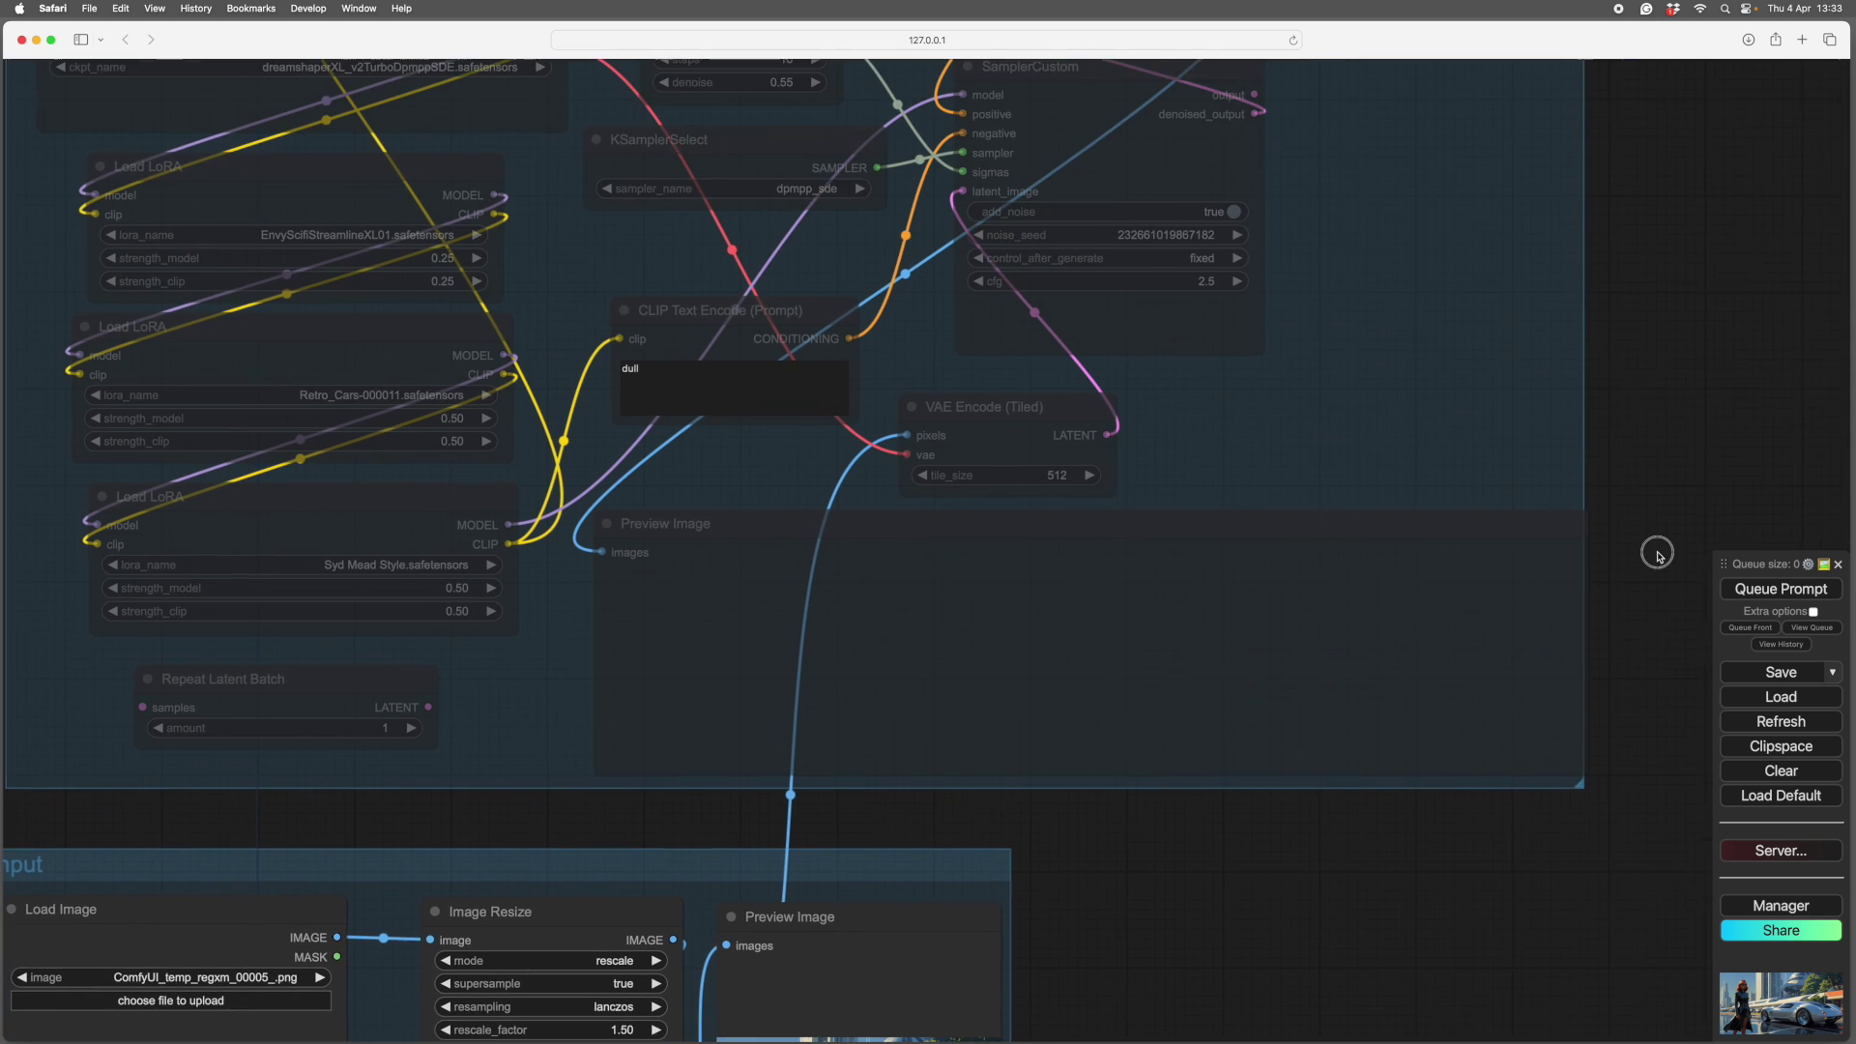
drag(1658, 556, 1500, 937)
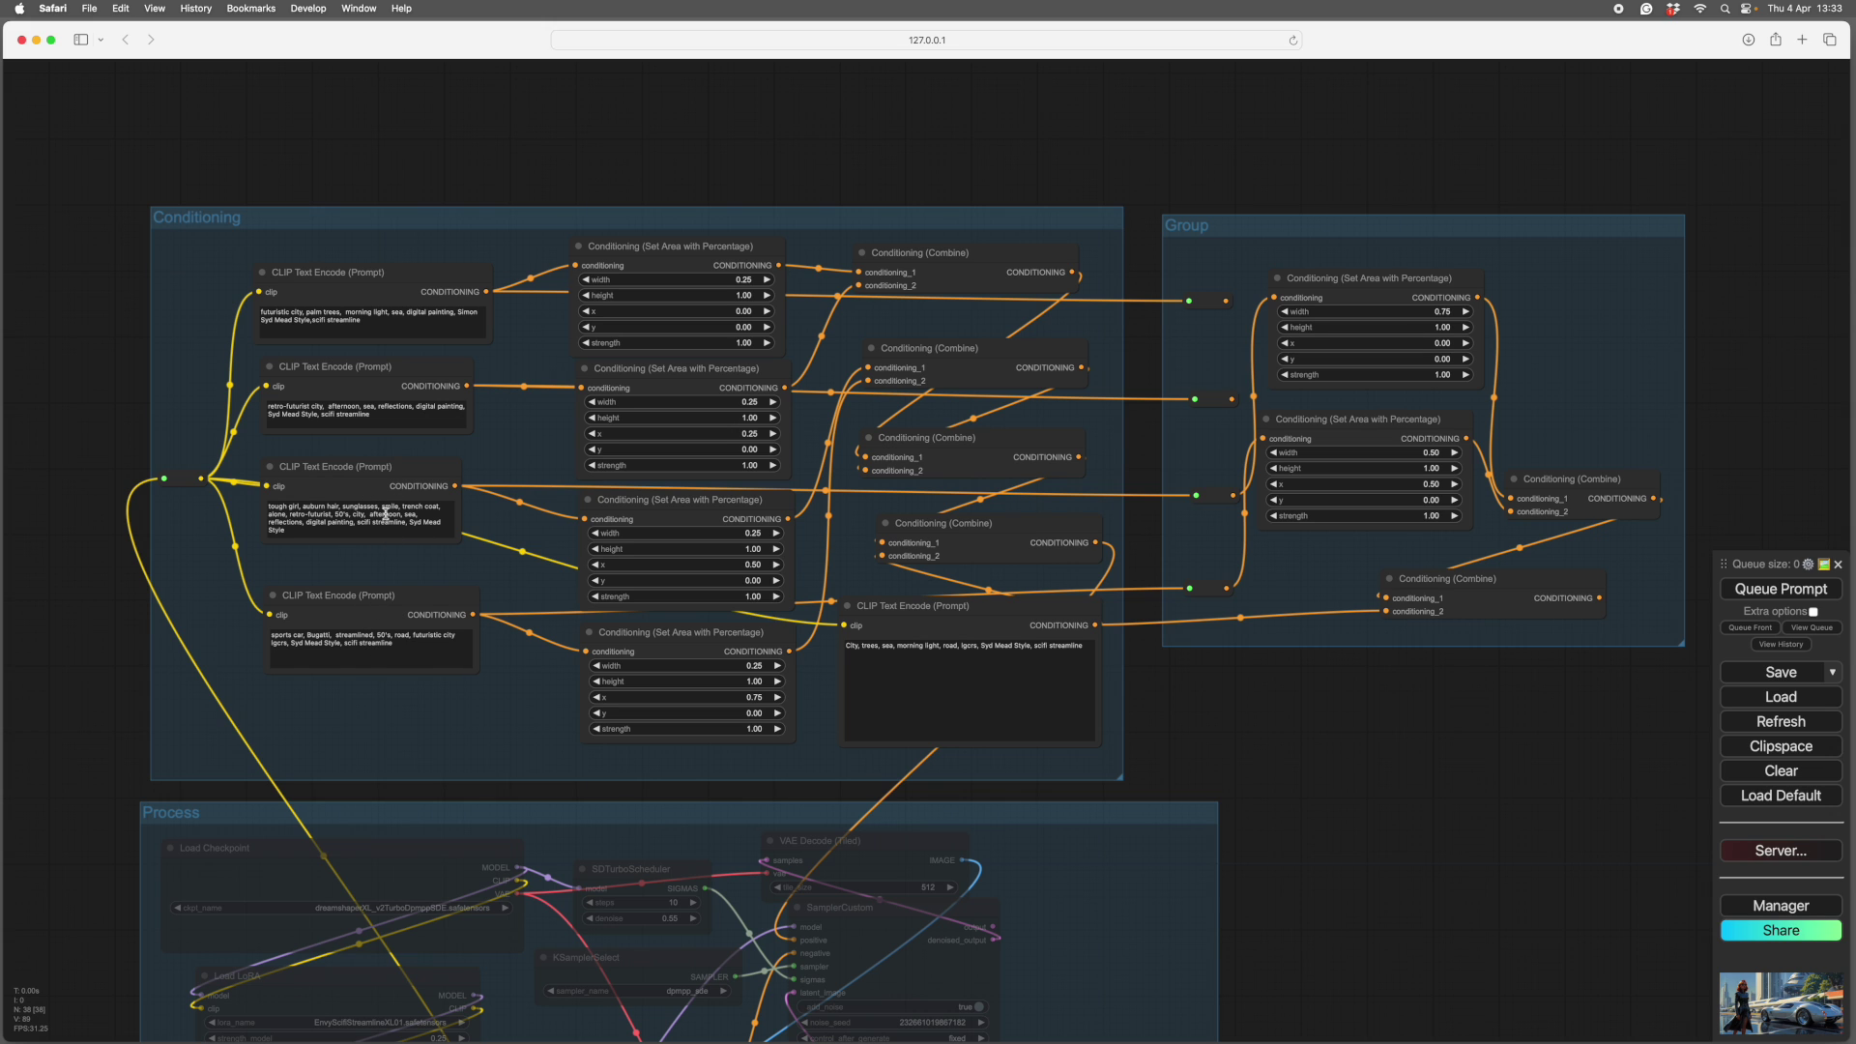
click(1200, 494)
click(1196, 579)
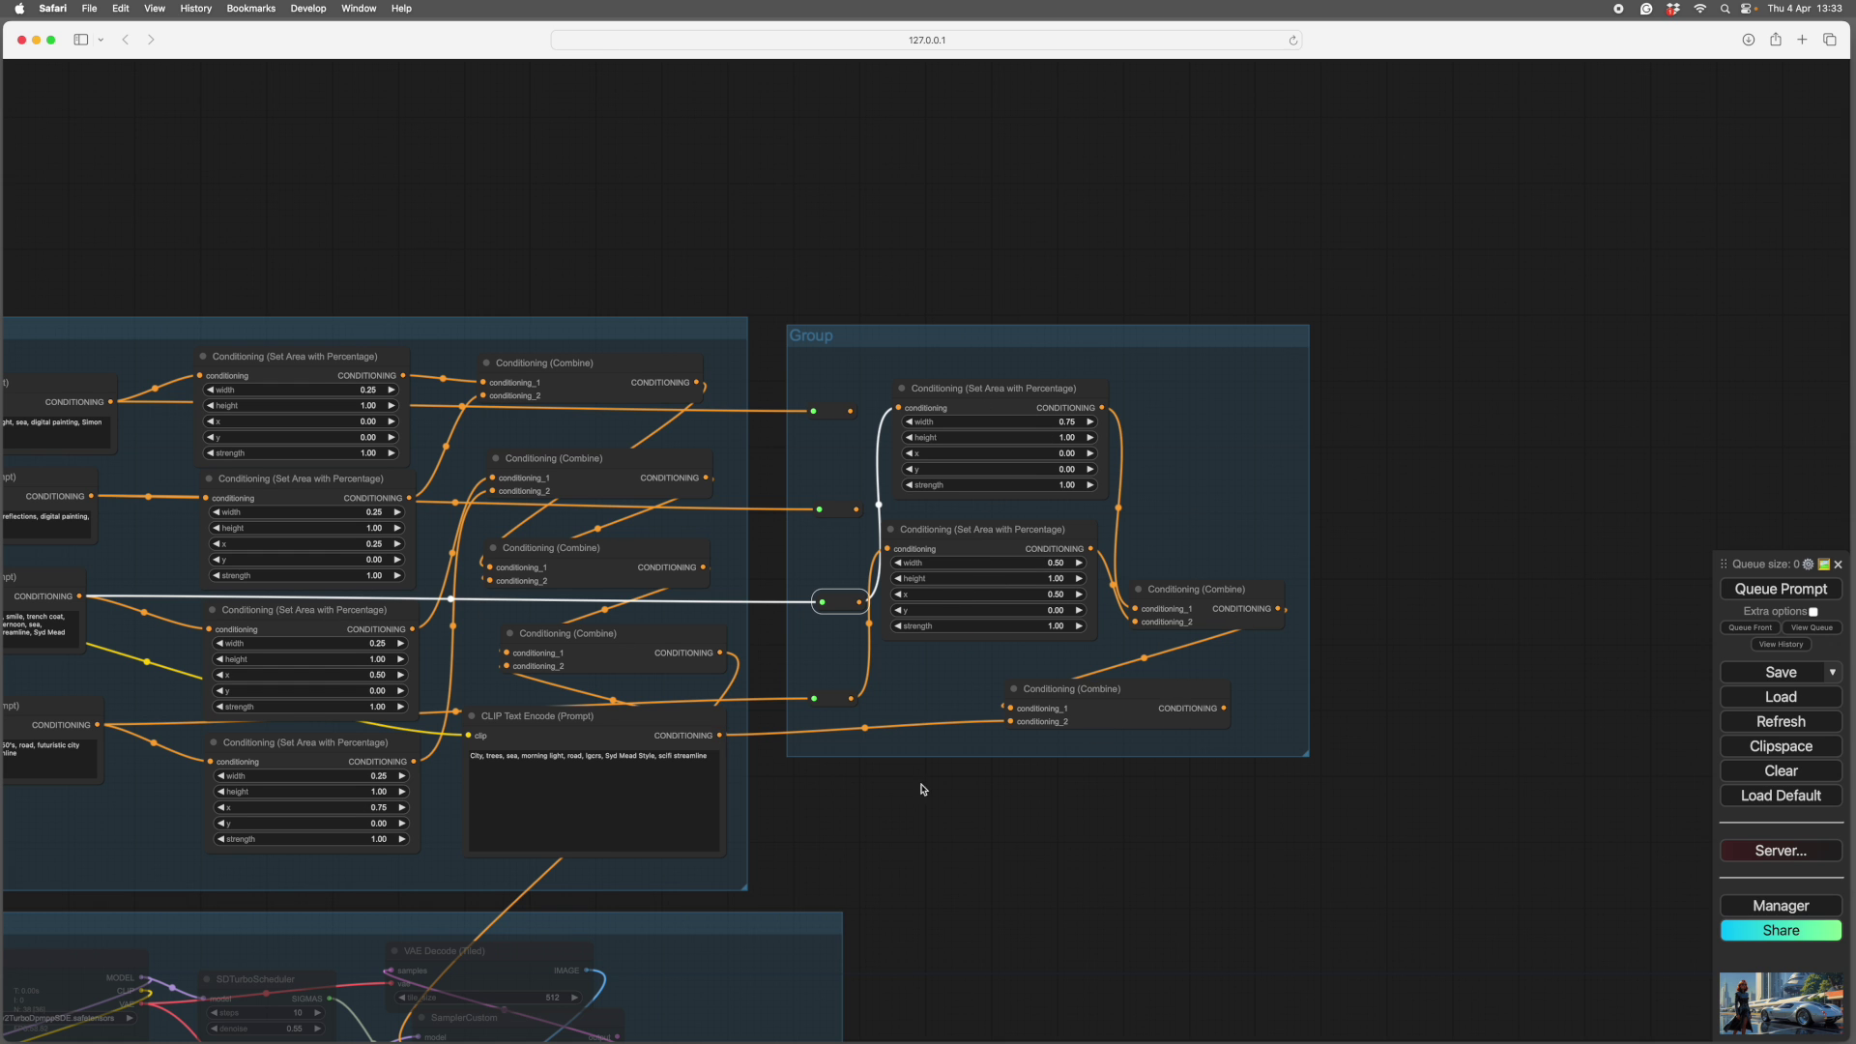
drag(1094, 955, 1259, 642)
drag(1207, 934, 1319, 491)
scroll(1321, 493, down, 5)
scroll(1276, 321, up, 15)
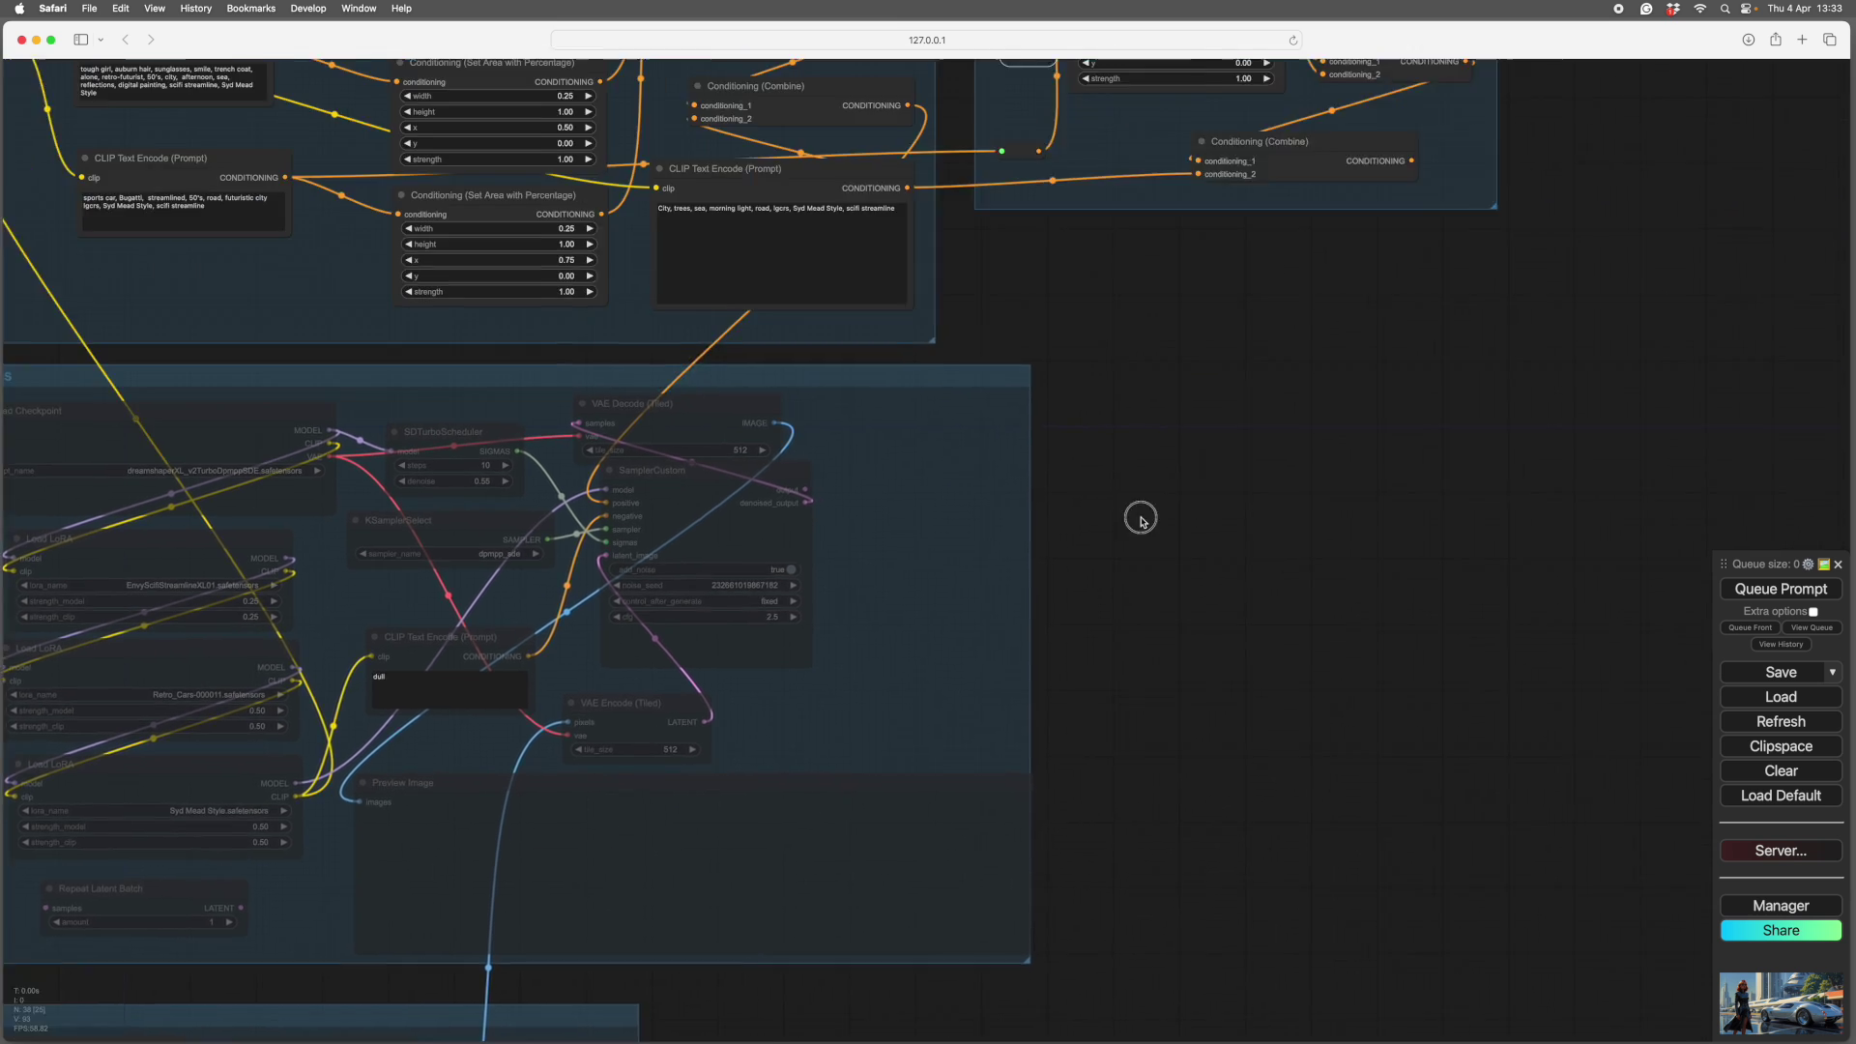
scroll(1334, 651, down, 3)
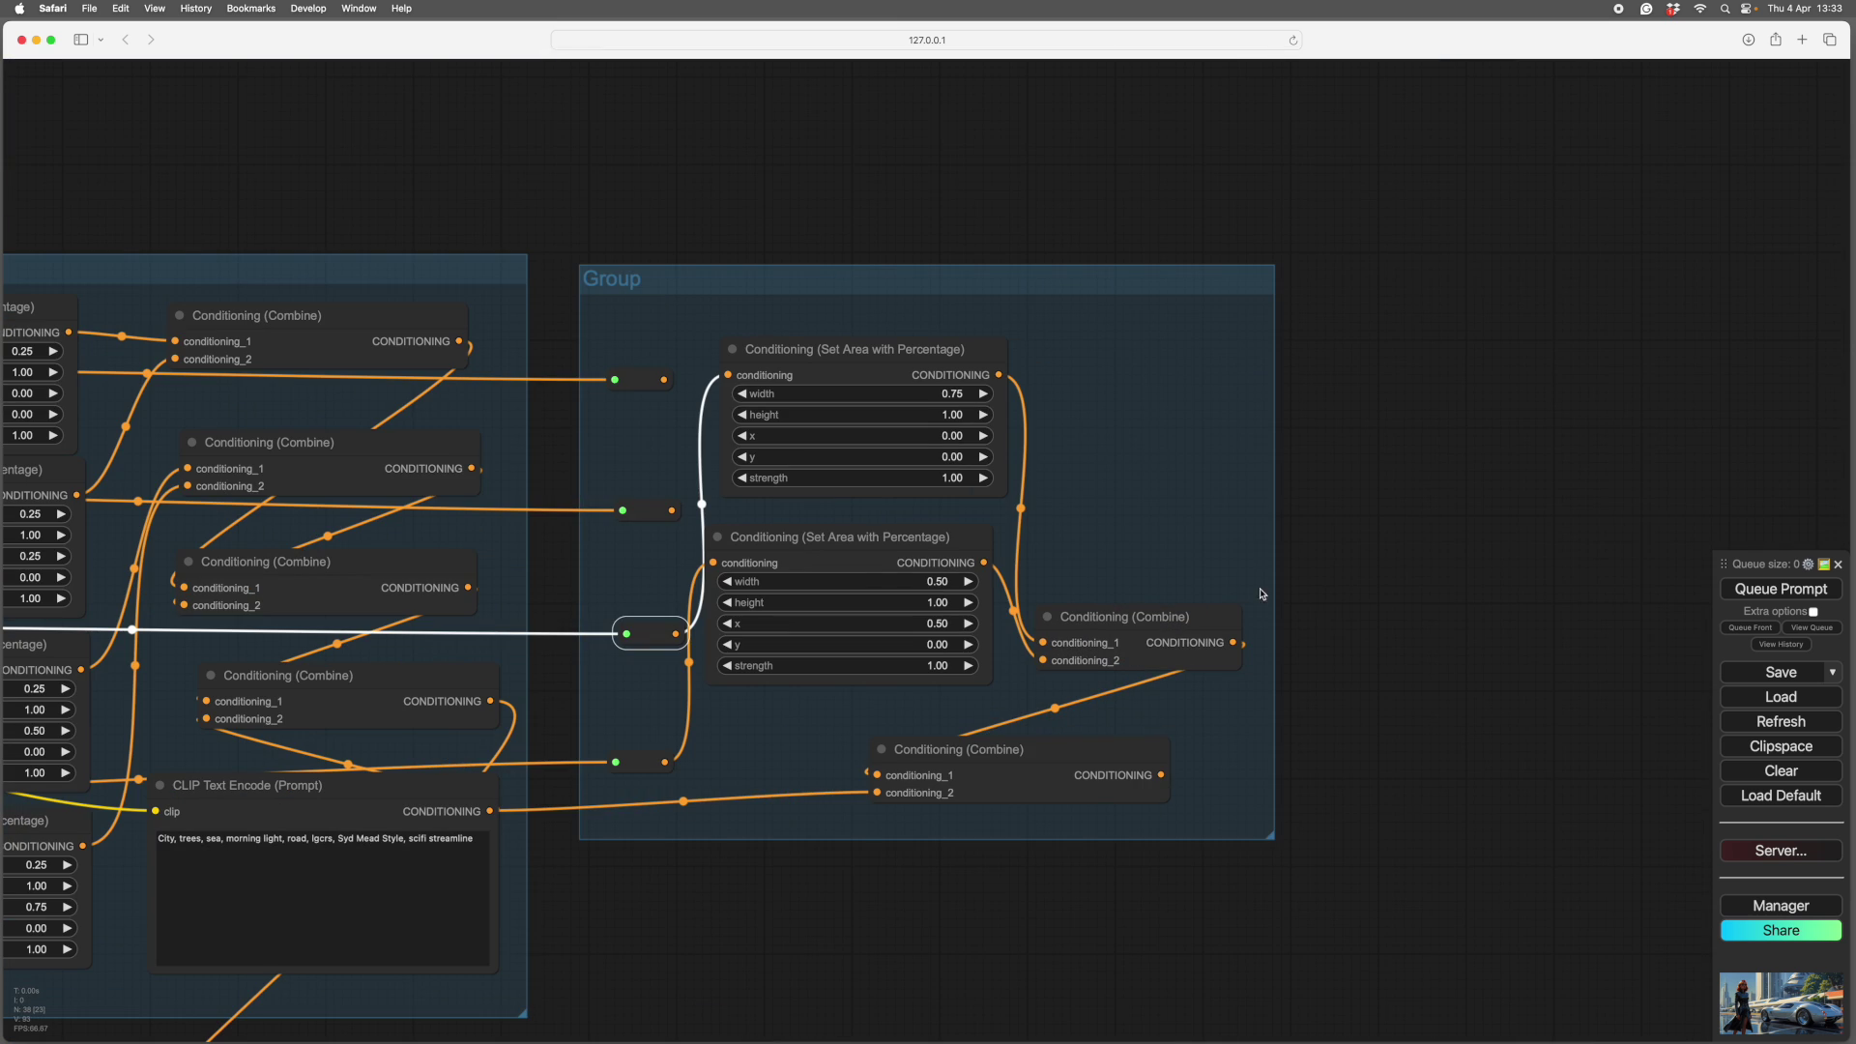
scroll(1181, 507, down, 15)
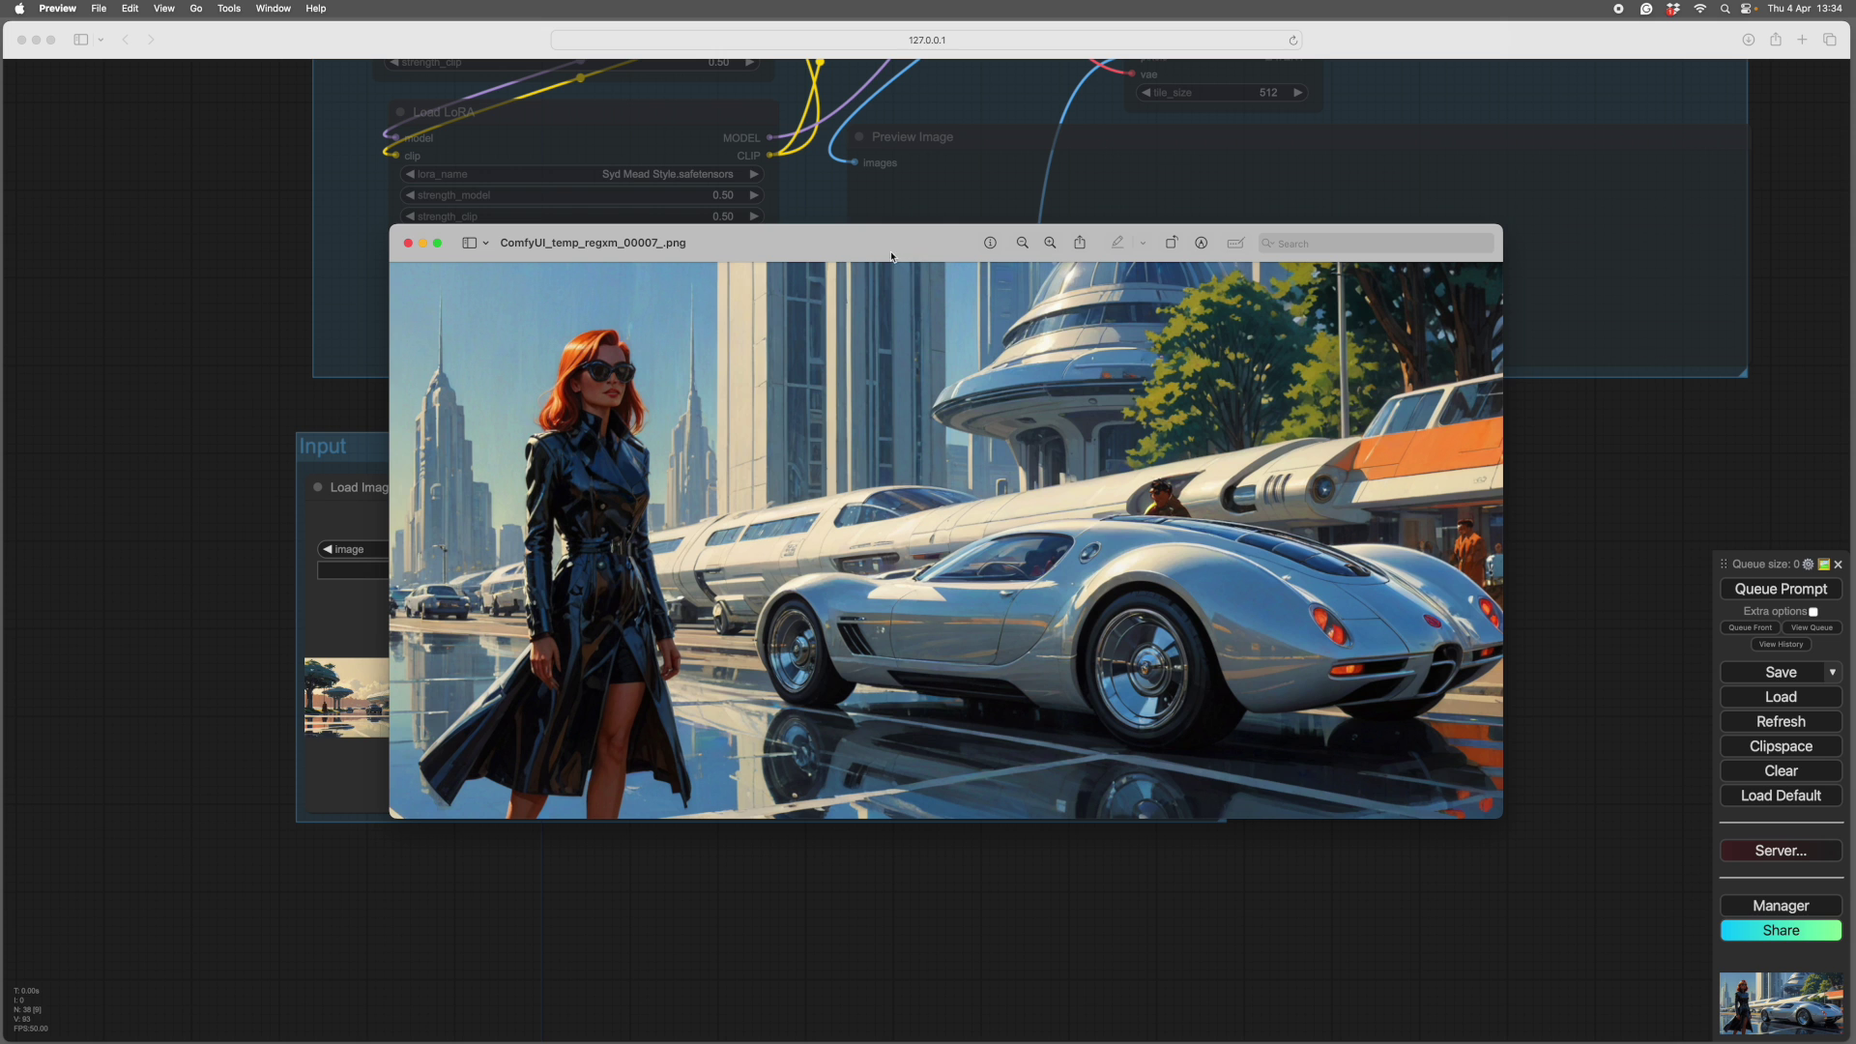
Step: Arrange and enlarge the Preview window, then compare the refined woman-and-car crop with the full-length image of the woman
drag(883, 248, 923, 295)
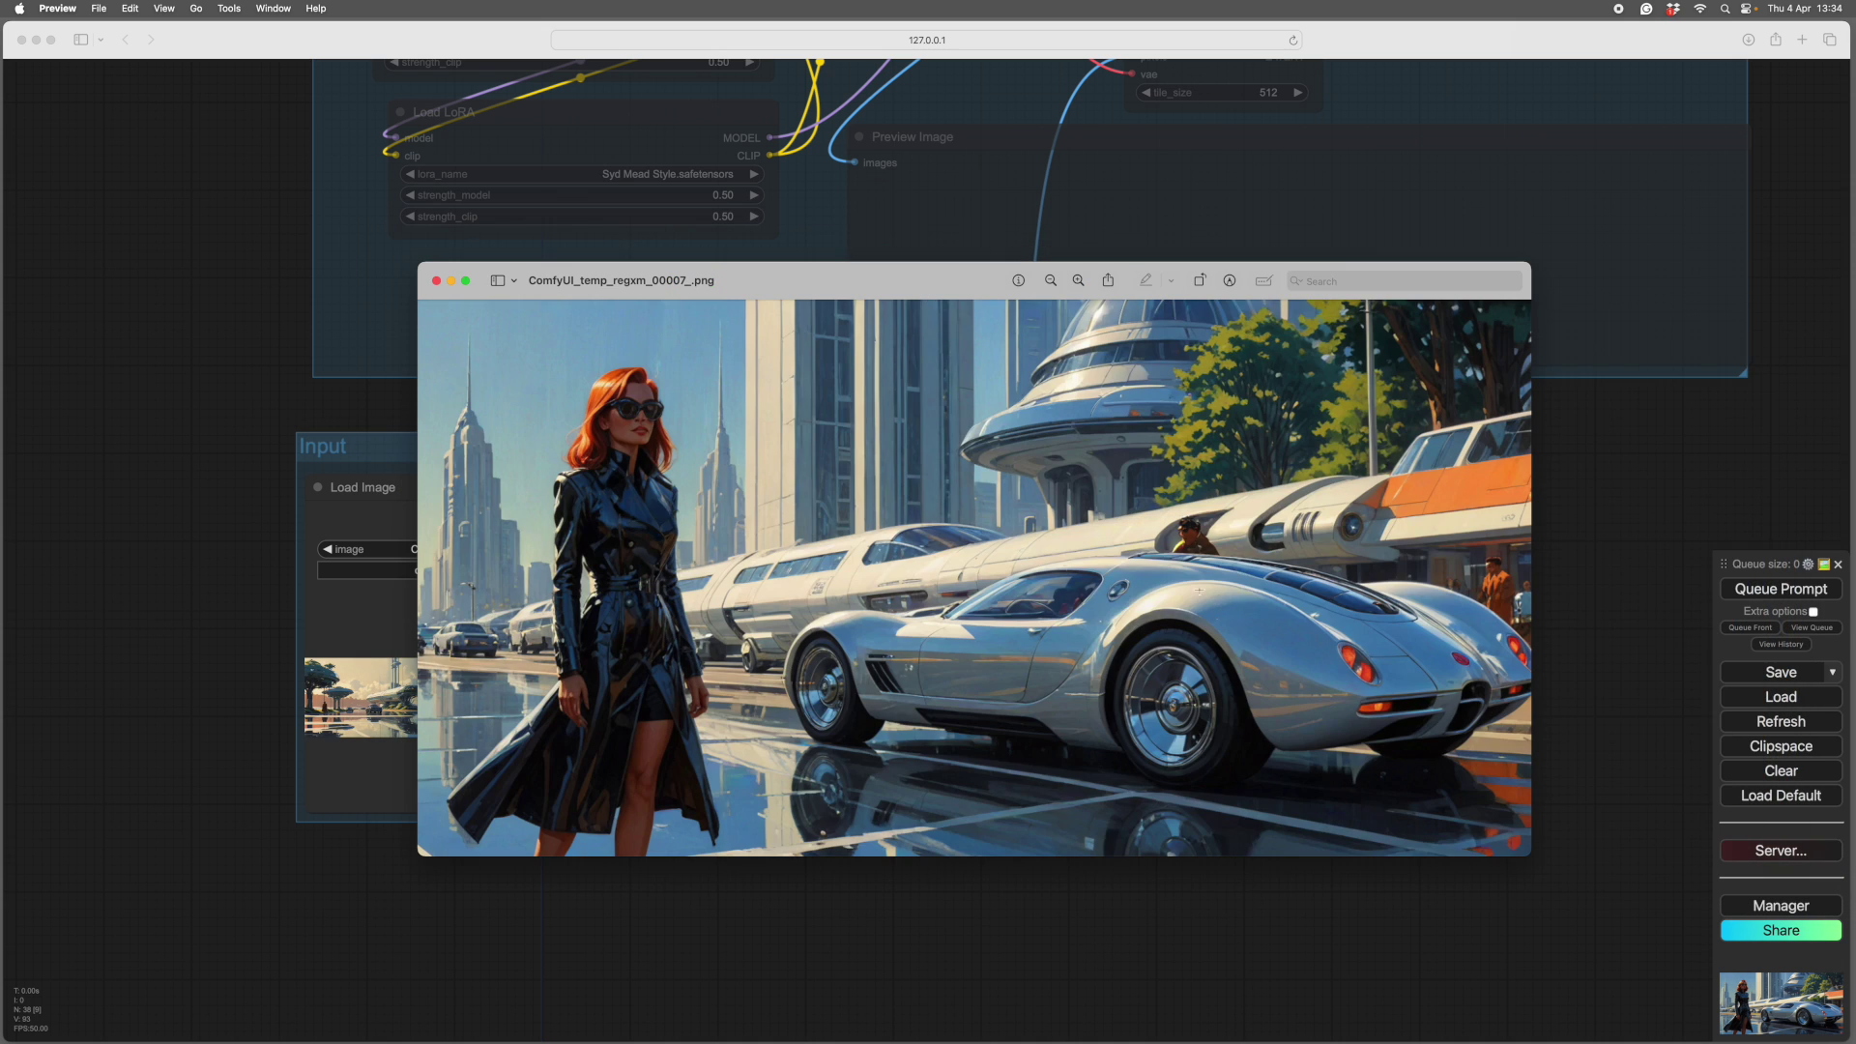
drag(756, 290, 701, 313)
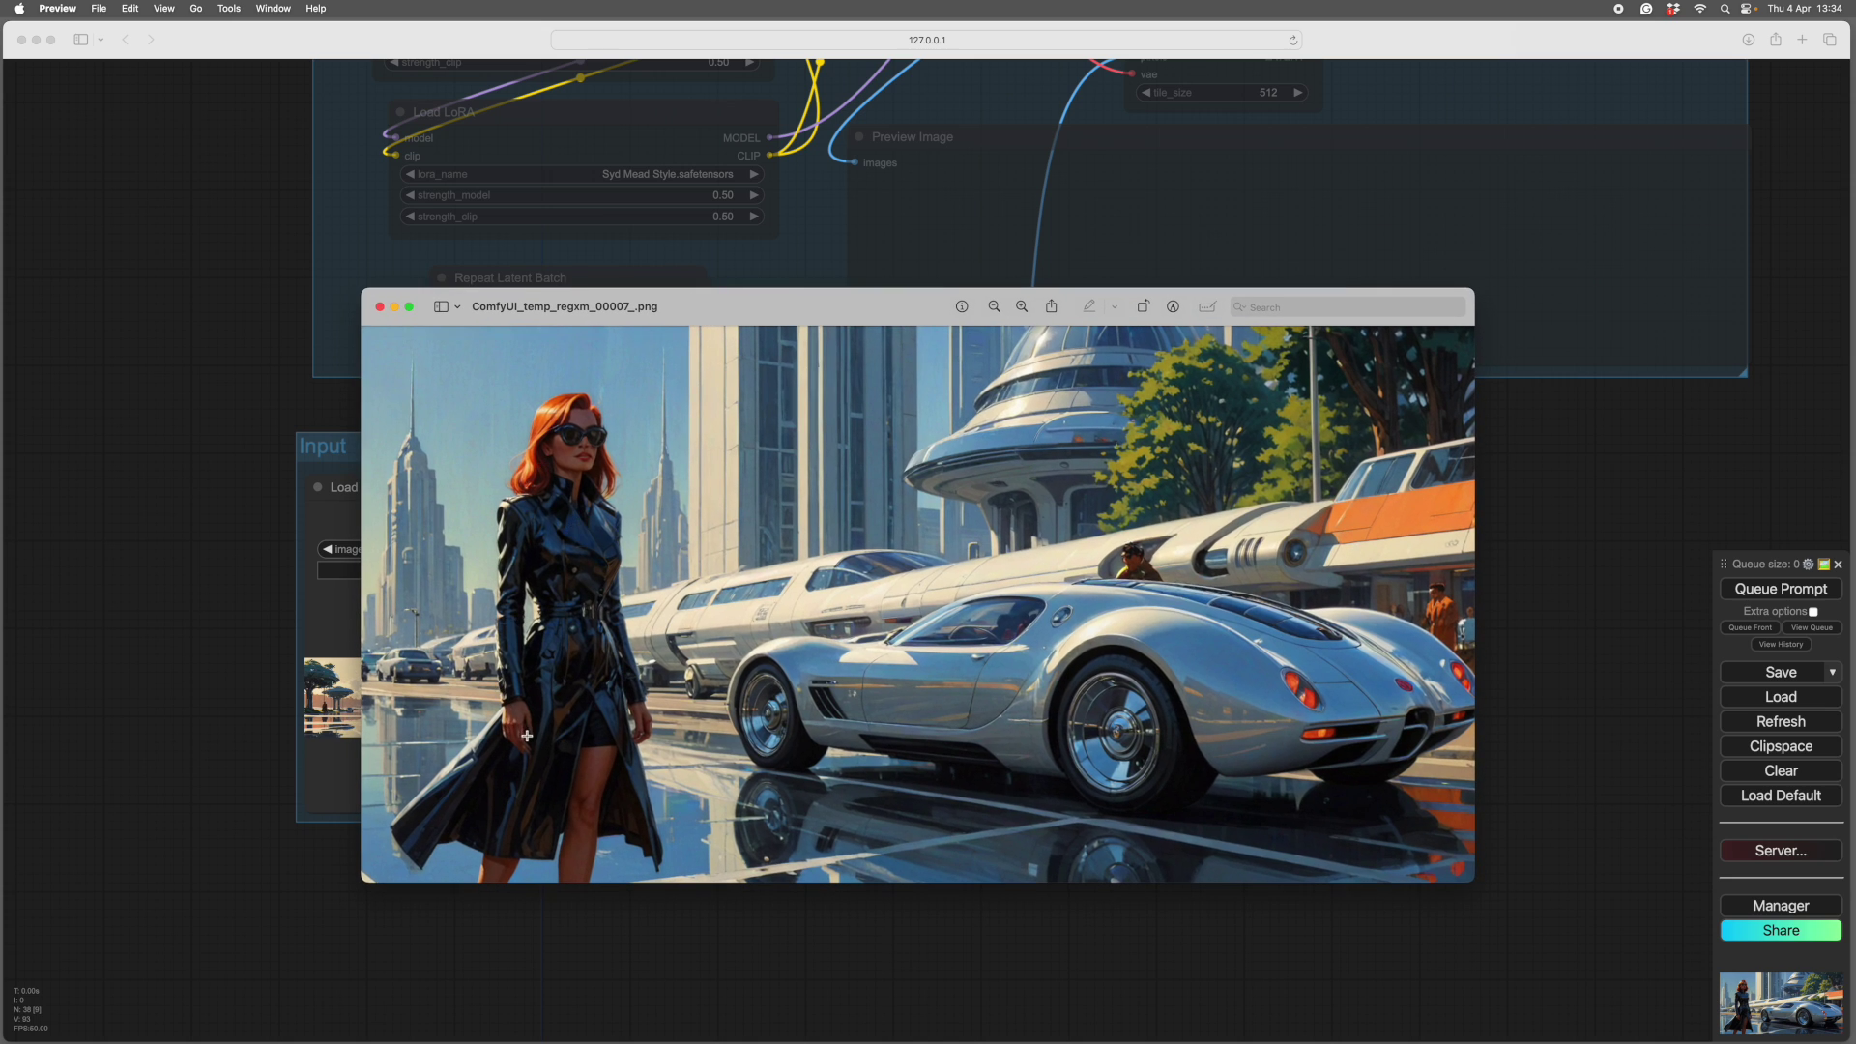
drag(772, 320, 471, 272)
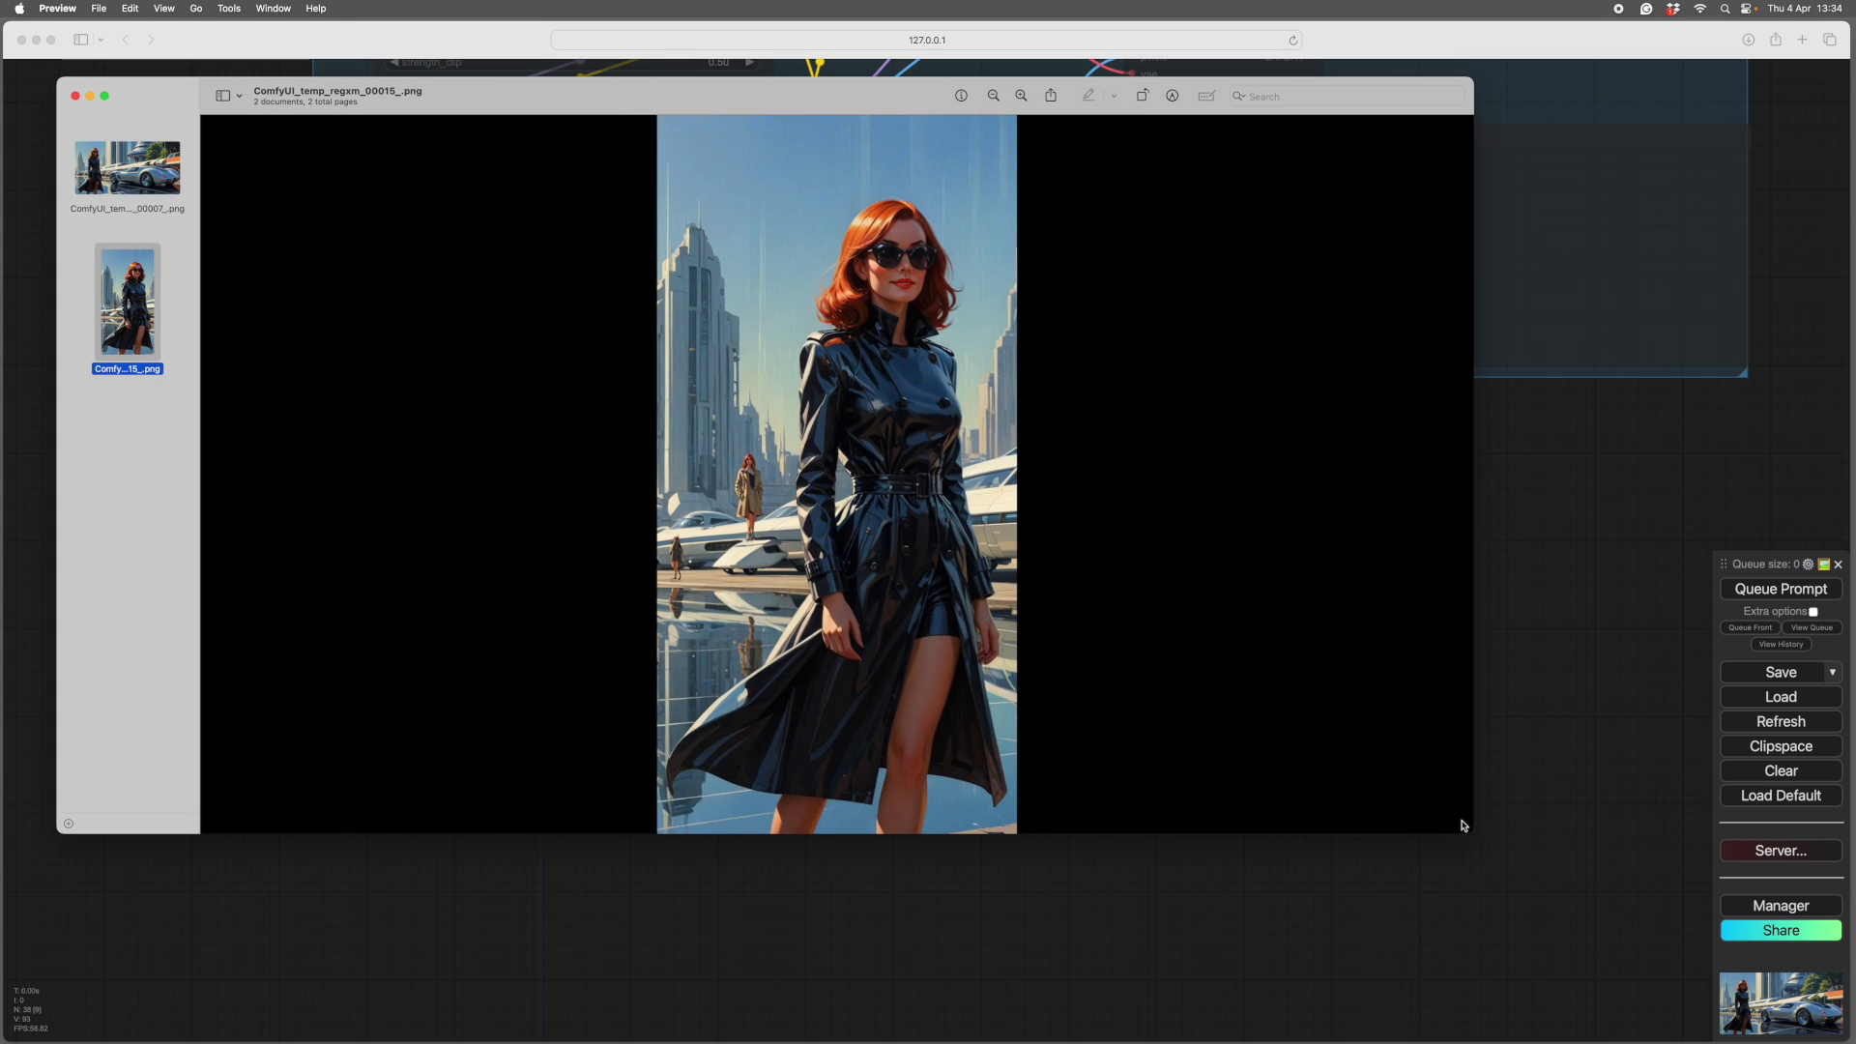
drag(1467, 830, 1612, 951)
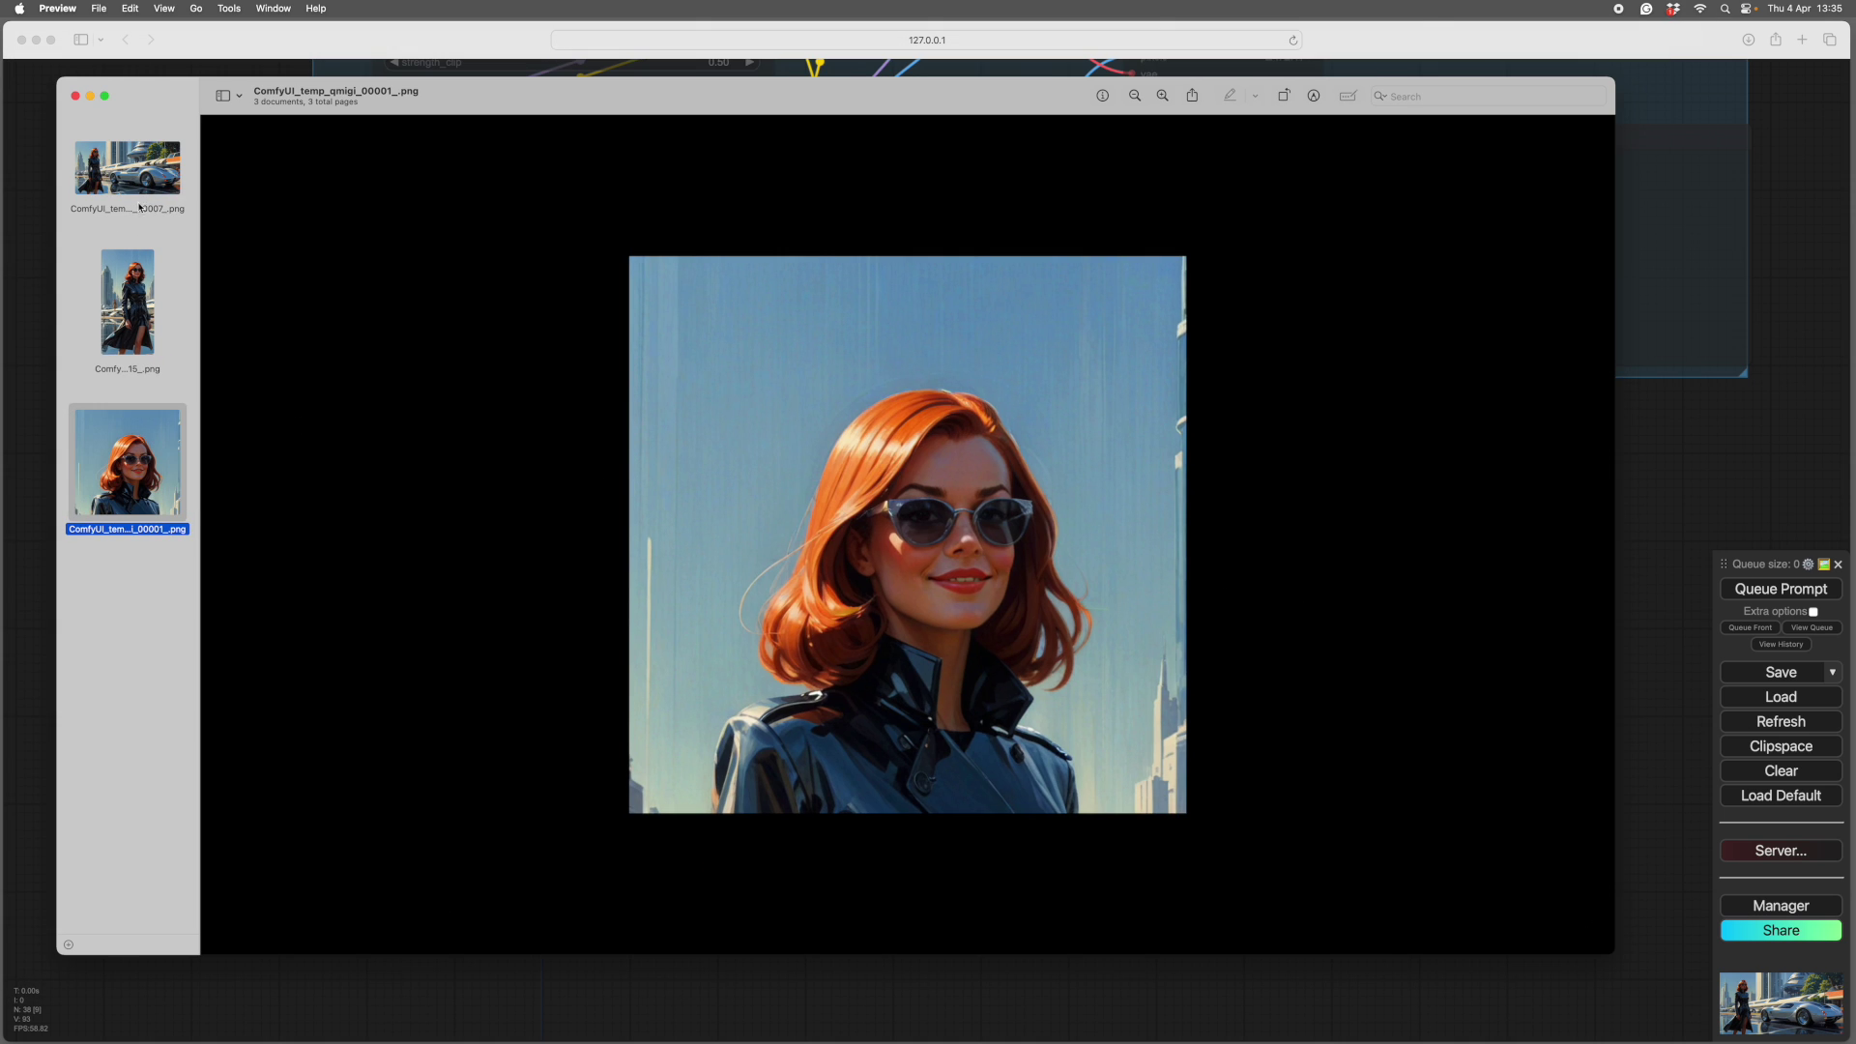
click(133, 184)
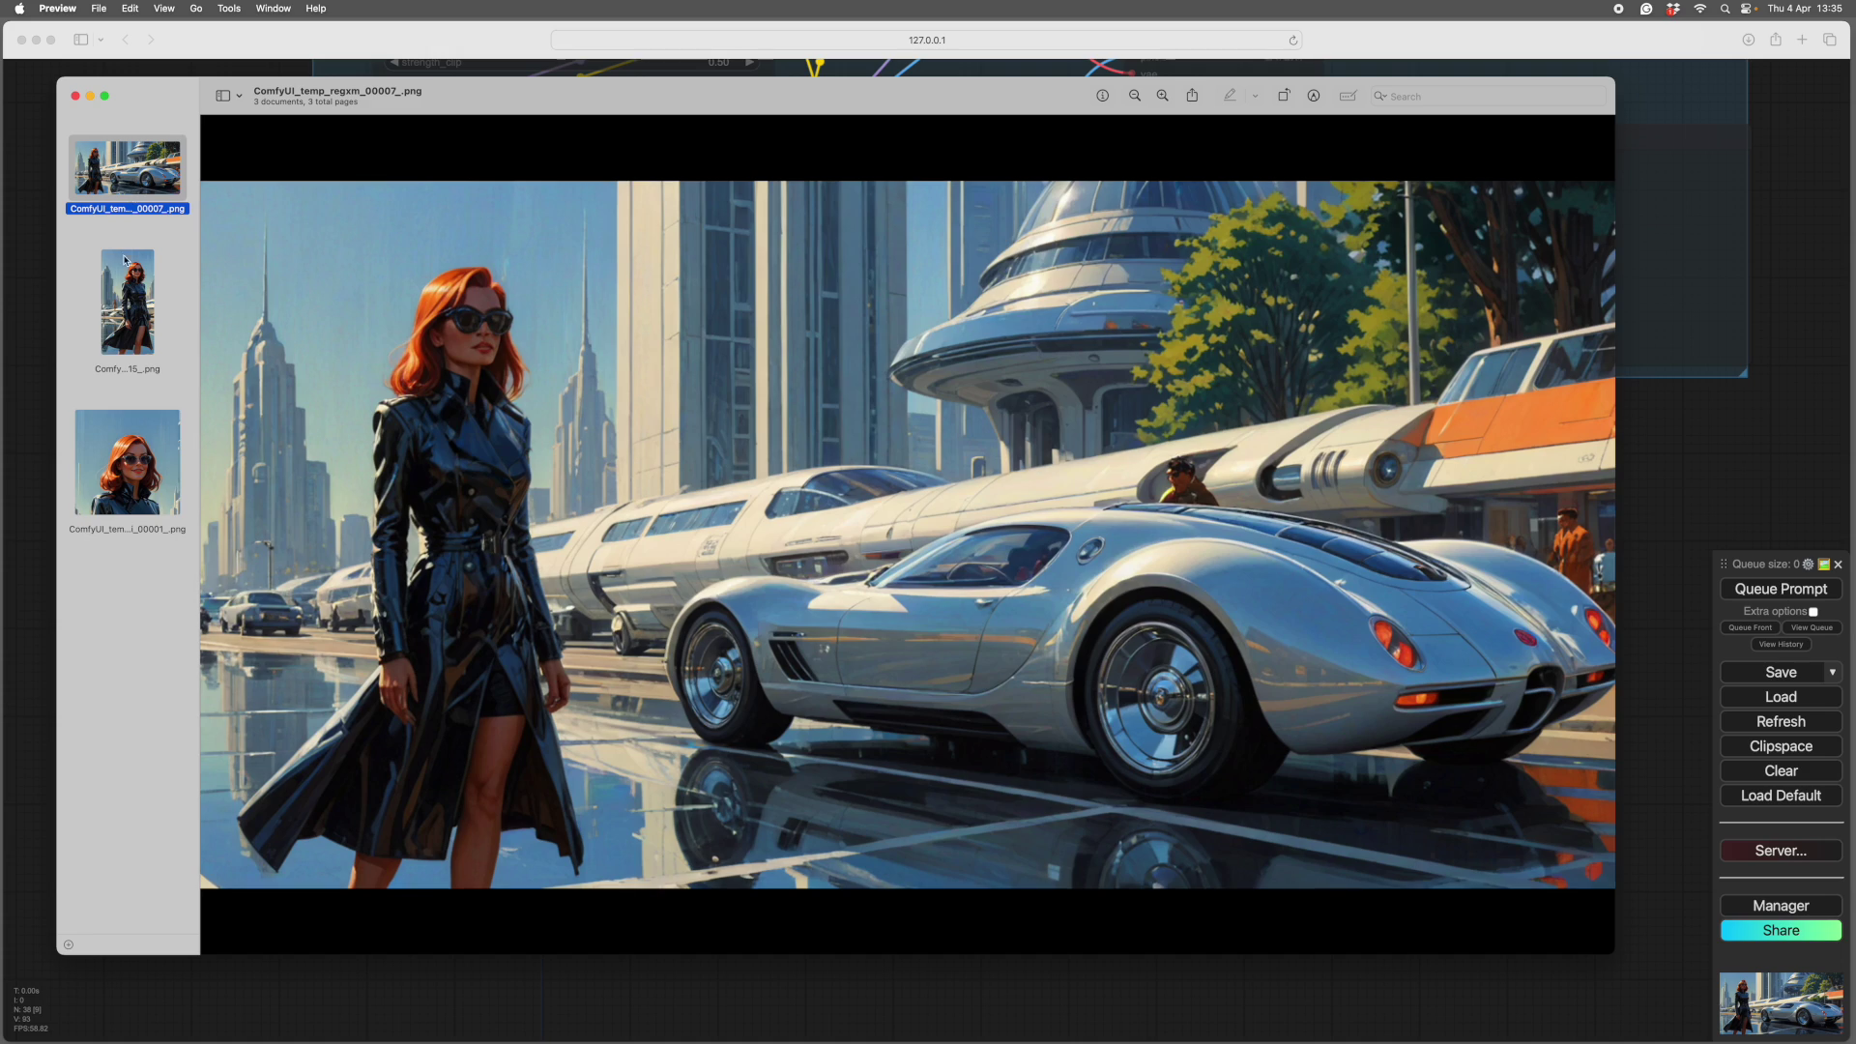
click(113, 319)
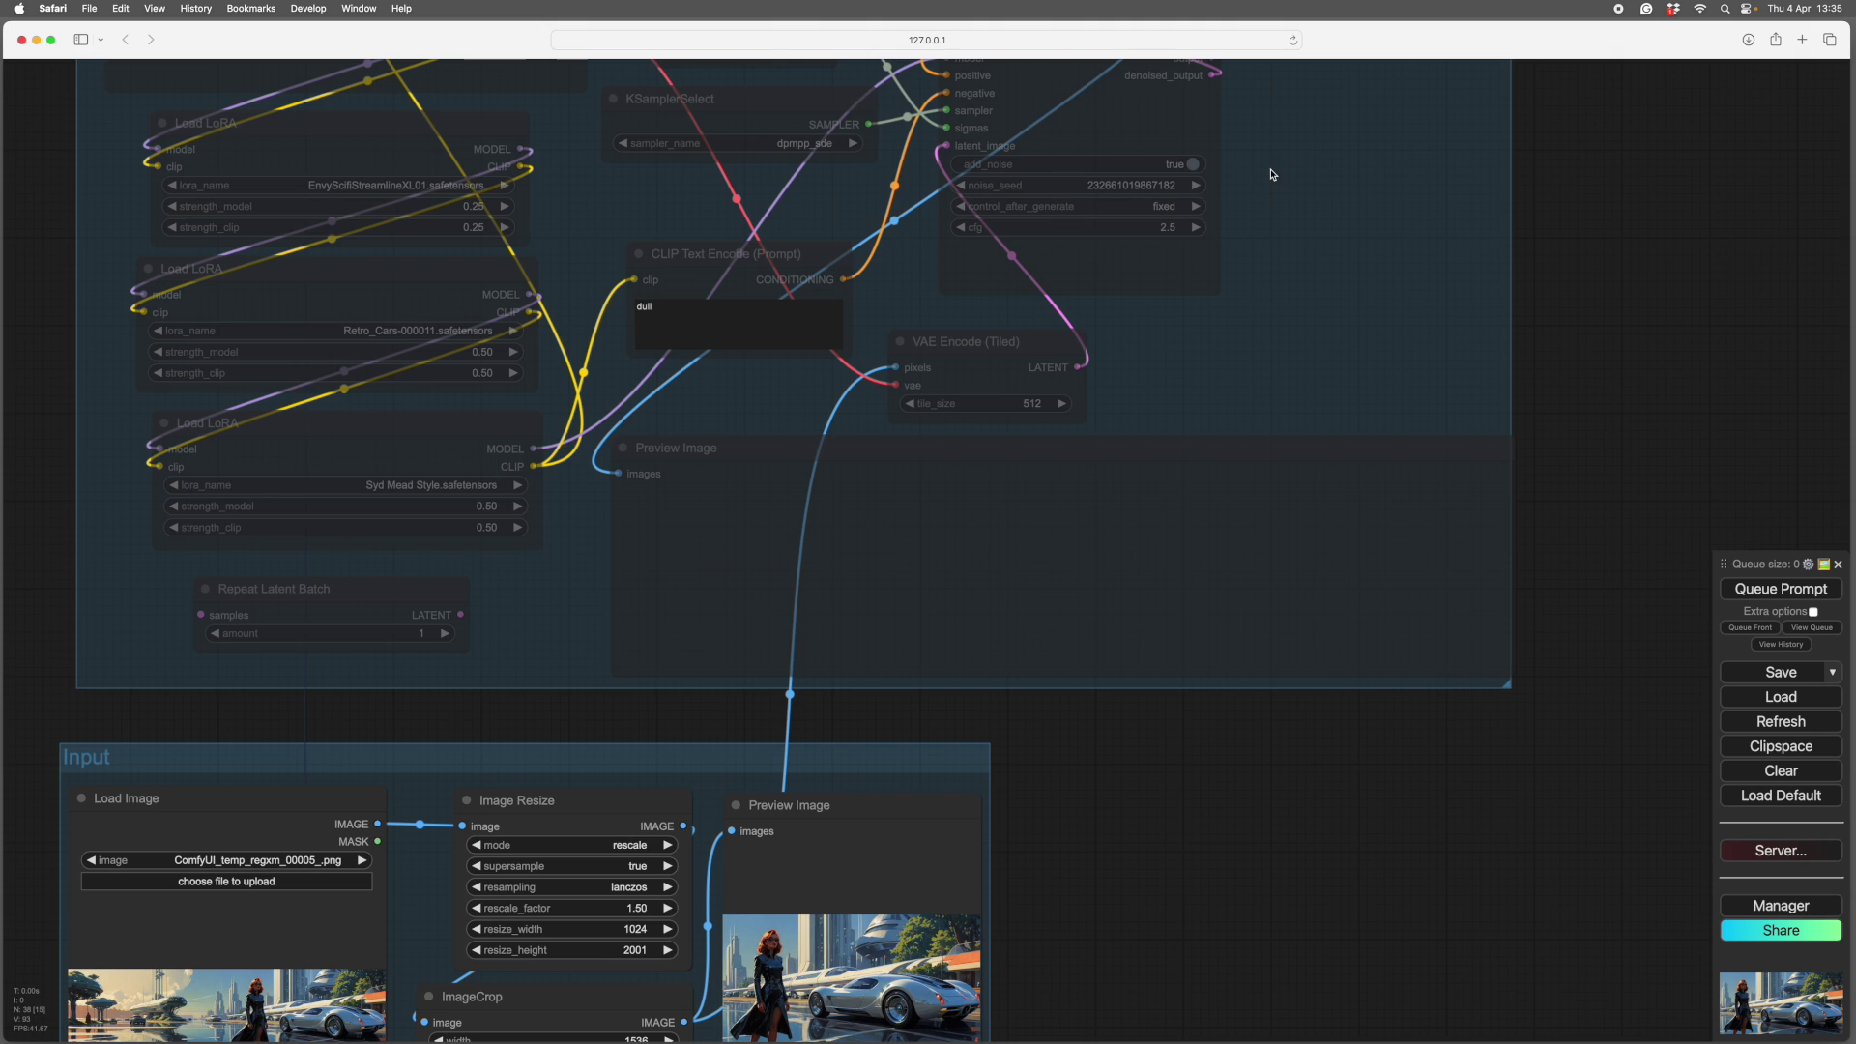
Step: Return to the workflow in Safari, set the ImageCrop x offset to 768 and update the crop preview
drag(1633, 225, 1487, 879)
drag(1577, 207, 1160, 433)
scroll(1160, 434, down, 15)
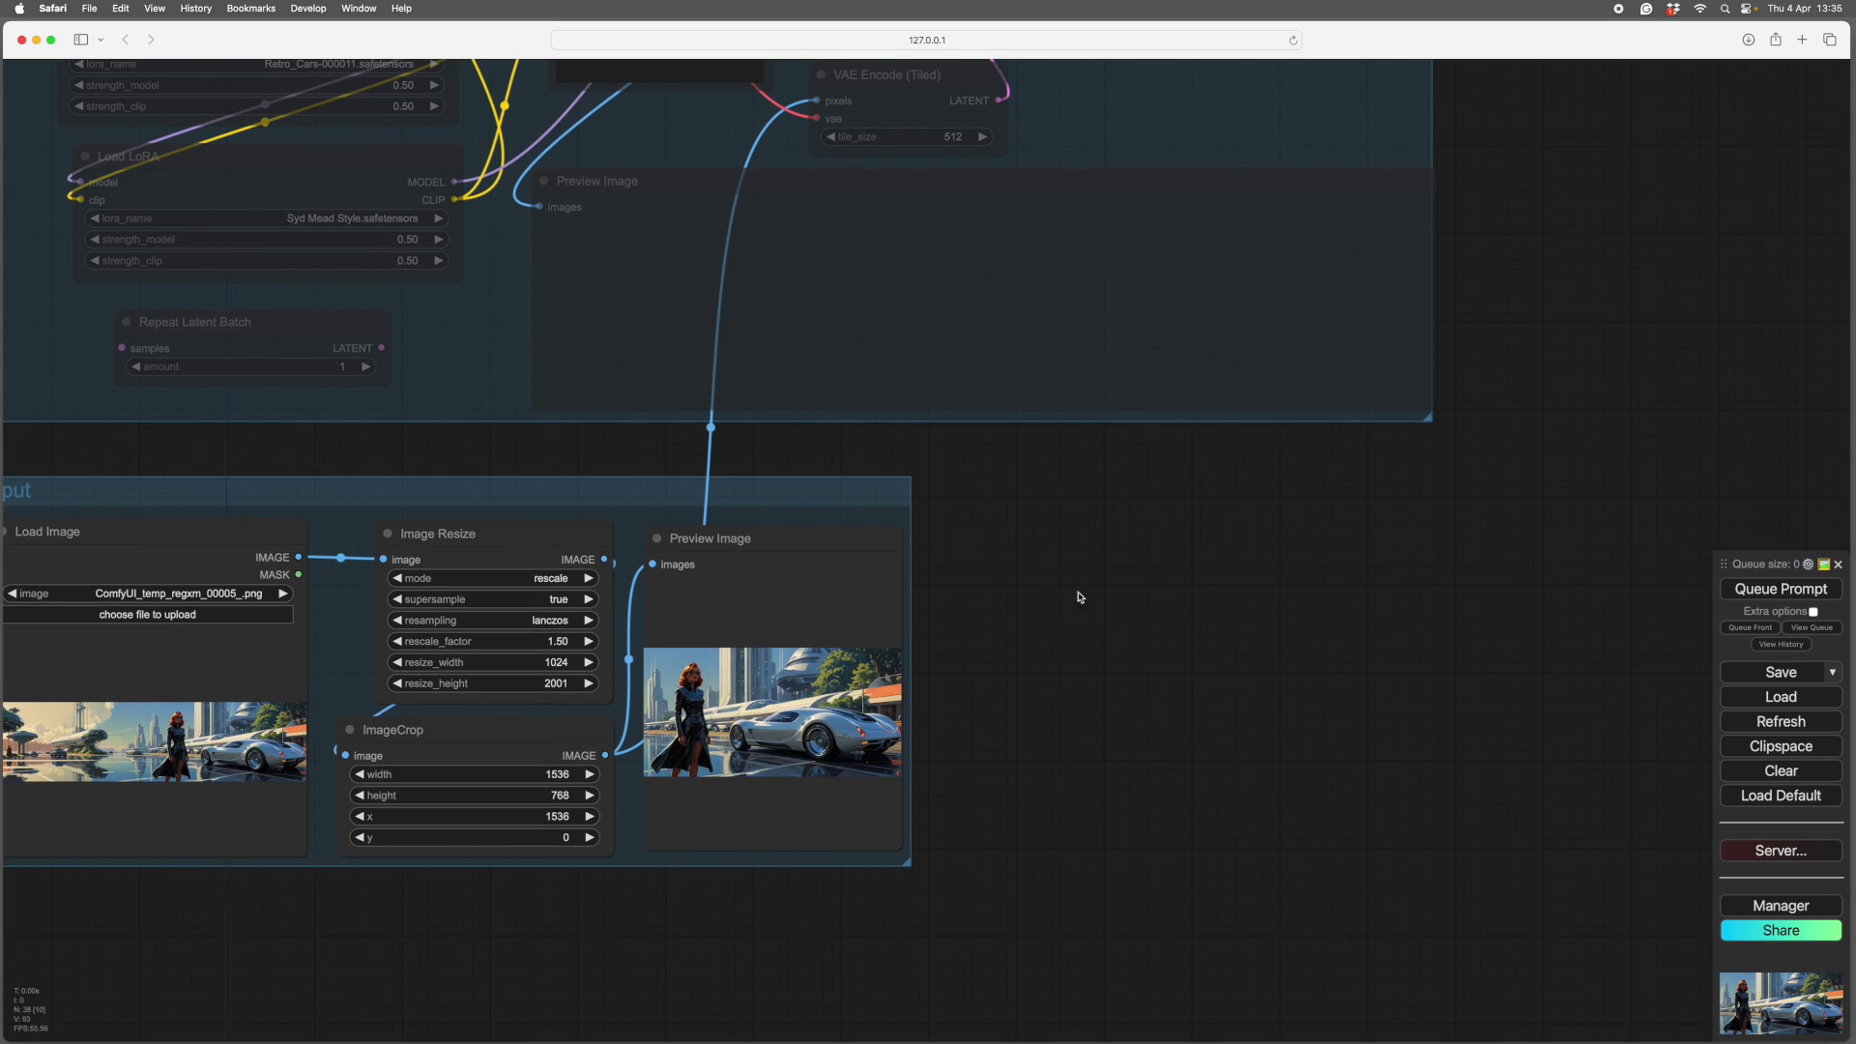
scroll(1069, 837, up, 15)
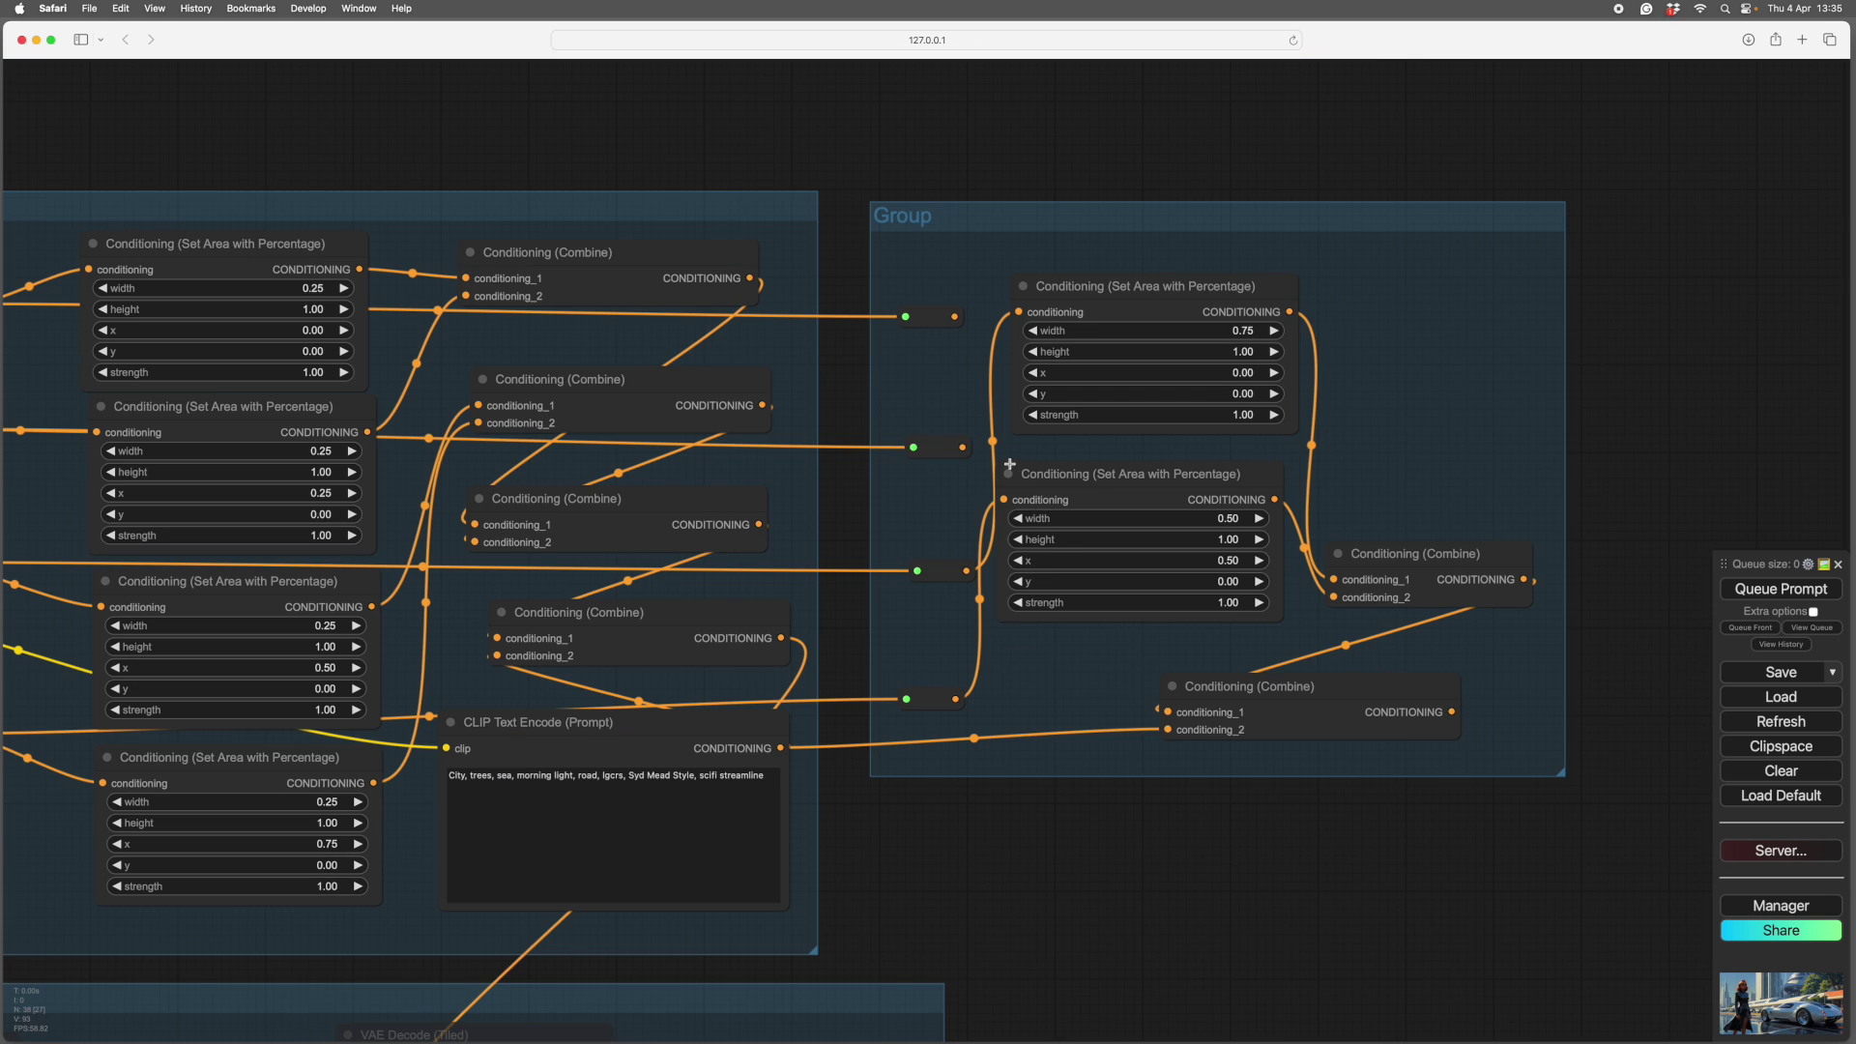
scroll(539, 558, left, 5)
scroll(887, 639, down, 10)
scroll(1476, 539, down, 15)
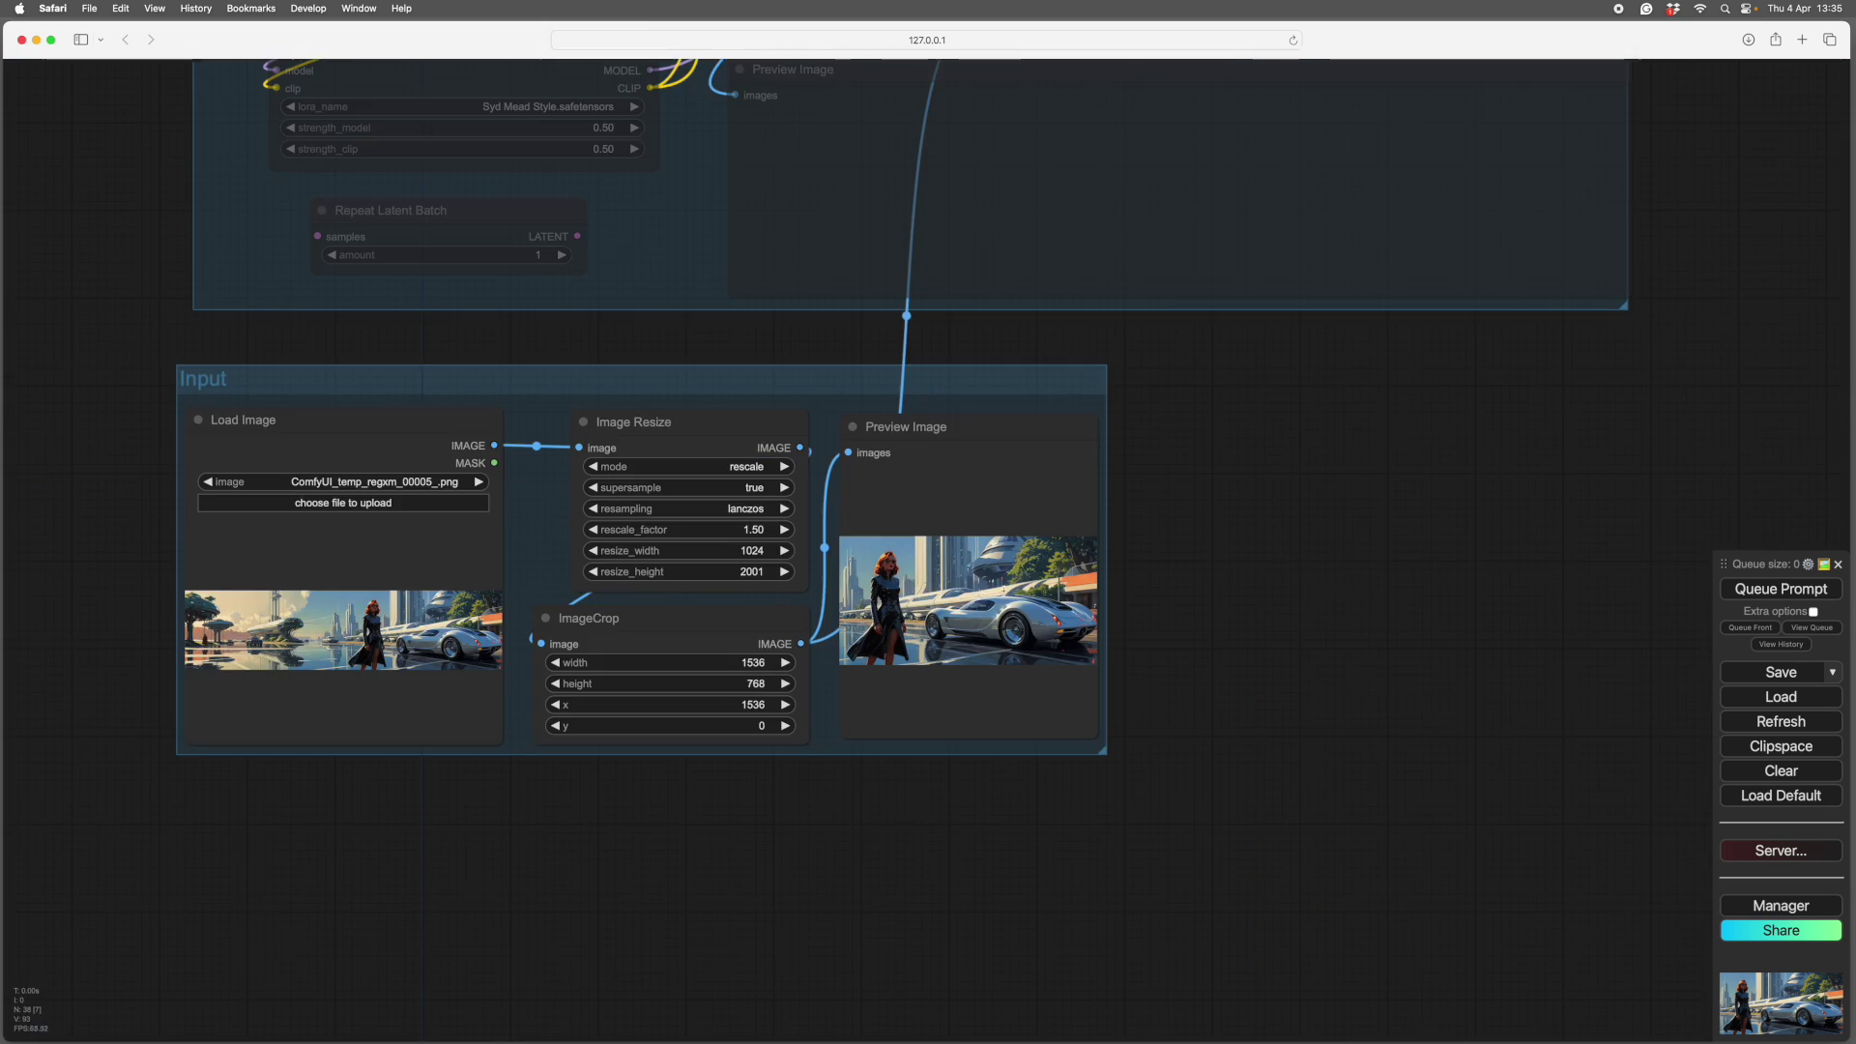
click(735, 705)
text(7)
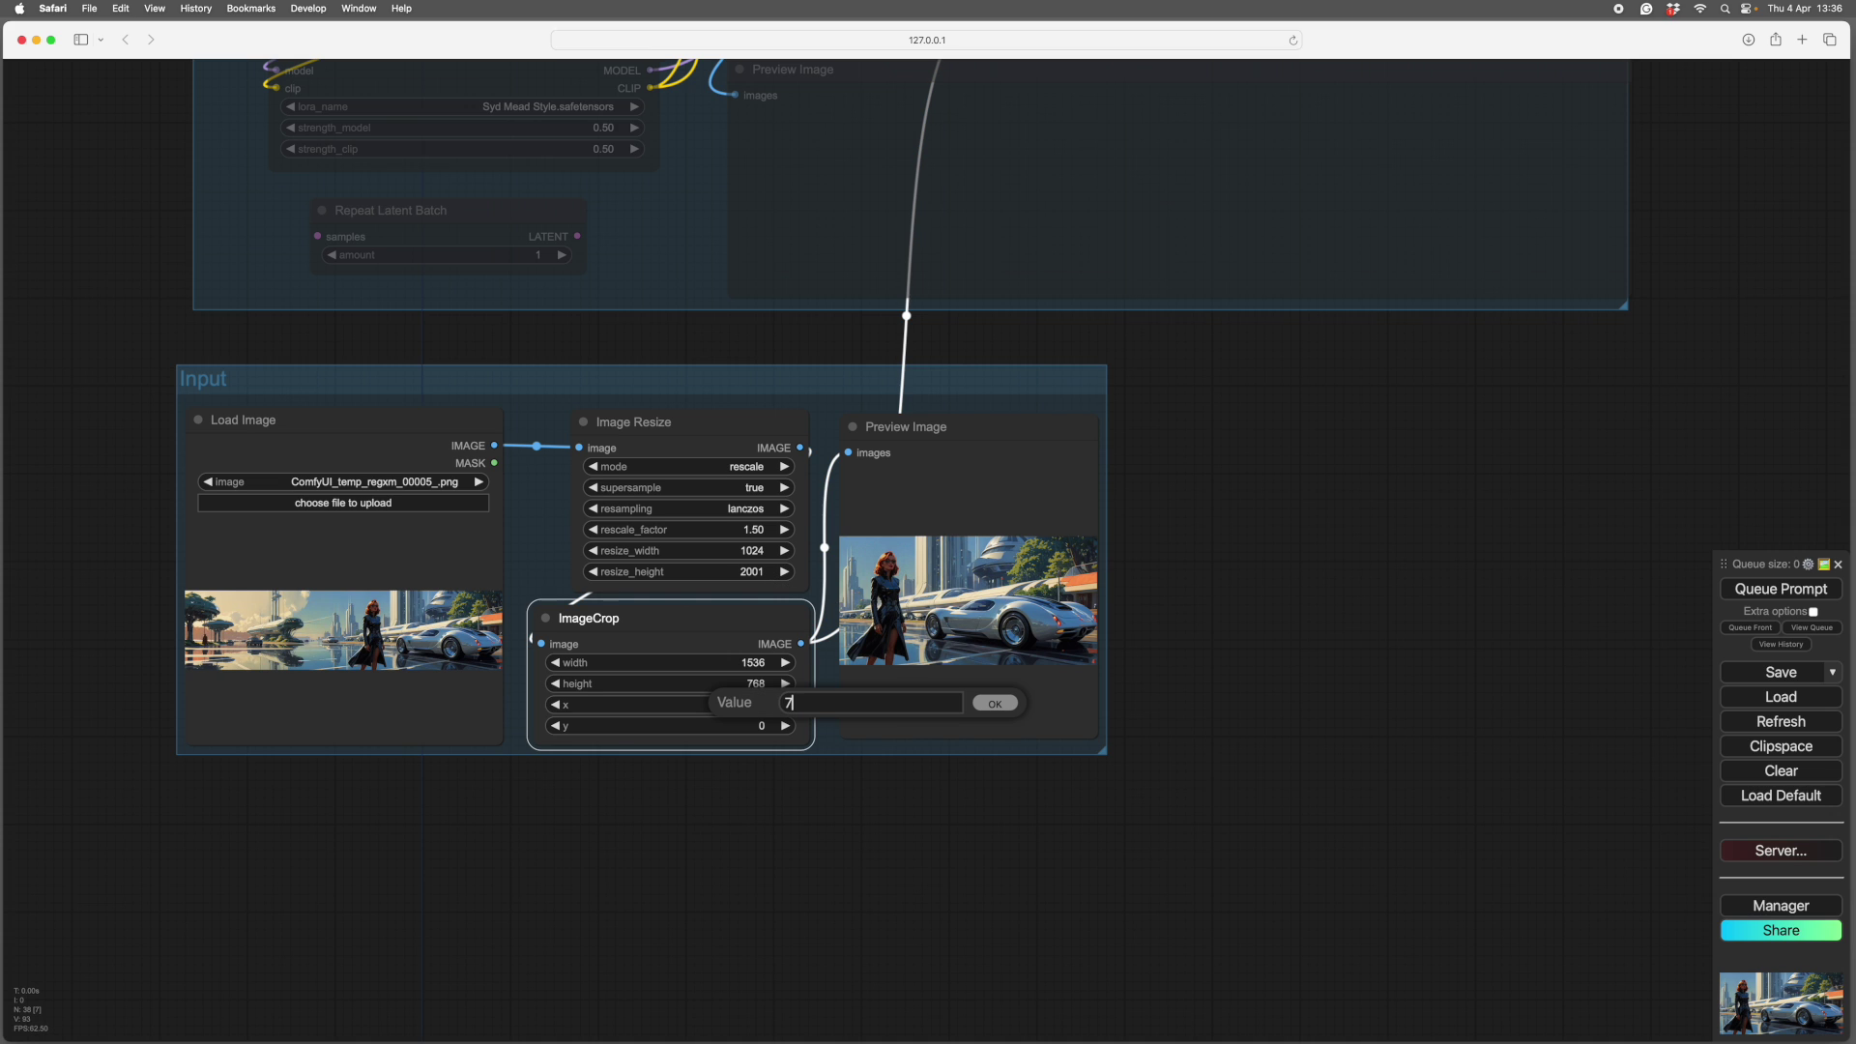
text(68)
key(Return)
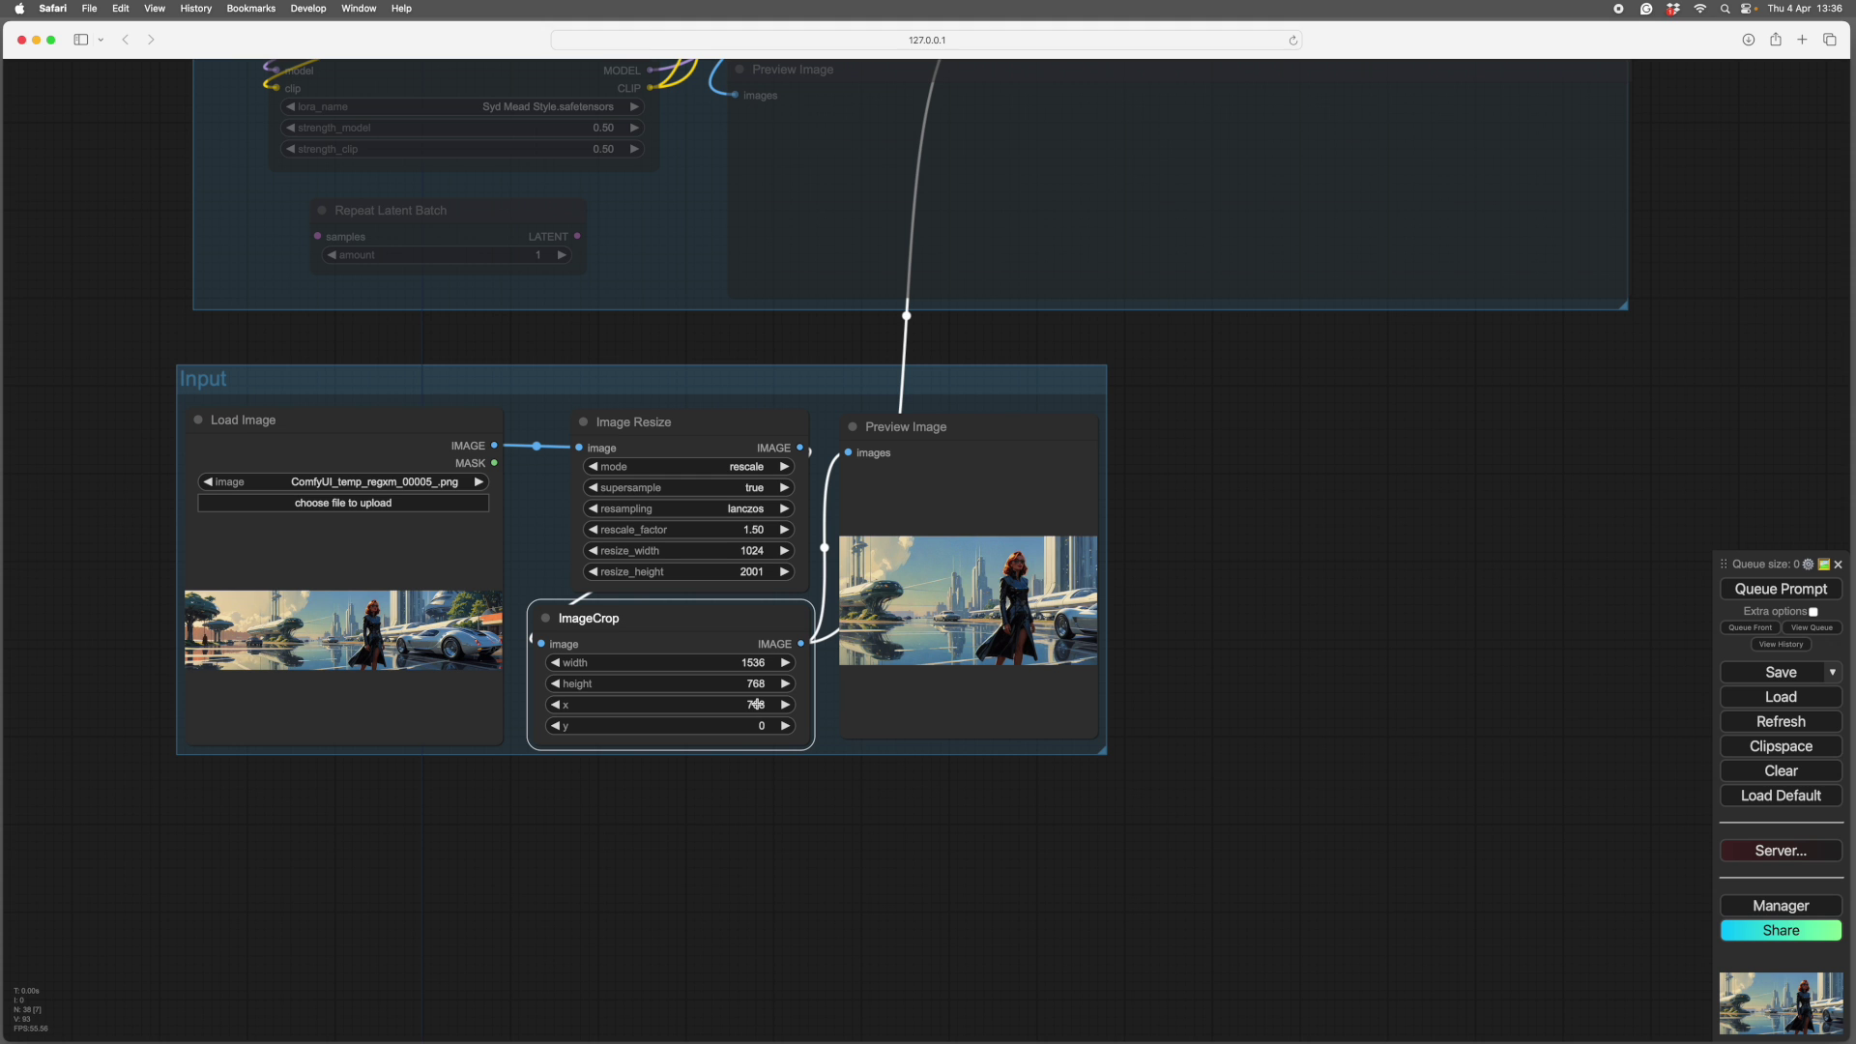
Step: Set the ImageCrop x offset to 0 and update the preview of the cropped panorama
scroll(1137, 793, up, 4)
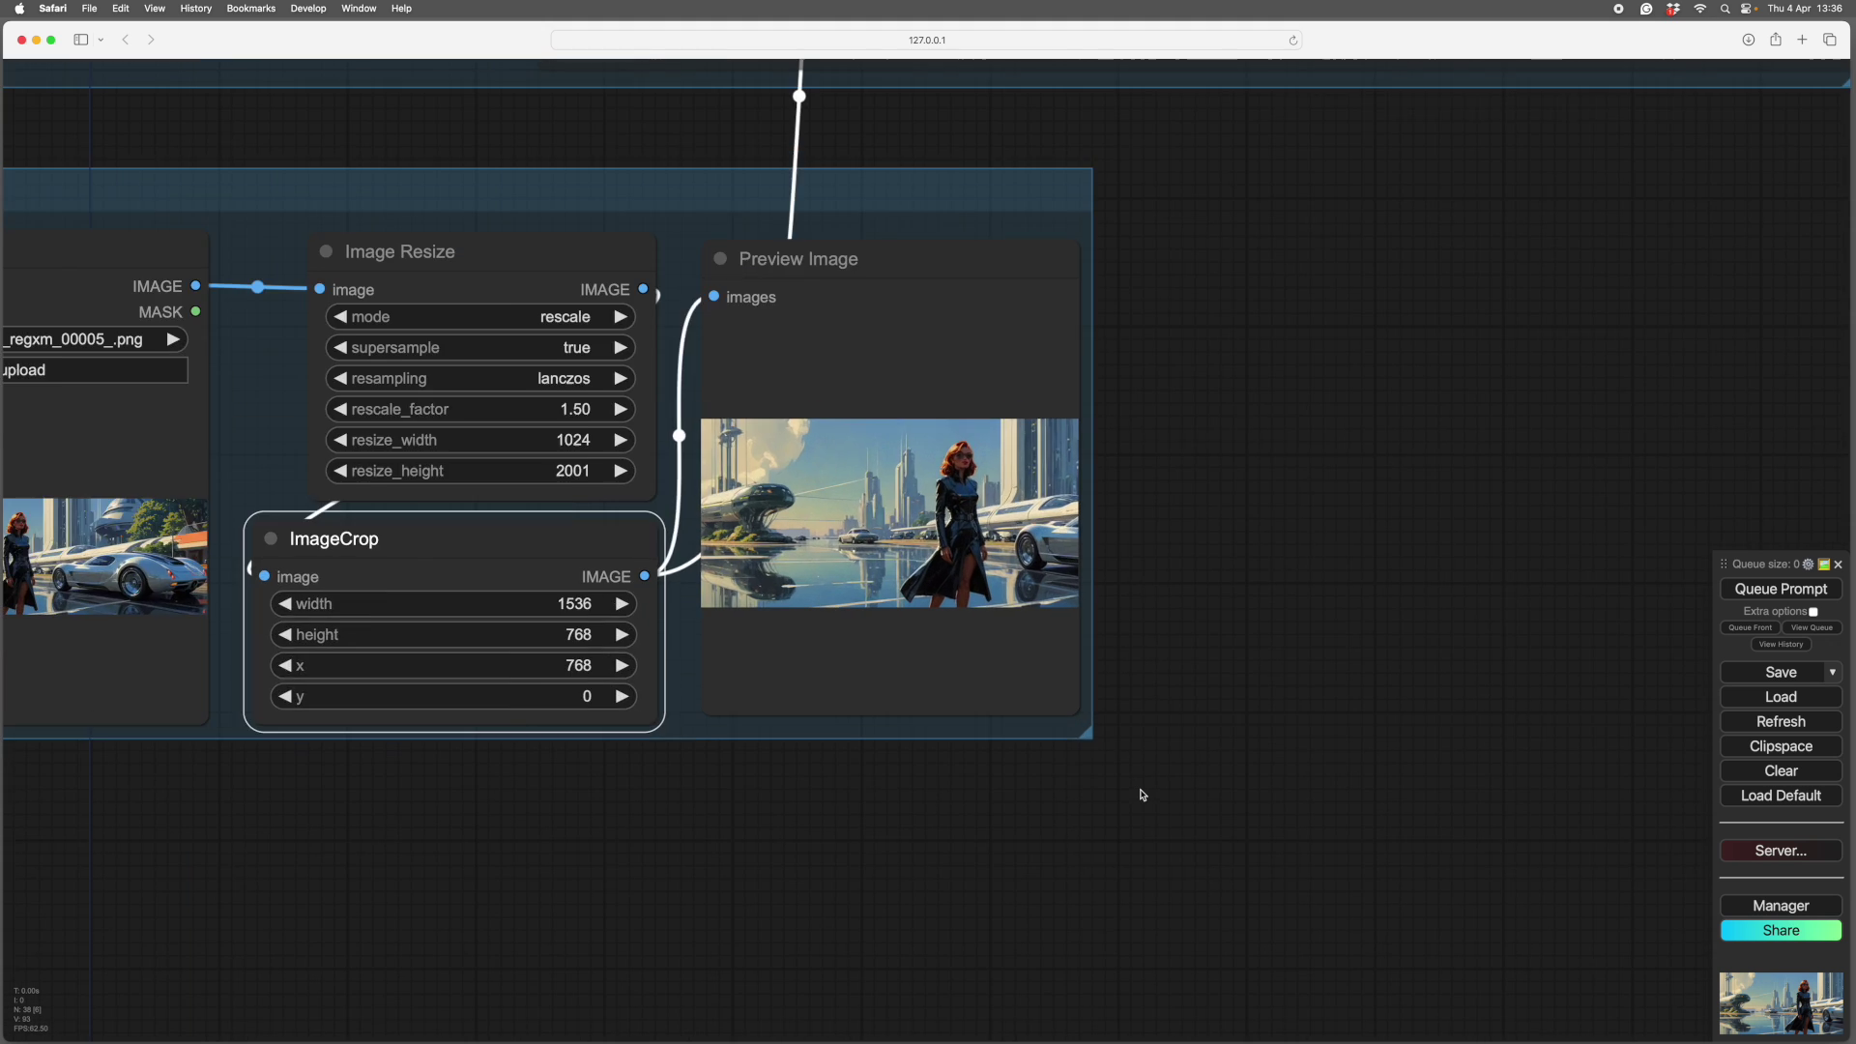
click(814, 707)
text(0)
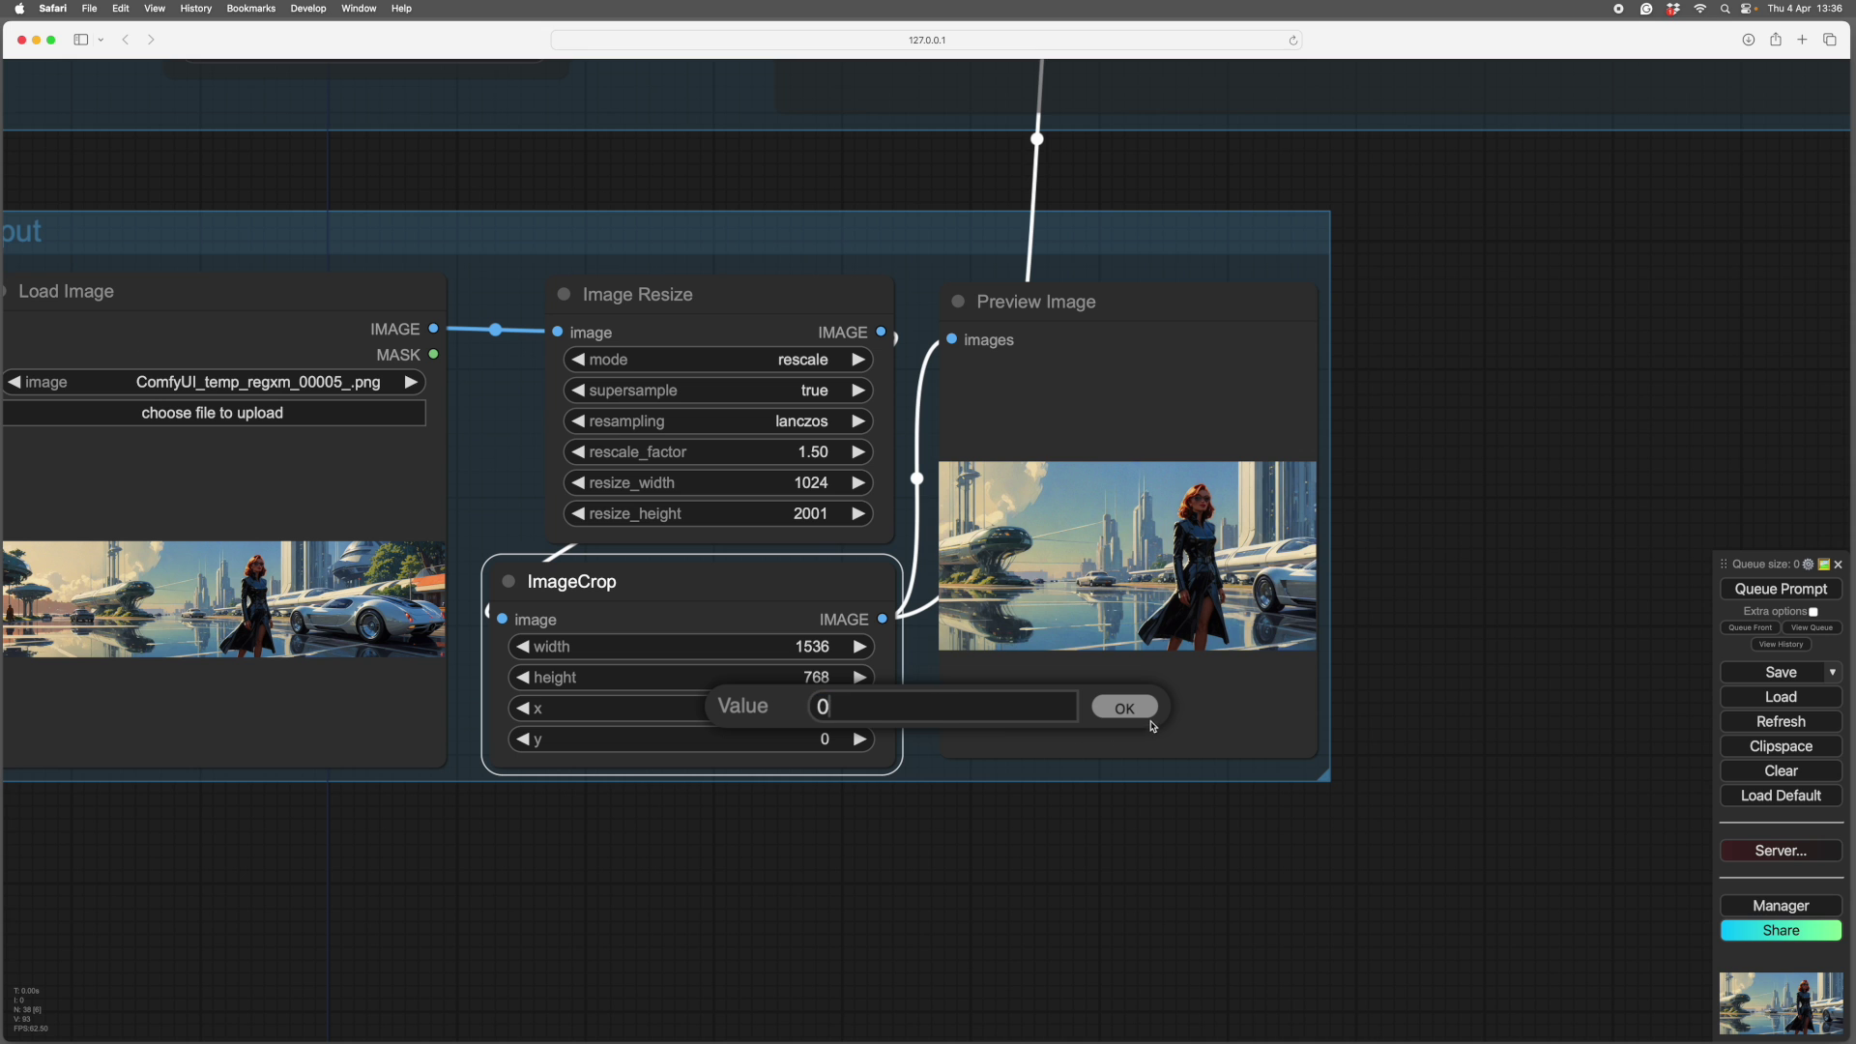
click(1150, 716)
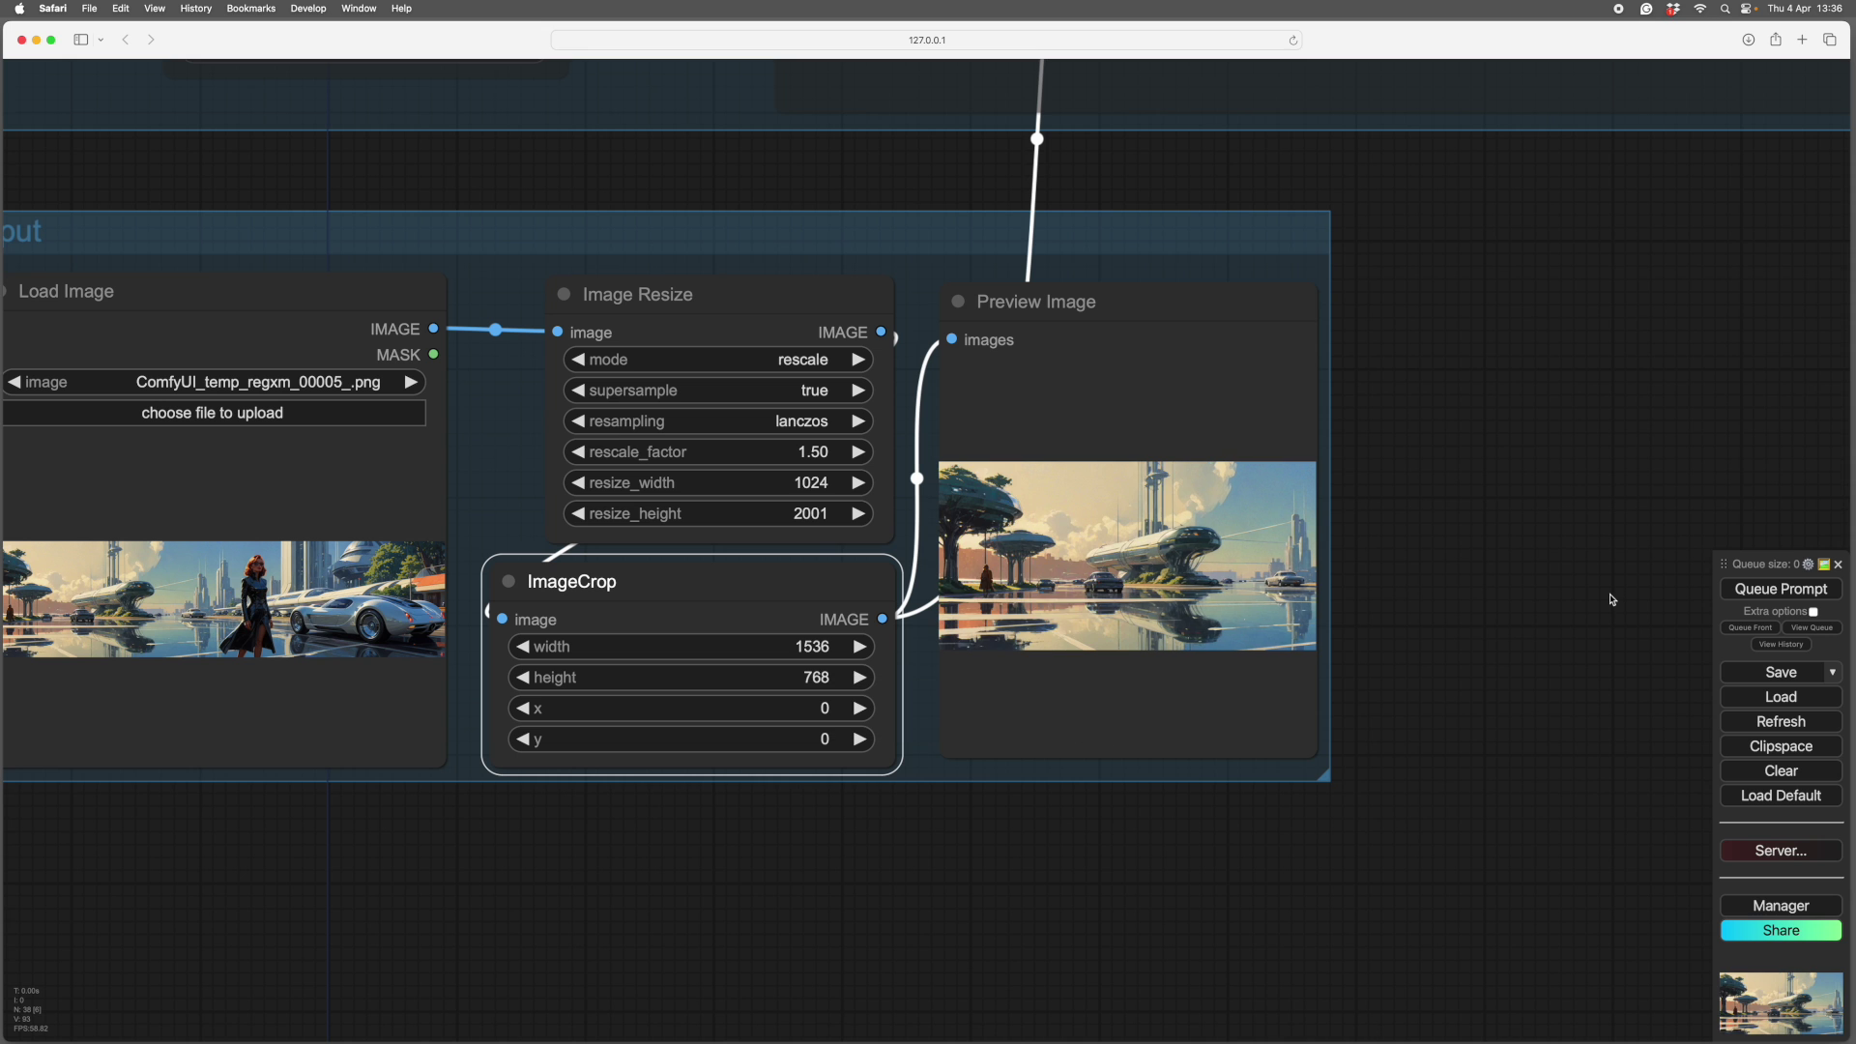
scroll(1542, 596, down, 4)
click(1542, 597)
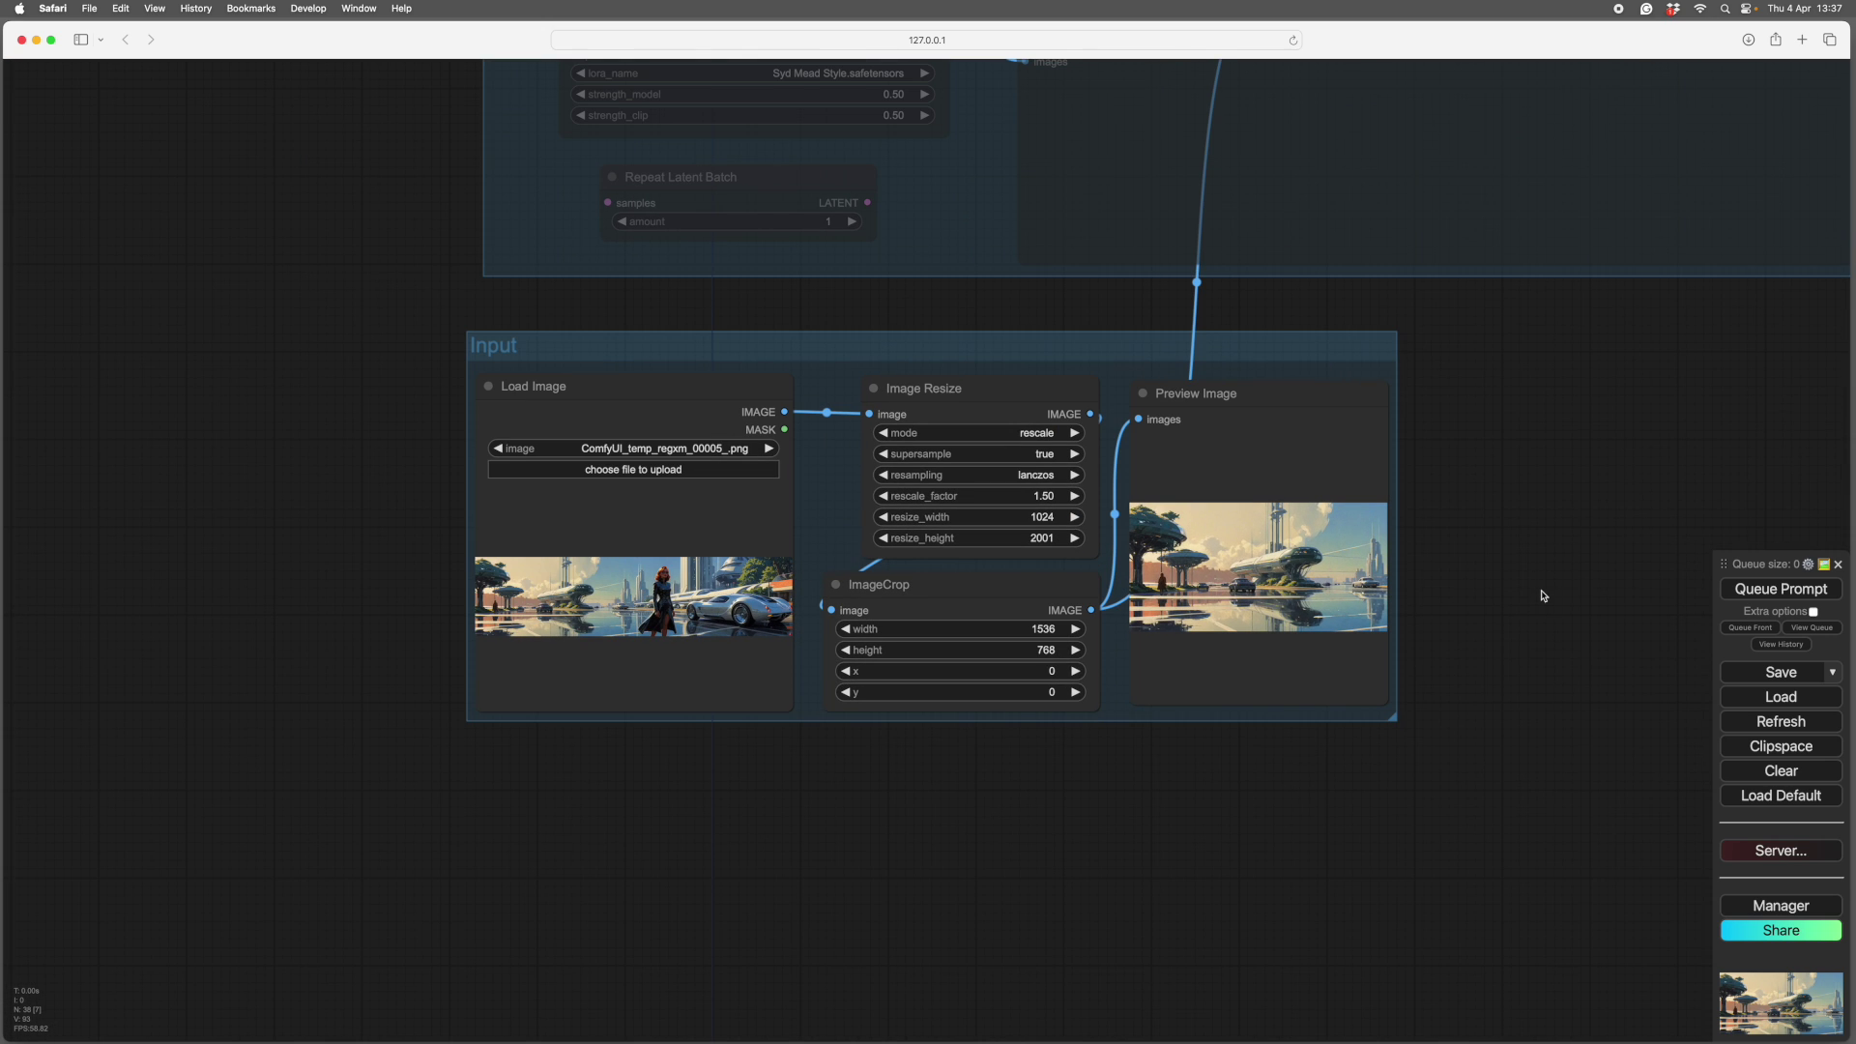
Step: Switch to Preview and move the ComfyUI_temp_regxm_00008_.png and ComfyUI_temp_regxm_00009_.png thumbnails directly after ComfyUI_temp_regxm_00007_.png
mouse_move(605, 1031)
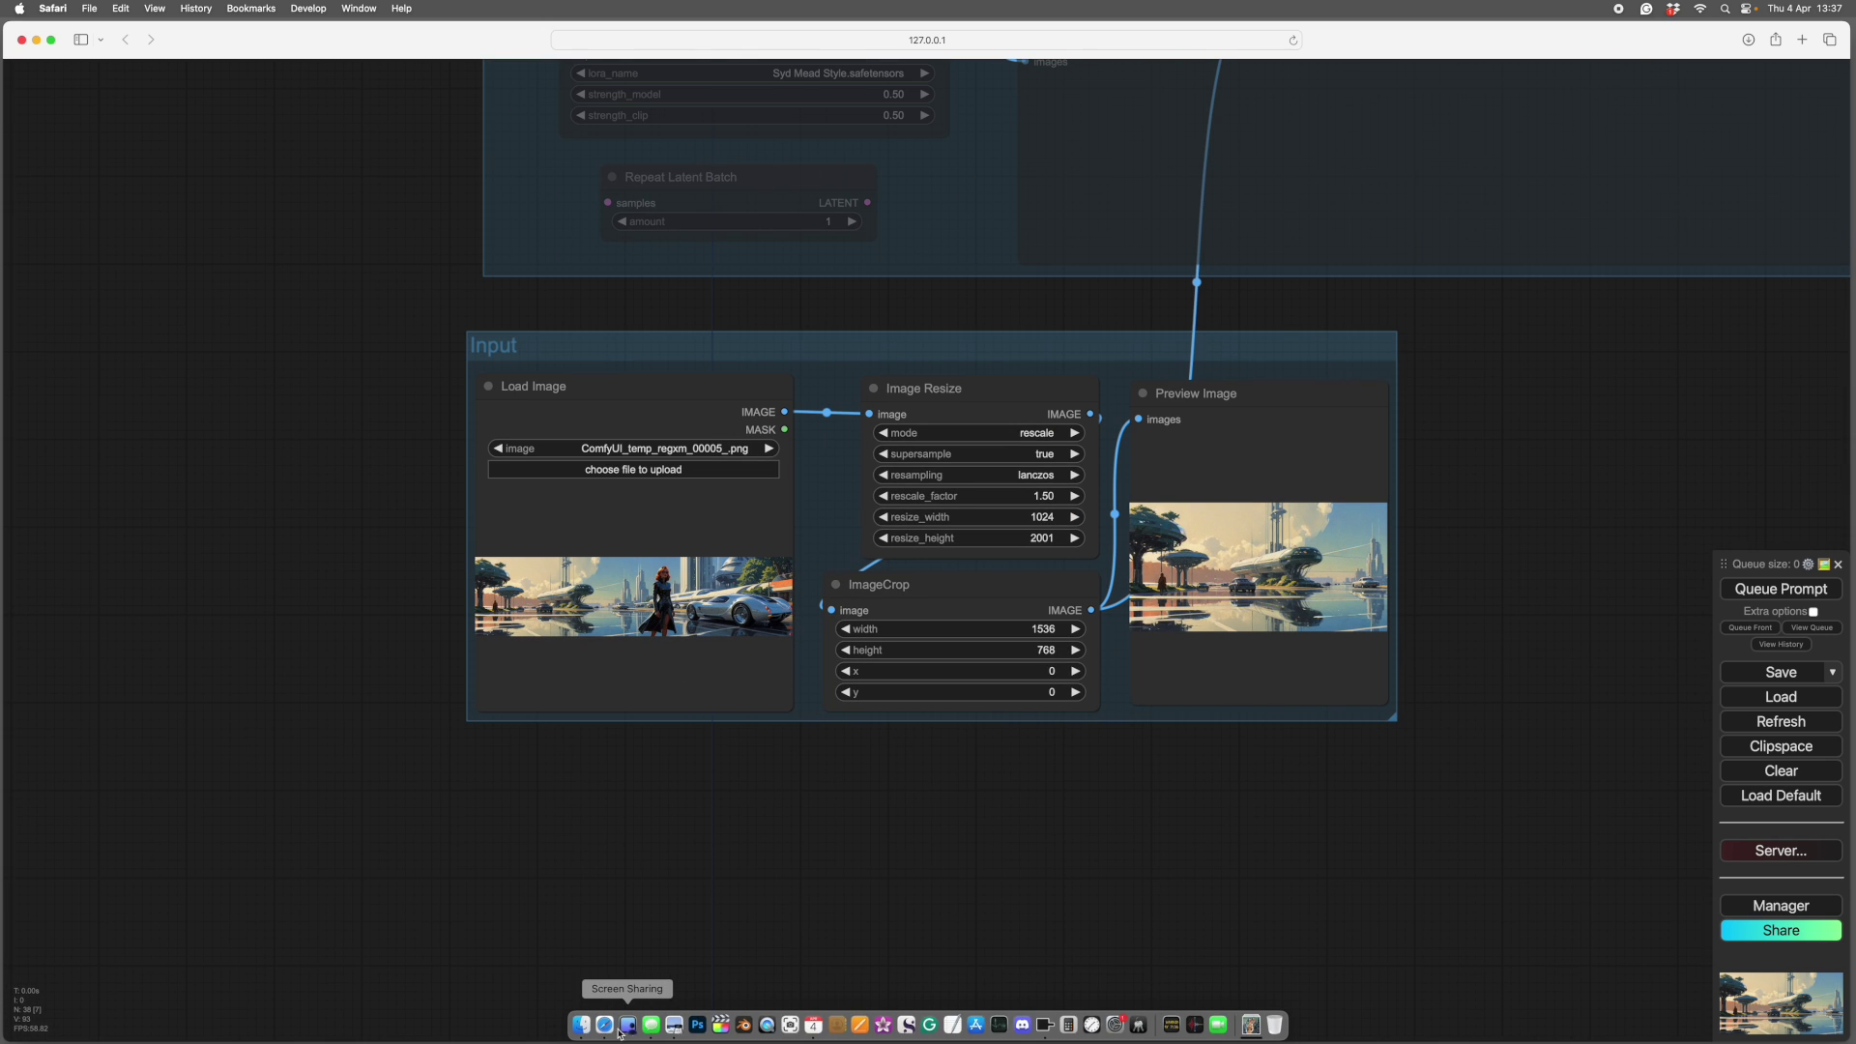
click(675, 1027)
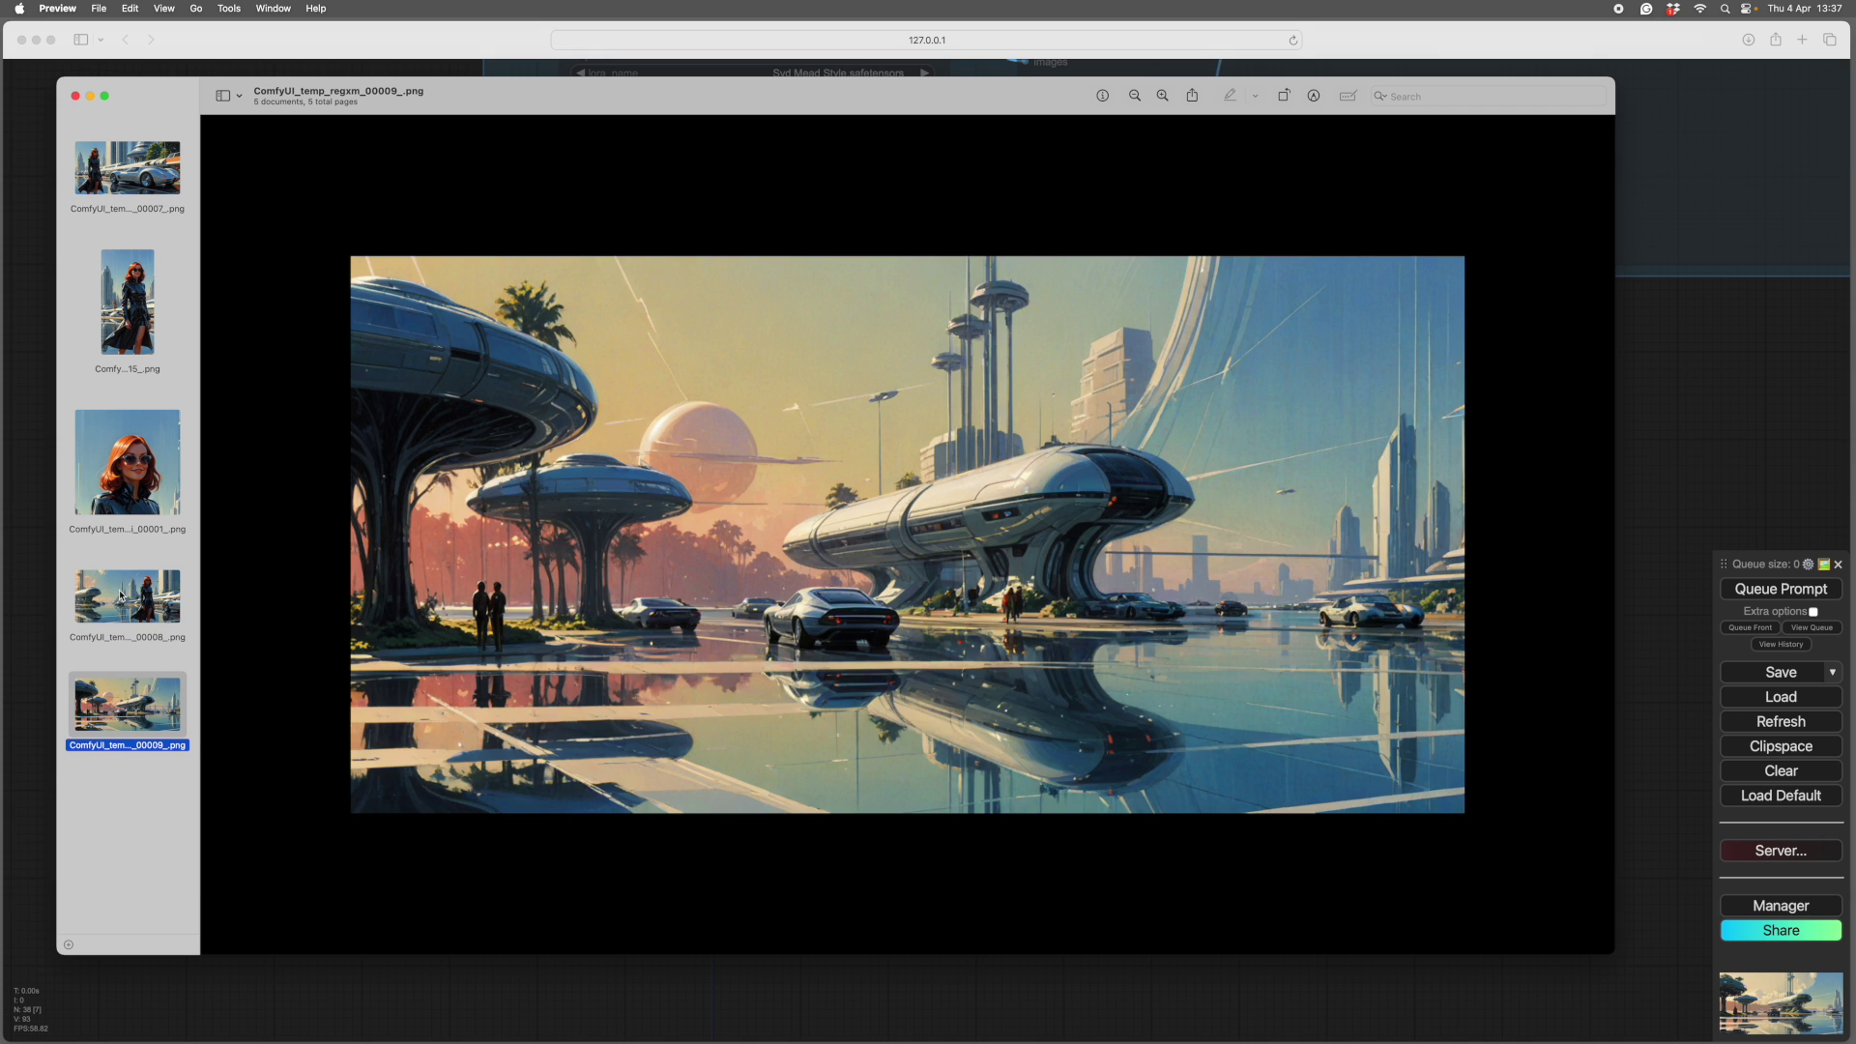
shift+click(123, 597)
drag(122, 596, 115, 232)
Step: View the three refined panorama crops in sequence, followed by the full-length woman and her portrait close-up
click(109, 167)
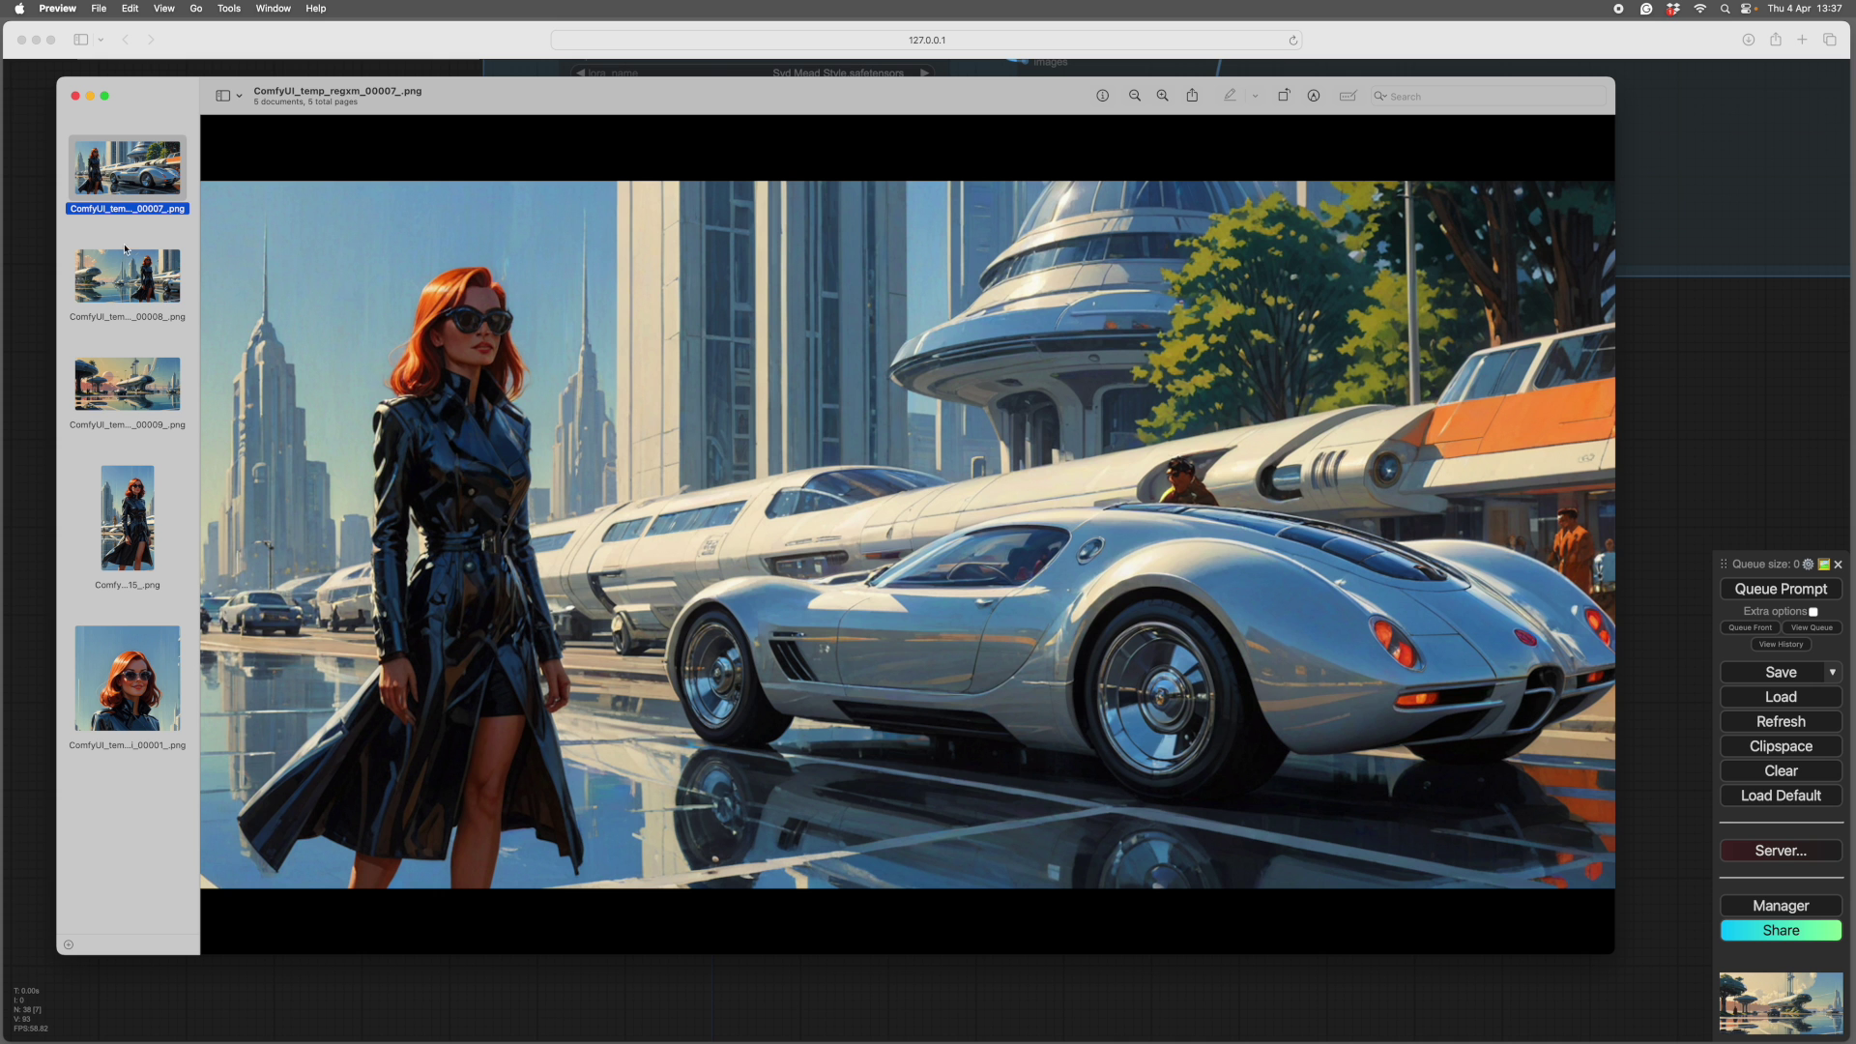
click(117, 273)
key(Down)
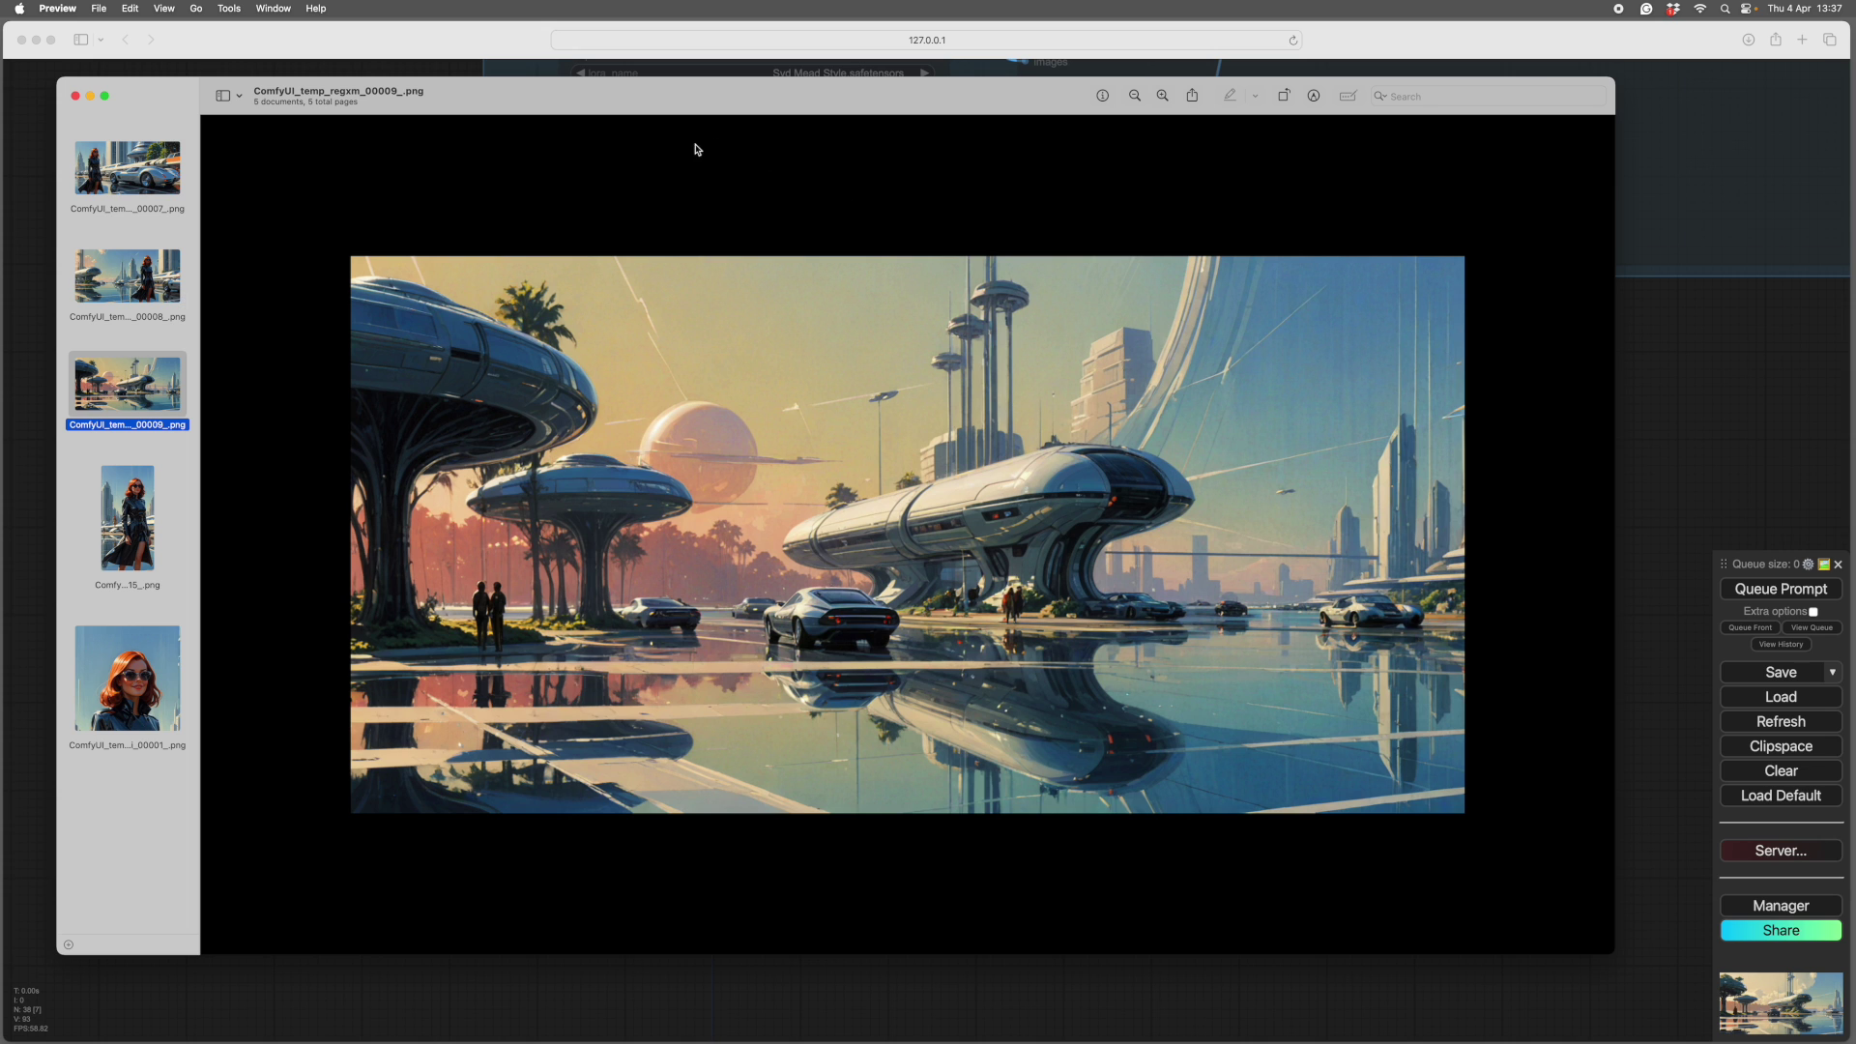
click(128, 527)
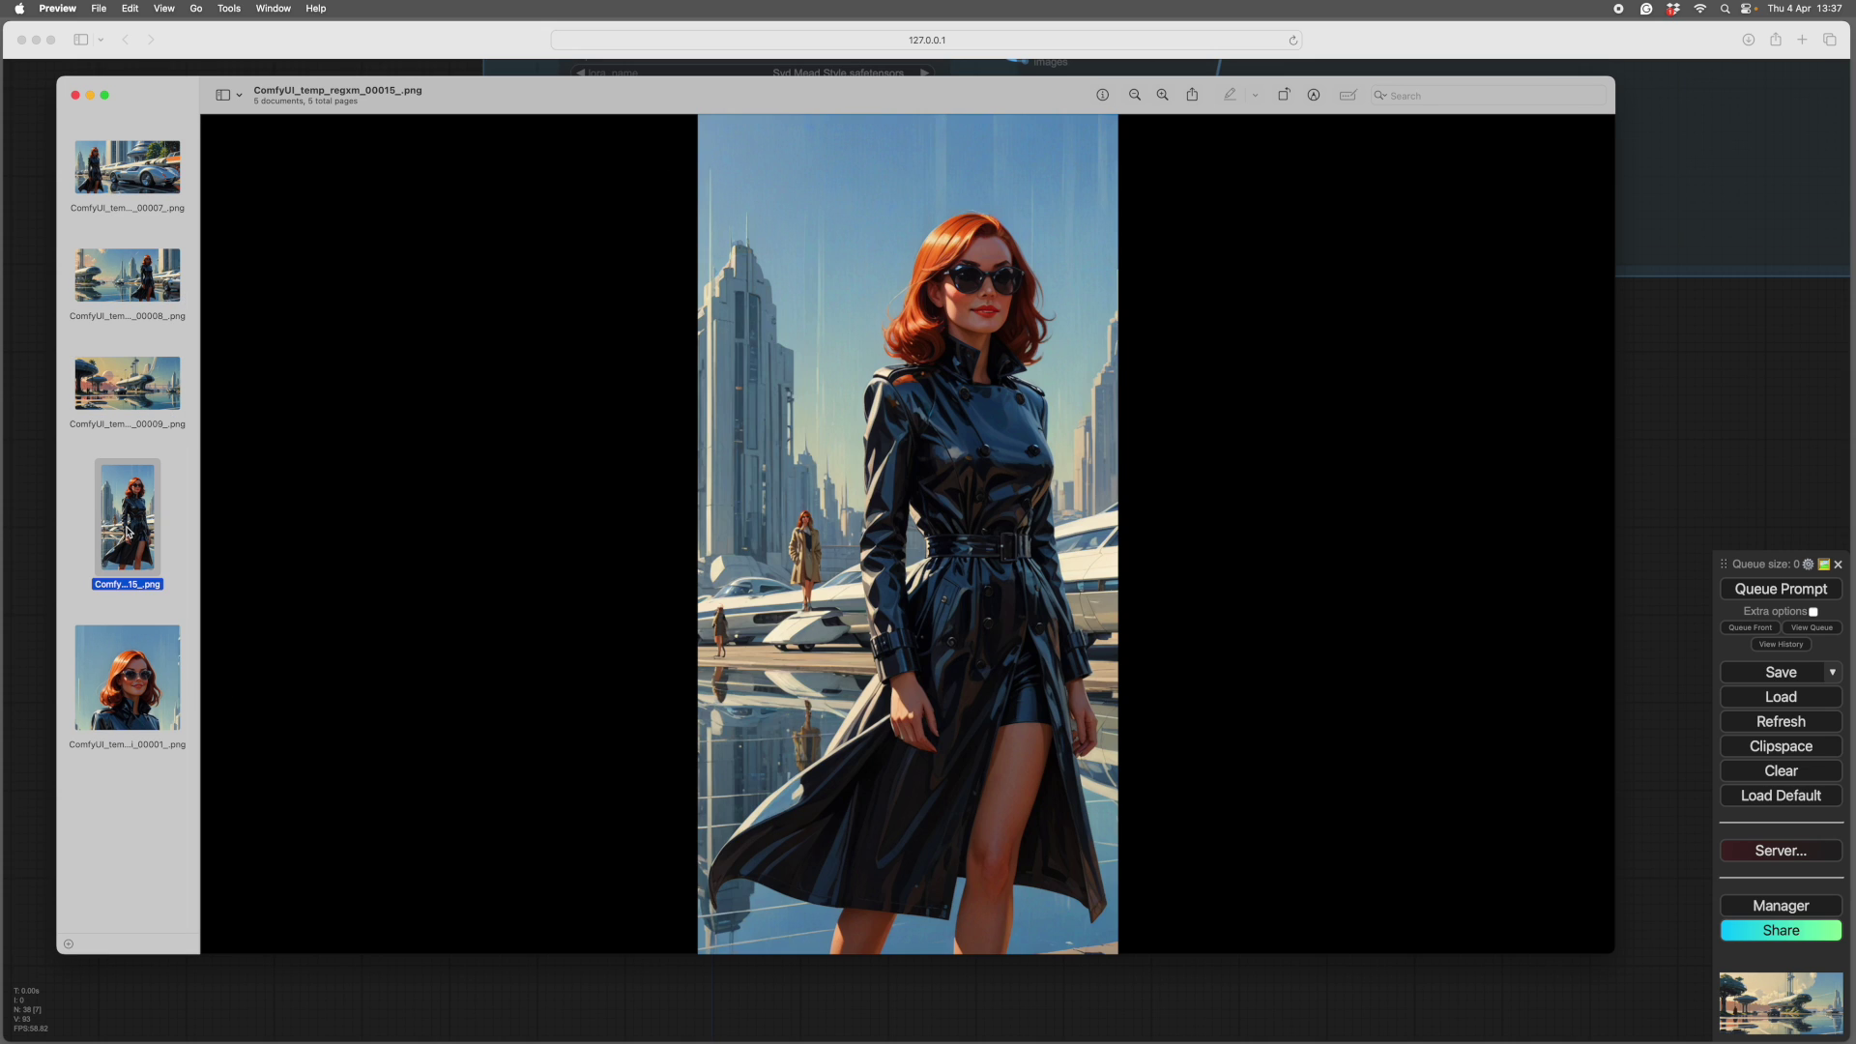
key(Down)
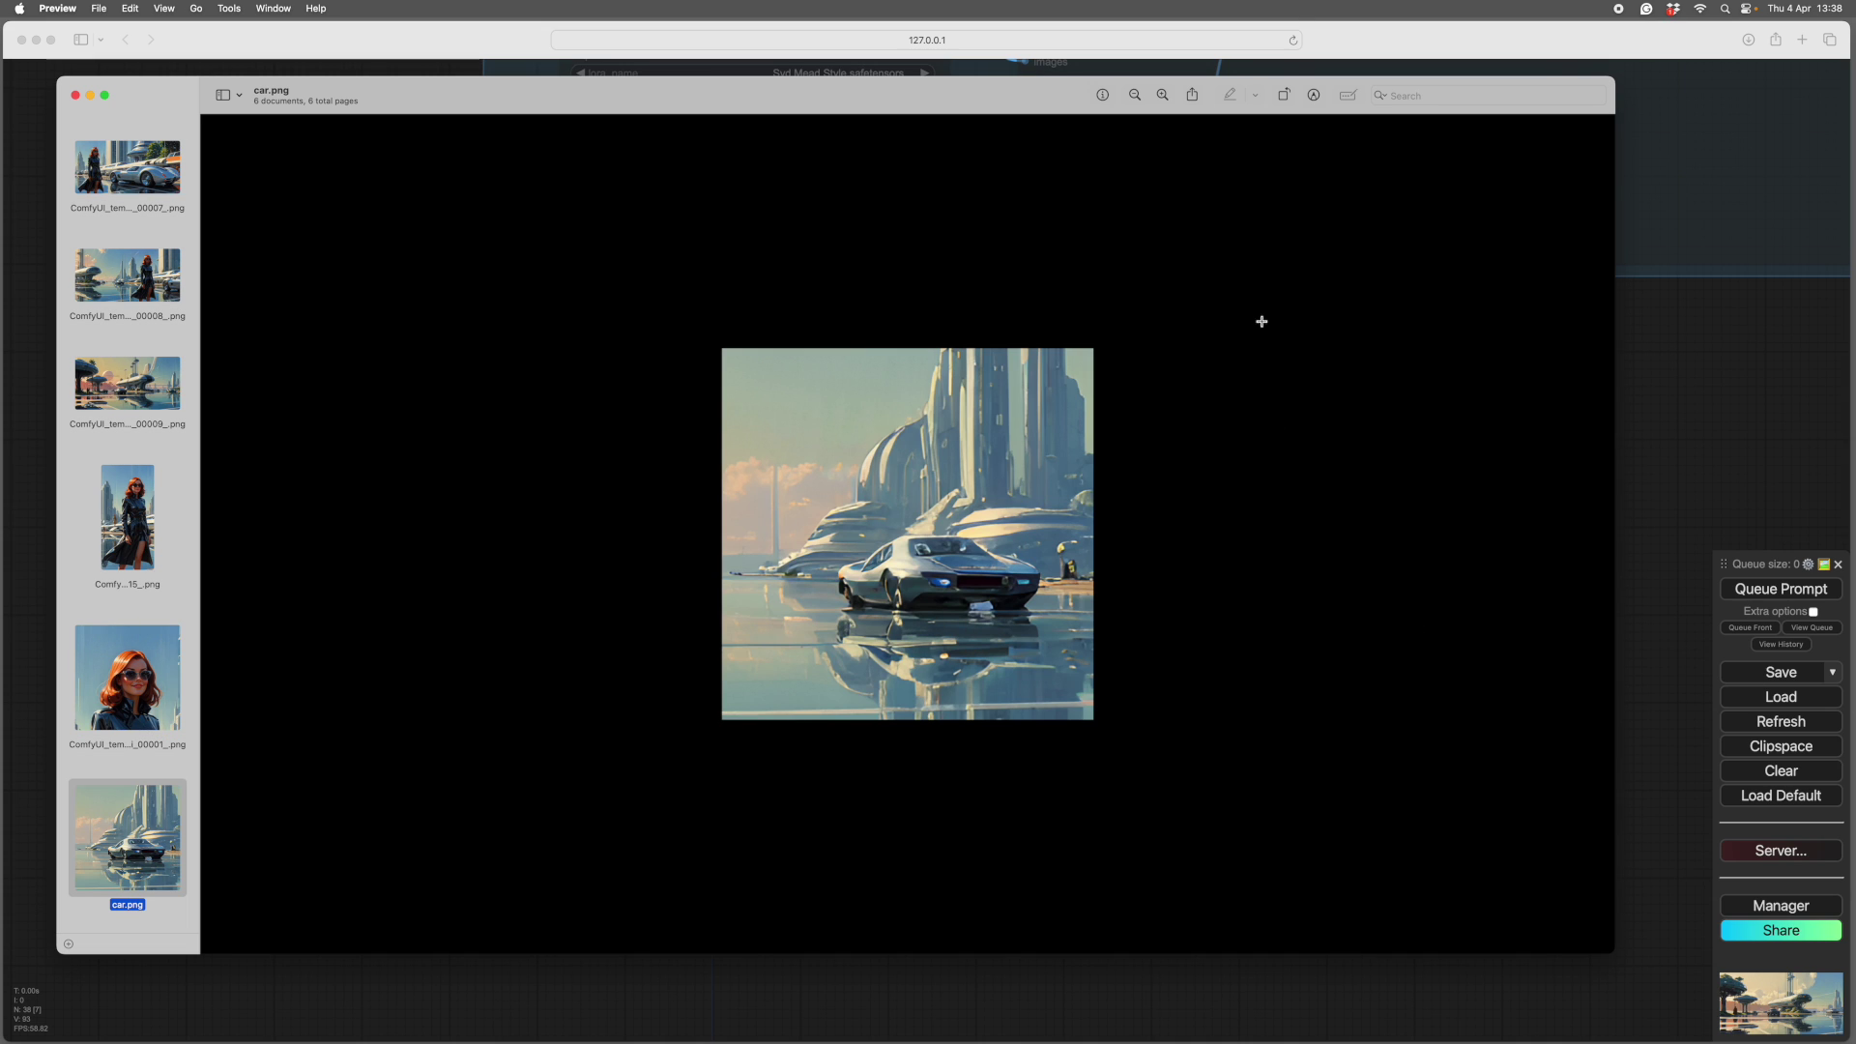
Step: Zoom in on car.png and its two refined versions to compare how the car and buildings differ
click(1161, 95)
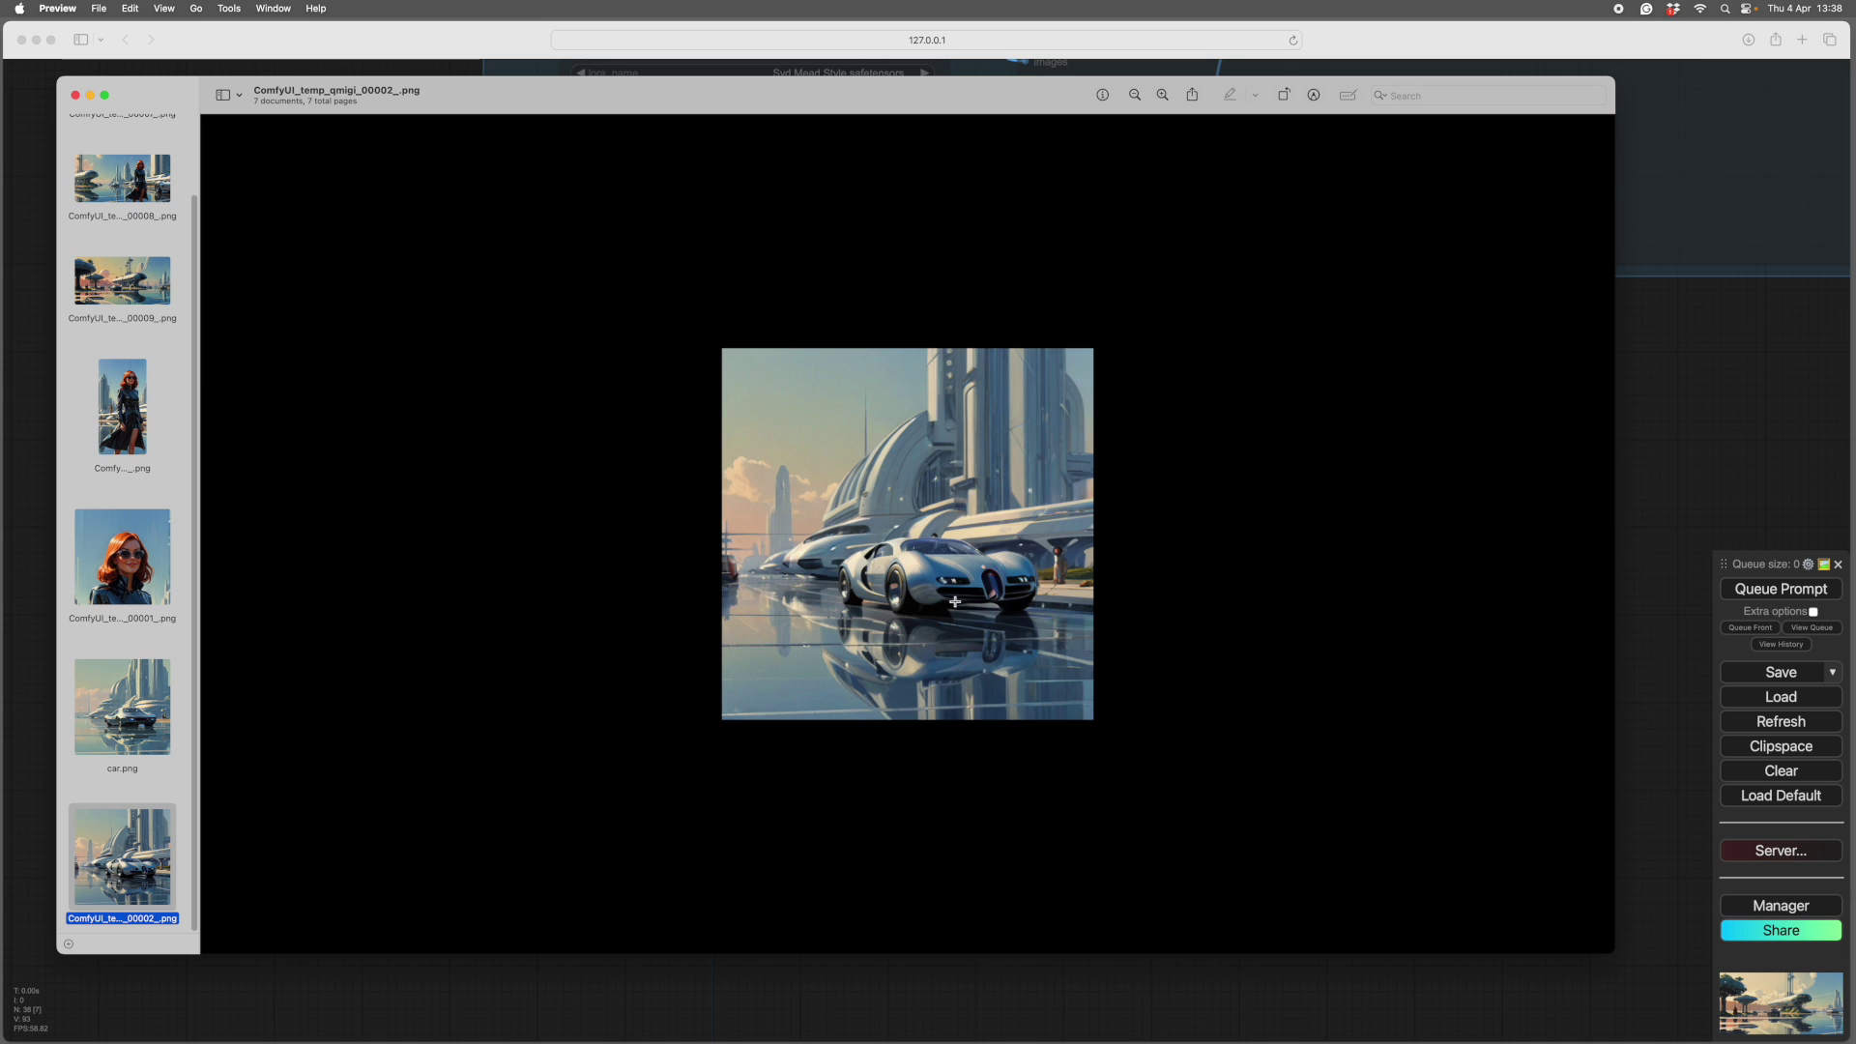
key(super+plus)
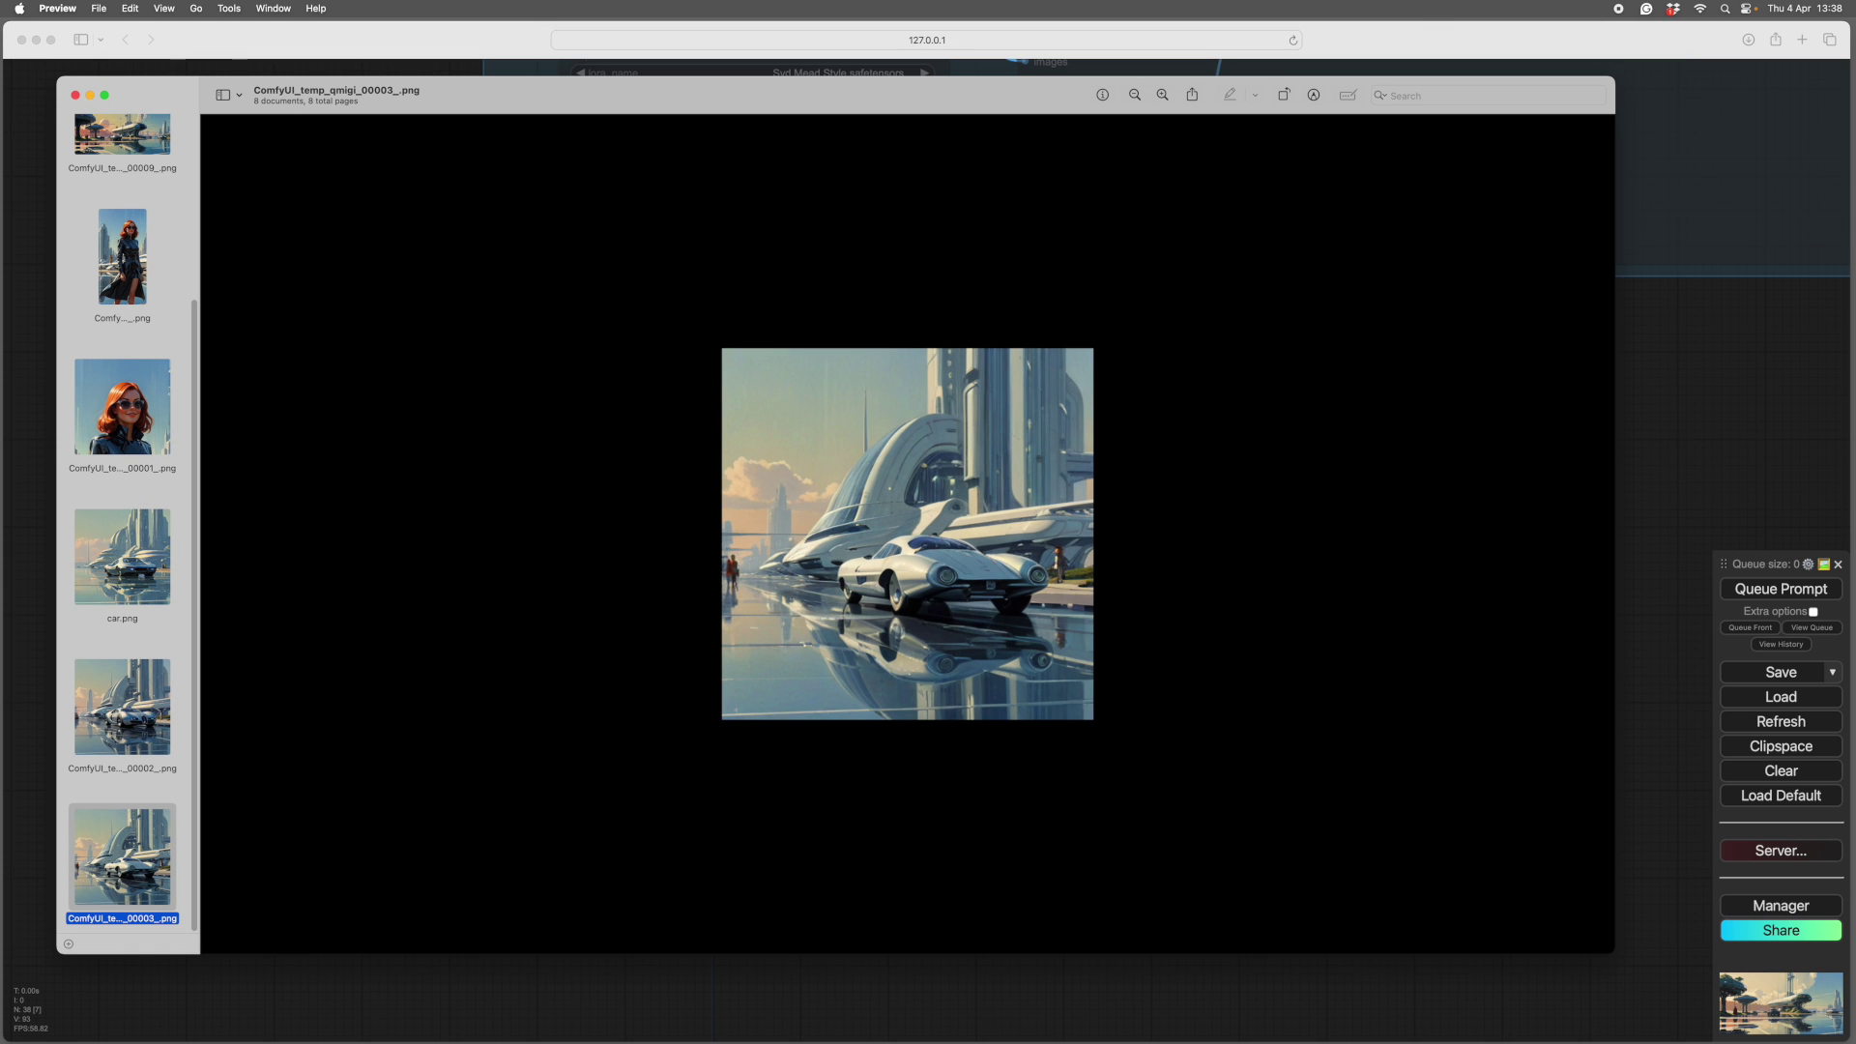
key(super+plus)
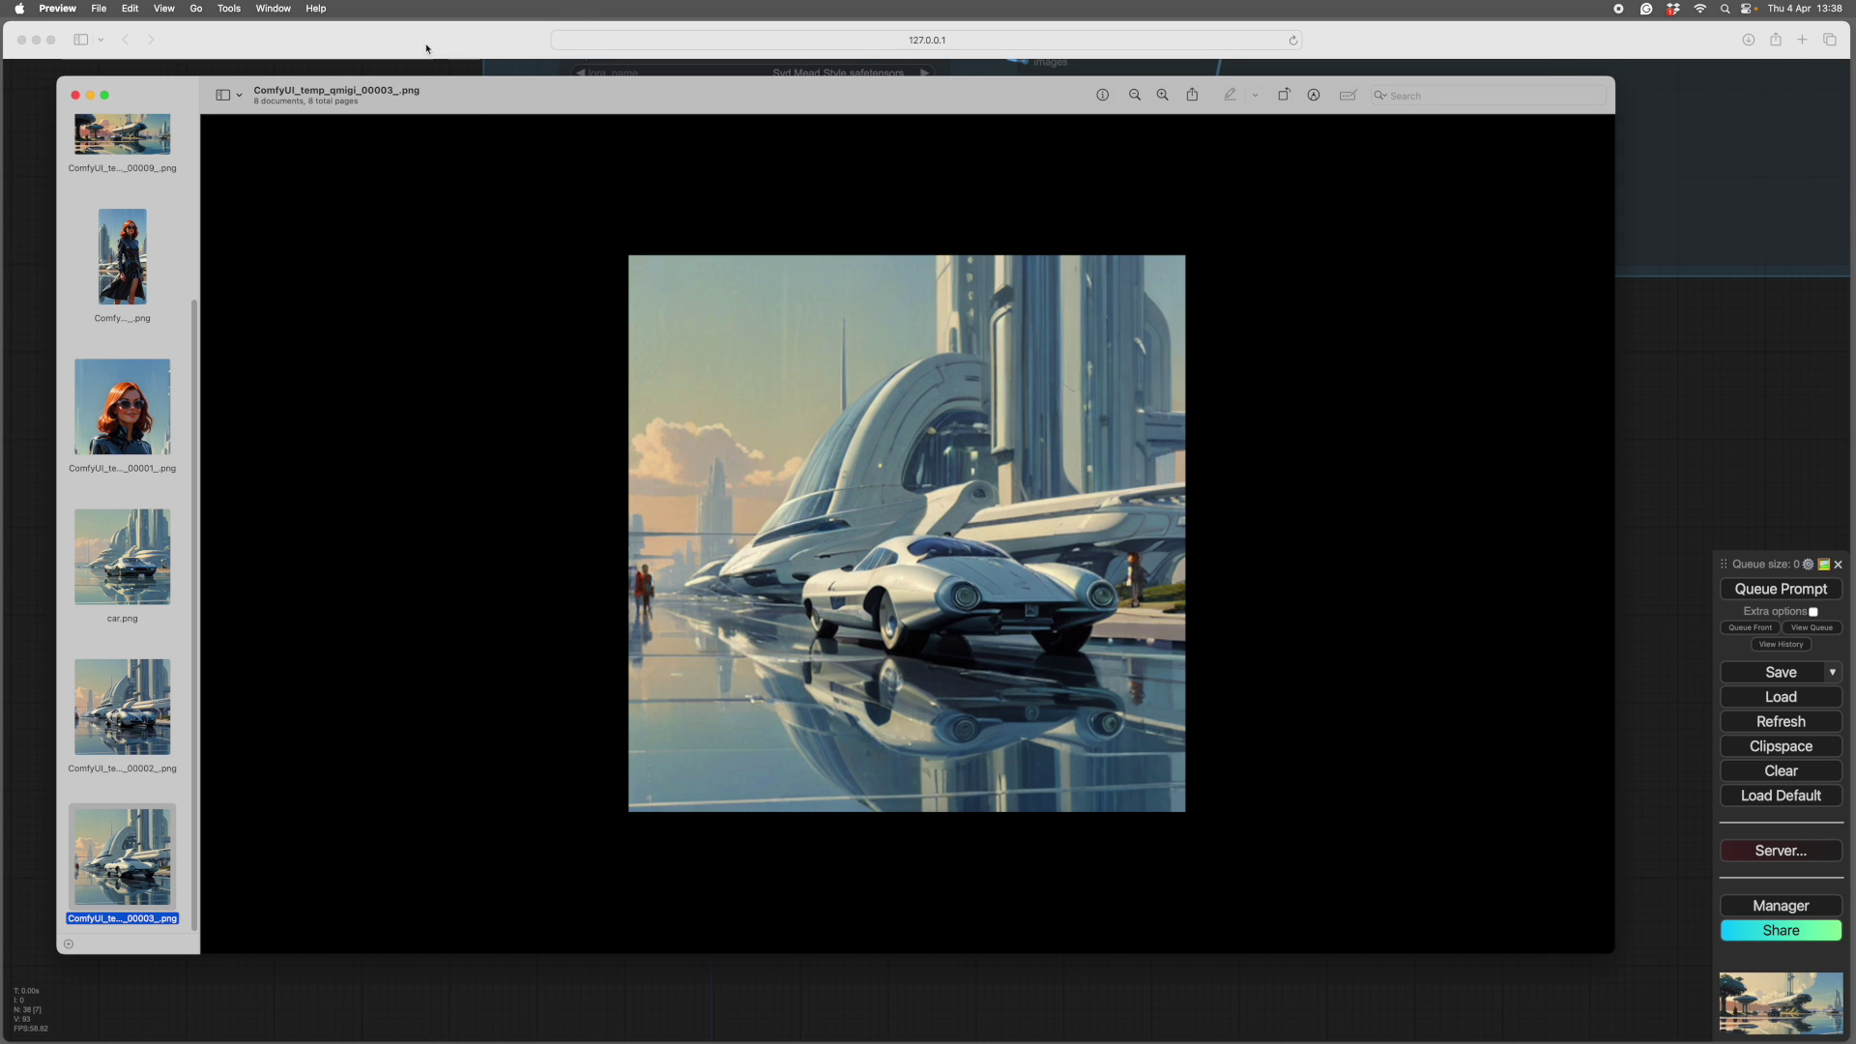
click(480, 99)
drag(481, 100, 470, 97)
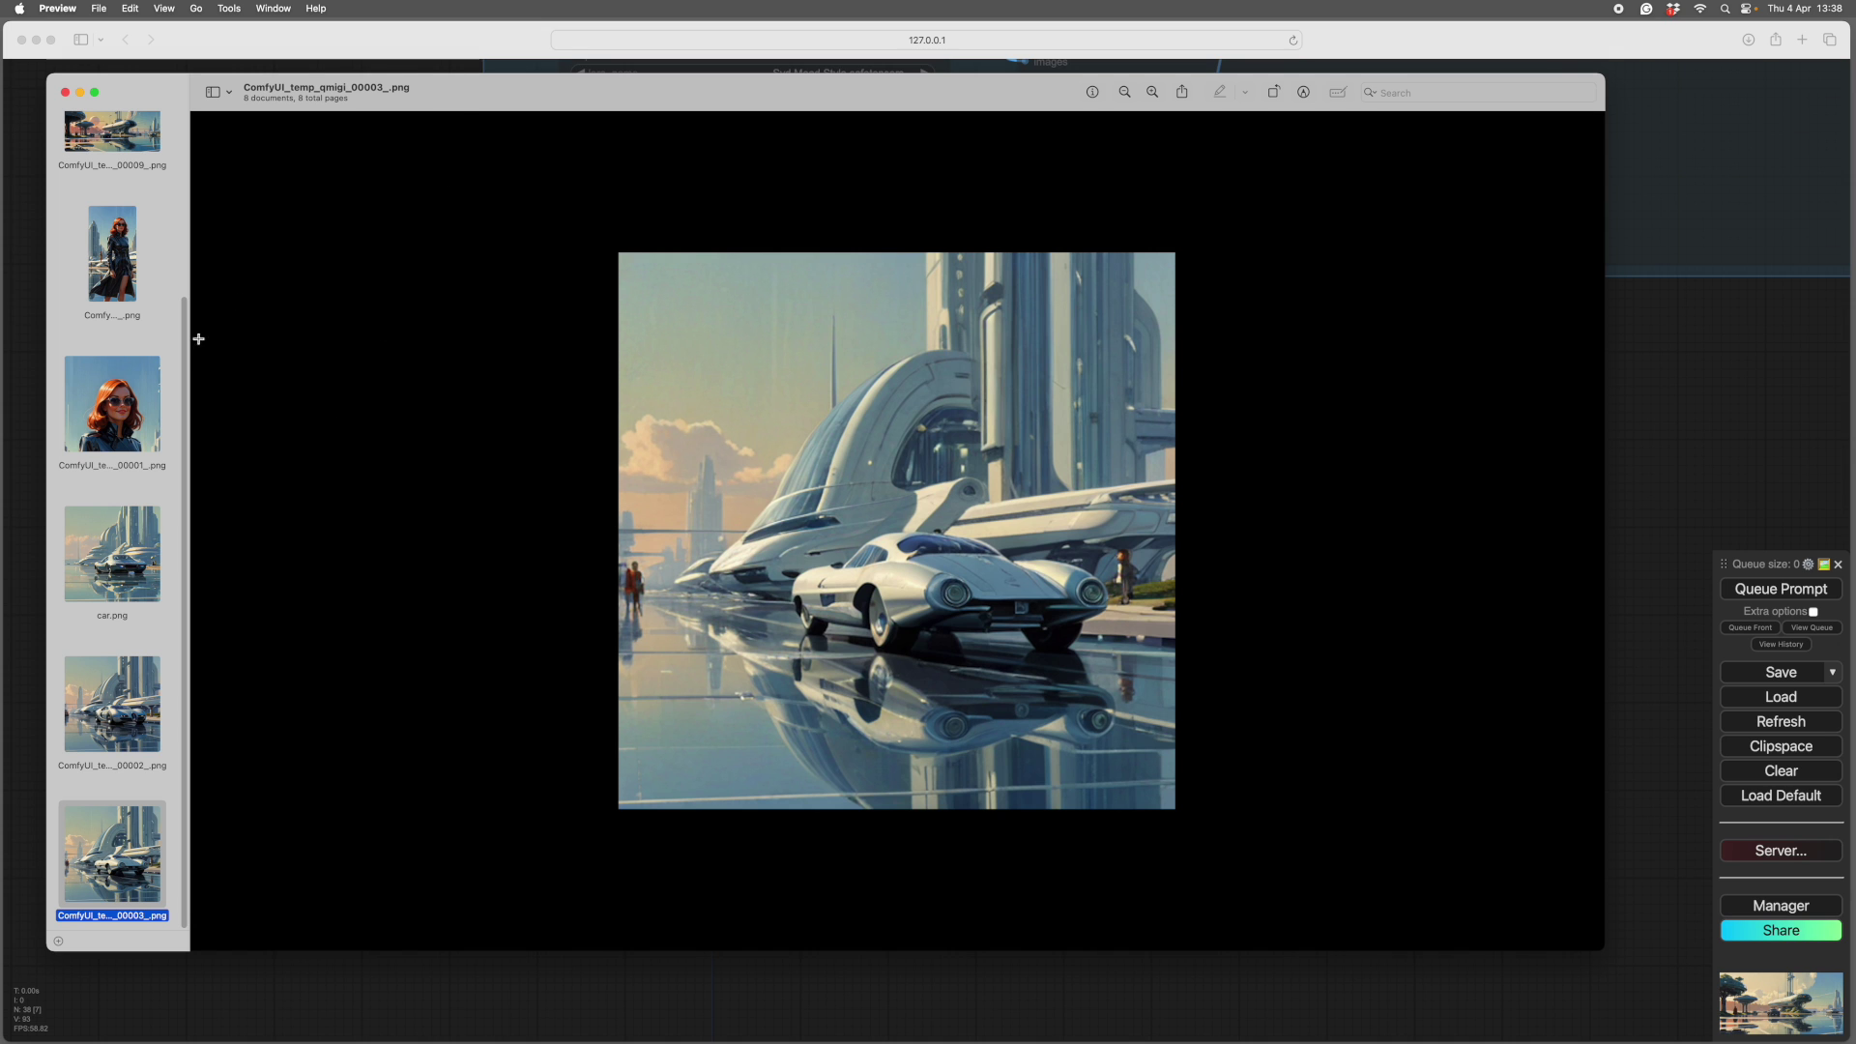
Step: Review the three refined panorama crops again, then zoom in on the assembled image RetroFut1.png
drag(188, 351, 228, 108)
click(112, 160)
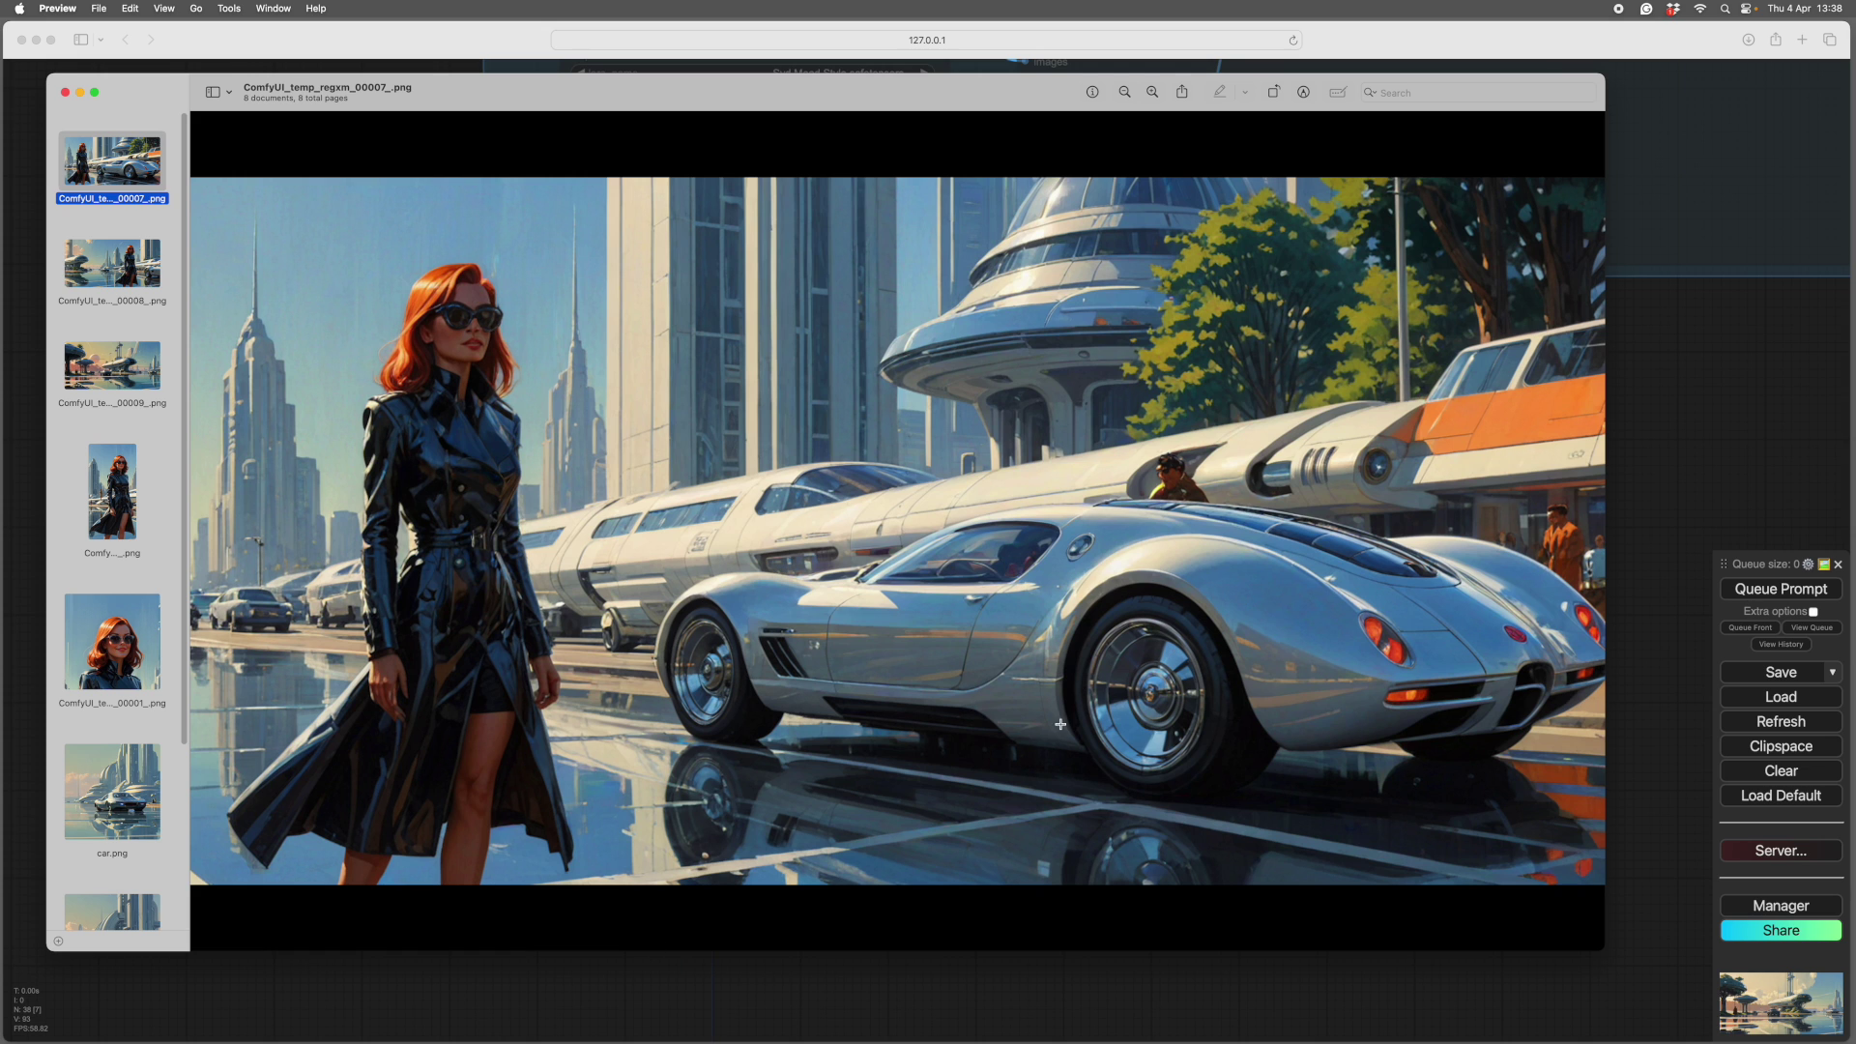
click(124, 263)
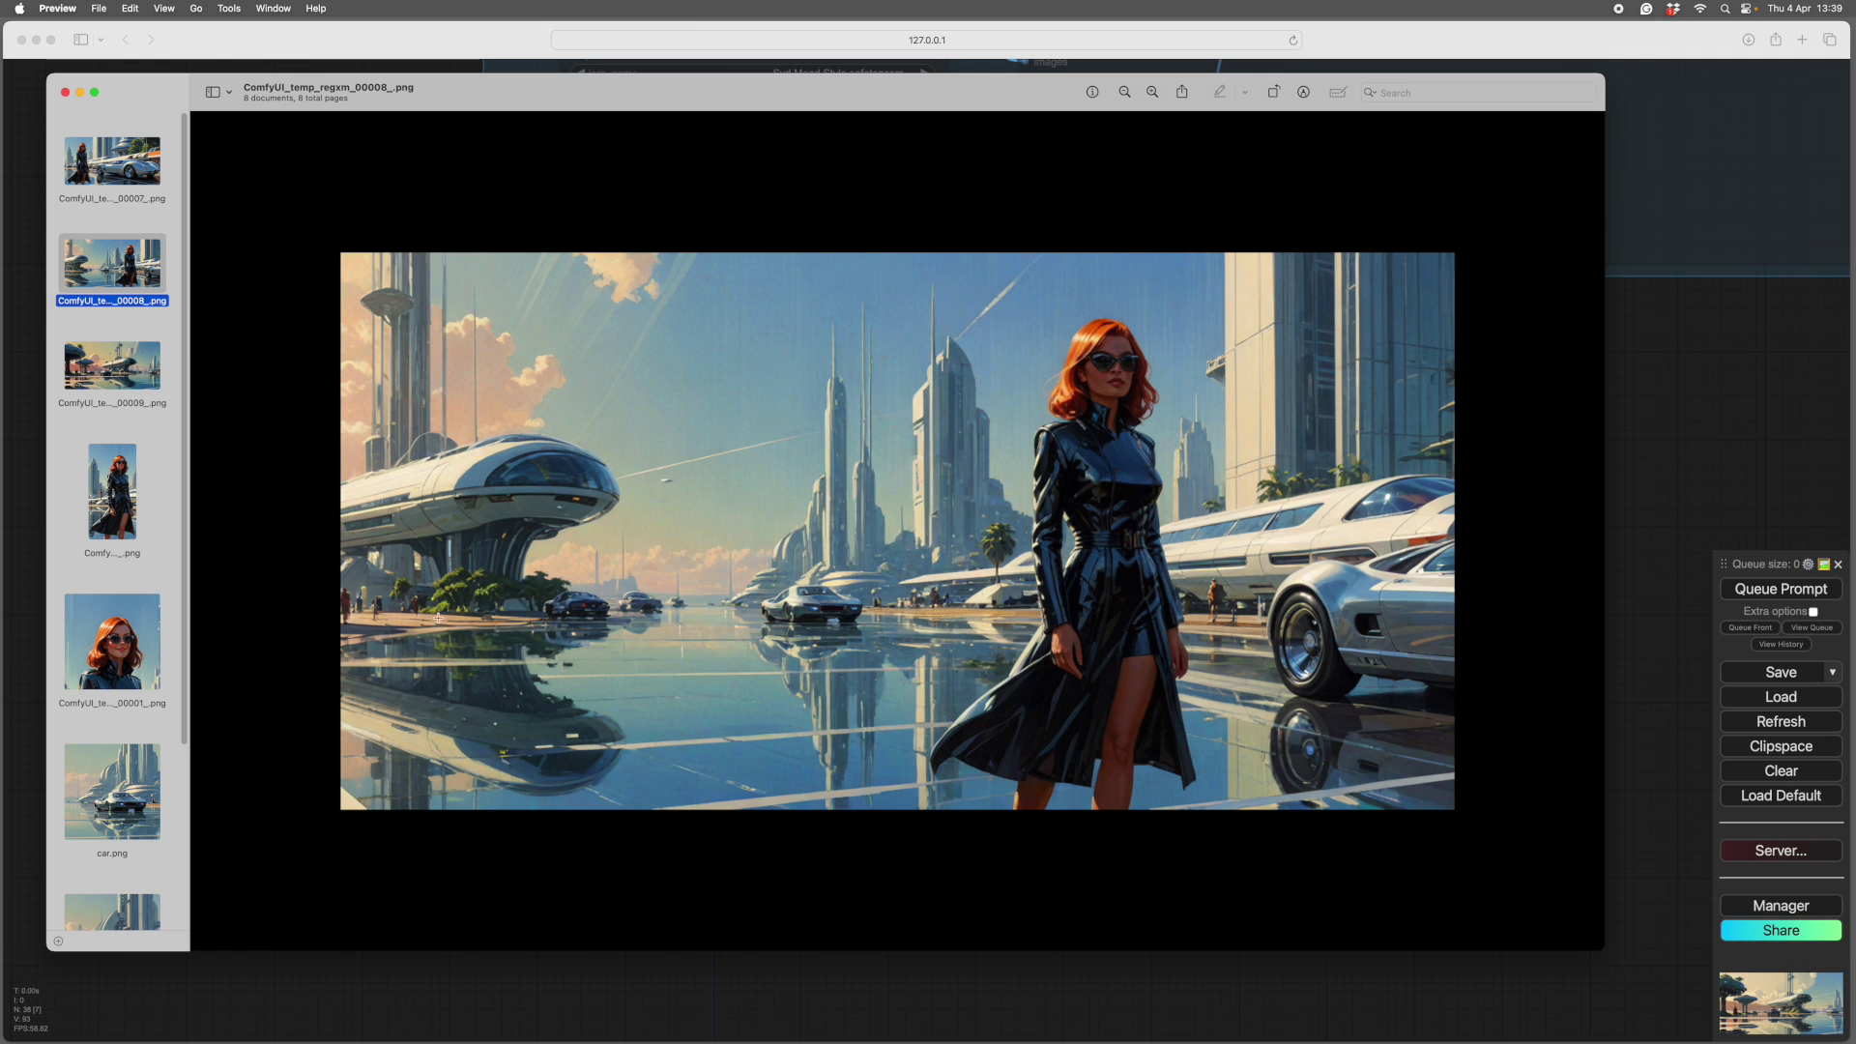
click(109, 374)
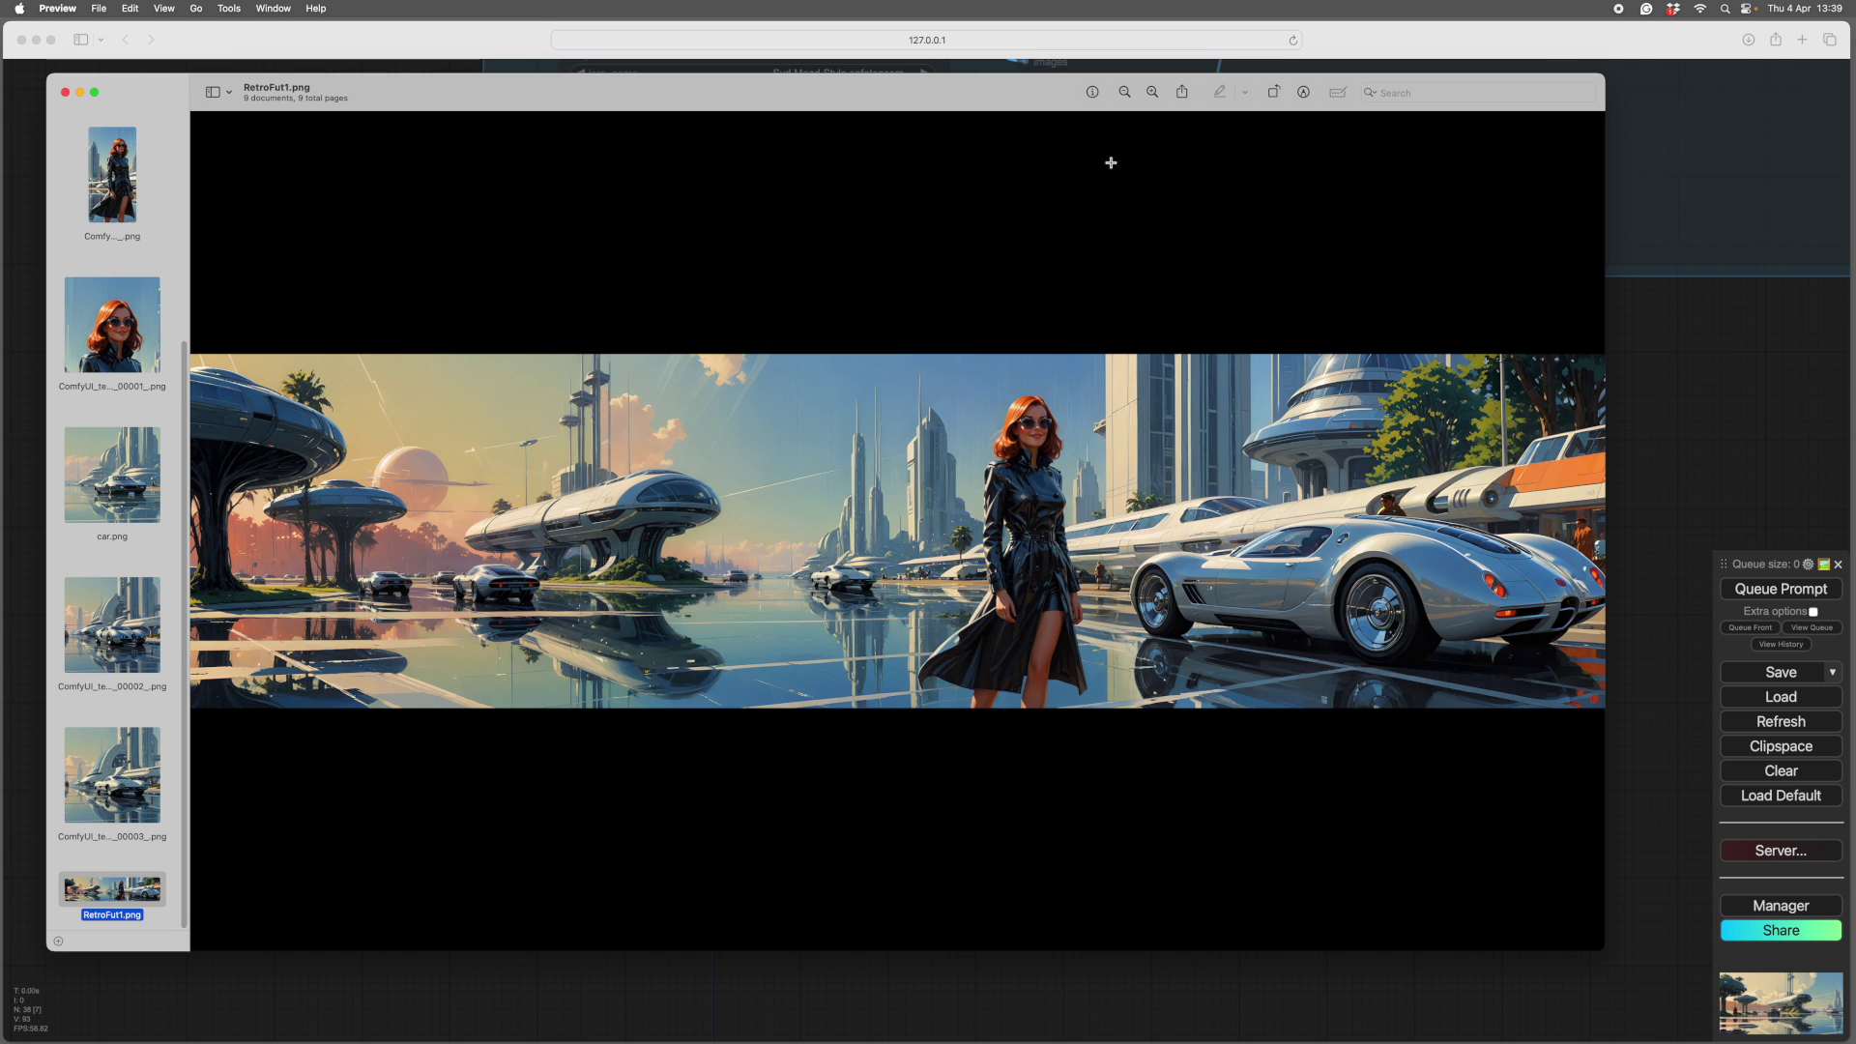
click(1152, 91)
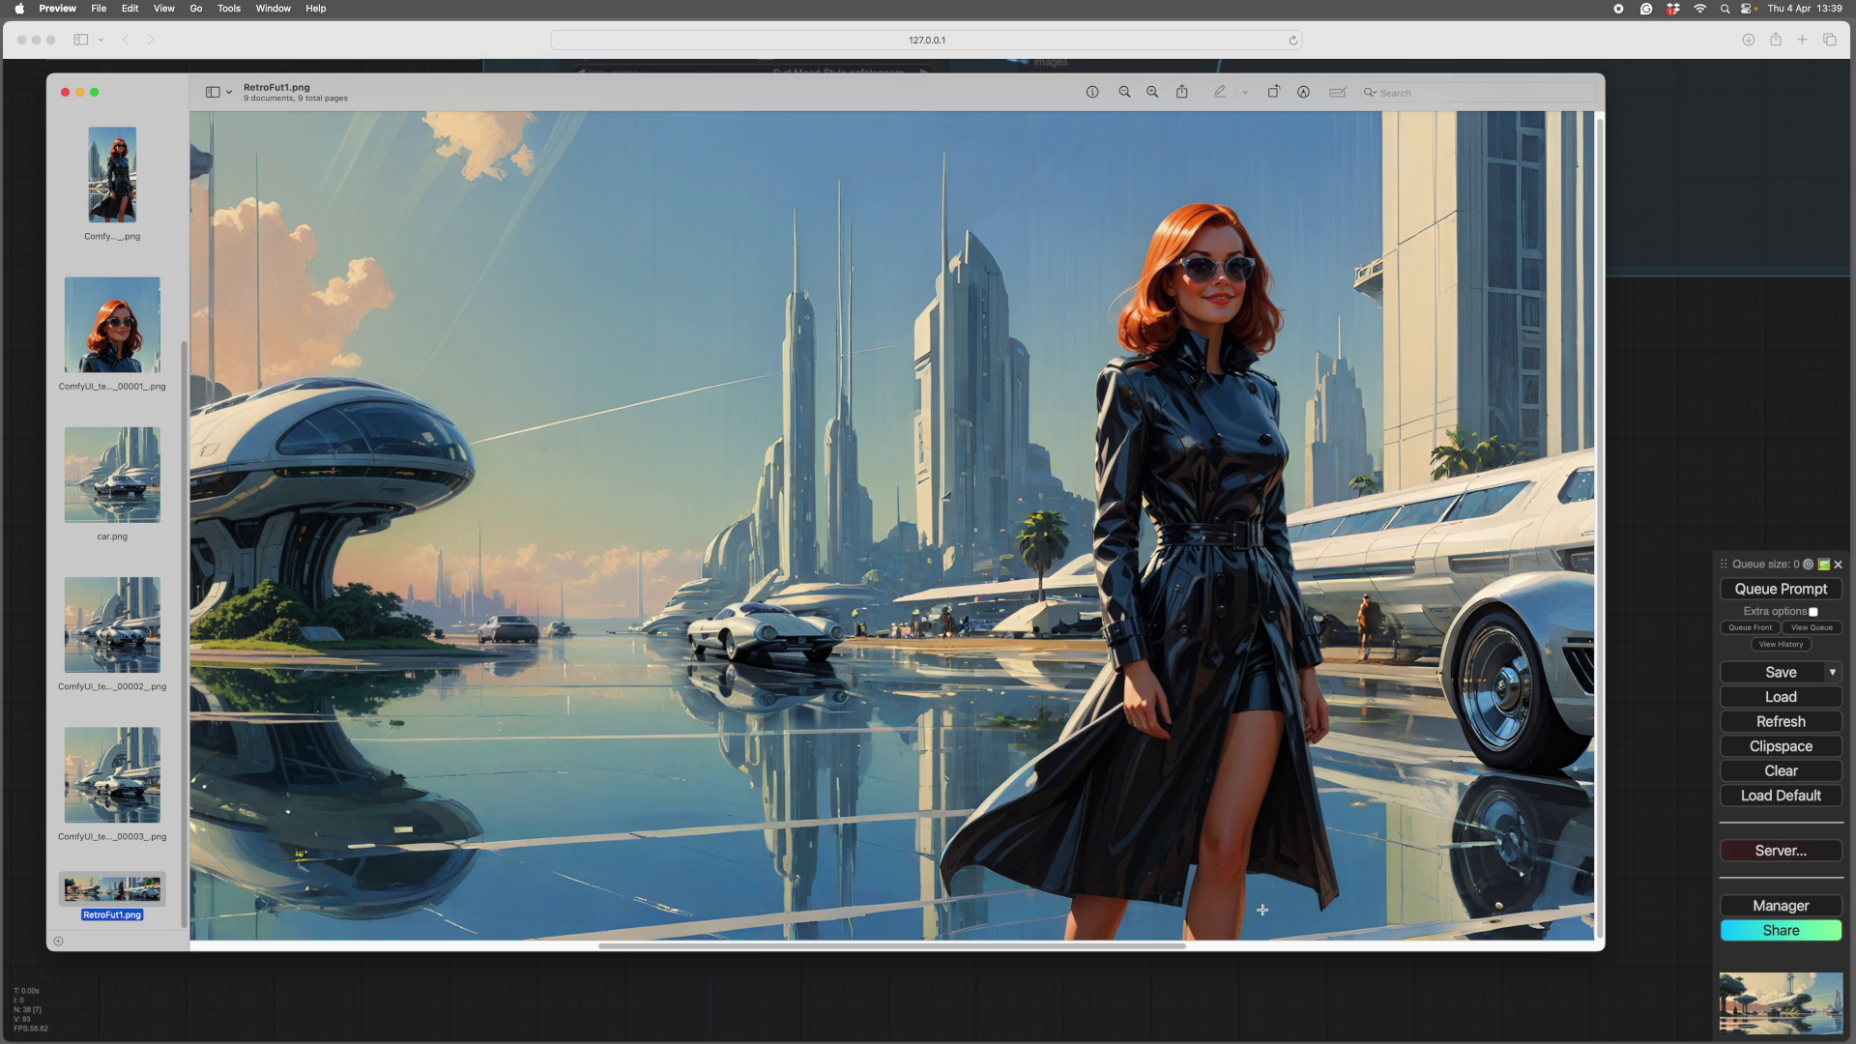